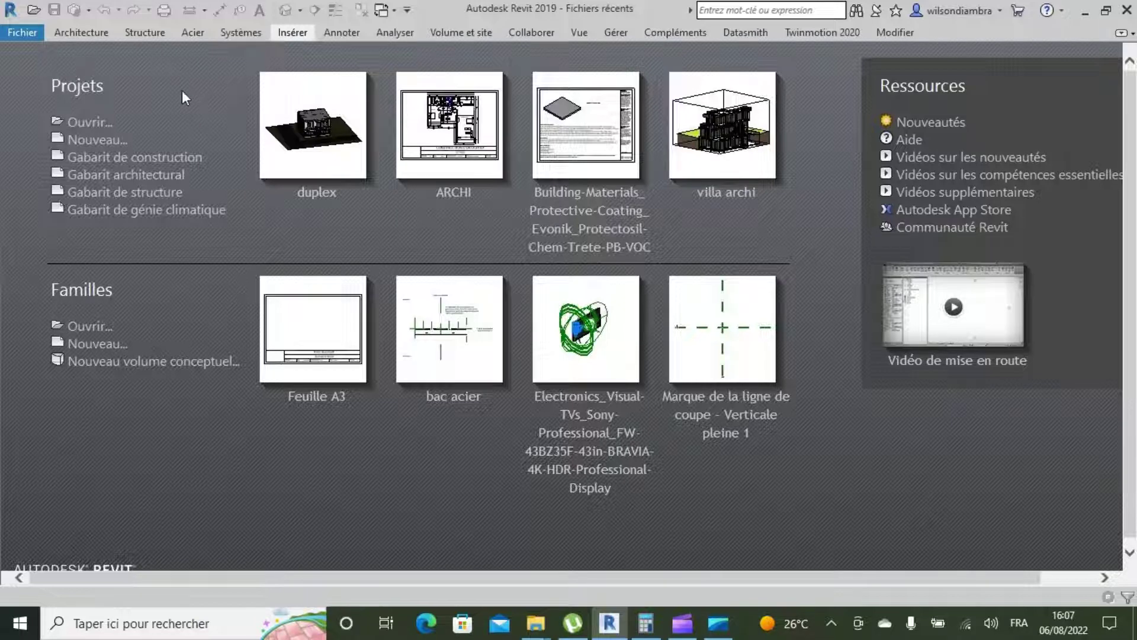
- Create a new project from the "Gabarit architectural" template
{"action": "left_click", "coordinate": [94, 140]}
{"action": "left_click", "coordinate": [520, 282]}
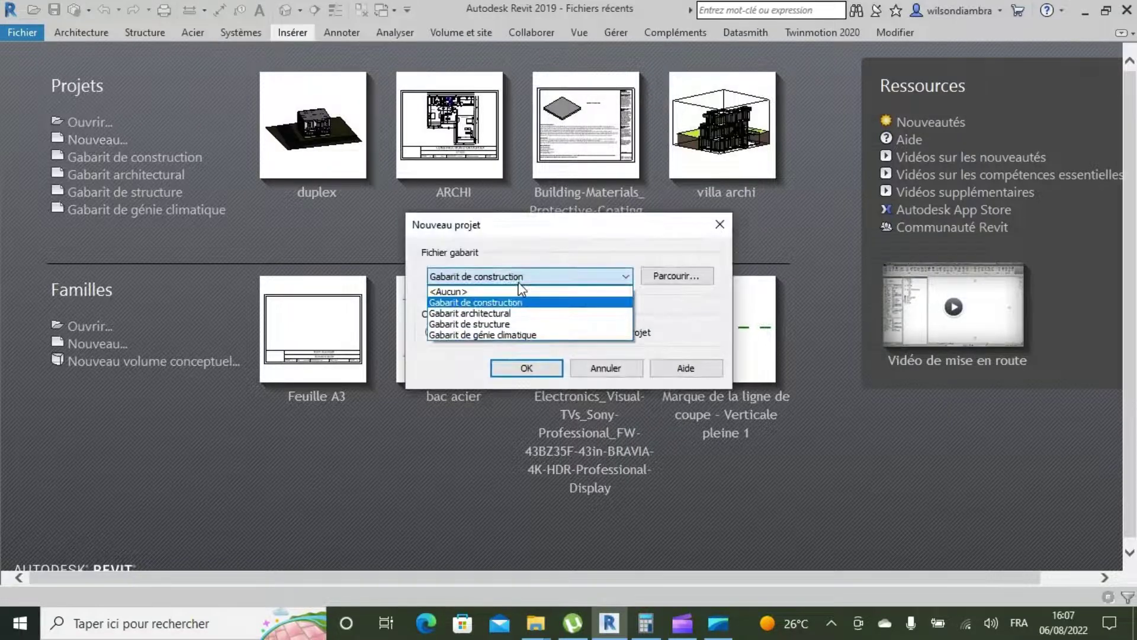
{"action": "left_click", "coordinate": [506, 314]}
{"action": "left_click", "coordinate": [523, 367]}
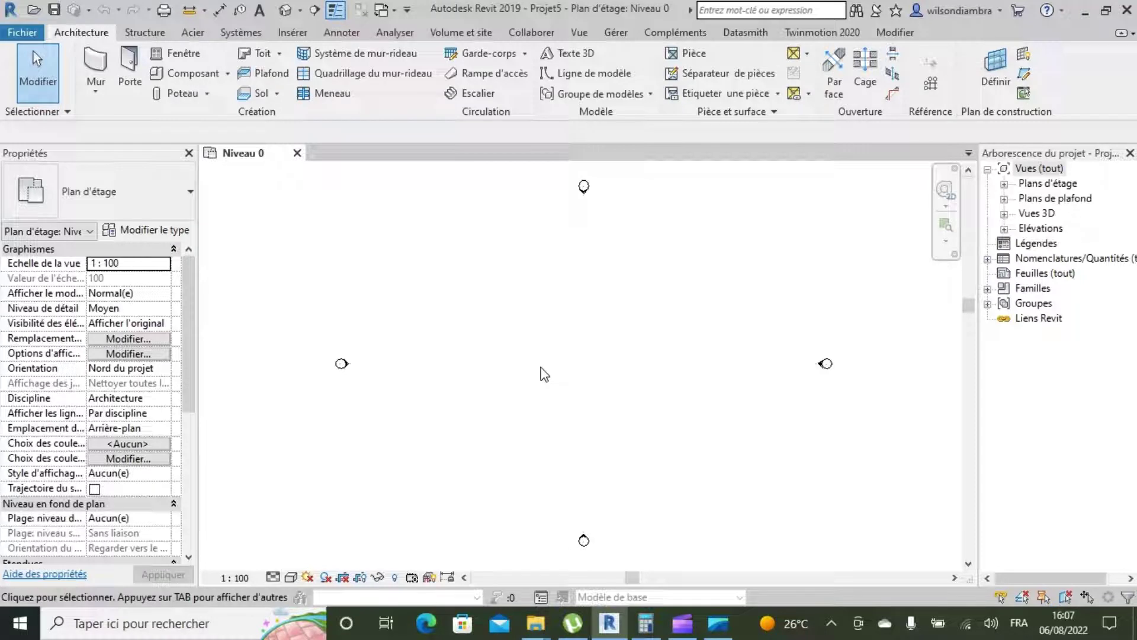
- Set the project's length units to Mètres with rounding to 2 décimales
{"action": "left_click", "coordinate": [616, 32]}
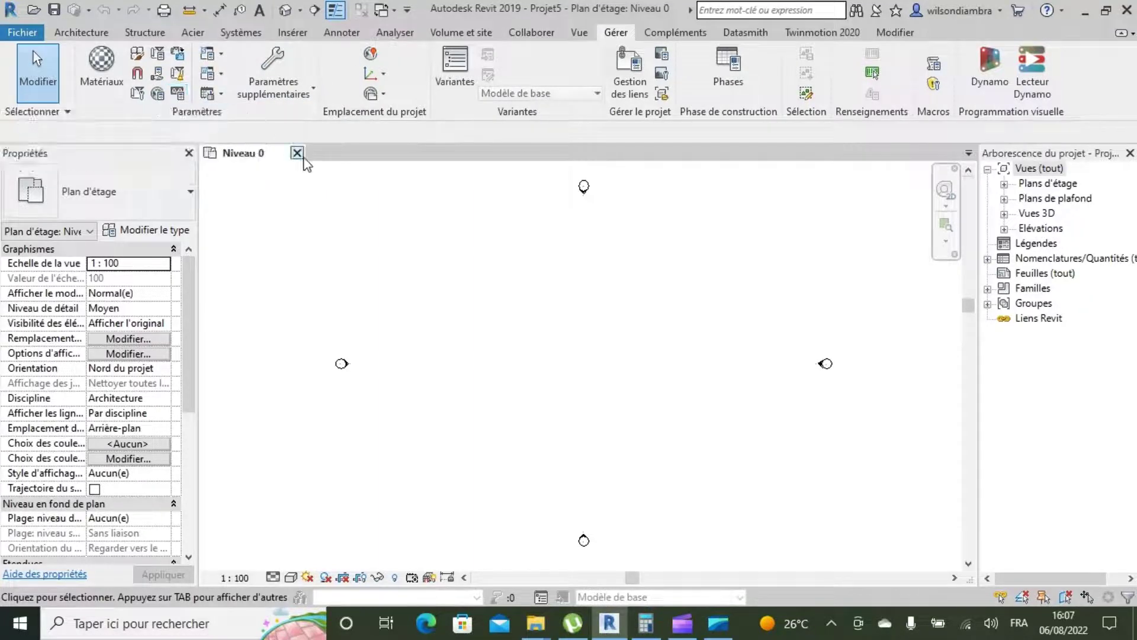
{"action": "key", "text": "u"}
{"action": "key", "text": "n"}
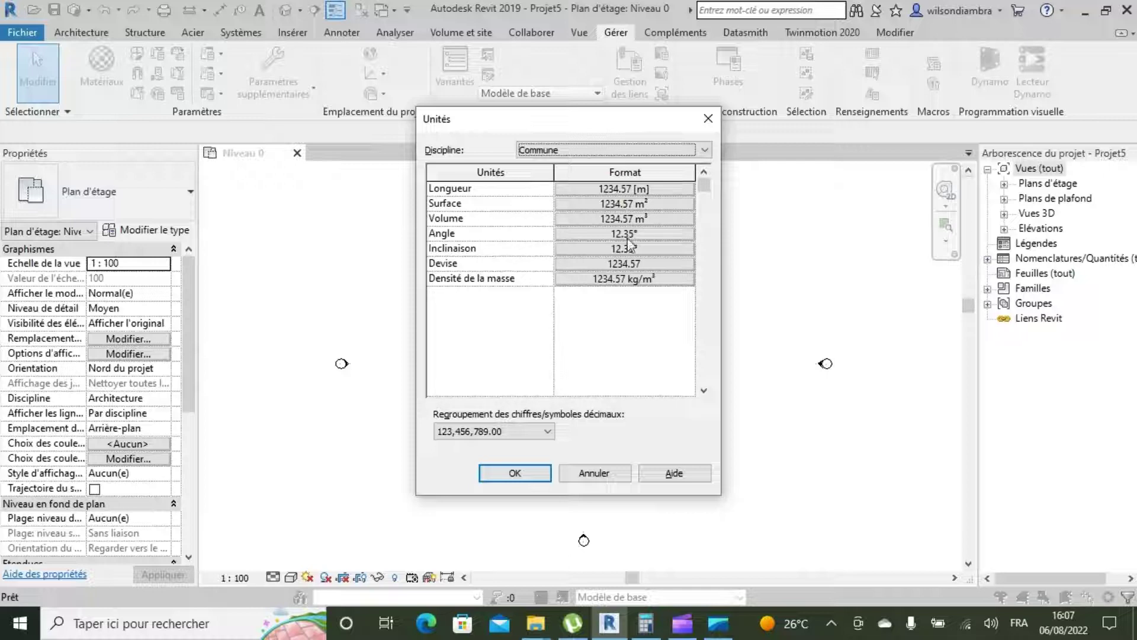
{"action": "left_click", "coordinate": [644, 189]}
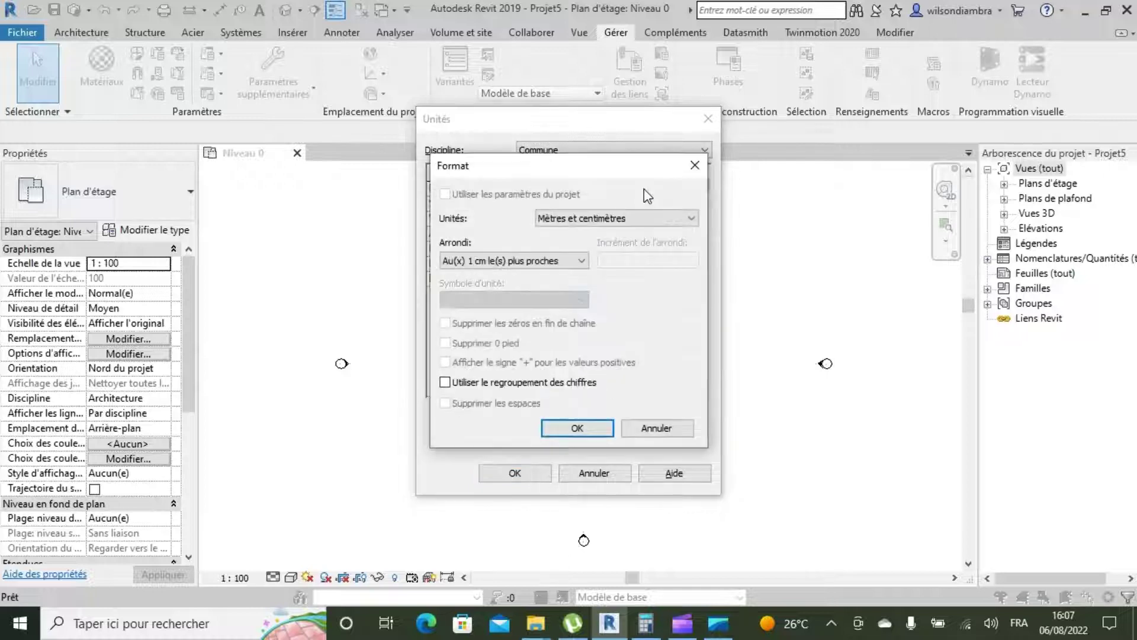
{"action": "left_click", "coordinate": [576, 219]}
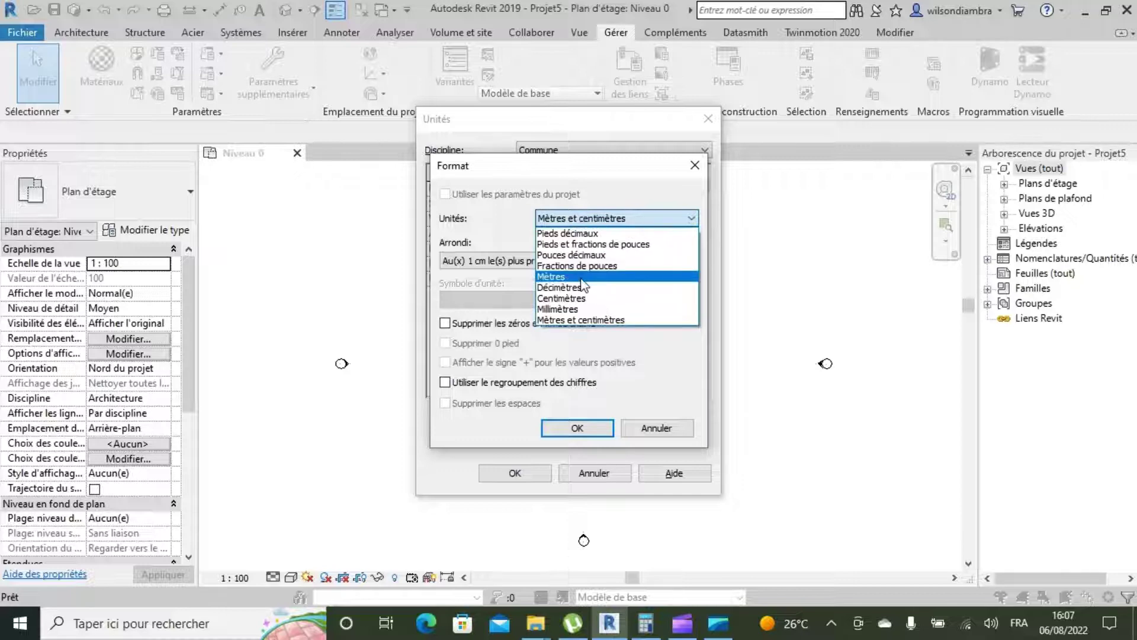
{"action": "left_click", "coordinate": [552, 276]}
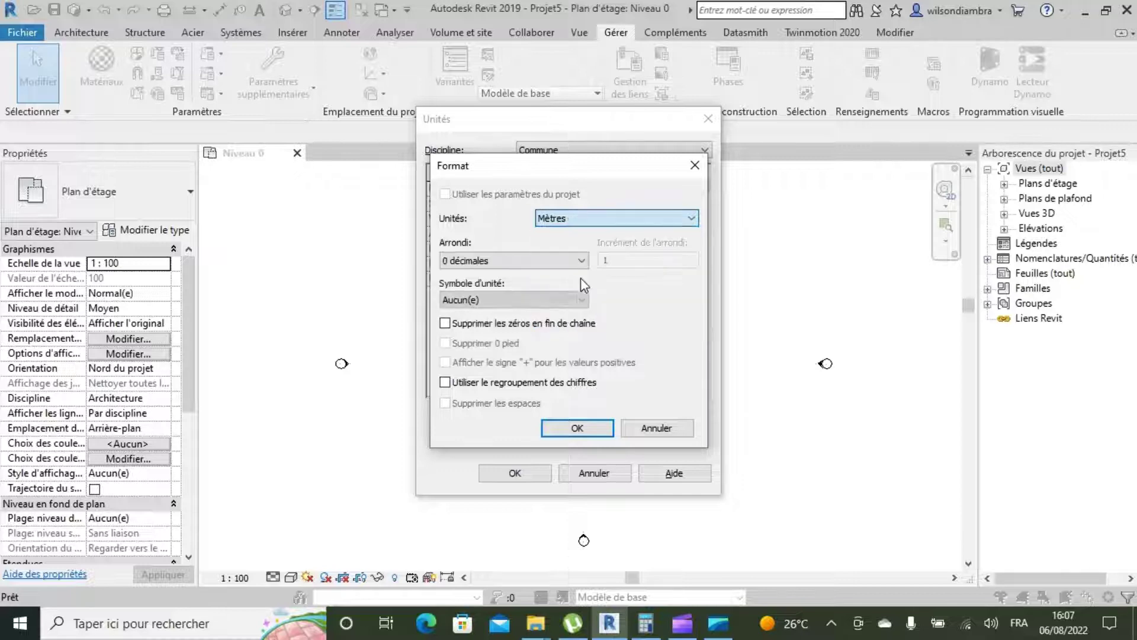
{"action": "left_click", "coordinate": [545, 267]}
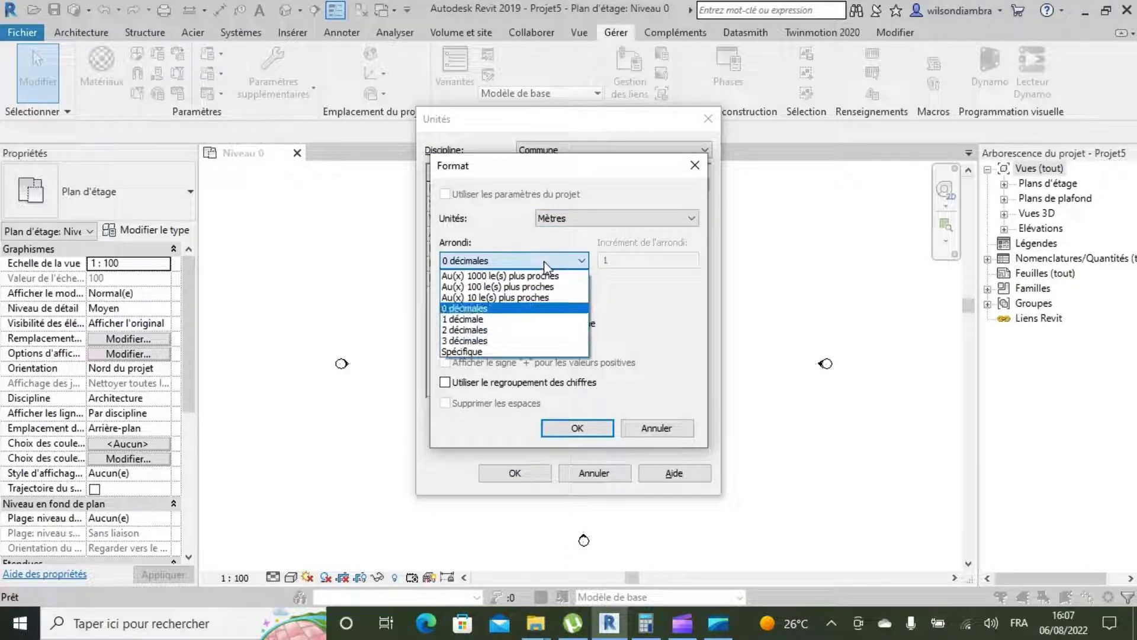
{"action": "left_click", "coordinate": [504, 334]}
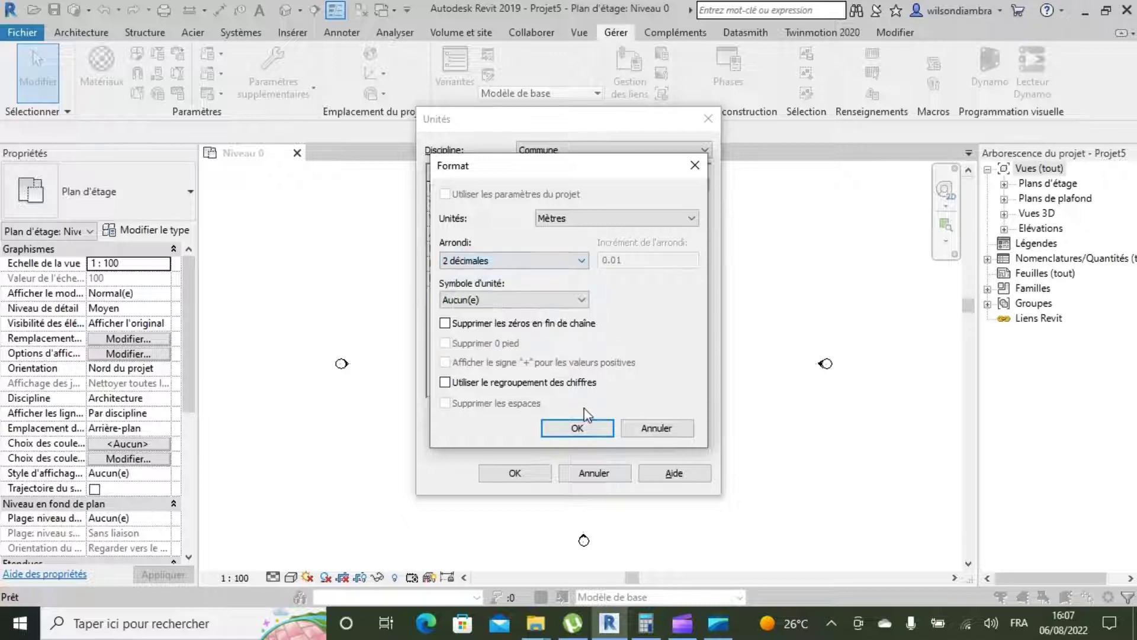
{"action": "left_click", "coordinate": [577, 428]}
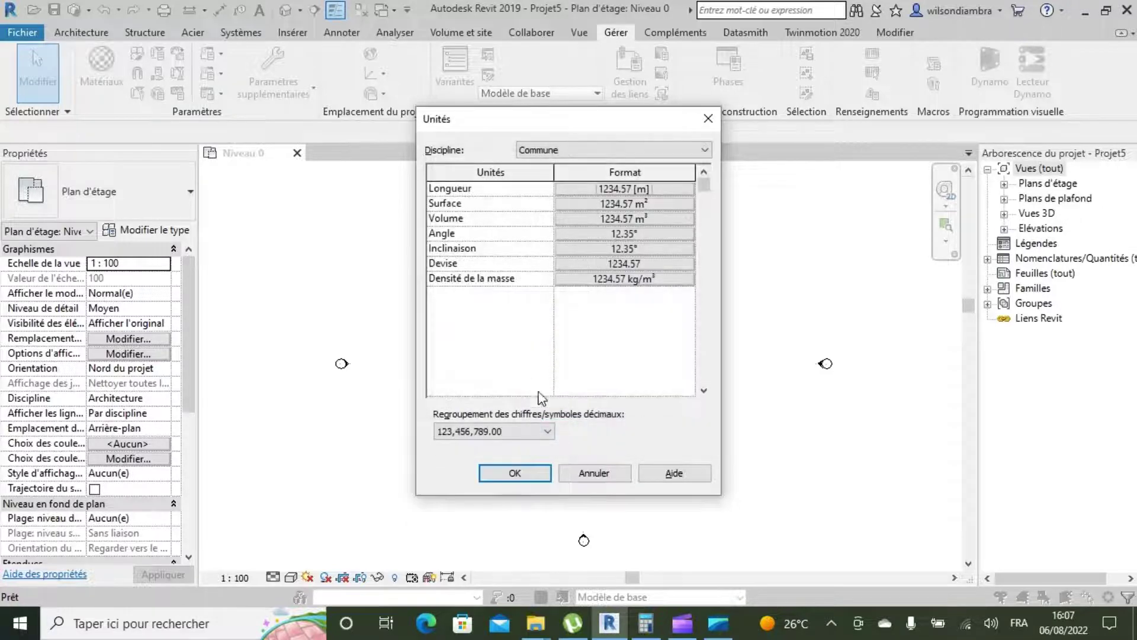
{"action": "left_click", "coordinate": [536, 472]}
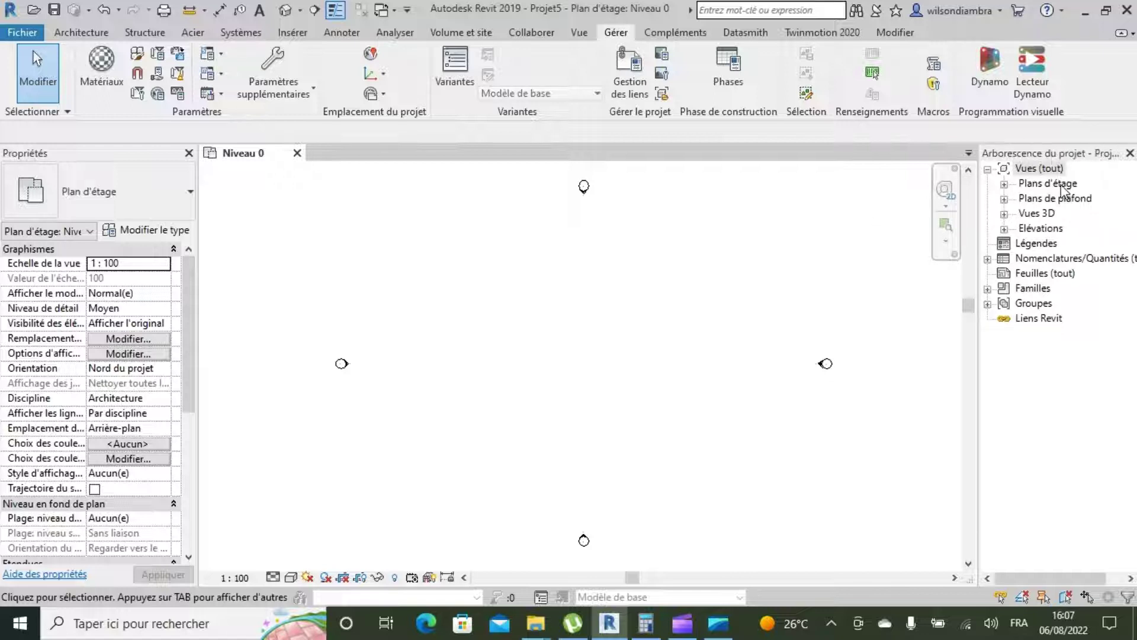
- Open the Elévation Est view from the project's elevations
{"action": "double_click", "coordinate": [1038, 229]}
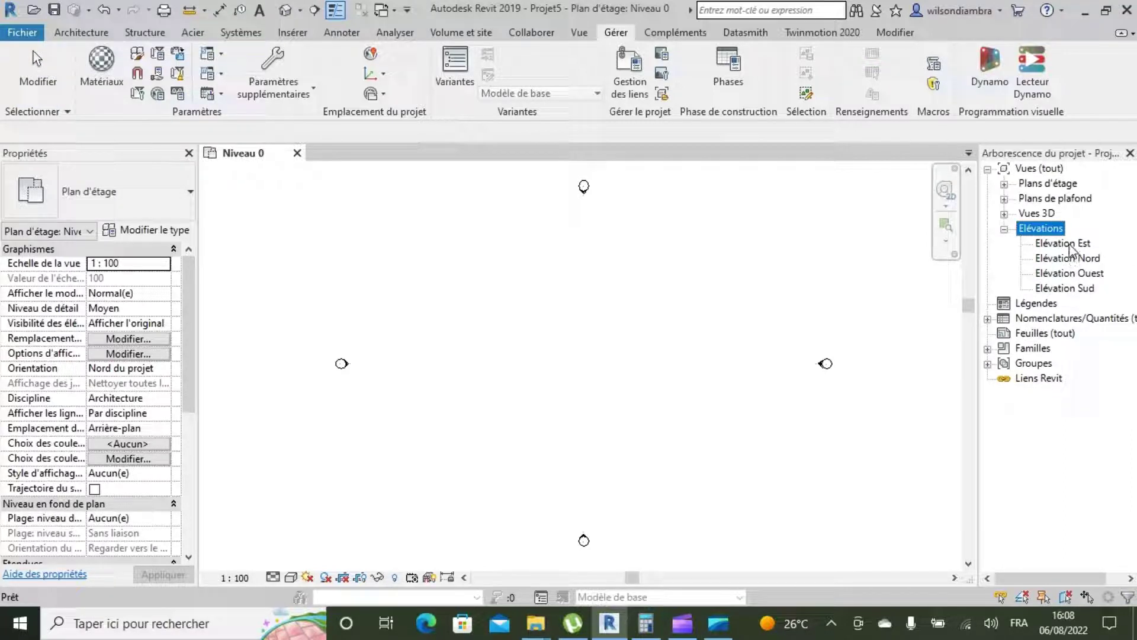
{"action": "left_click", "coordinate": [1067, 248]}
{"action": "left_click", "coordinate": [1063, 245]}
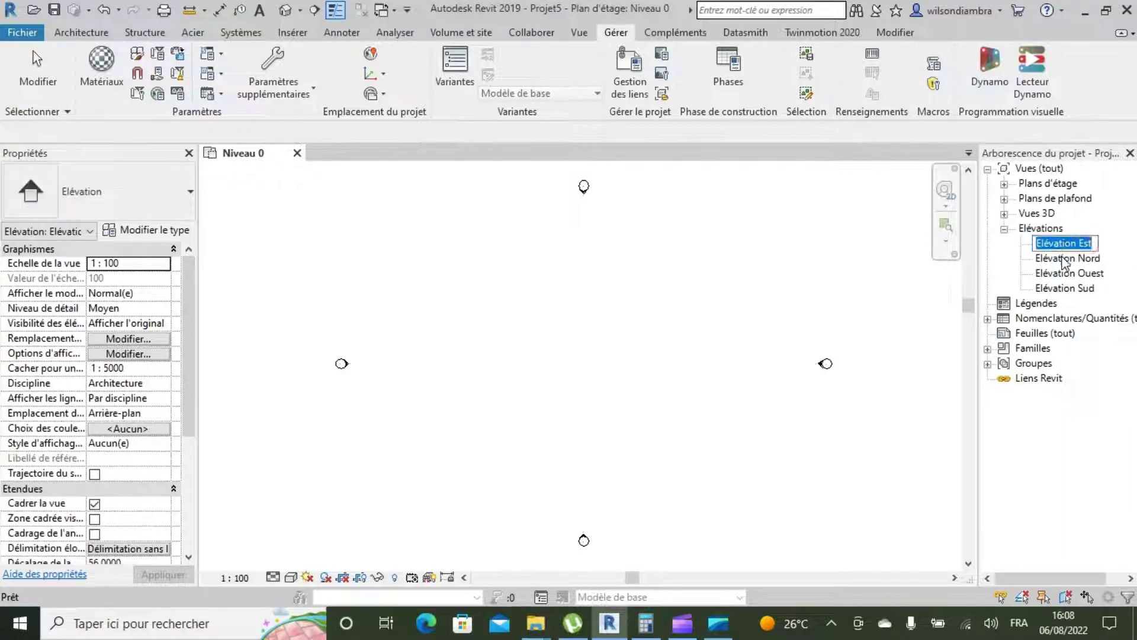
{"action": "left_click", "coordinate": [1062, 267]}
{"action": "left_click", "coordinate": [1067, 247]}
{"action": "left_click", "coordinate": [1064, 247]}
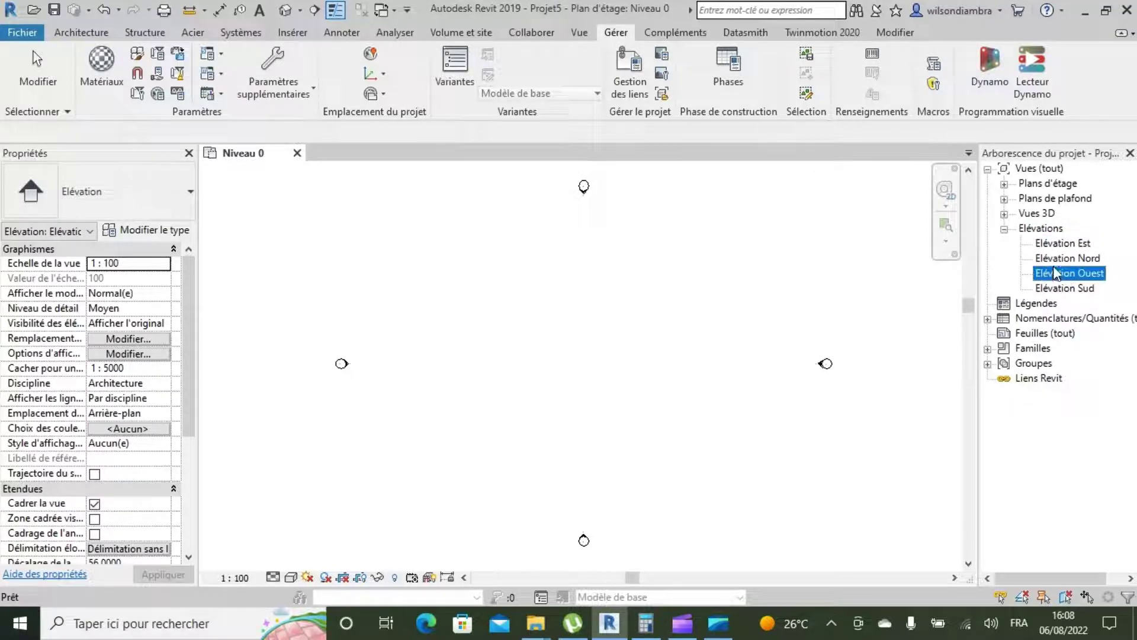
{"action": "double_click", "coordinate": [1065, 244]}
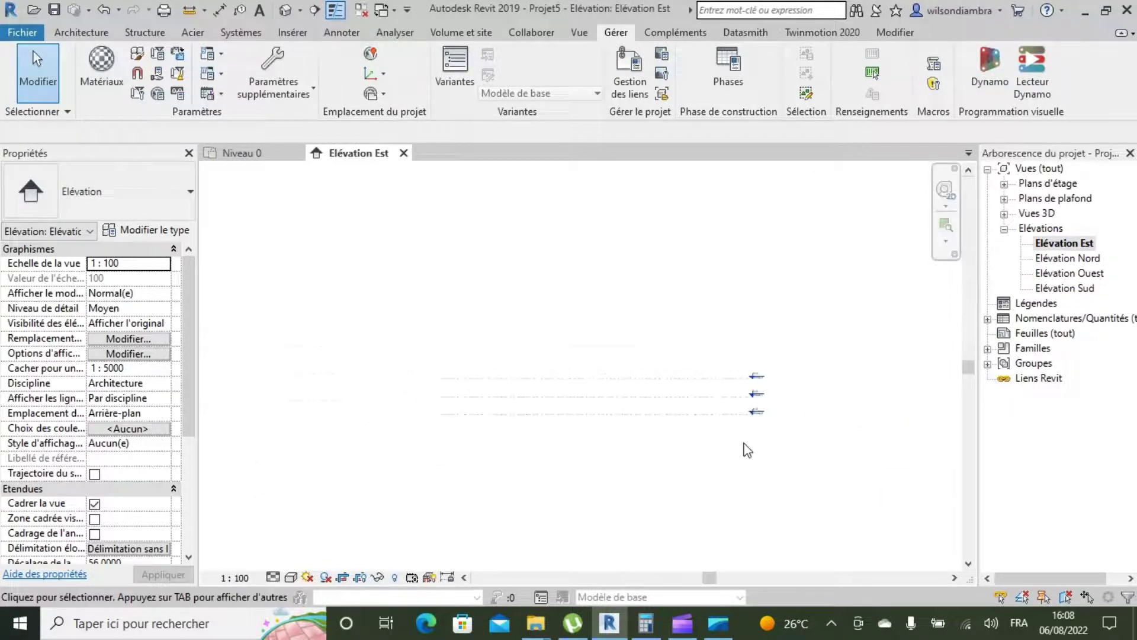
- Rename level Niveau 0 as "00-rdc" and rename its corresponding views as well
{"action": "scroll", "coordinate": [812, 414], "scroll_direction": "up", "scroll_amount": 3}
{"action": "scroll", "coordinate": [711, 385], "scroll_direction": "up", "scroll_amount": 3}
{"action": "scroll", "coordinate": [711, 386], "scroll_direction": "down", "scroll_amount": 2}
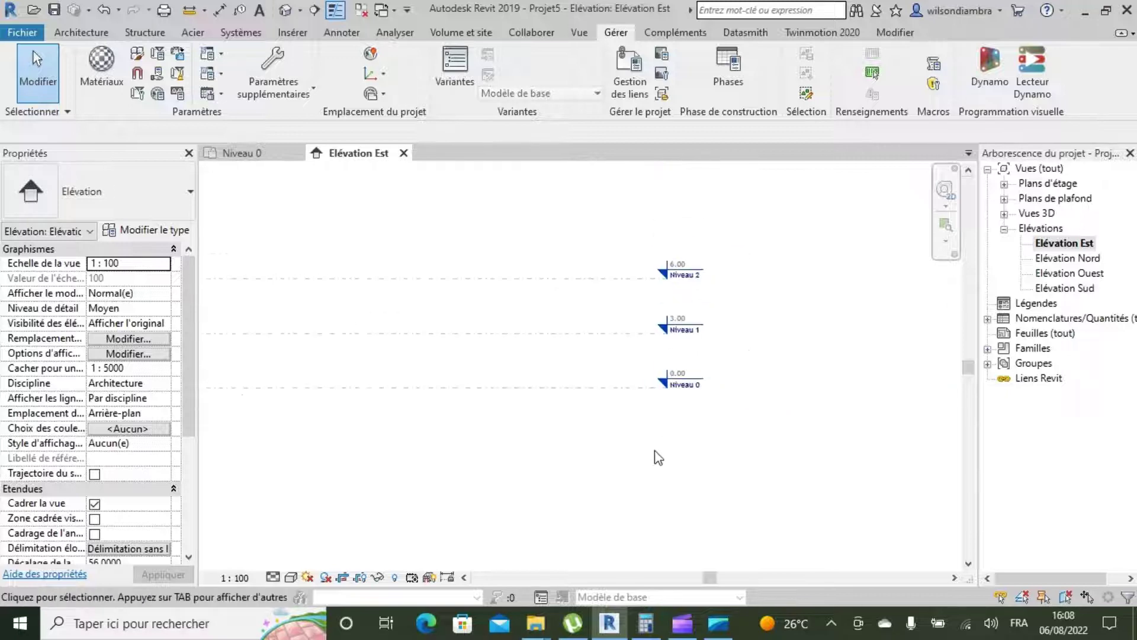
{"action": "scroll", "coordinate": [669, 309], "scroll_direction": "up", "scroll_amount": 2}
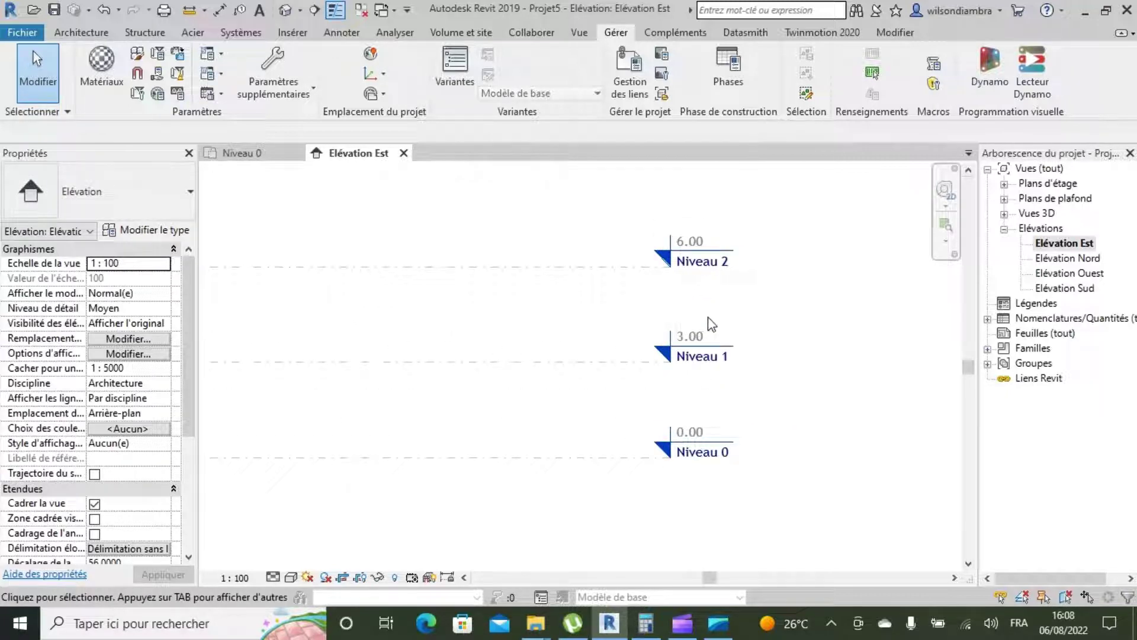
{"action": "scroll", "coordinate": [733, 401], "scroll_direction": "down", "scroll_amount": 1}
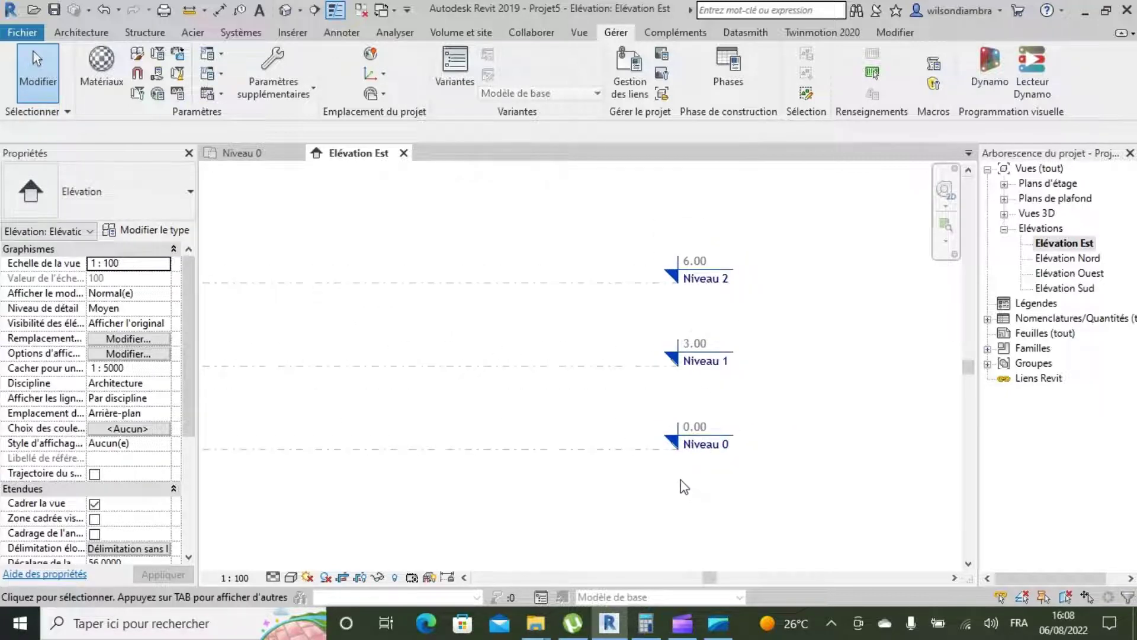
{"action": "scroll", "coordinate": [660, 478], "scroll_direction": "up", "scroll_amount": 1}
{"action": "scroll", "coordinate": [677, 464], "scroll_direction": "up", "scroll_amount": 1}
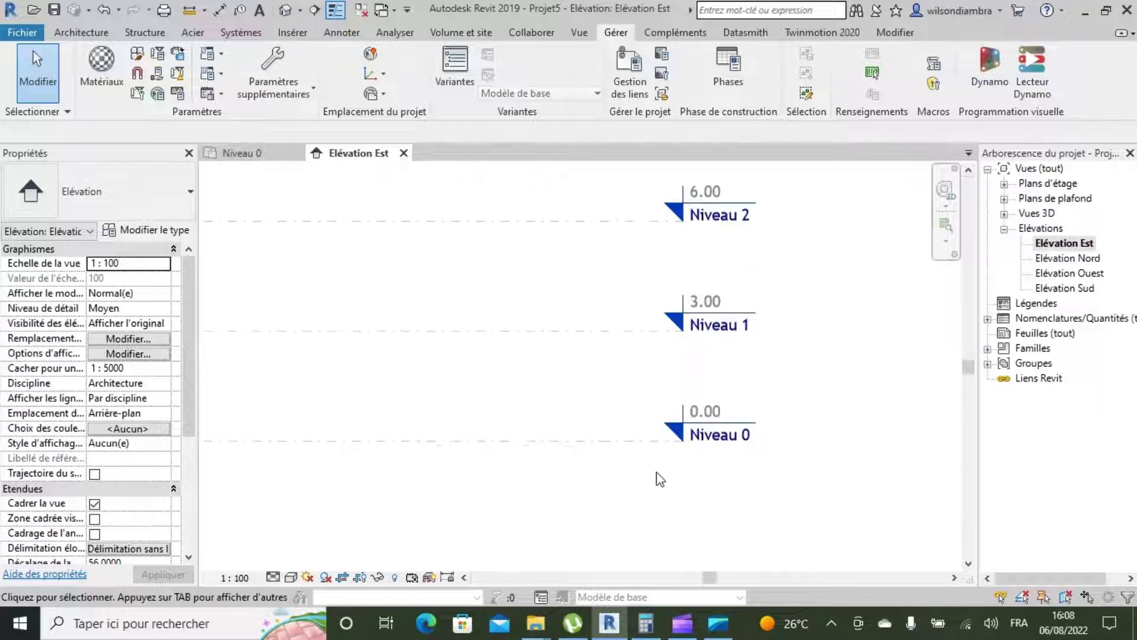
{"action": "left_click", "coordinate": [616, 441]}
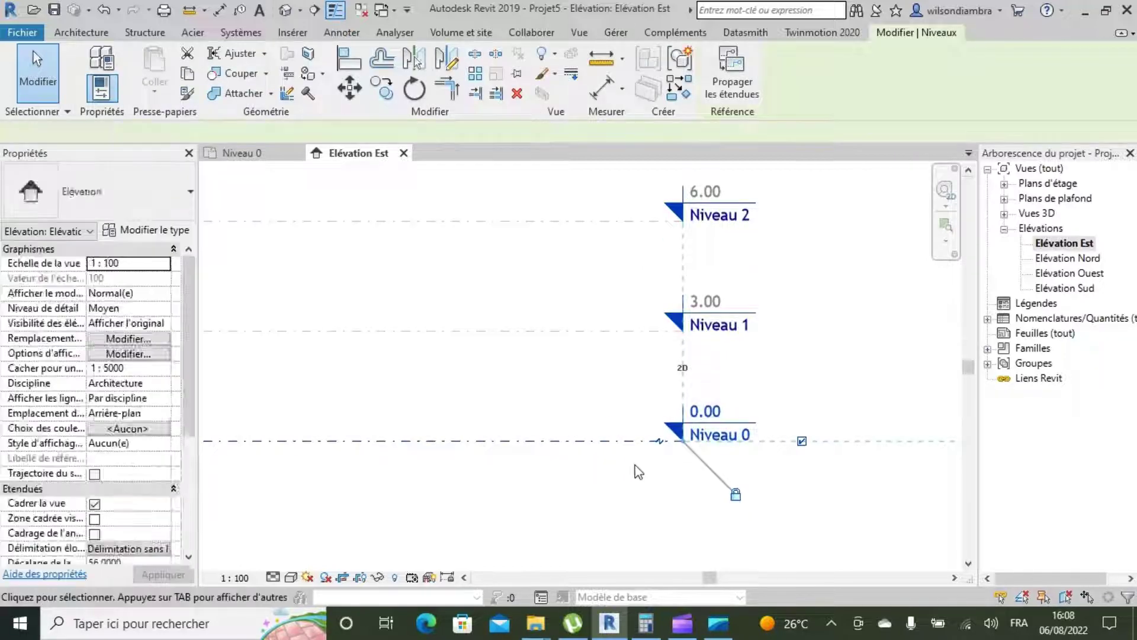
{"action": "left_click", "coordinate": [751, 445]}
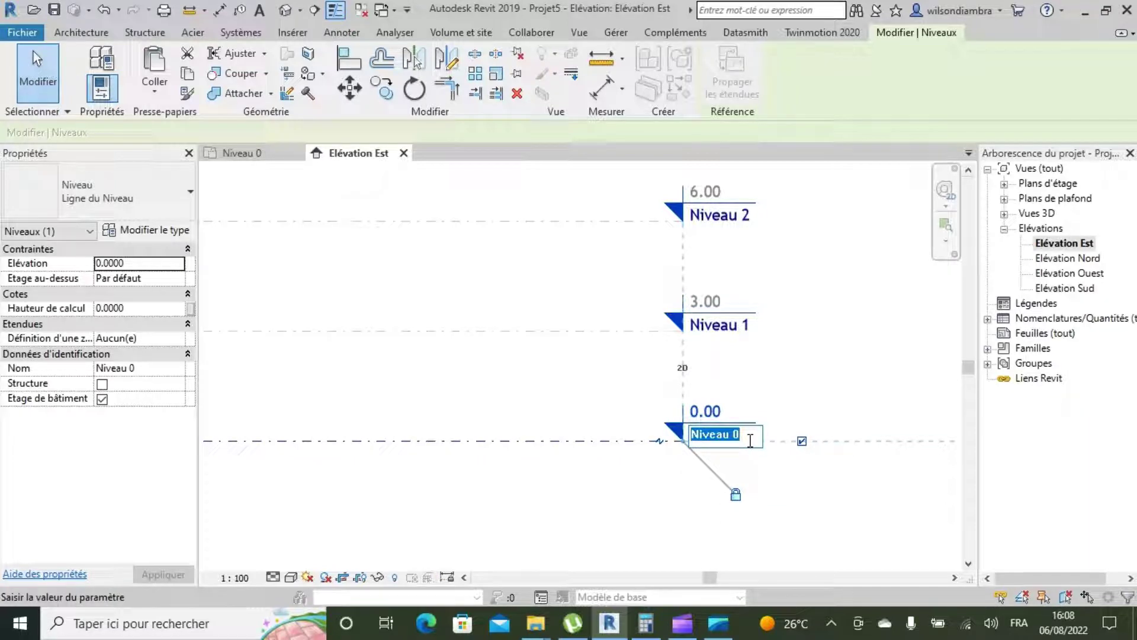
{"action": "type", "text": "00-rdc"}
{"action": "key", "text": "Return"}
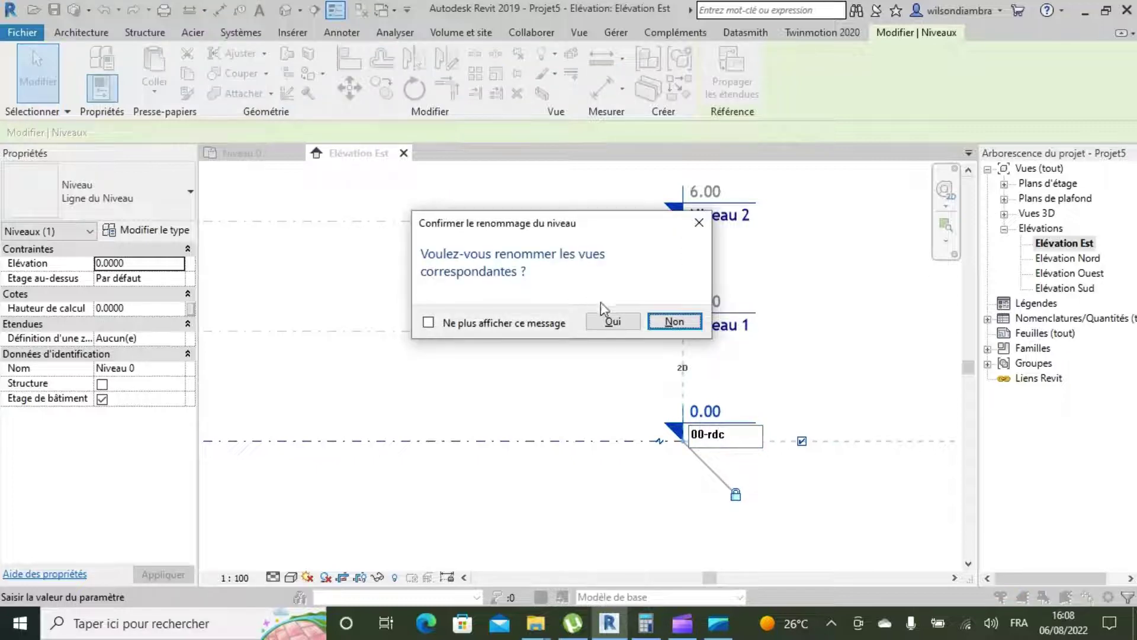
{"action": "left_click", "coordinate": [611, 321]}
- Rename level Niveau 1 as "01-etage", including its corresponding views
{"action": "left_click", "coordinate": [725, 326]}
{"action": "left_click", "coordinate": [726, 326]}
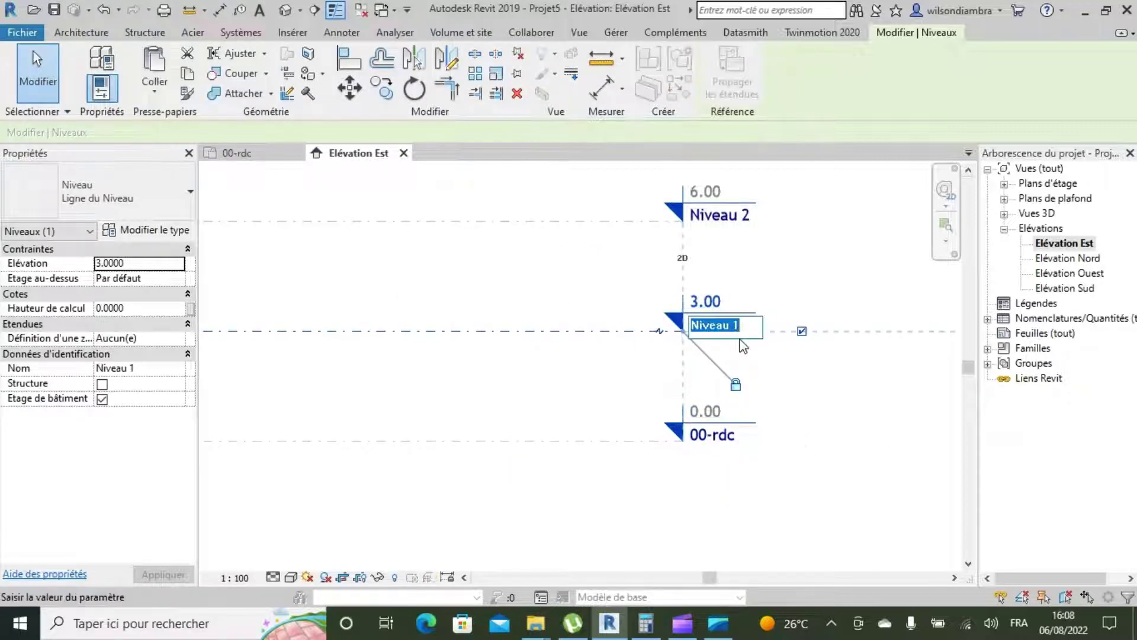
{"action": "type", "text": "01"}
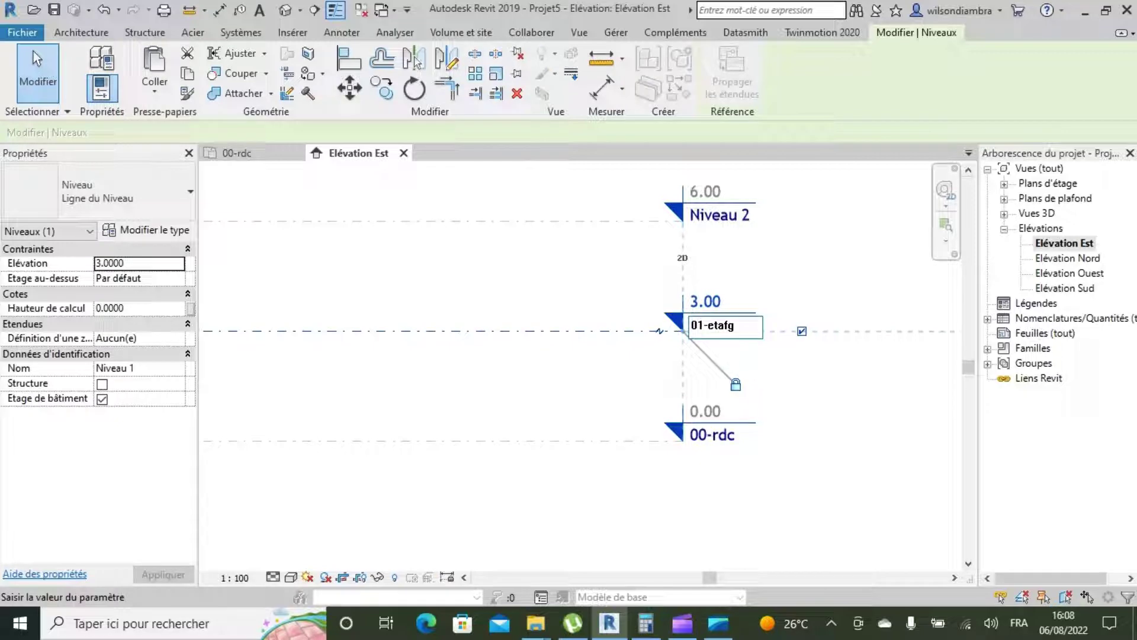
{"action": "type", "text": "-etage"}
{"action": "key", "text": "Return"}
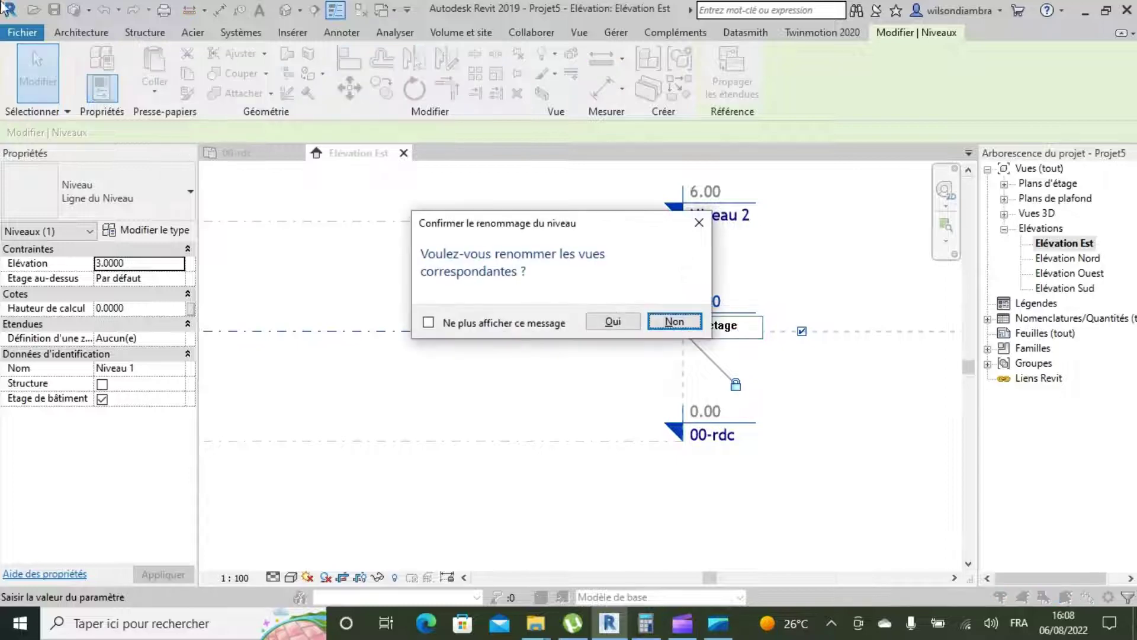
{"action": "left_click", "coordinate": [598, 323]}
- Rename level Niveau 2 as "02-toiture terrasse" together with its corresponding views
{"action": "left_click", "coordinate": [748, 217]}
{"action": "left_click", "coordinate": [748, 217]}
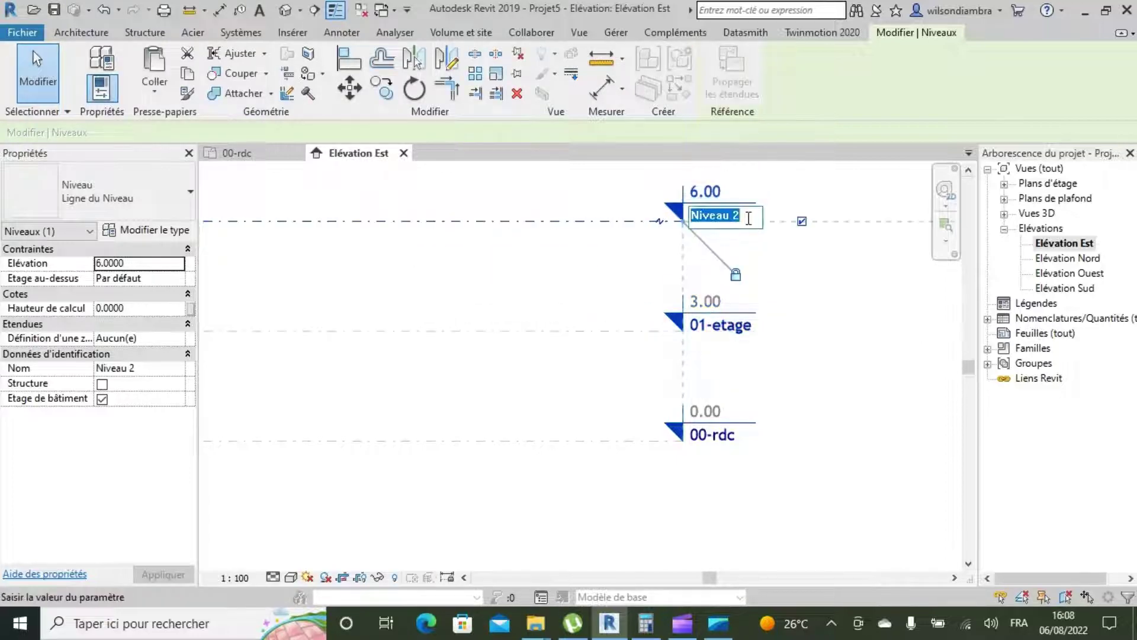
{"action": "type", "text": "02-t"}
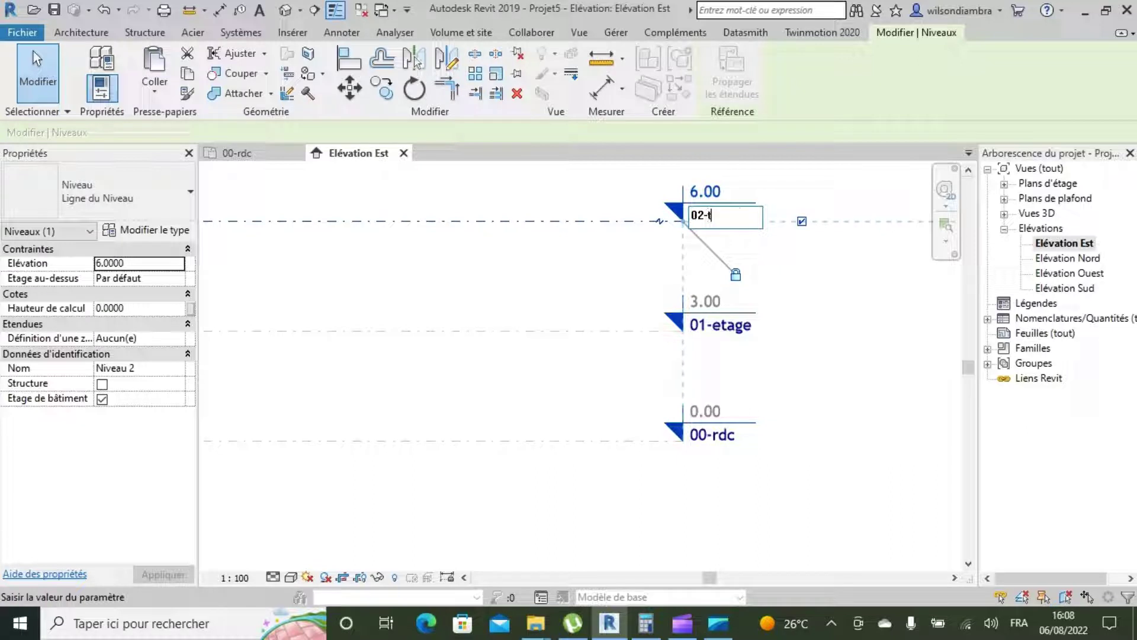
{"action": "type", "text": "oiture terrasse"}
{"action": "key", "text": "Return"}
{"action": "left_click", "coordinate": [613, 321]}
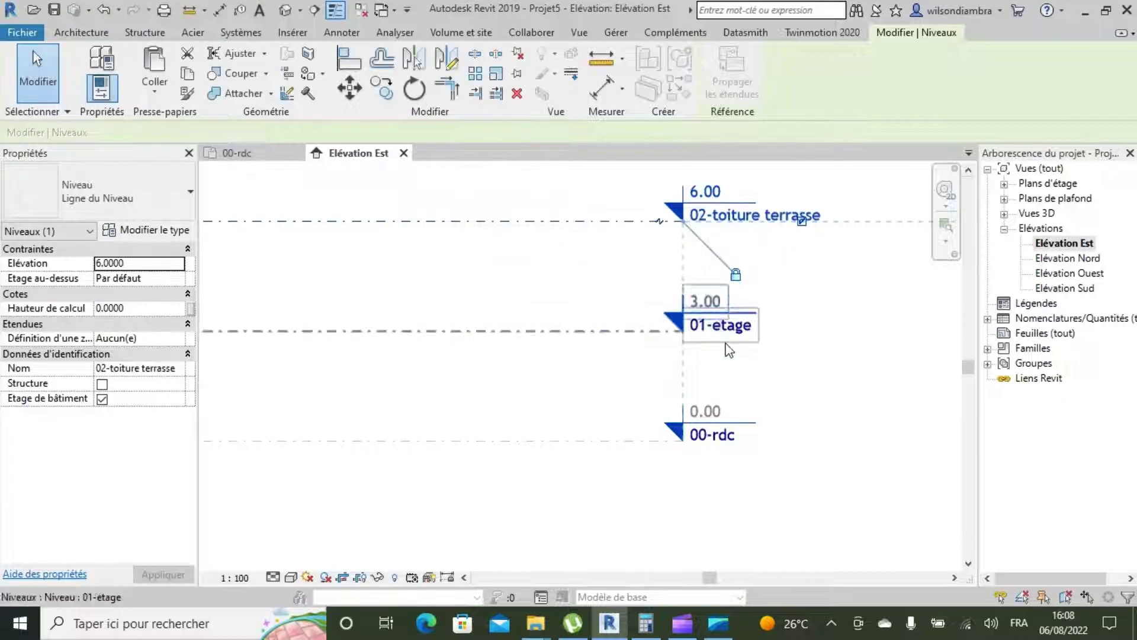
- Set the height between levels 00-rdc and 01-etage to 3.5 m in the east elevation
{"action": "scroll", "coordinate": [681, 414], "scroll_direction": "down", "scroll_amount": 3}
{"action": "scroll", "coordinate": [602, 432], "scroll_direction": "up", "scroll_amount": 2}
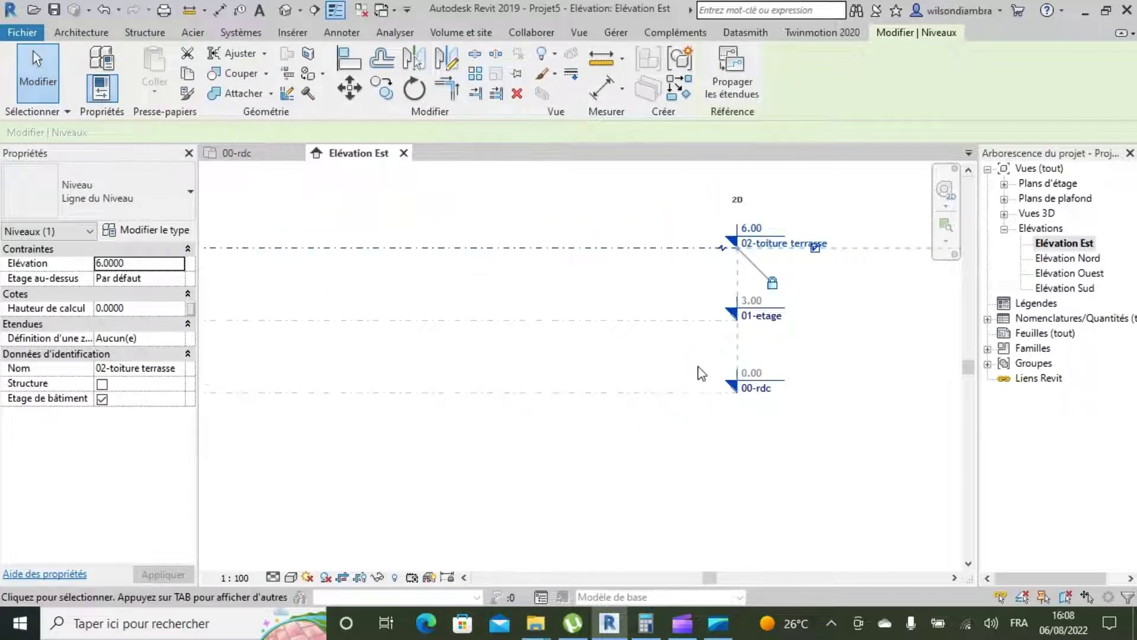
{"action": "scroll", "coordinate": [664, 423], "scroll_direction": "down", "scroll_amount": 3}
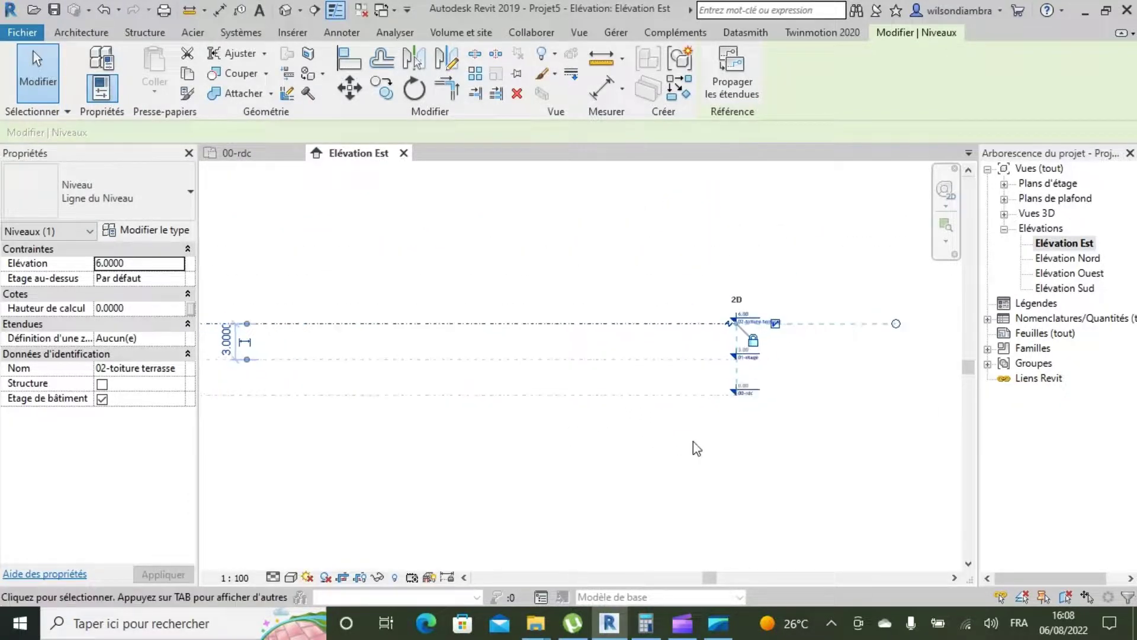
{"action": "scroll", "coordinate": [691, 383], "scroll_direction": "up", "scroll_amount": 2}
{"action": "scroll", "coordinate": [693, 385], "scroll_direction": "down", "scroll_amount": 3}
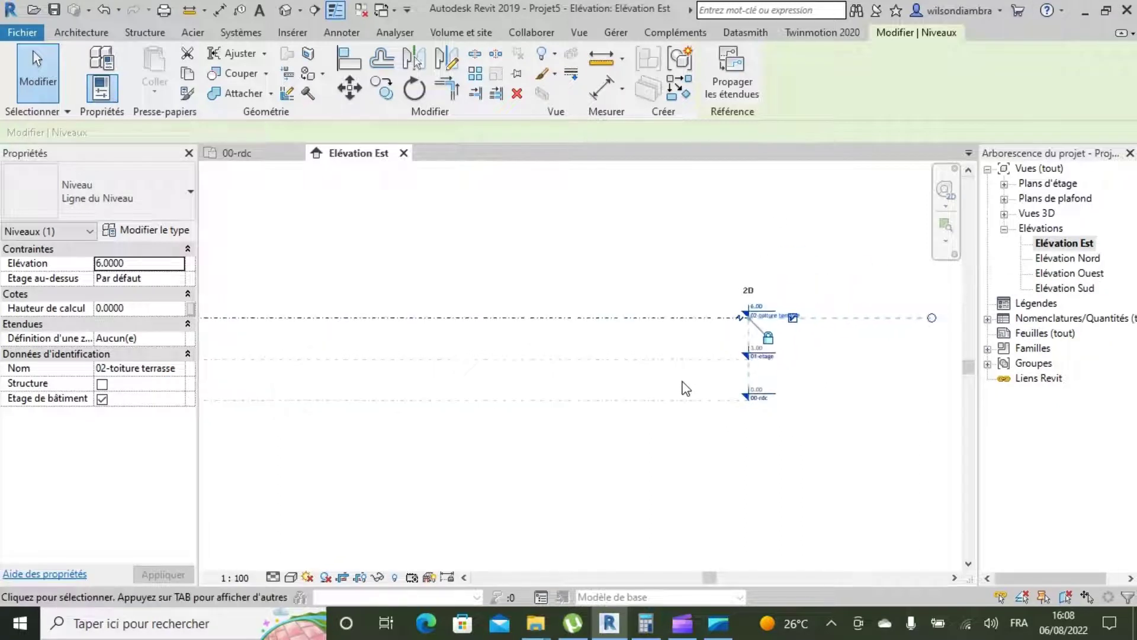
{"action": "scroll", "coordinate": [456, 379], "scroll_direction": "up", "scroll_amount": 1}
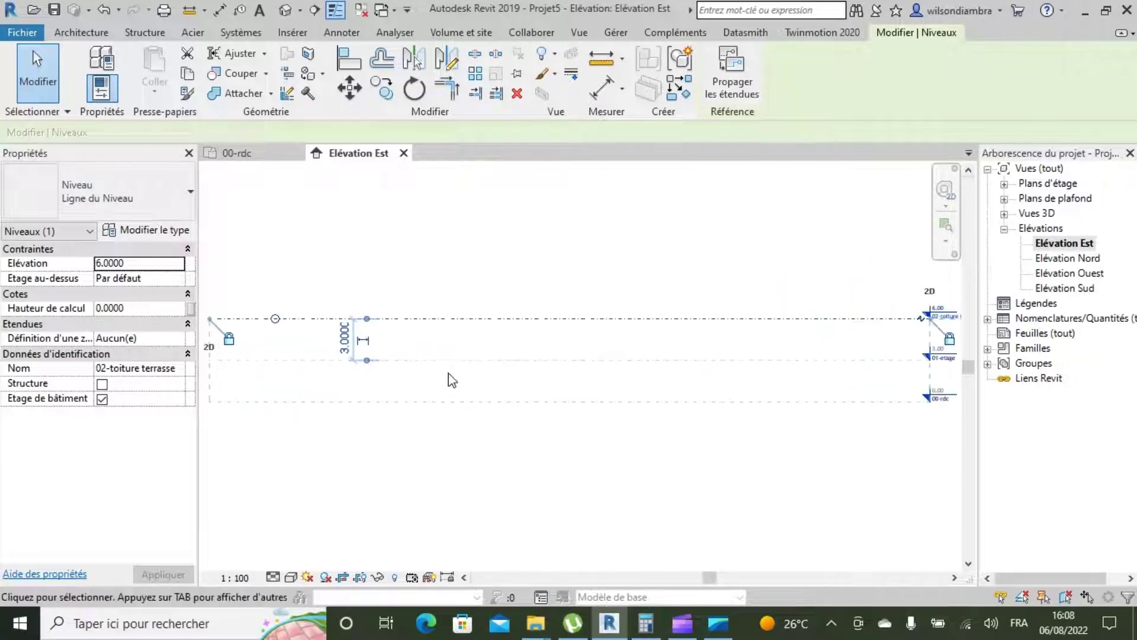
{"action": "left_click", "coordinate": [517, 363]}
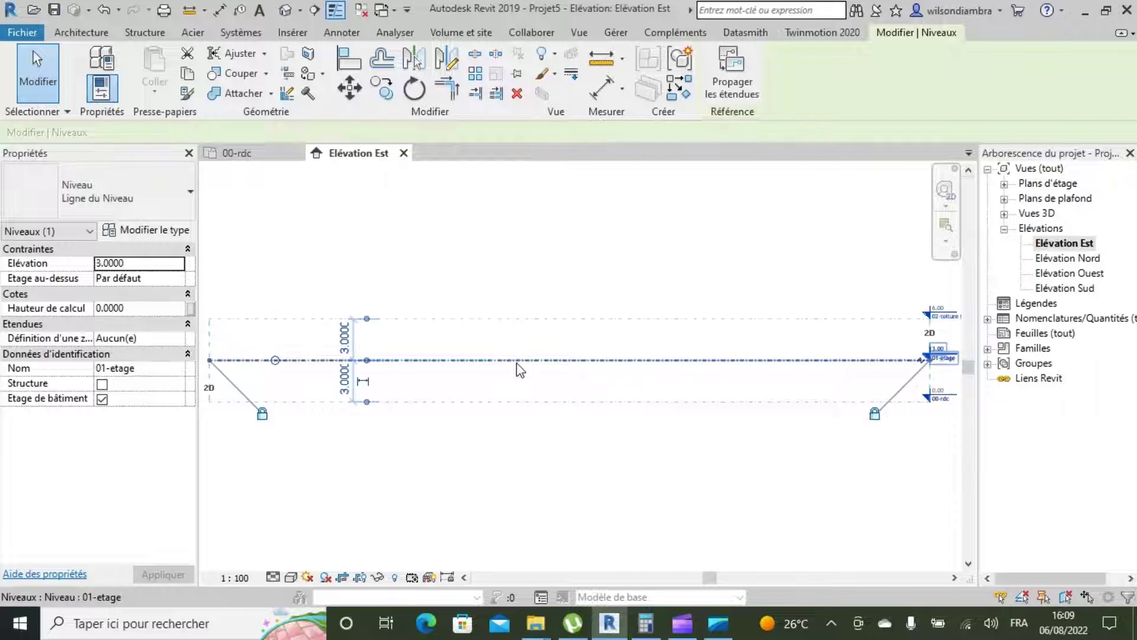
{"action": "scroll", "coordinate": [337, 382], "scroll_direction": "up", "scroll_amount": 3}
{"action": "left_click", "coordinate": [369, 390]}
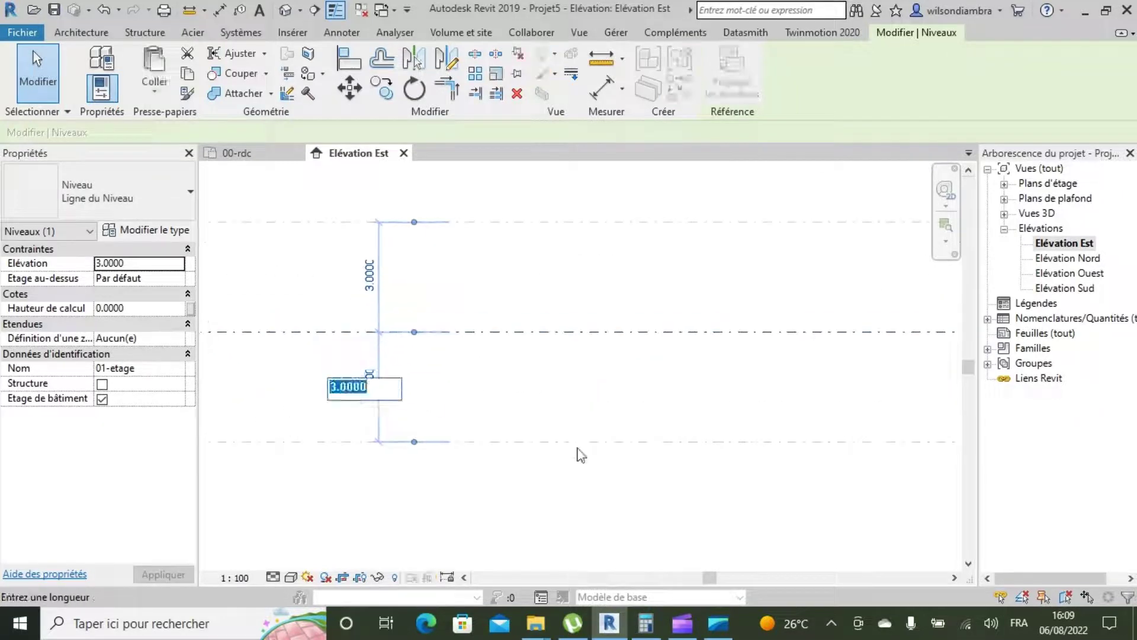
{"action": "type", "text": "3.5"}
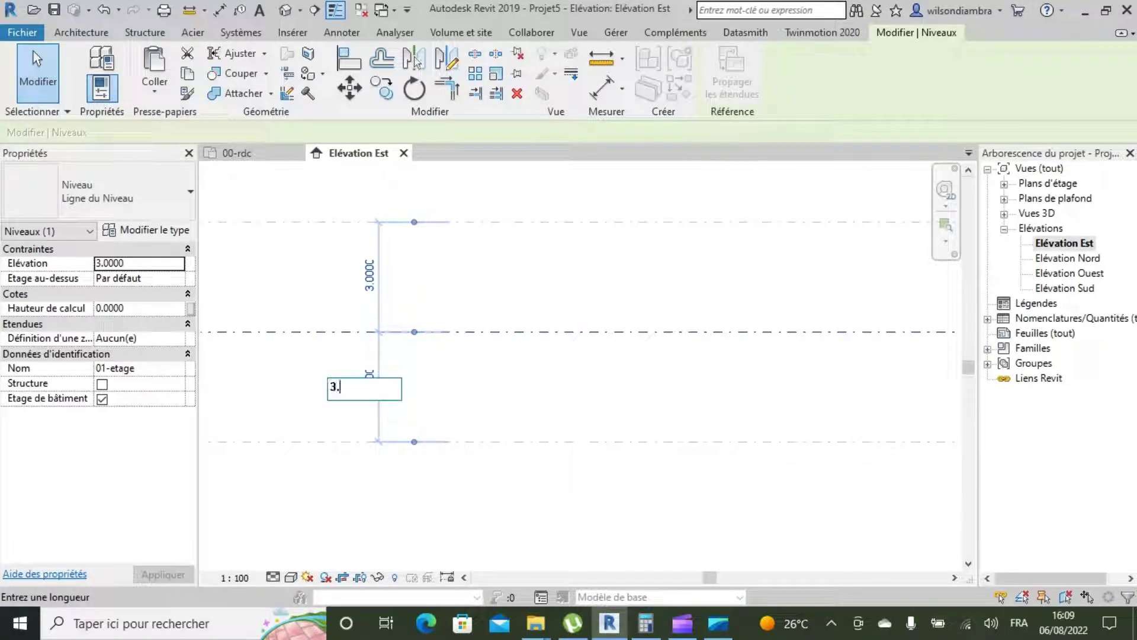
{"action": "key", "text": "Return"}
- Set the height between levels 01-etage and 02-toiture terrasse to 3.5 m
{"action": "left_click", "coordinate": [579, 222]}
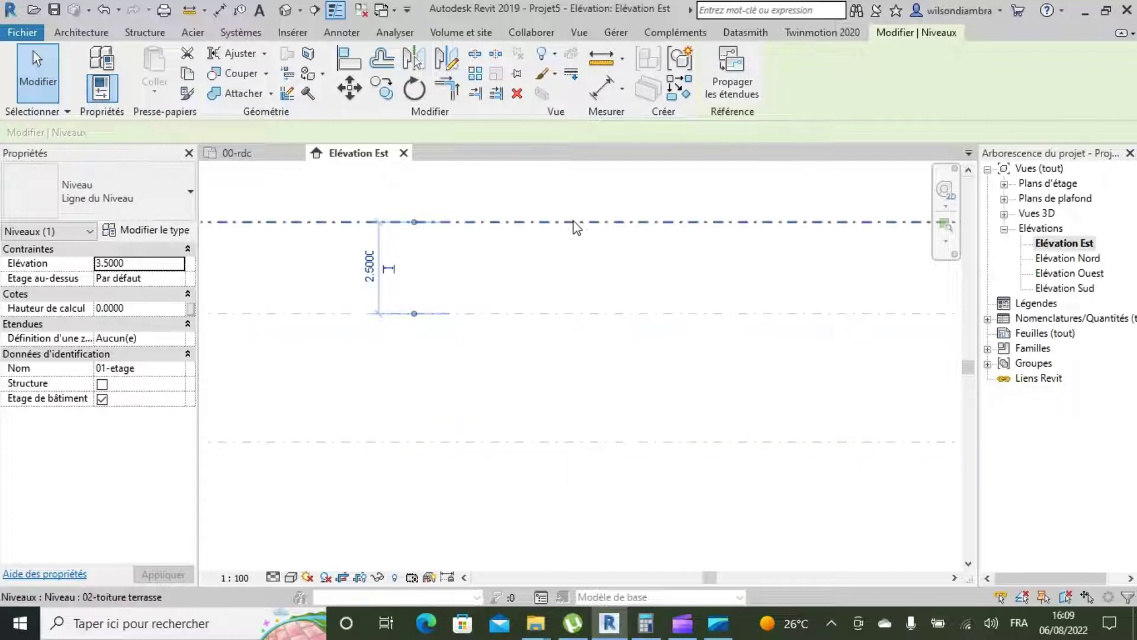
{"action": "left_click", "coordinate": [369, 265]}
{"action": "type", "text": "3"}
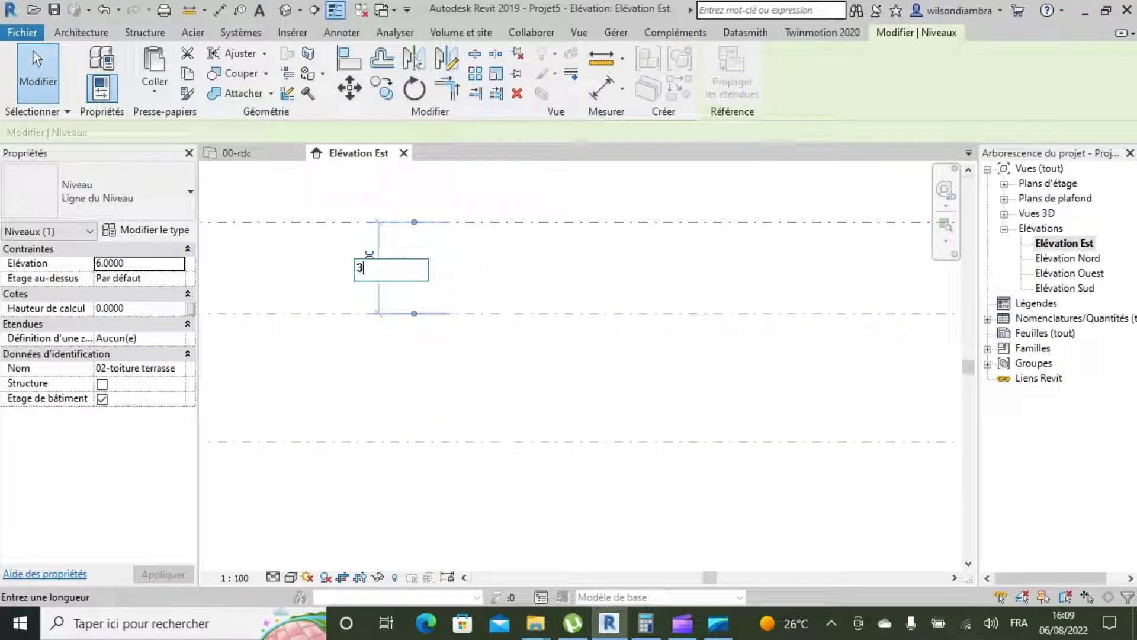
{"action": "type", "text": ".5"}
{"action": "key", "text": "Return"}
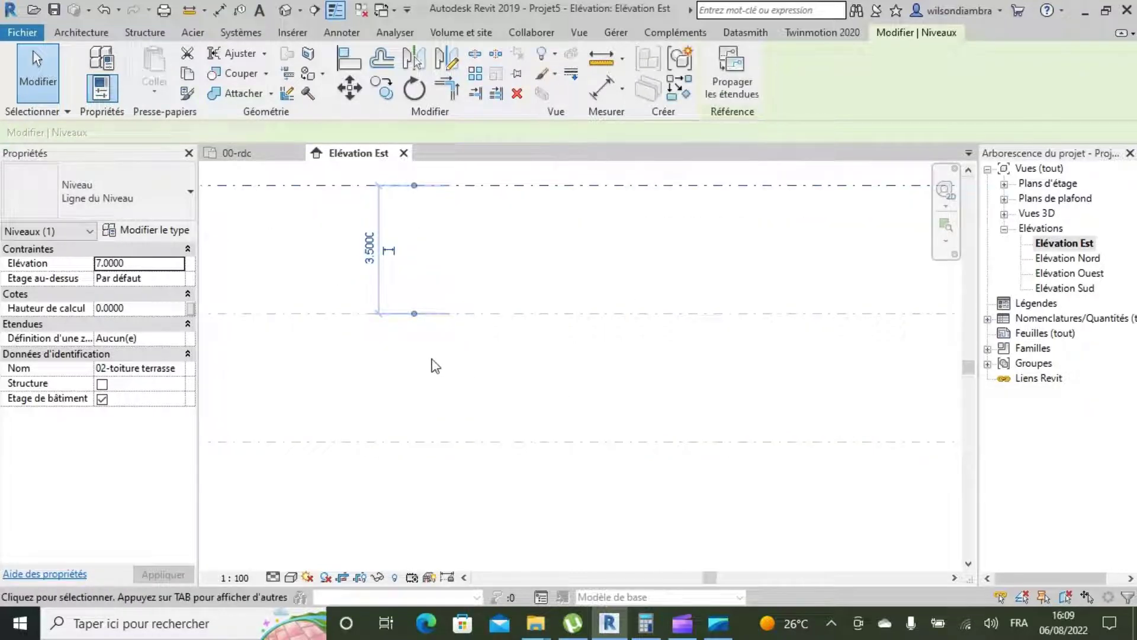
- Open the 00-rdc floor plan from the project's floor plans
{"action": "scroll", "coordinate": [435, 366], "scroll_direction": "down", "scroll_amount": 5}
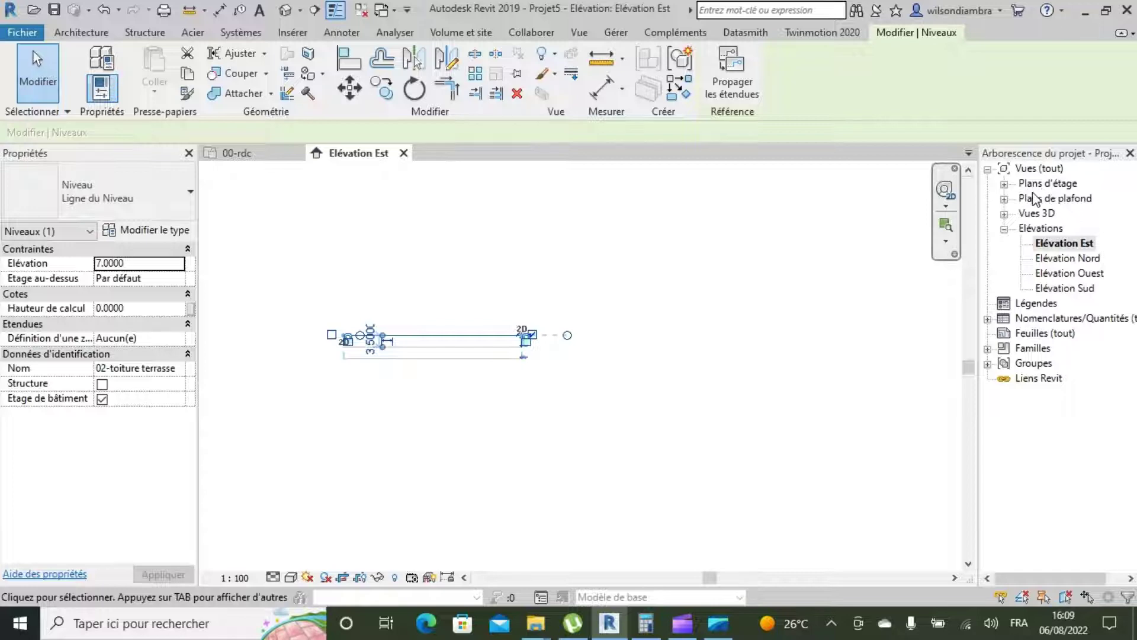
{"action": "double_click", "coordinate": [1051, 183]}
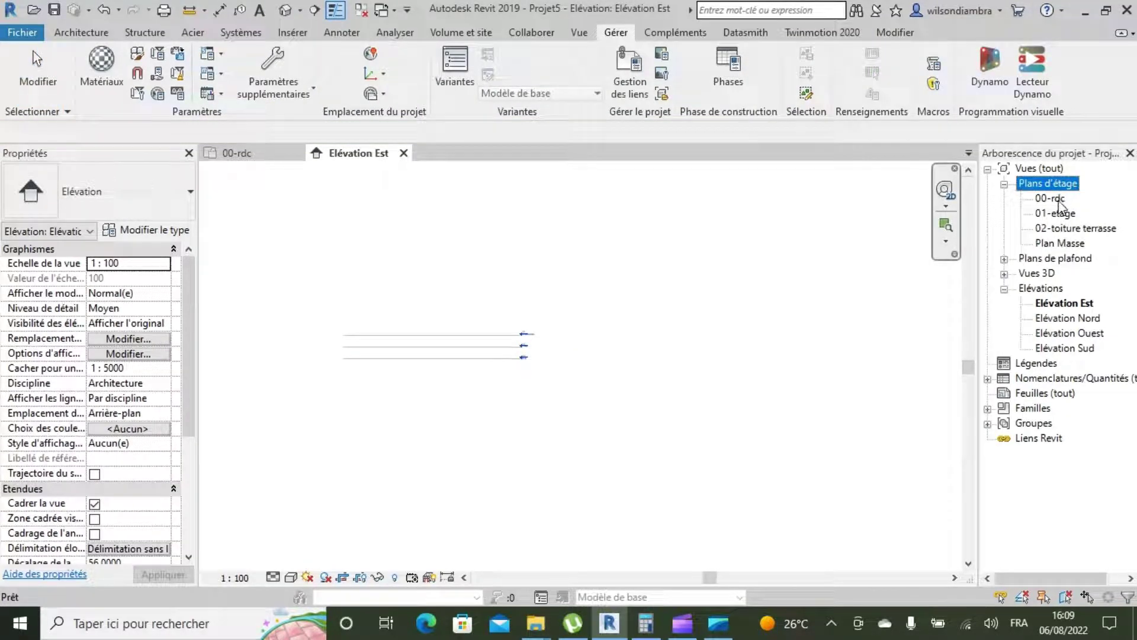
{"action": "double_click", "coordinate": [1058, 199]}
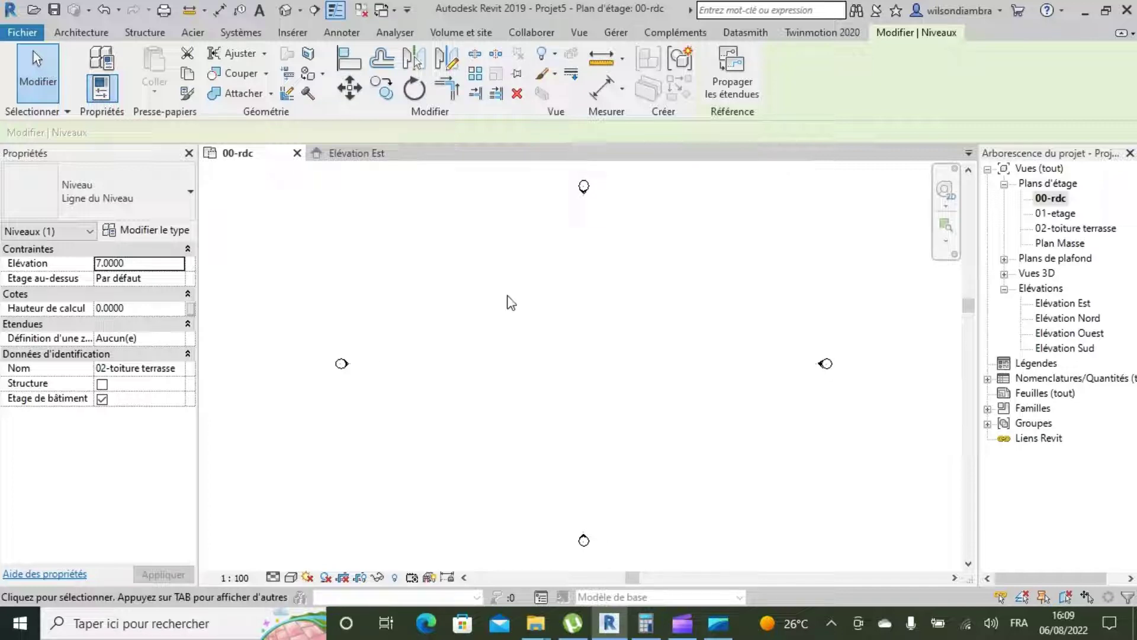
- Link the CAD drawing "duplex - Plan d'étage - 00-rdc.dwg" into the 00-rdc floor plan
{"action": "left_click", "coordinate": [298, 37]}
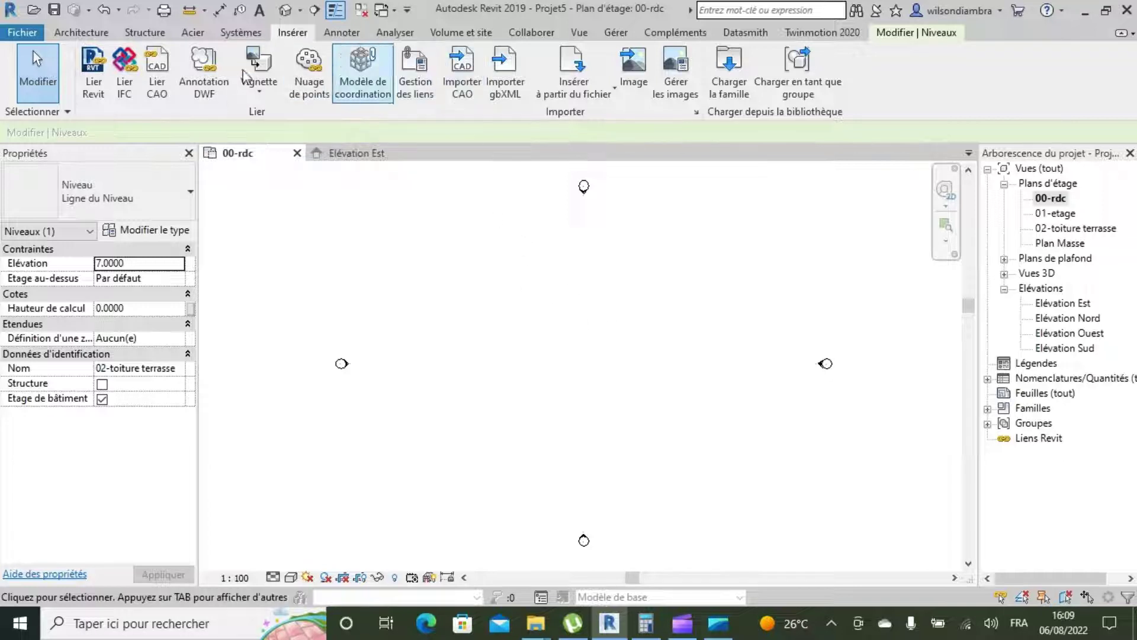
{"action": "left_click", "coordinate": [166, 96]}
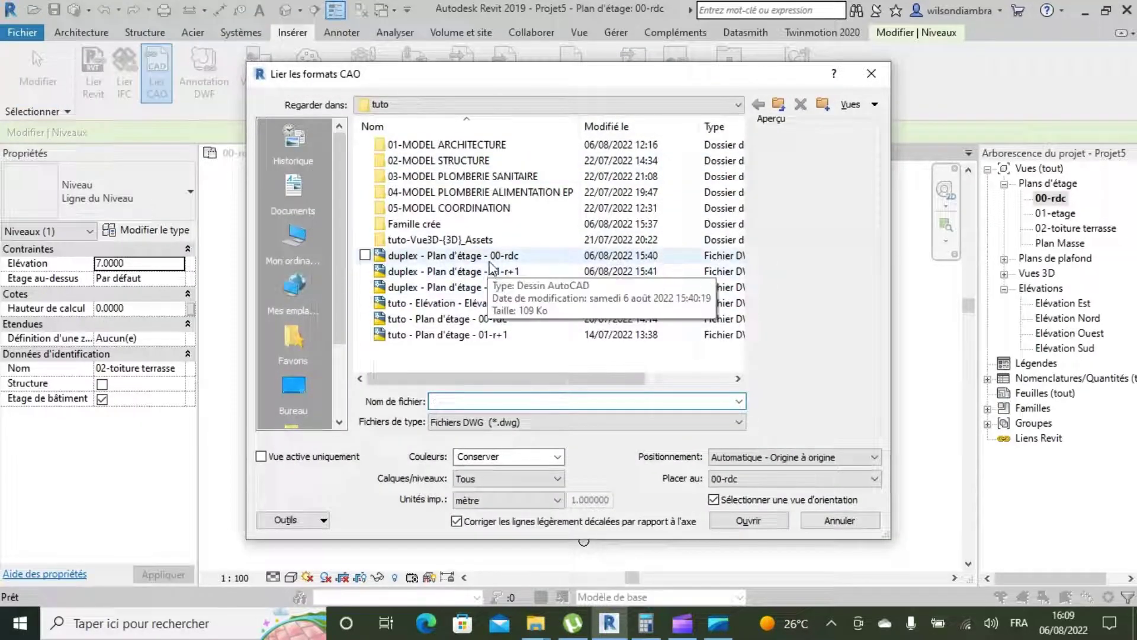
{"action": "left_click", "coordinate": [489, 256]}
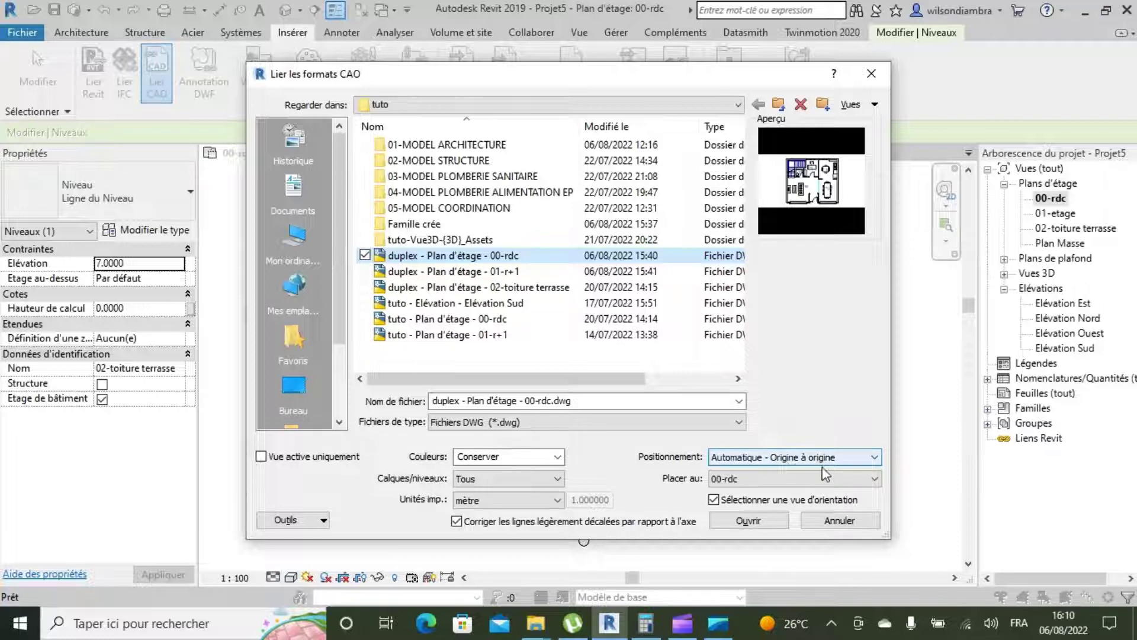
{"action": "left_click", "coordinate": [769, 521]}
{"action": "scroll", "coordinate": [580, 298], "scroll_direction": "up", "scroll_amount": 7}
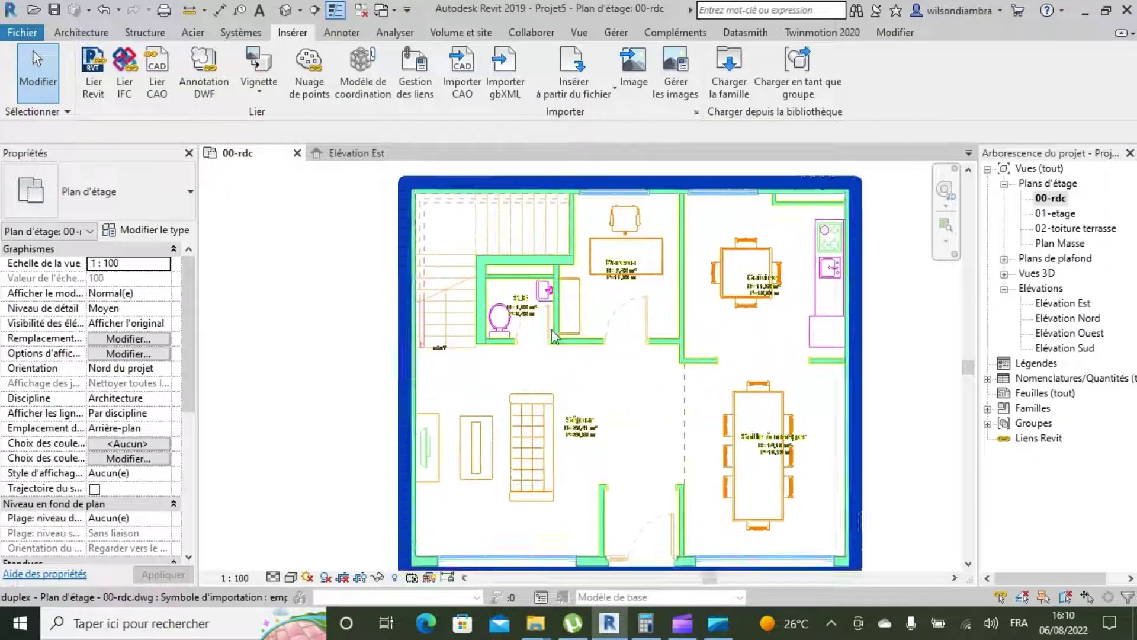
{"action": "scroll", "coordinate": [474, 402], "scroll_direction": "down", "scroll_amount": 3}
{"action": "scroll", "coordinate": [487, 404], "scroll_direction": "up", "scroll_amount": 3}
{"action": "scroll", "coordinate": [563, 367], "scroll_direction": "down", "scroll_amount": 2}
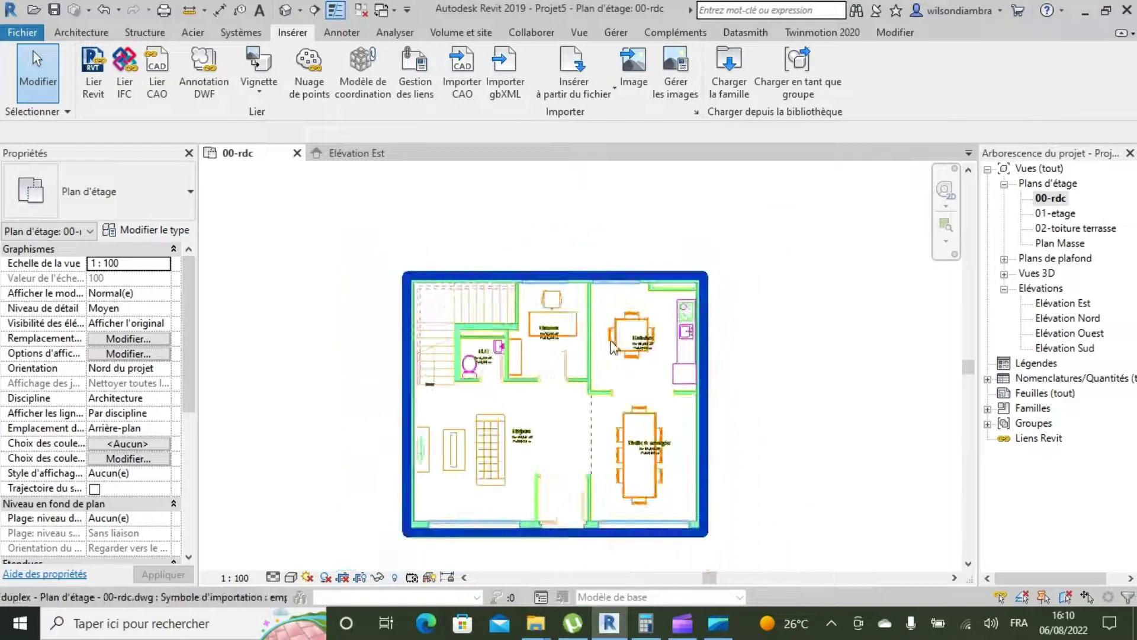
{"action": "scroll", "coordinate": [596, 349], "scroll_direction": "up", "scroll_amount": 2}
{"action": "scroll", "coordinate": [581, 346], "scroll_direction": "down", "scroll_amount": 2}
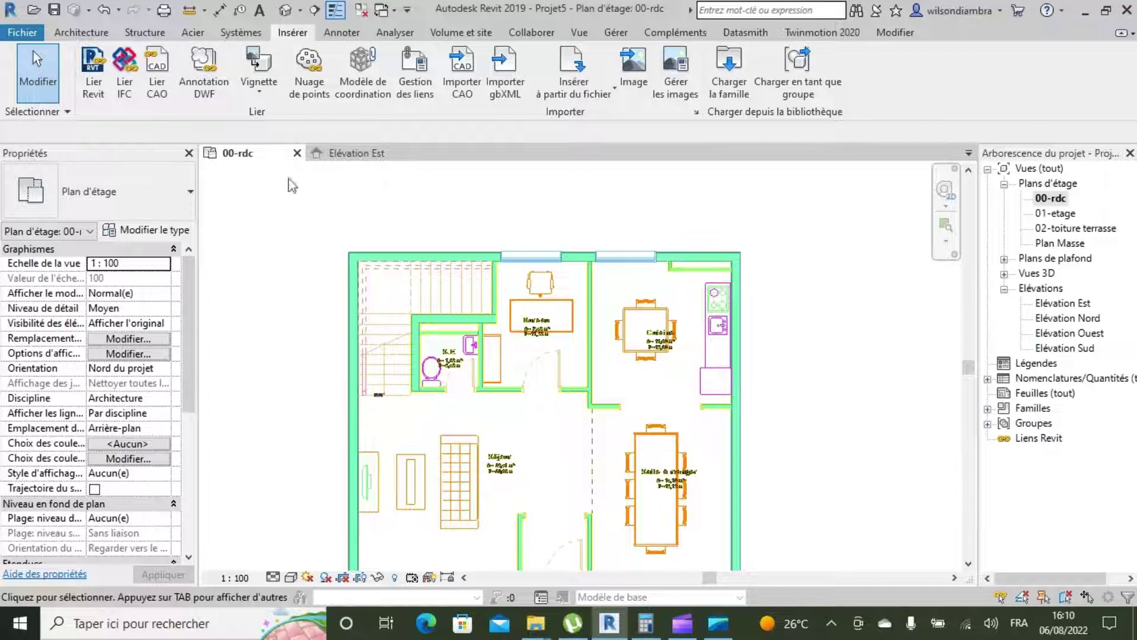
- Start the Wall tool and duplicate the basic wall type Générique - Ext. 200 mm as "Mur 23 cm"
{"action": "left_click", "coordinate": [81, 32]}
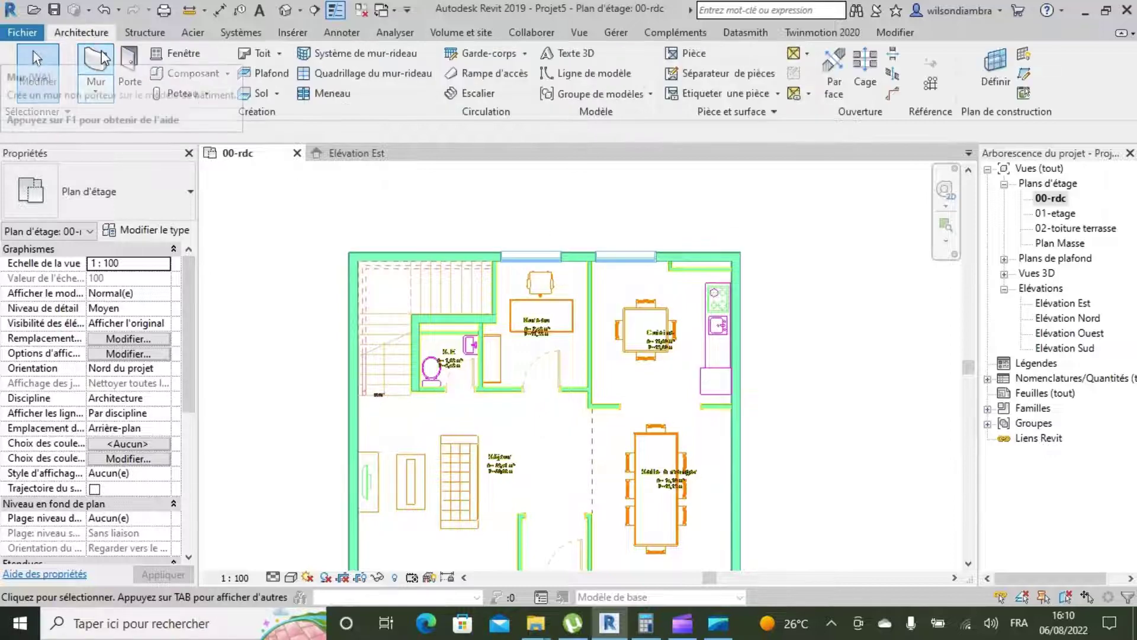
{"action": "left_click", "coordinate": [100, 60]}
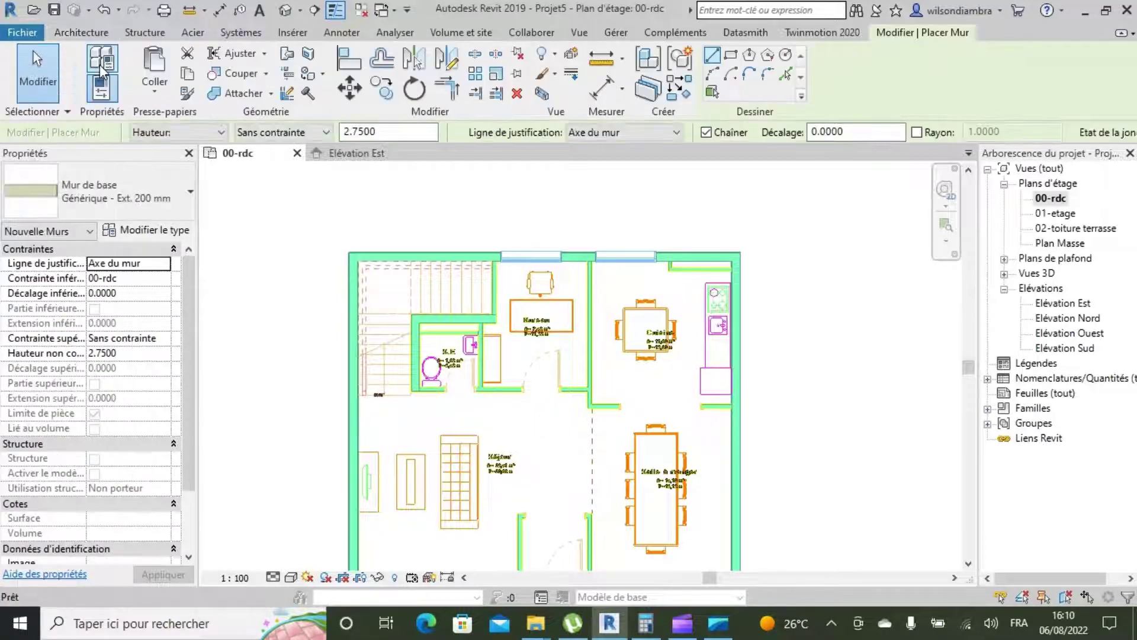
{"action": "left_click", "coordinate": [123, 182]}
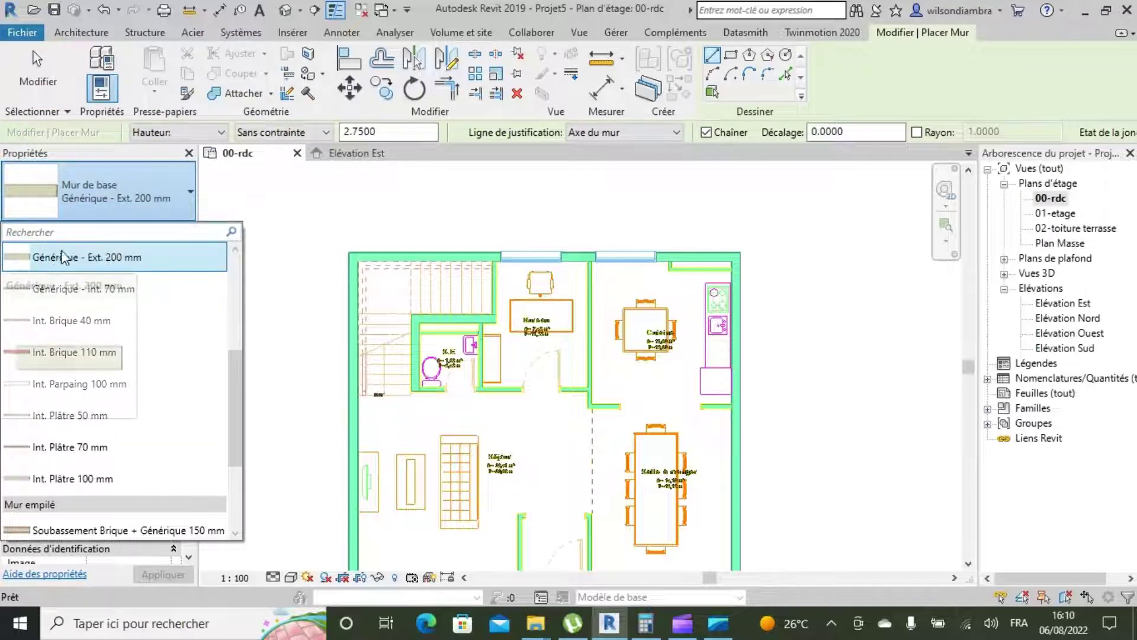
{"action": "left_click", "coordinate": [97, 270]}
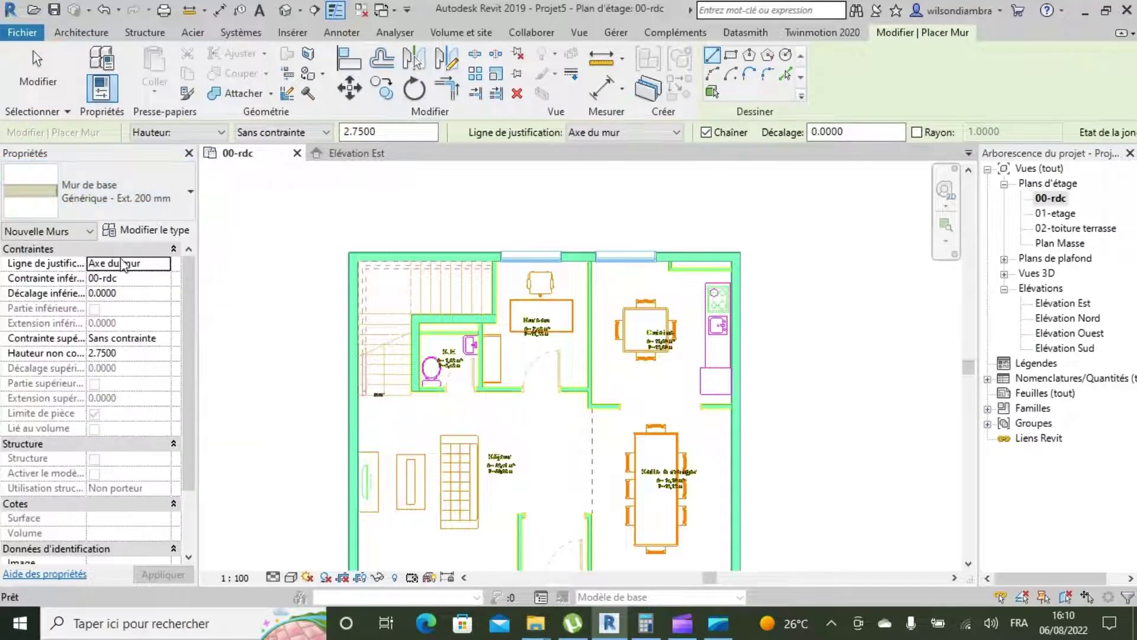
{"action": "left_click", "coordinate": [147, 232]}
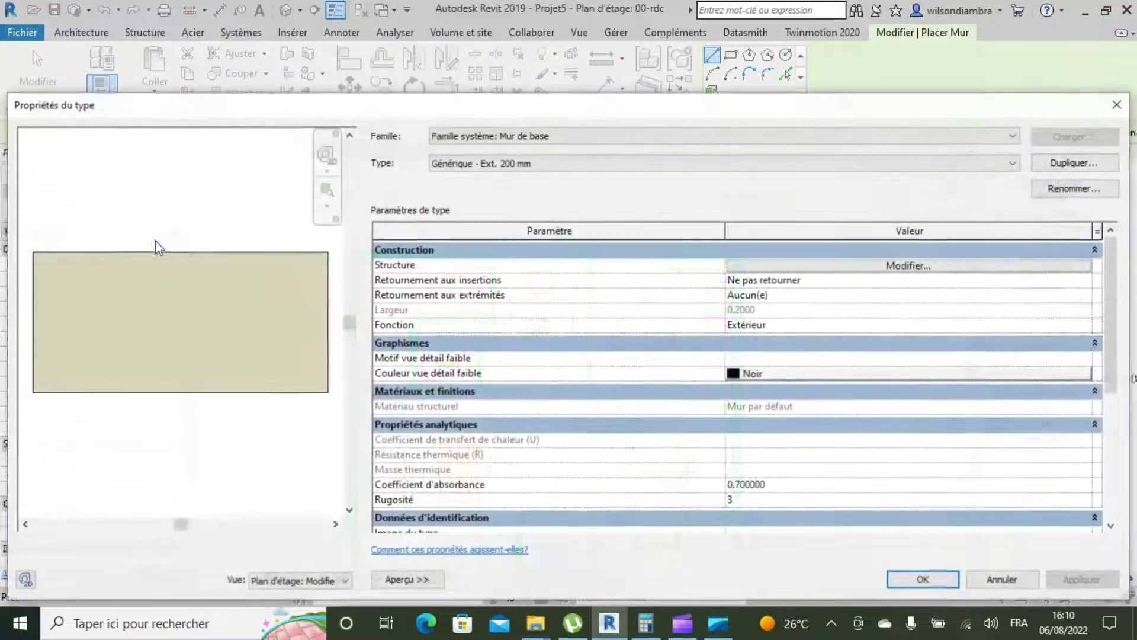
{"action": "left_click", "coordinate": [1075, 164]}
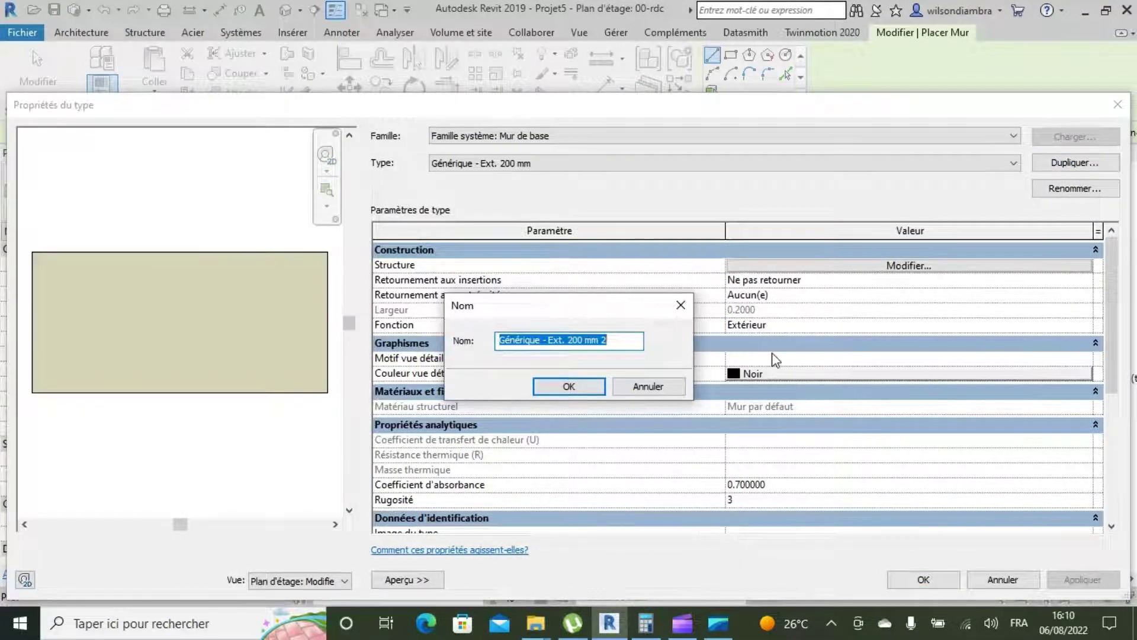
{"action": "type", "text": "Mur 23 cm"}
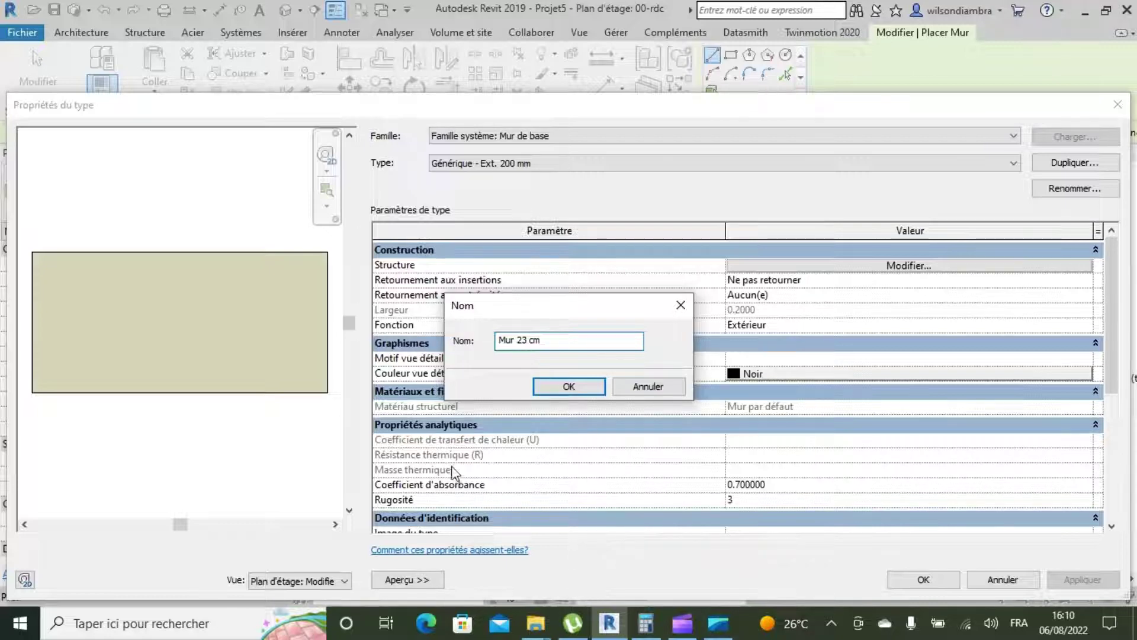
{"action": "left_click", "coordinate": [569, 386]}
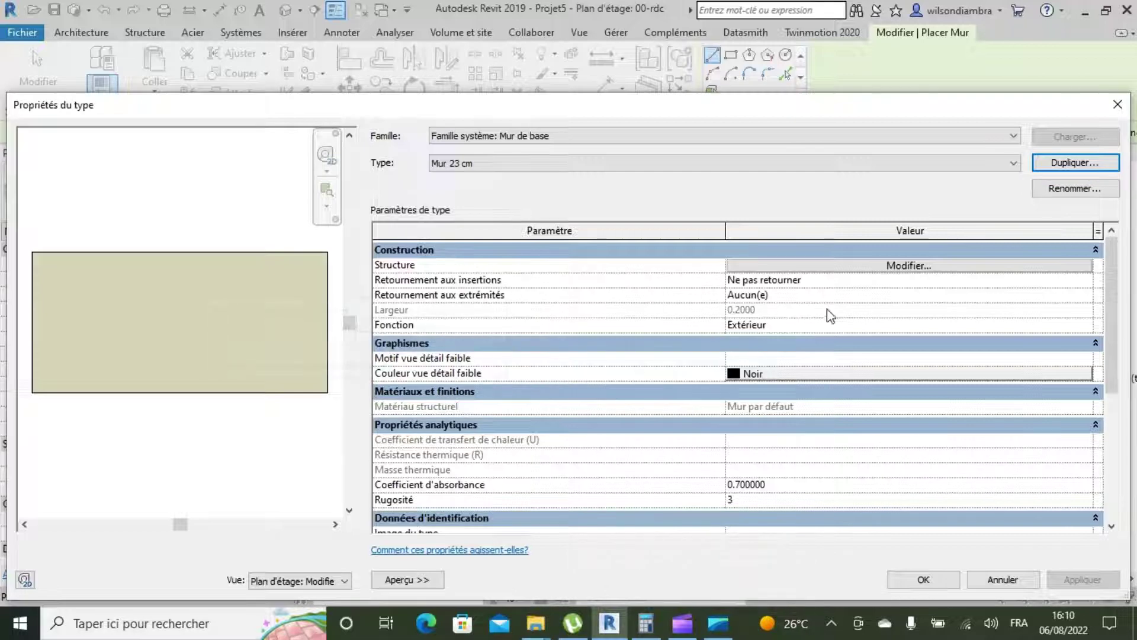
- Insert a layer above the core in the Mur 23 cm structure and set its function to Finition 1 [4]
{"action": "left_click", "coordinate": [845, 266]}
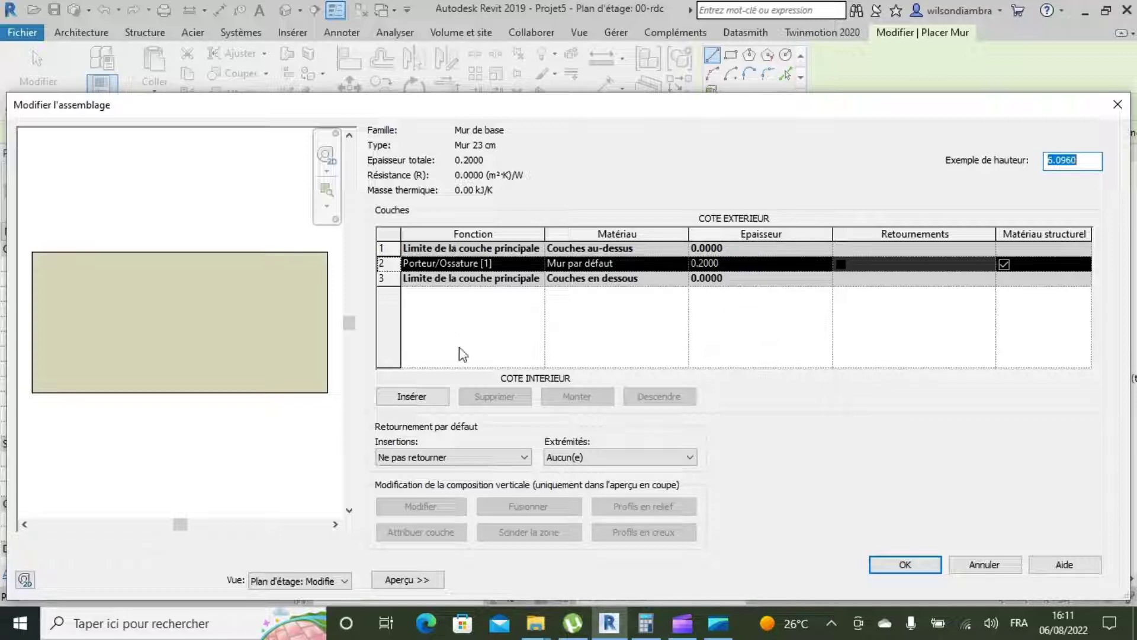
{"action": "left_click", "coordinate": [430, 401]}
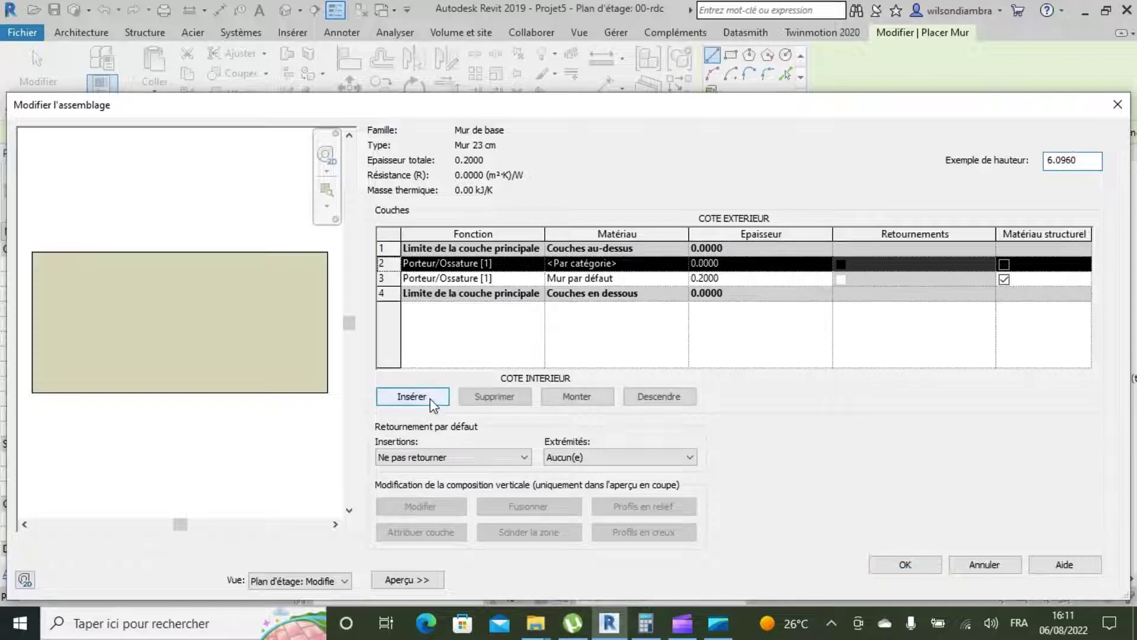
{"action": "left_click", "coordinate": [543, 264]}
{"action": "left_click", "coordinate": [537, 265]}
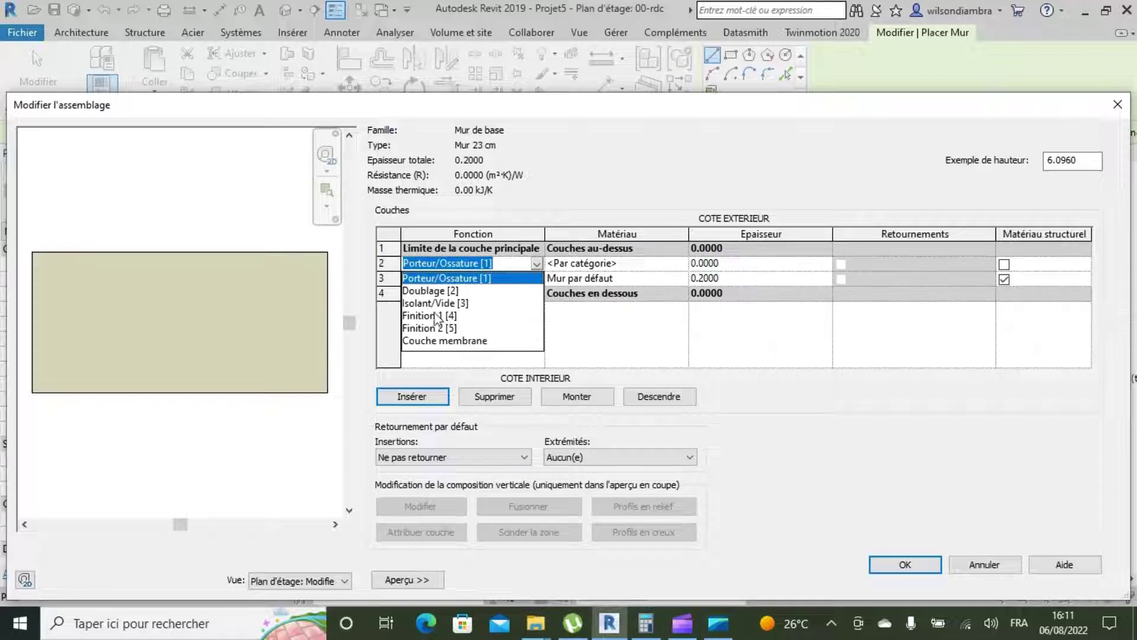
{"action": "left_click", "coordinate": [471, 316]}
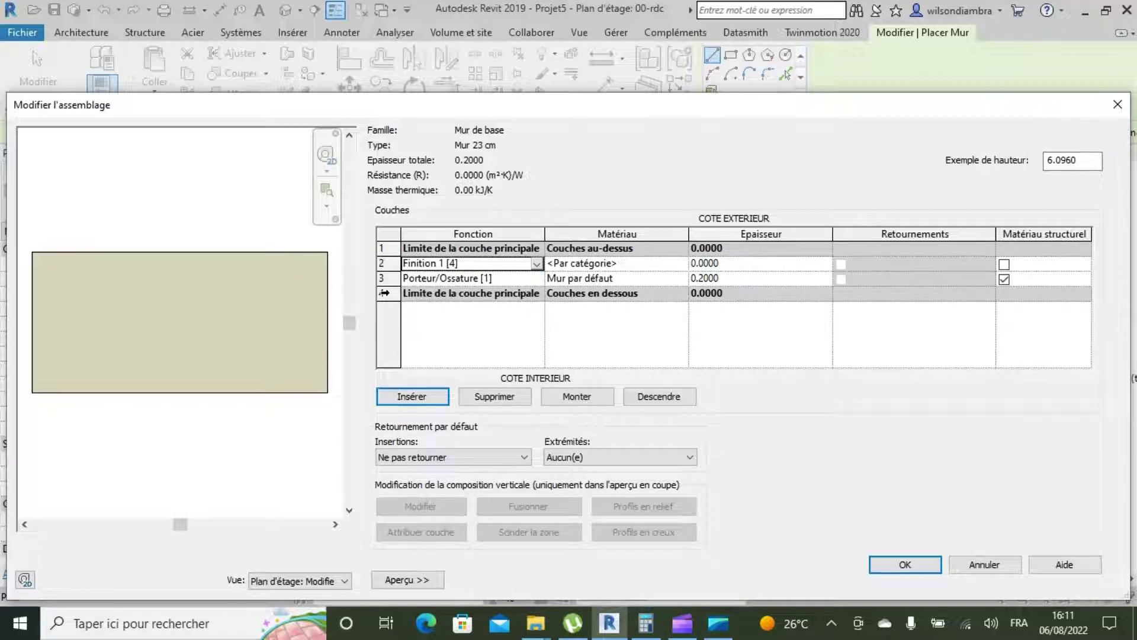
- Insert a second layer above the Mur par défaut layer and change the Mur par défaut layer's function to Finition 1 [4]
{"action": "left_click", "coordinate": [384, 293]}
{"action": "left_click", "coordinate": [384, 279]}
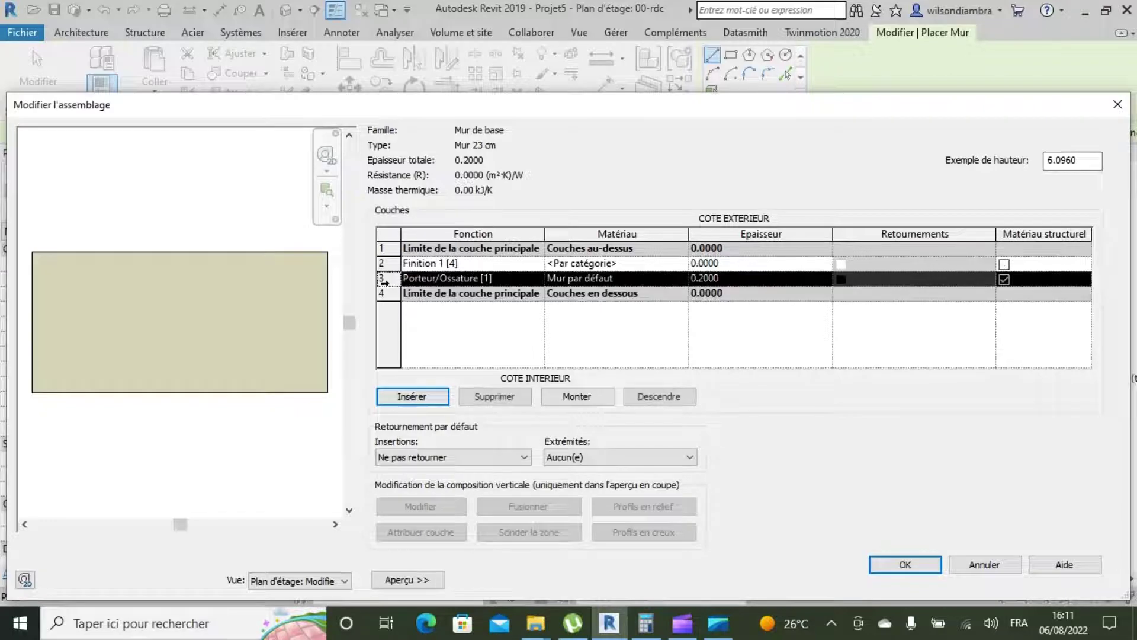
{"action": "left_click", "coordinate": [426, 405]}
{"action": "left_click", "coordinate": [382, 292]}
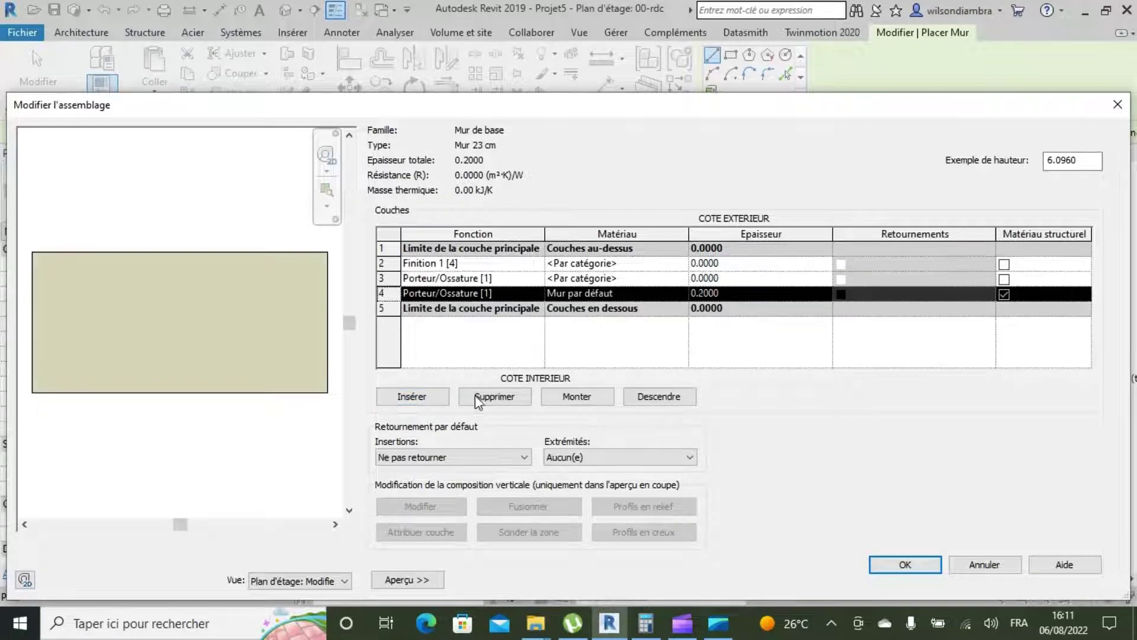
{"action": "left_click", "coordinate": [536, 294]}
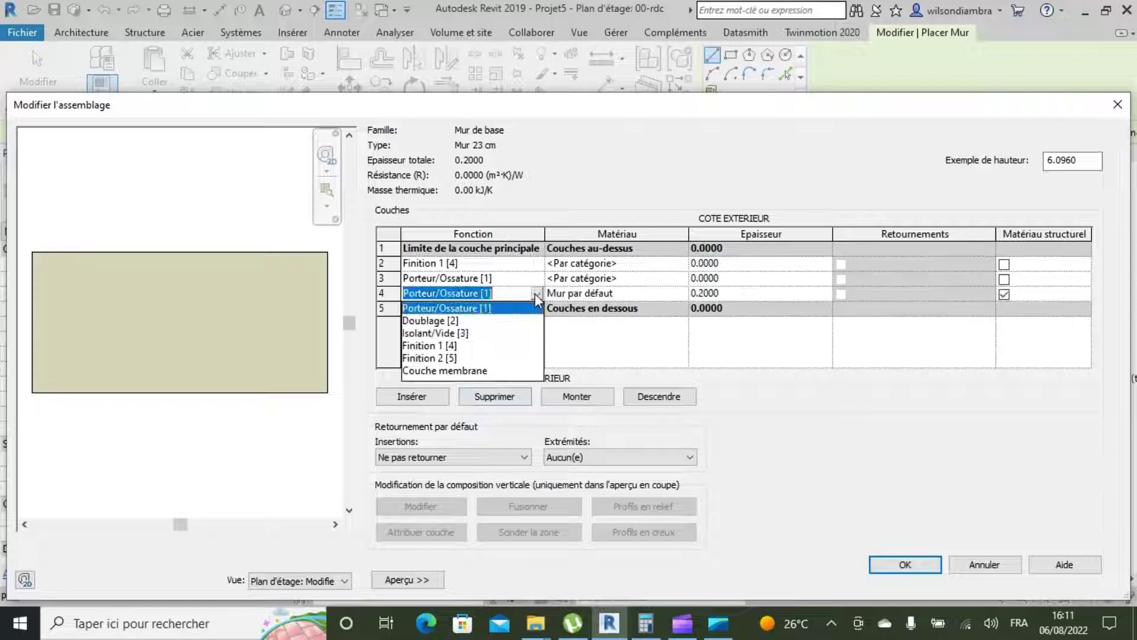
{"action": "left_click", "coordinate": [462, 346]}
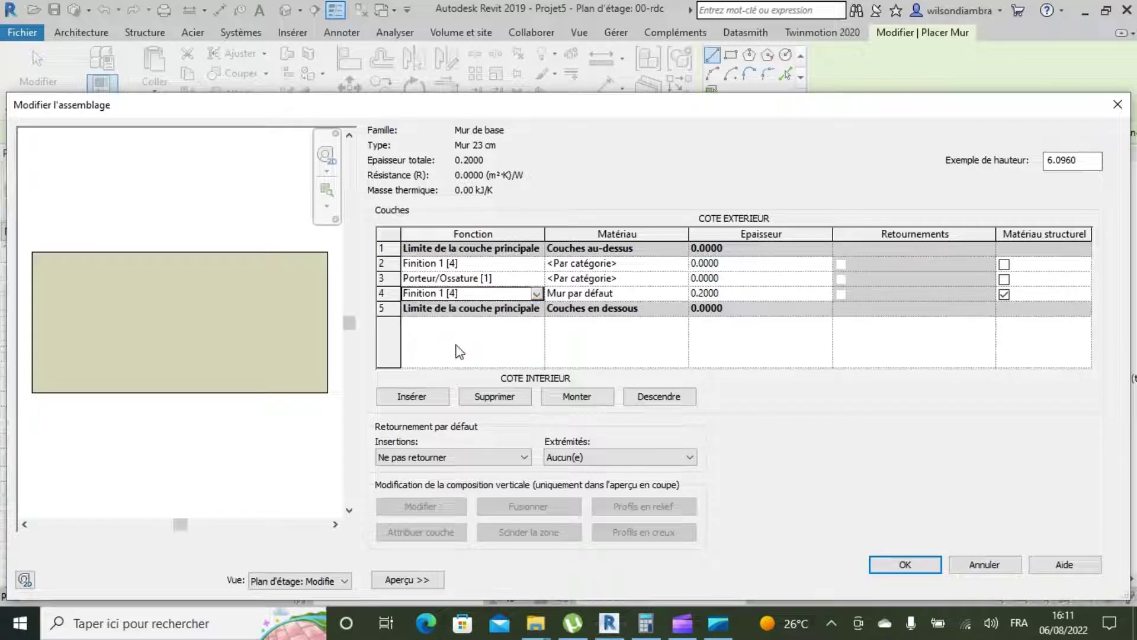
- Set the layer thicknesses to 0.0150 for both Finition 1 [4] layers and 0.2000 for the Porteur/Ossature [1] layer
{"action": "left_click", "coordinate": [736, 263]}
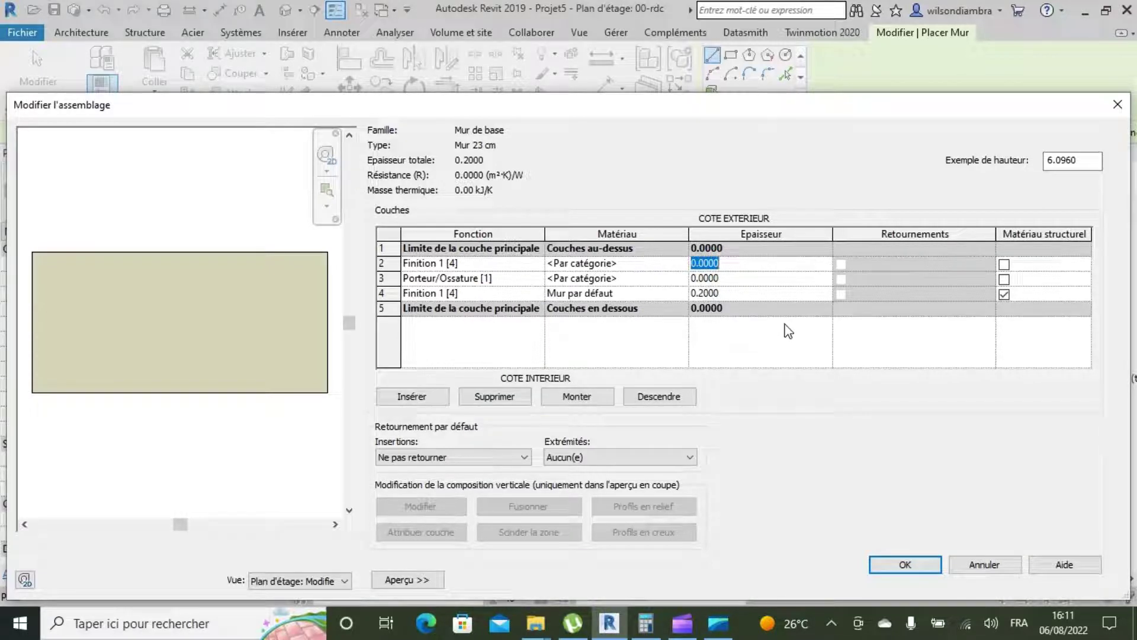
{"action": "type", "text": "0."}
{"action": "key", "text": "Tab"}
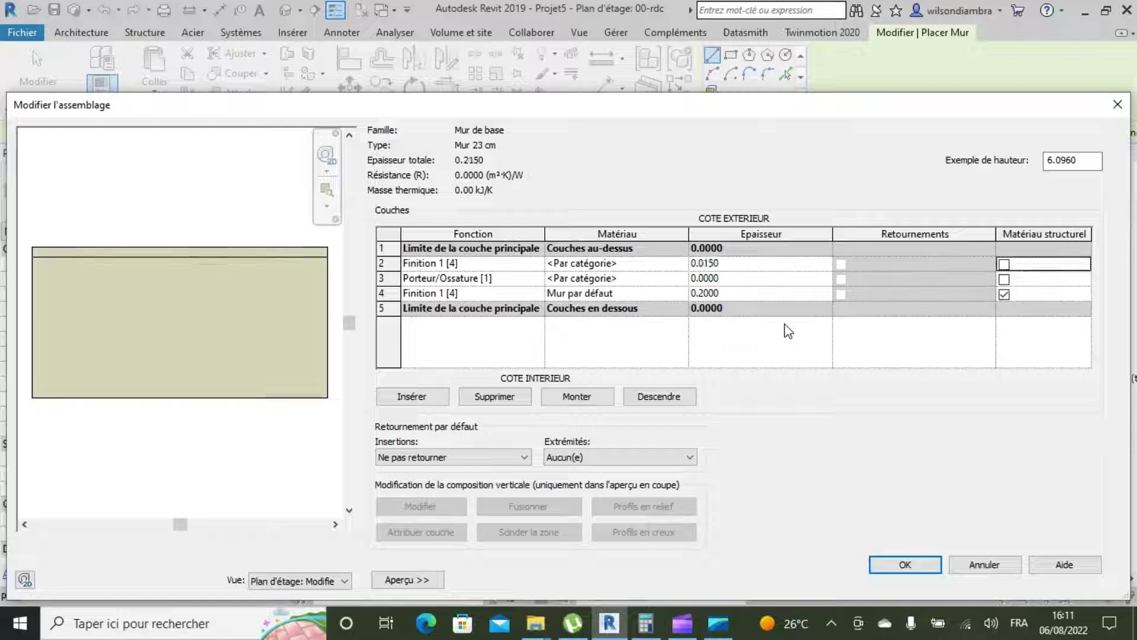
{"action": "left_click", "coordinate": [731, 292]}
{"action": "left_click", "coordinate": [734, 277]}
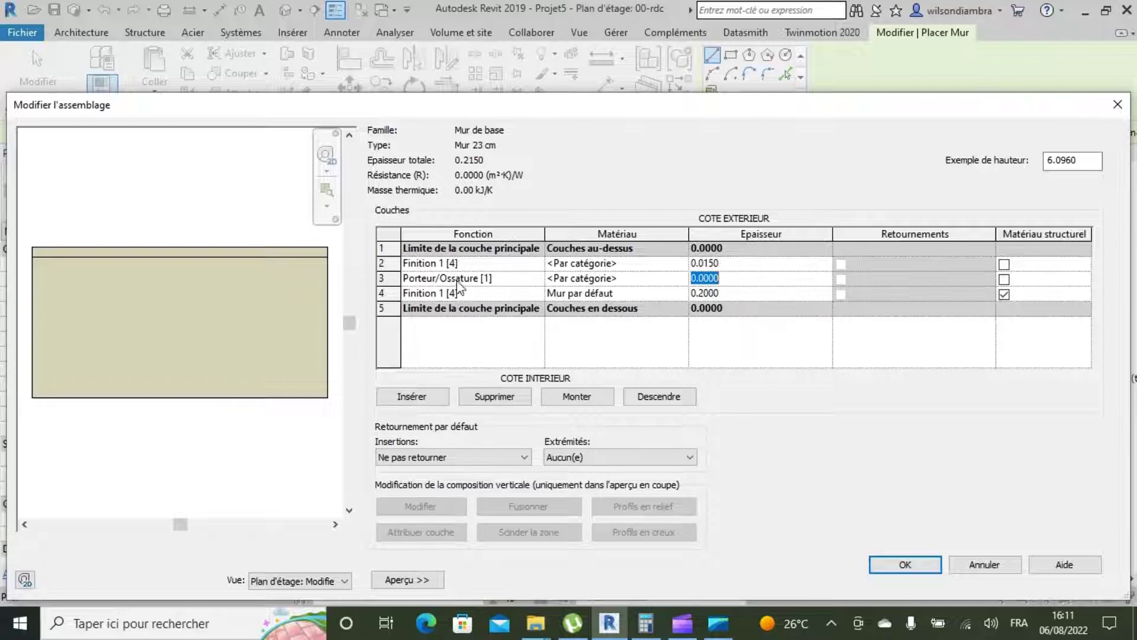
{"action": "left_click", "coordinate": [723, 290]}
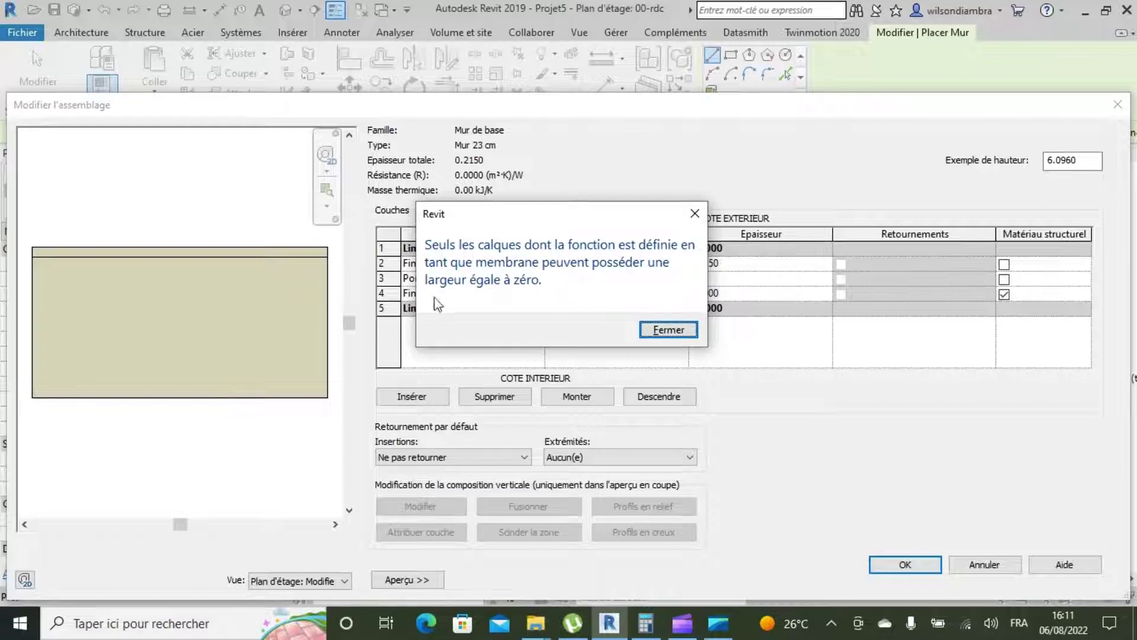
{"action": "left_click", "coordinate": [692, 330]}
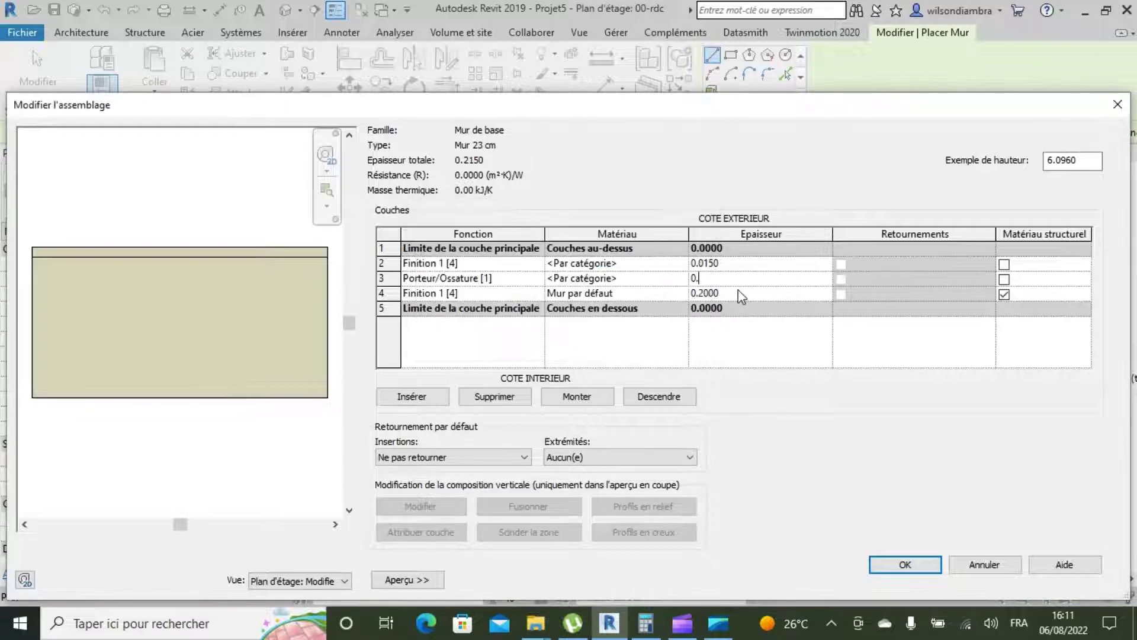
{"action": "key", "text": "Return"}
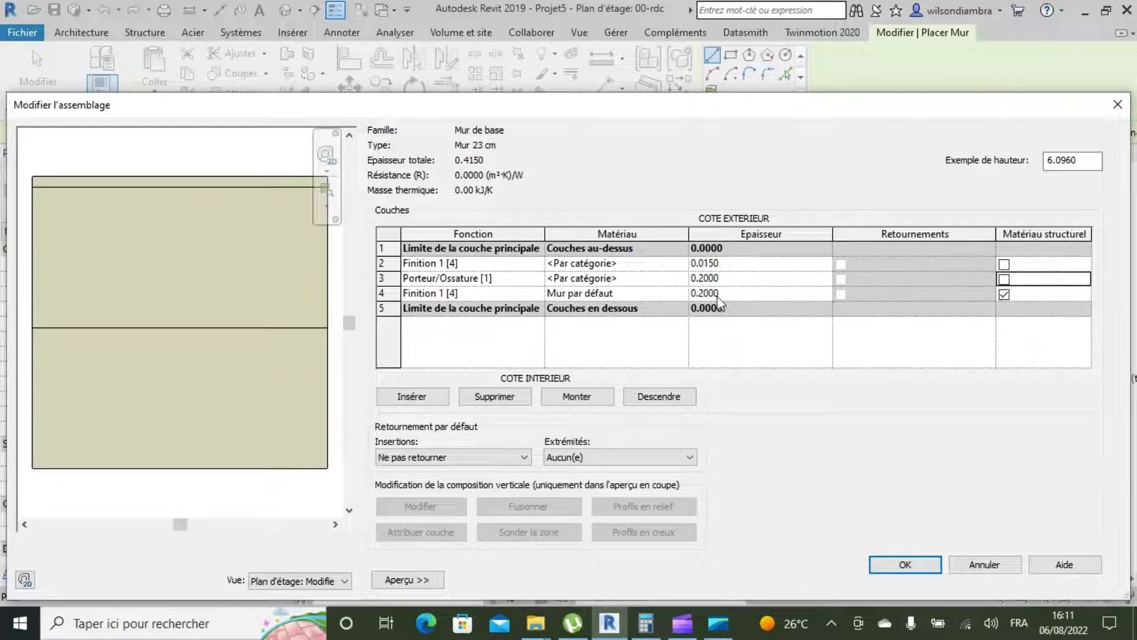
{"action": "left_click", "coordinate": [750, 292]}
{"action": "type", "text": "0."}
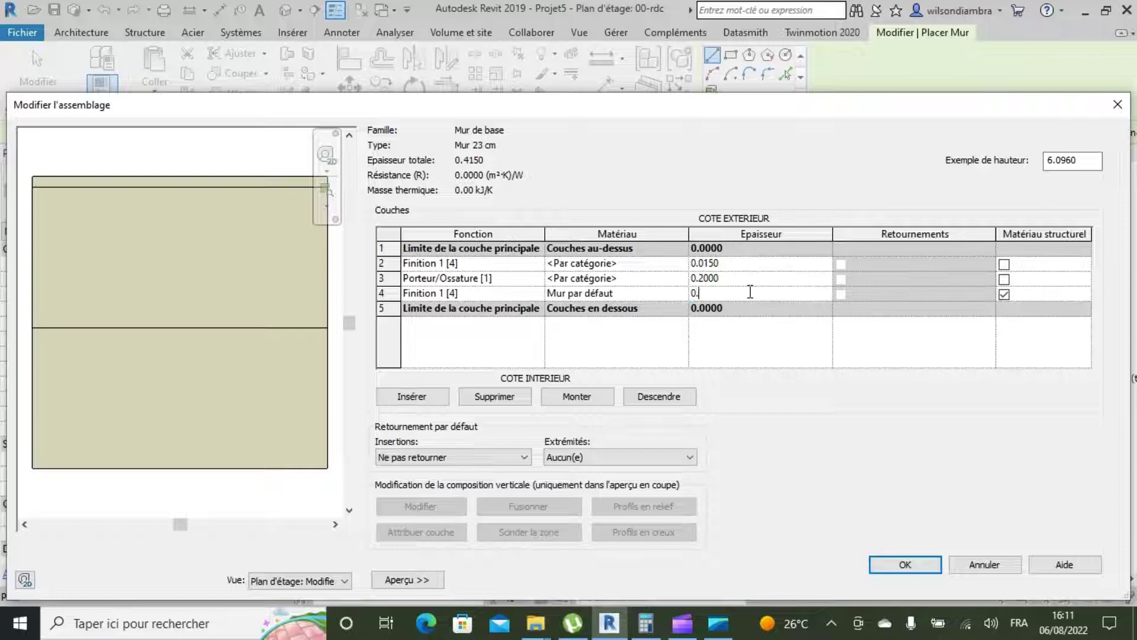
{"action": "left_click", "coordinate": [684, 278]}
- Create a new material for the Porteur/Ossature [1] layer and name it "Brique 20 cm"
{"action": "left_click", "coordinate": [684, 278]}
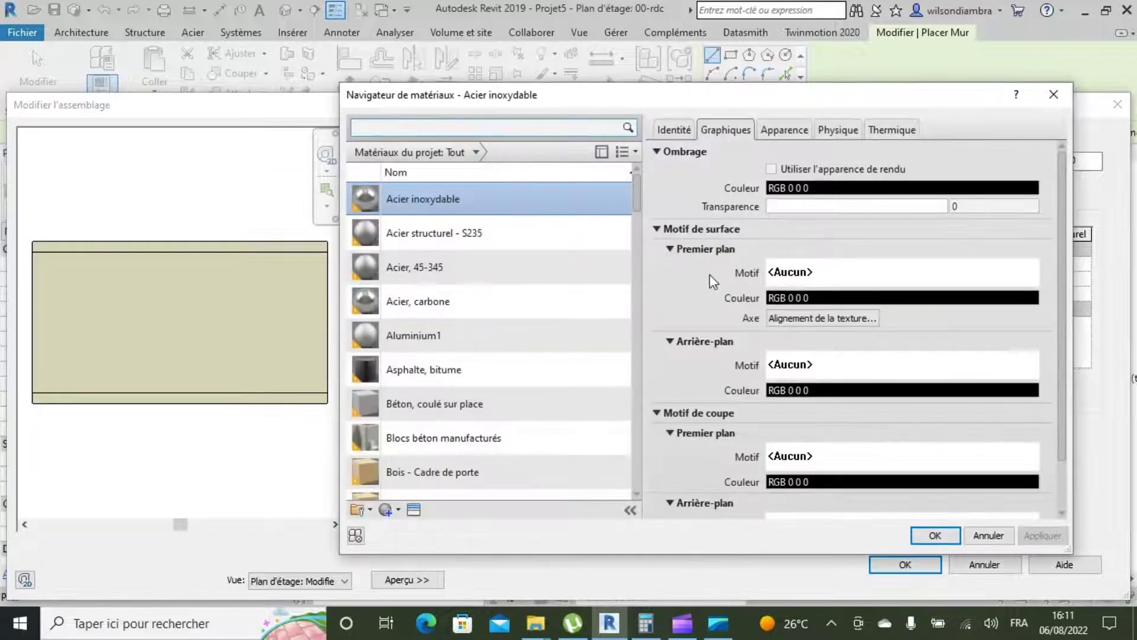
{"action": "left_click", "coordinate": [1052, 95]}
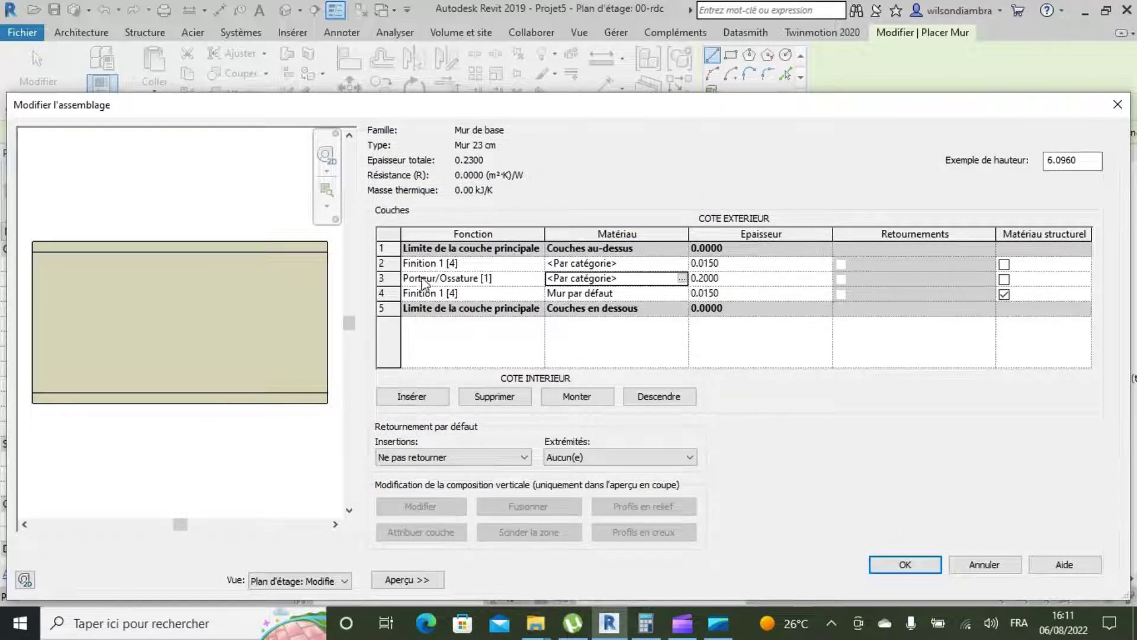
{"action": "left_click", "coordinate": [682, 278]}
{"action": "scroll", "coordinate": [492, 338], "scroll_direction": "down", "scroll_amount": 1}
{"action": "left_click", "coordinate": [389, 515]}
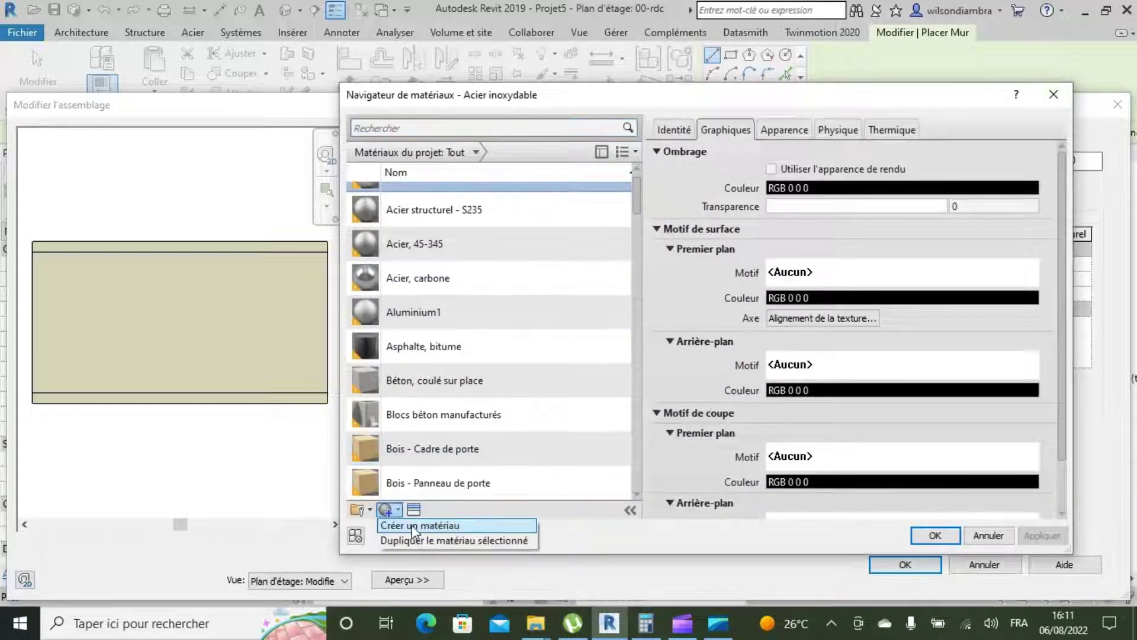
{"action": "left_click", "coordinate": [412, 524]}
{"action": "right_click", "coordinate": [449, 345]}
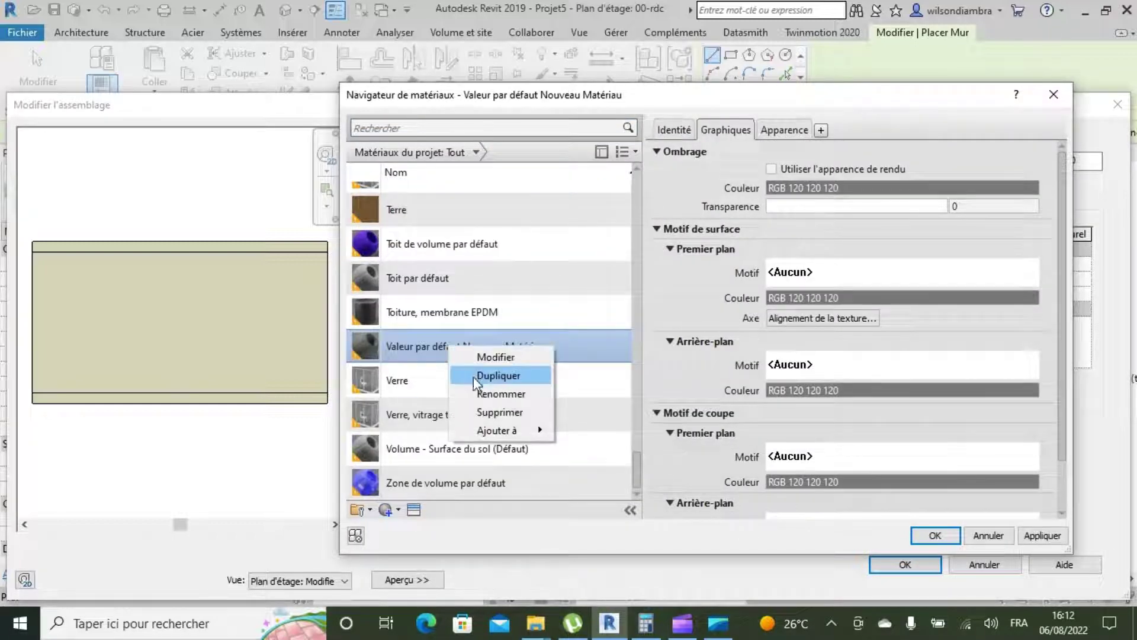
{"action": "left_click", "coordinate": [487, 391]}
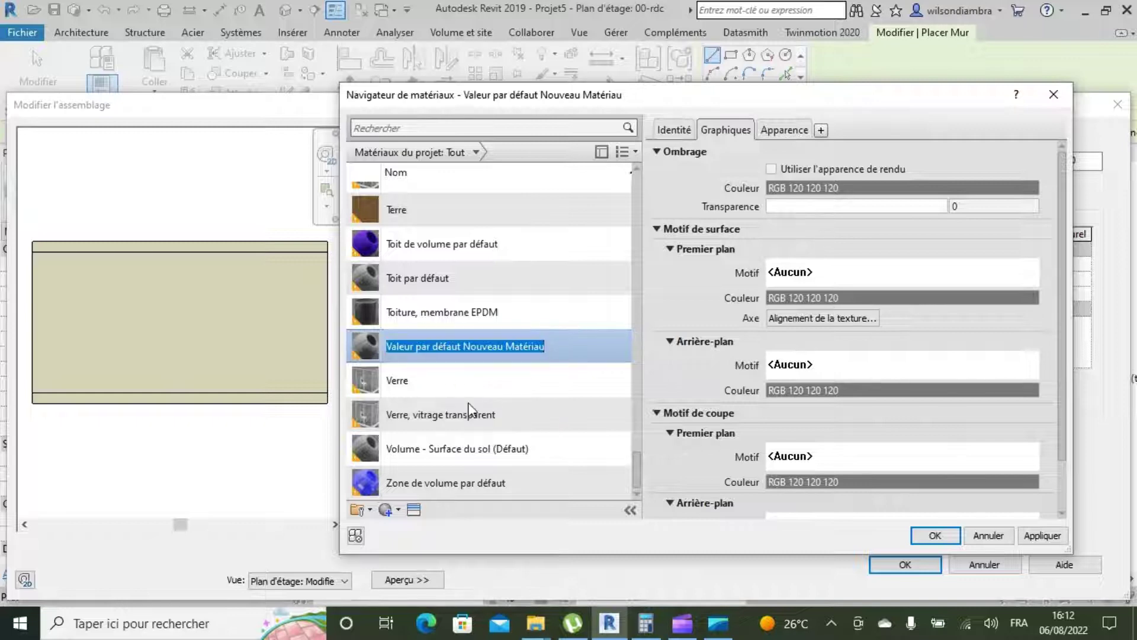
{"action": "type", "text": "Briqu"}
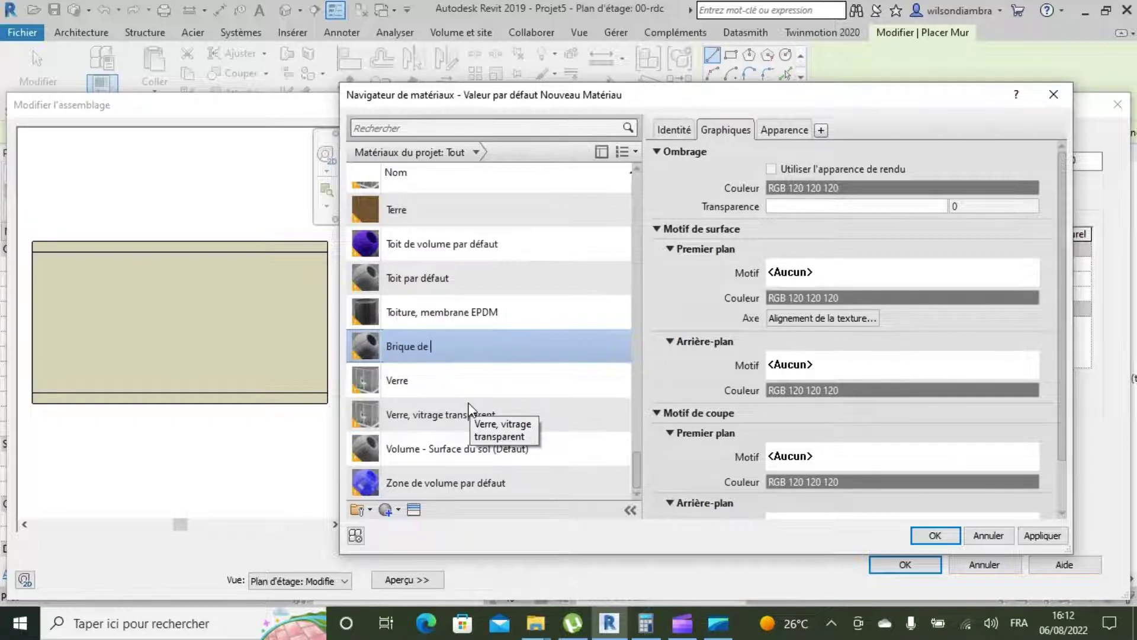
{"action": "type", "text": "e d"}
{"action": "key", "text": "BackSpace"}
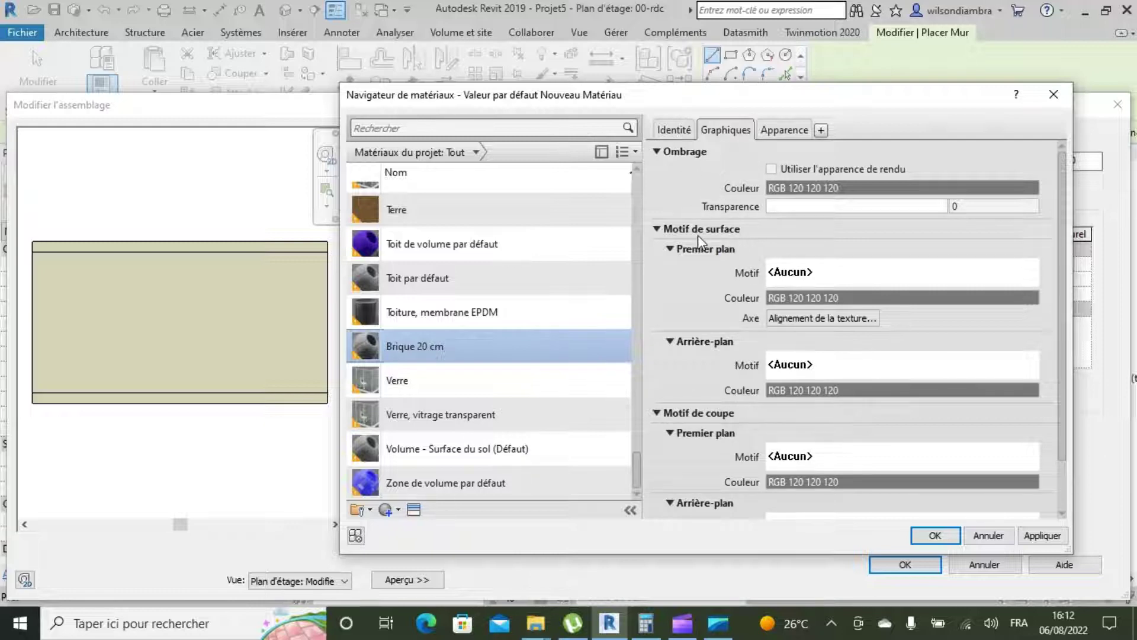
- Give Brique 20 cm a solid-fill foreground surface pattern in grey RGB 190 190 190
{"action": "left_click", "coordinate": [816, 267]}
{"action": "left_click", "coordinate": [739, 290]}
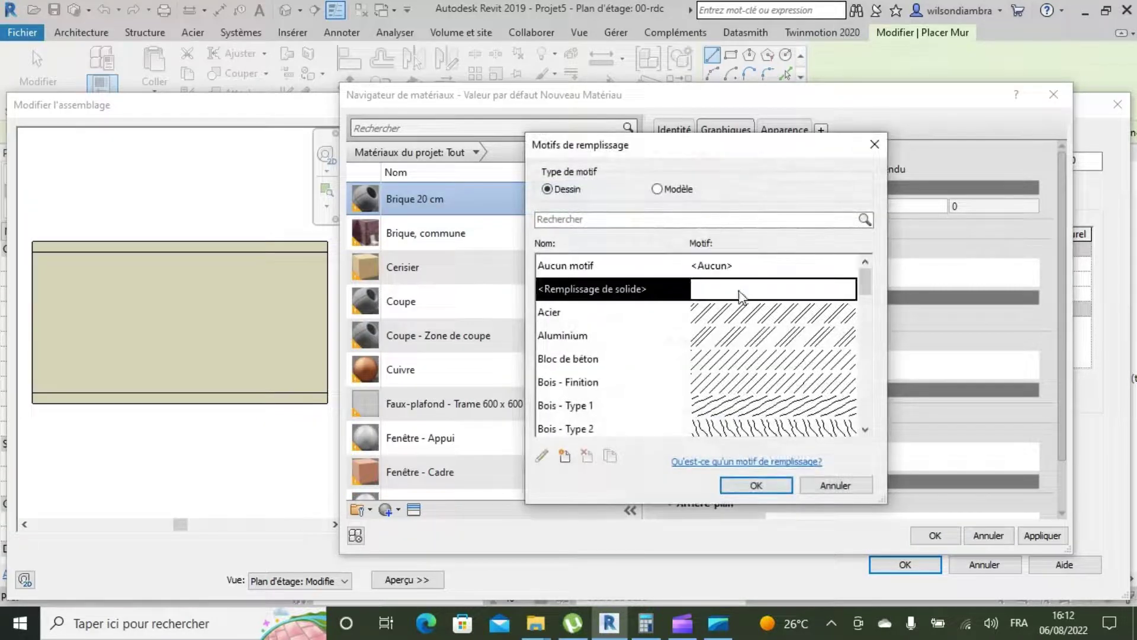
{"action": "left_click", "coordinate": [741, 483]}
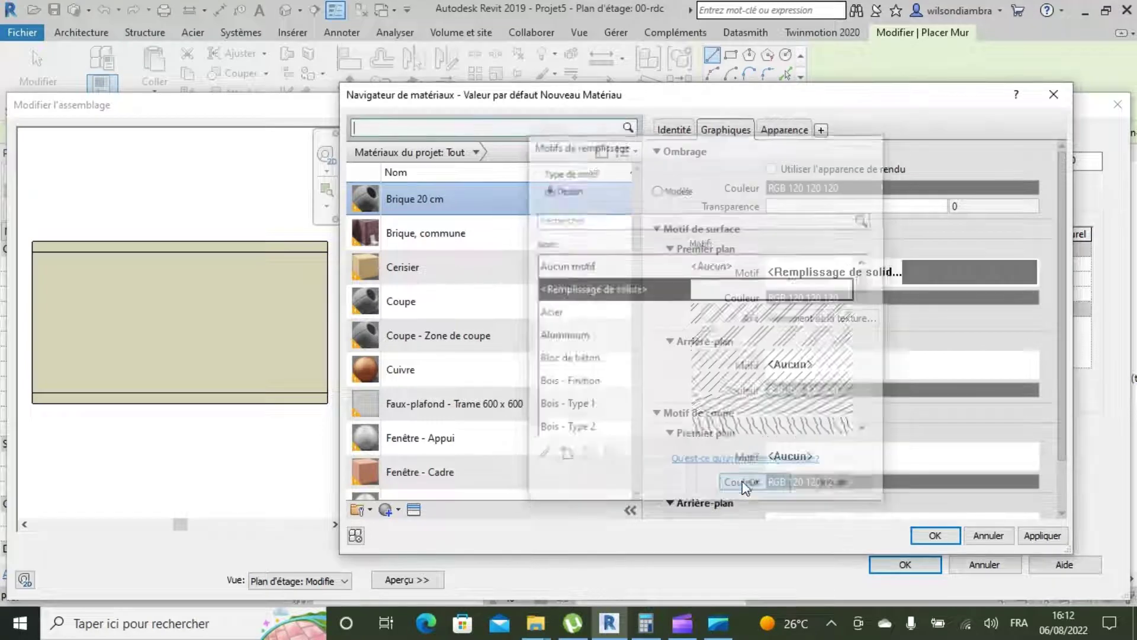
{"action": "left_click", "coordinate": [828, 298]}
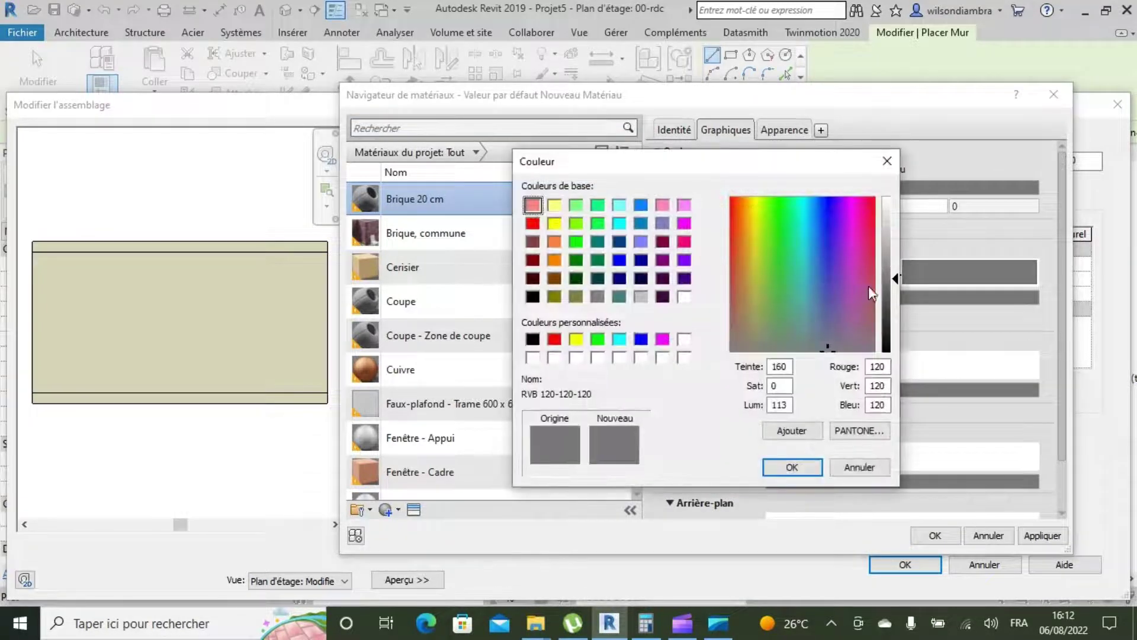
{"action": "left_click_drag", "start_coordinate": [896, 281], "coordinate": [895, 242]}
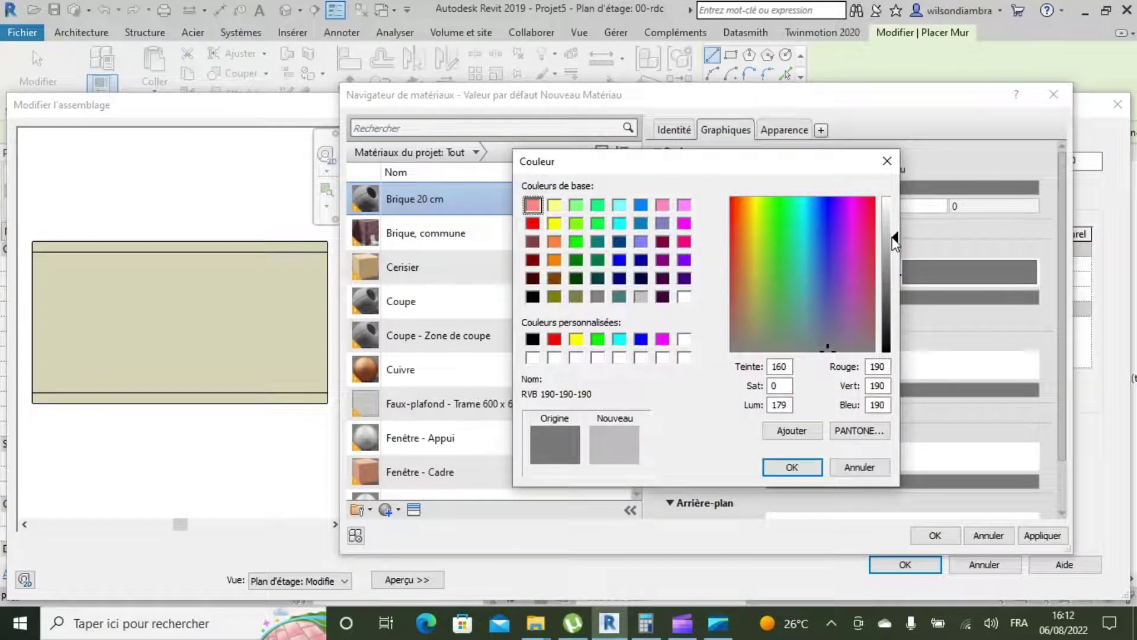
{"action": "left_click", "coordinate": [794, 468]}
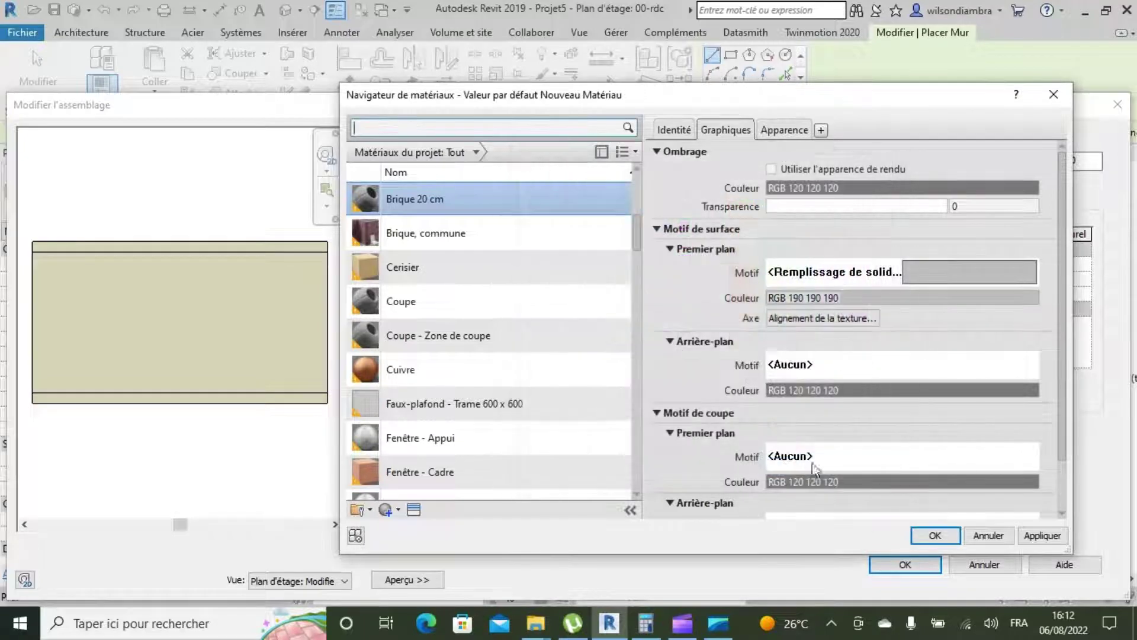
- Set Brique 20 cm's foreground cut pattern to solid fill in RGB 190 190 190 and assign the material to the Porteur/Ossature [1] layer
{"action": "left_click", "coordinate": [843, 372]}
{"action": "left_click", "coordinate": [871, 145]}
{"action": "left_click", "coordinate": [824, 456]}
{"action": "left_click", "coordinate": [811, 289]}
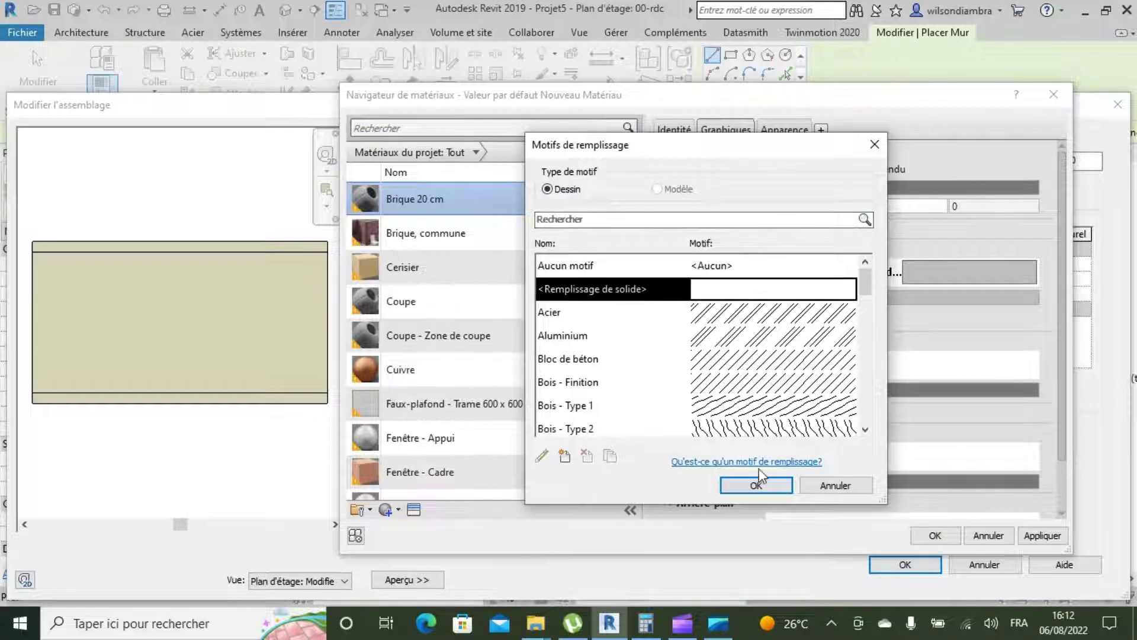
{"action": "left_click", "coordinate": [757, 486]}
{"action": "left_click", "coordinate": [917, 477]}
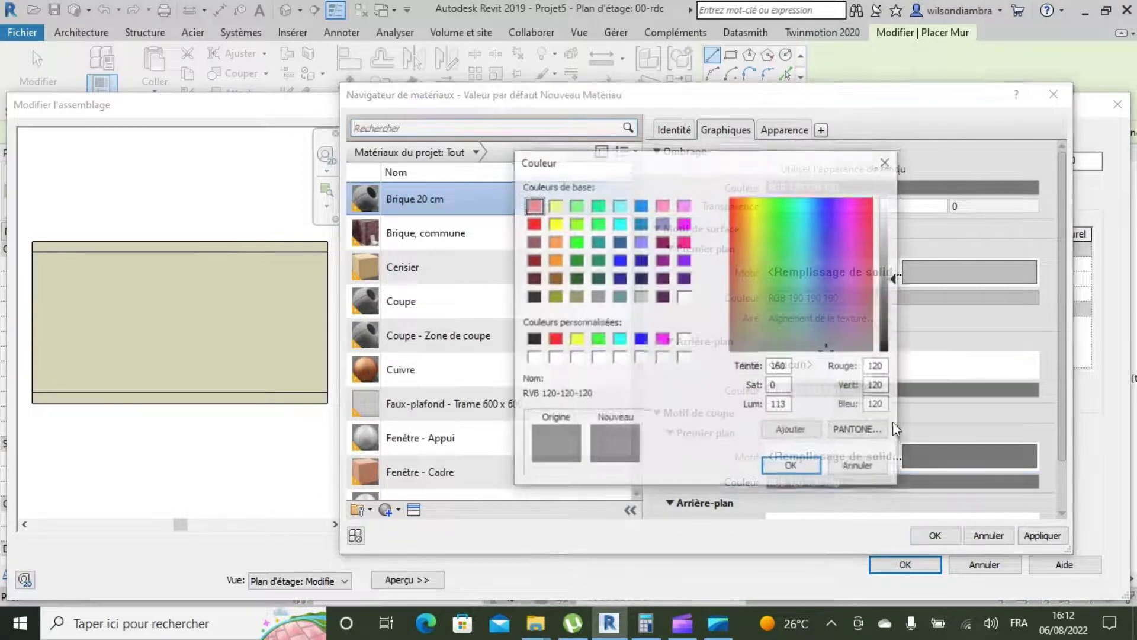
{"action": "left_click_drag", "start_coordinate": [893, 279], "coordinate": [896, 237]}
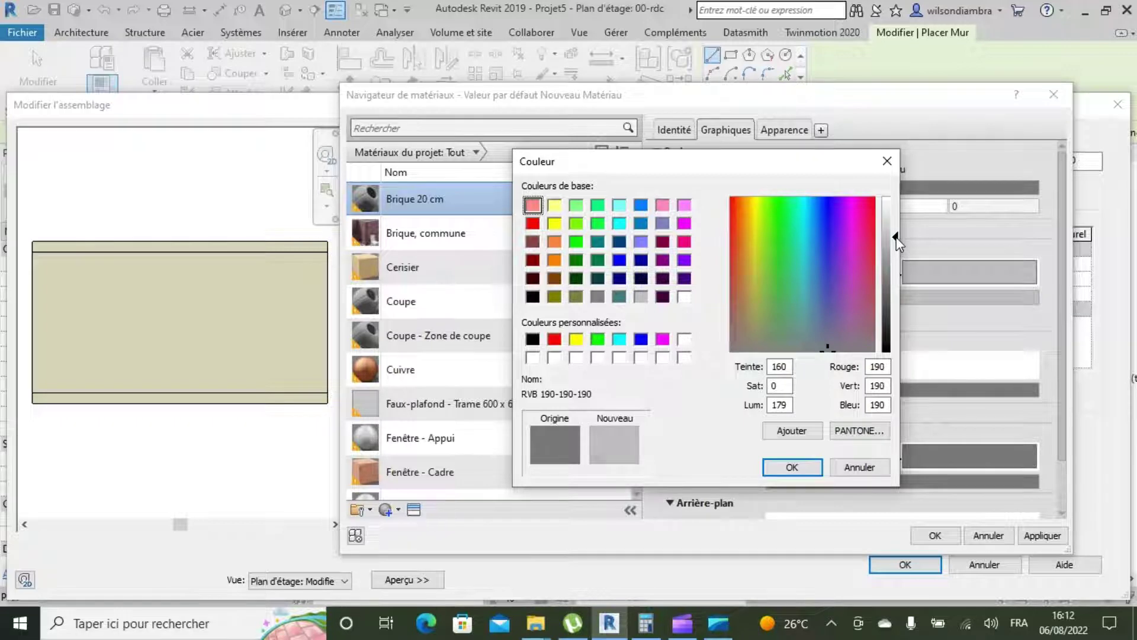
{"action": "left_click", "coordinate": [802, 471]}
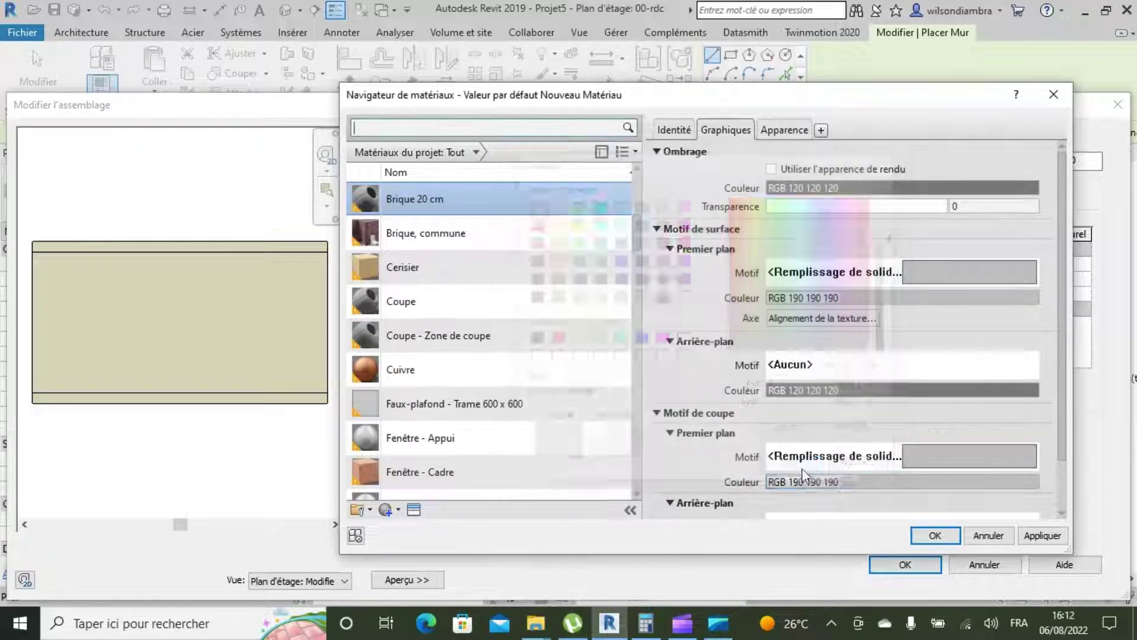
{"action": "left_click", "coordinate": [1055, 542]}
{"action": "left_click", "coordinate": [950, 536]}
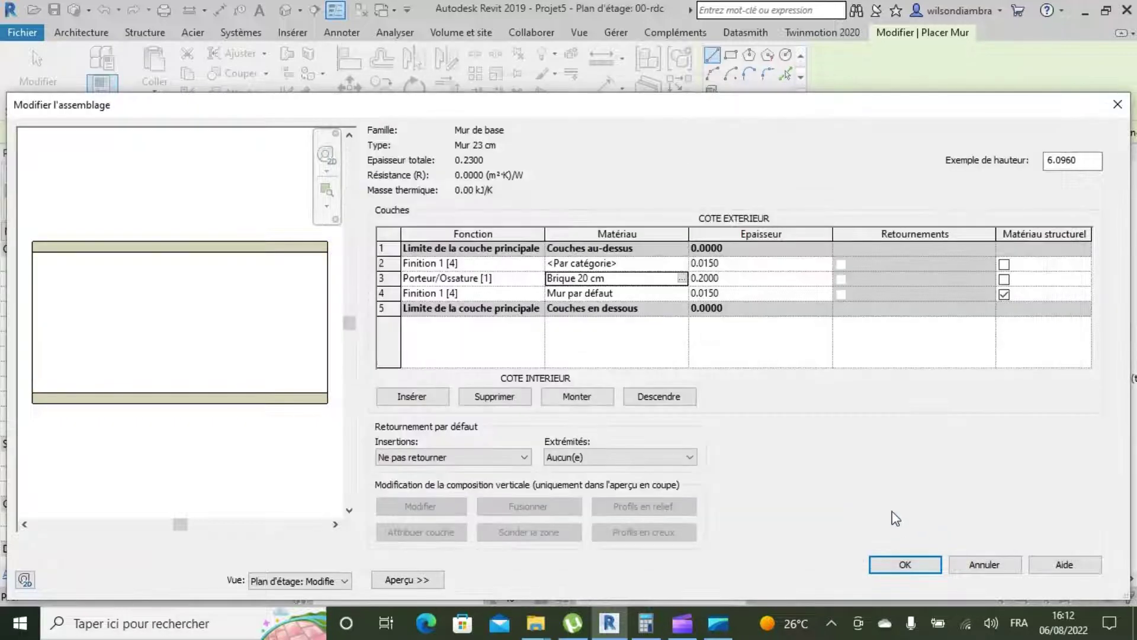
- Create a new material named "enduit" and assign it to the interior-side Finition 1 [4] layer in place of Mur par défaut
{"action": "left_click", "coordinate": [681, 296]}
{"action": "left_click", "coordinate": [682, 293]}
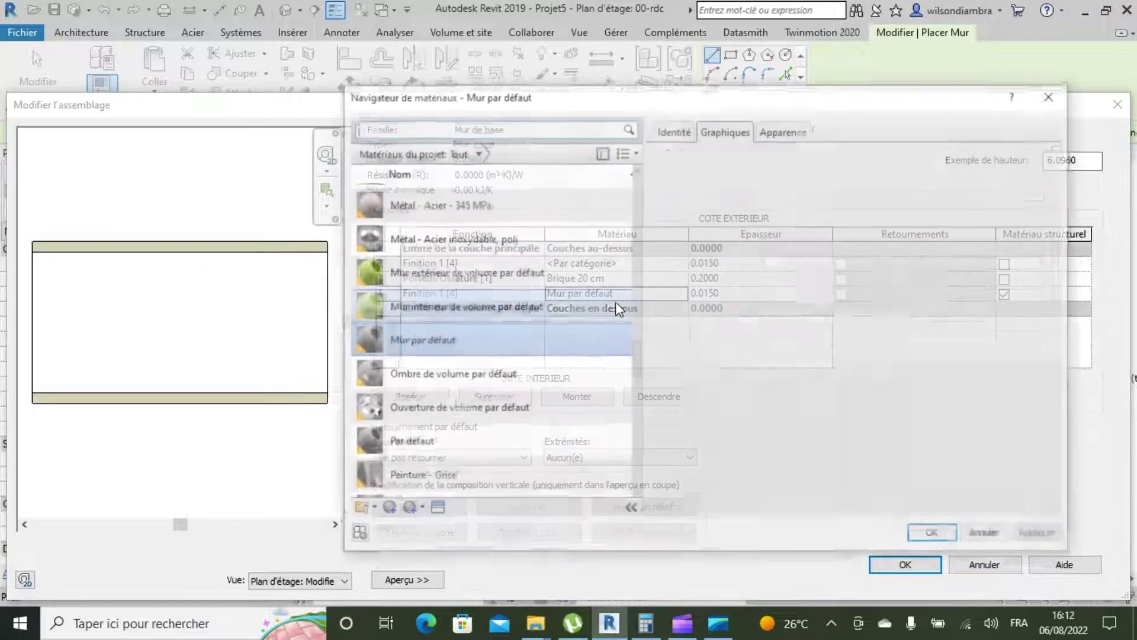
{"action": "left_click", "coordinate": [385, 509]}
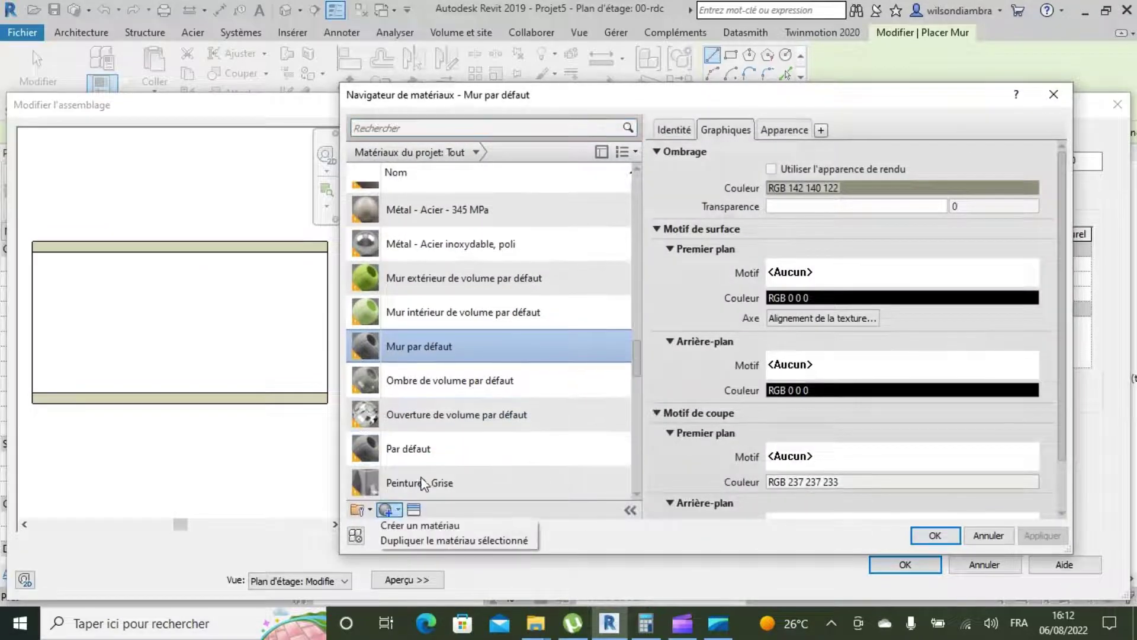
{"action": "left_click", "coordinate": [435, 528]}
{"action": "right_click", "coordinate": [447, 346]}
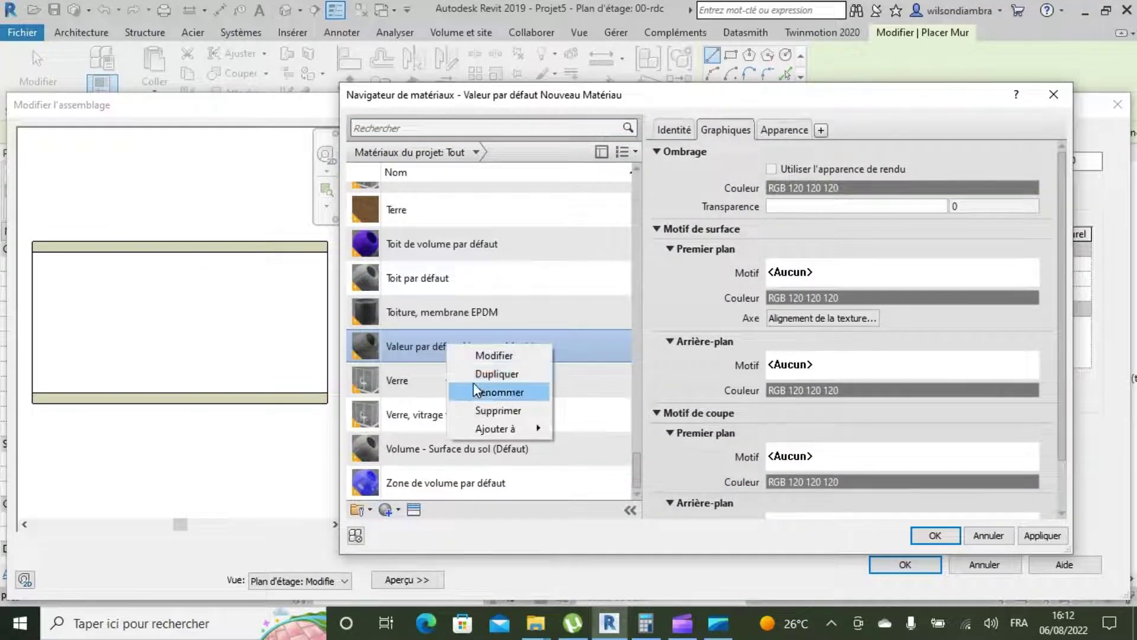
{"action": "left_click", "coordinate": [486, 391]}
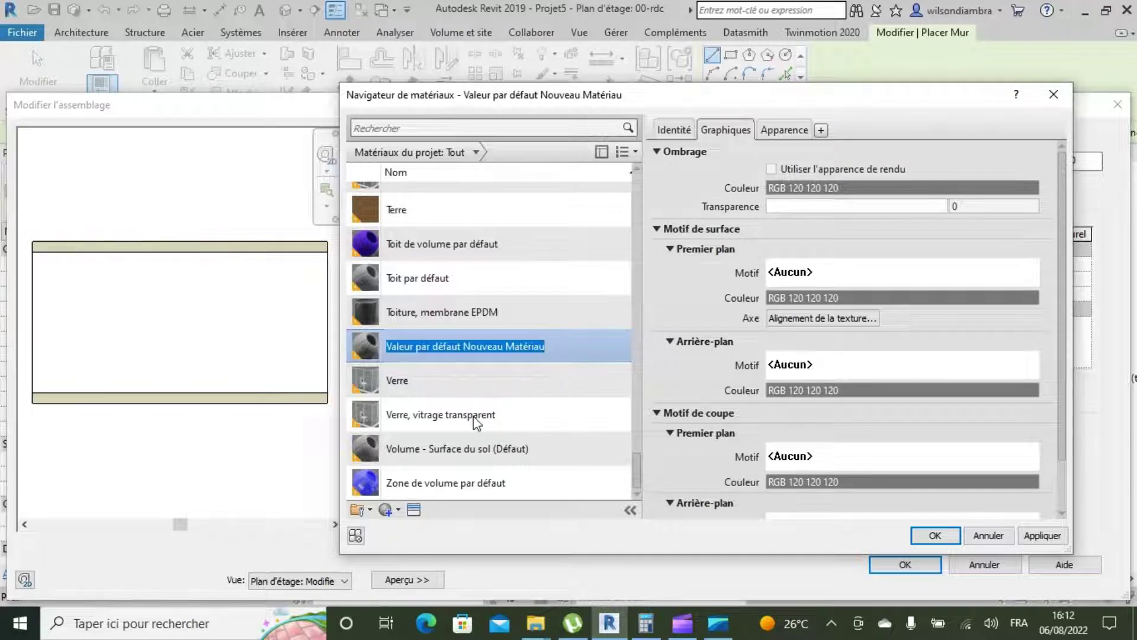
{"action": "type", "text": "enduit"}
{"action": "key", "text": "Return"}
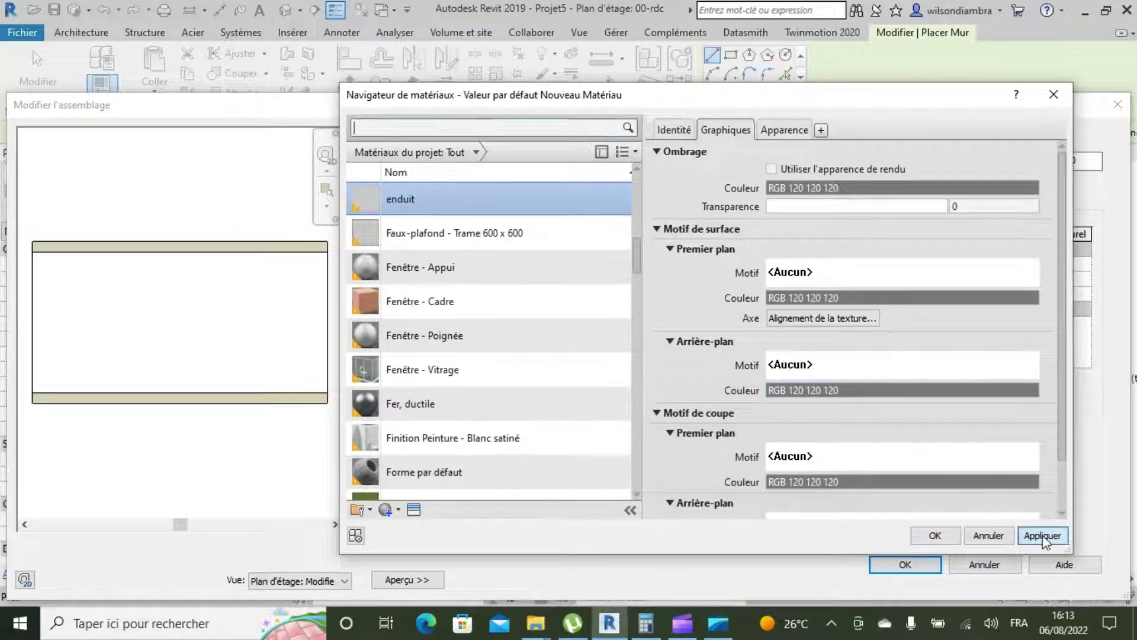
{"action": "left_click", "coordinate": [933, 535]}
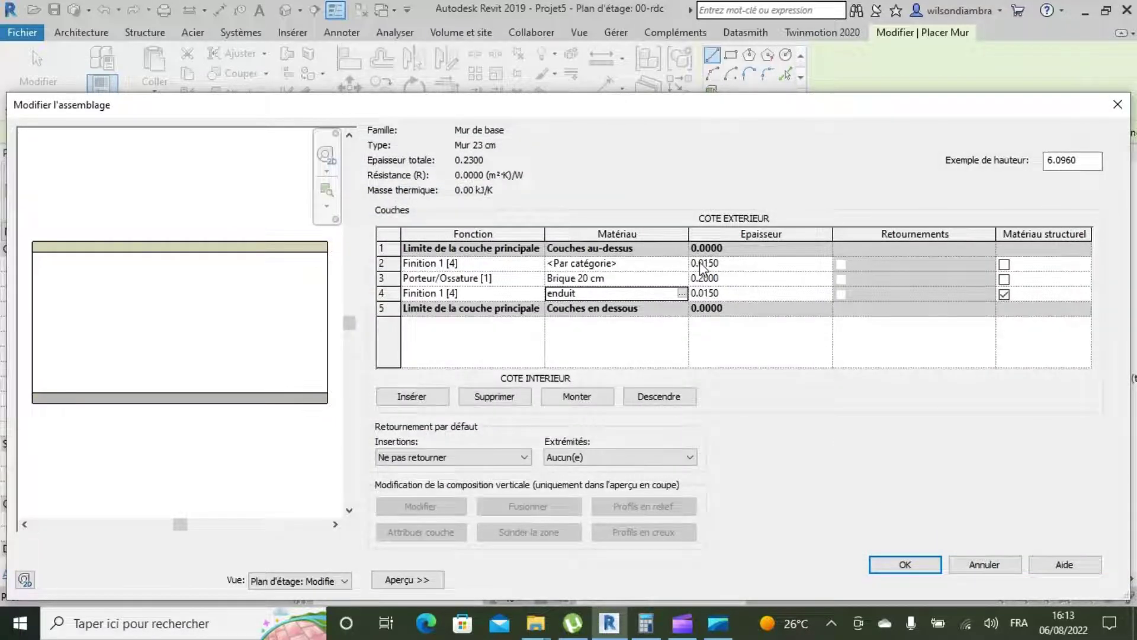
- Assign the enduit material to the exterior-side Finition 1 [4] layer and accept the wall structure
{"action": "left_click", "coordinate": [681, 265]}
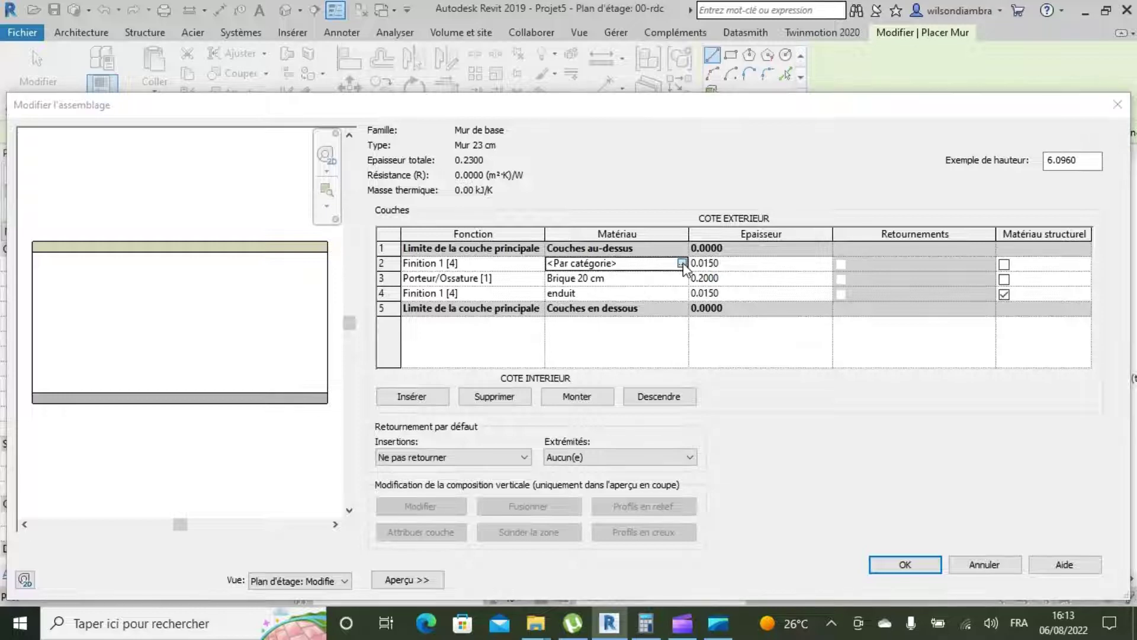
{"action": "left_click", "coordinate": [682, 262]}
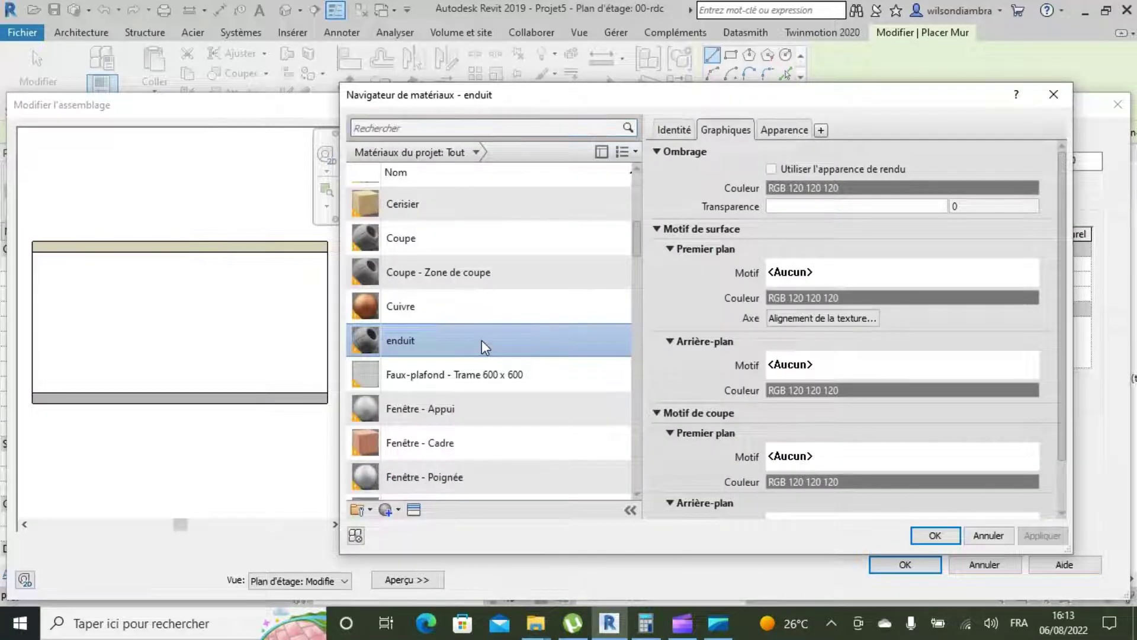
{"action": "left_click", "coordinate": [934, 535]}
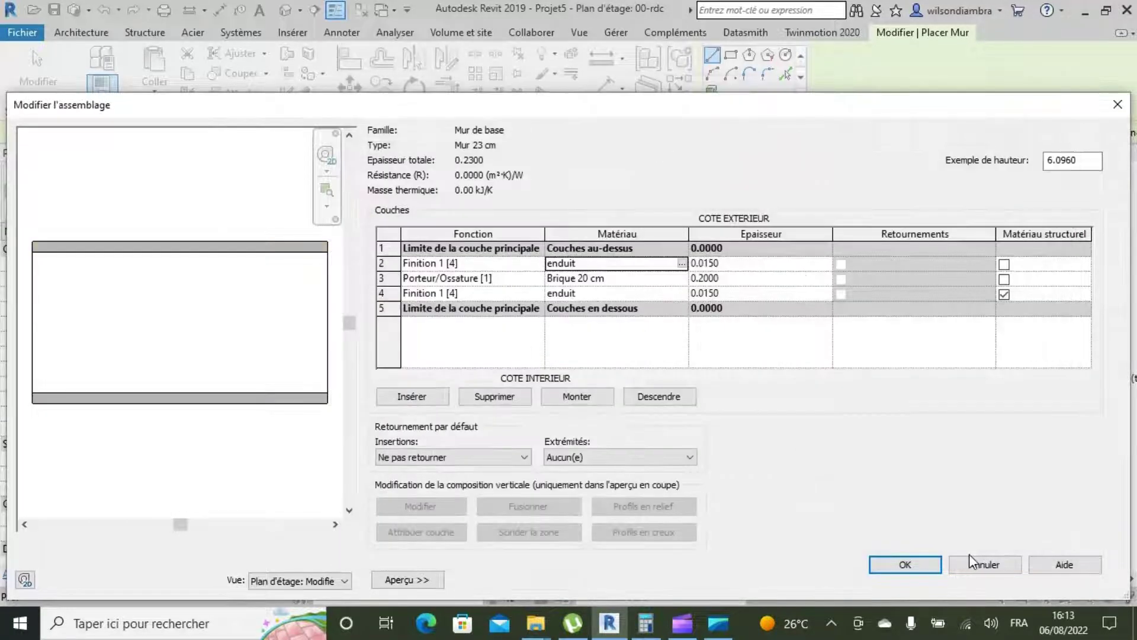
{"action": "left_click", "coordinate": [908, 562]}
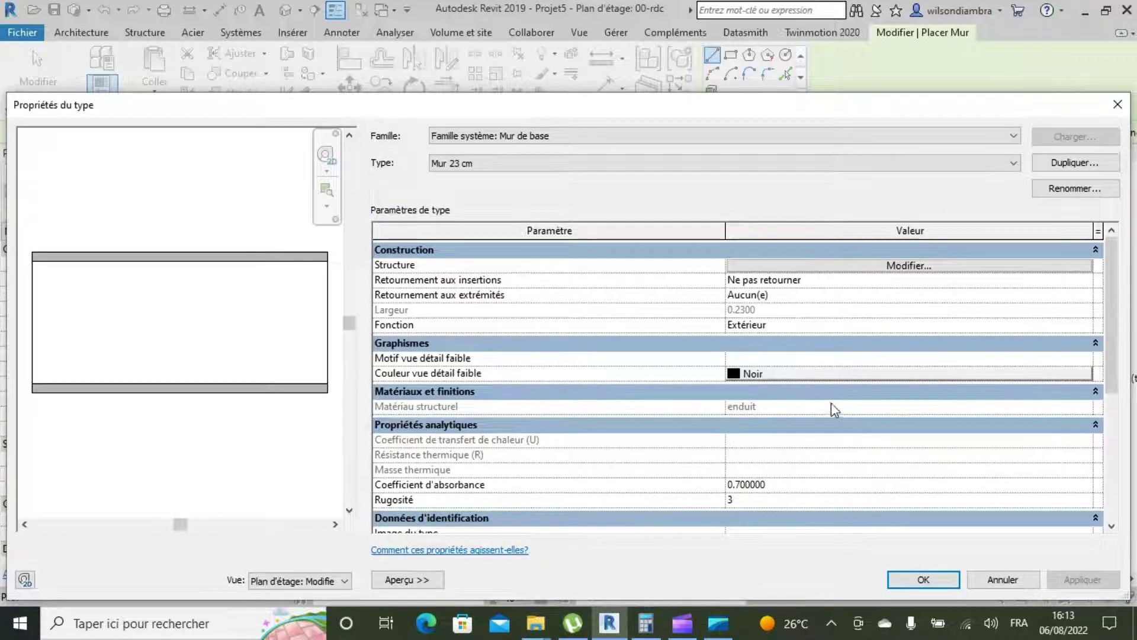
- Duplicate the Mur 23 cm wall type under the name Mur 13 cm
{"action": "left_click", "coordinate": [1074, 163]}
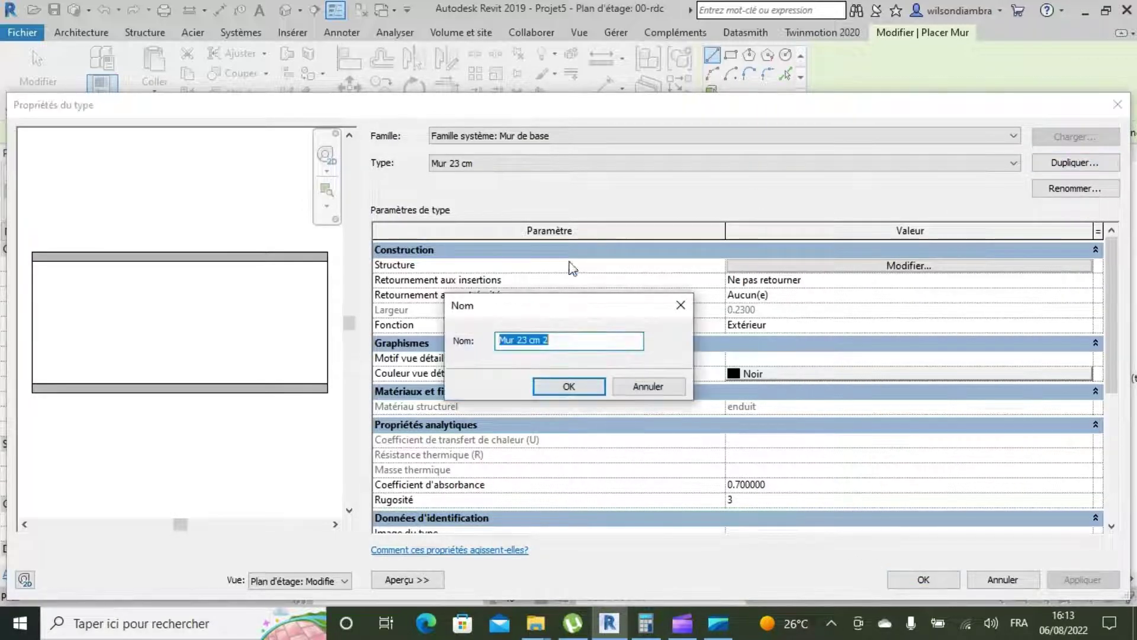
{"action": "left_click", "coordinate": [556, 345]}
{"action": "key", "text": "BackSpace"}
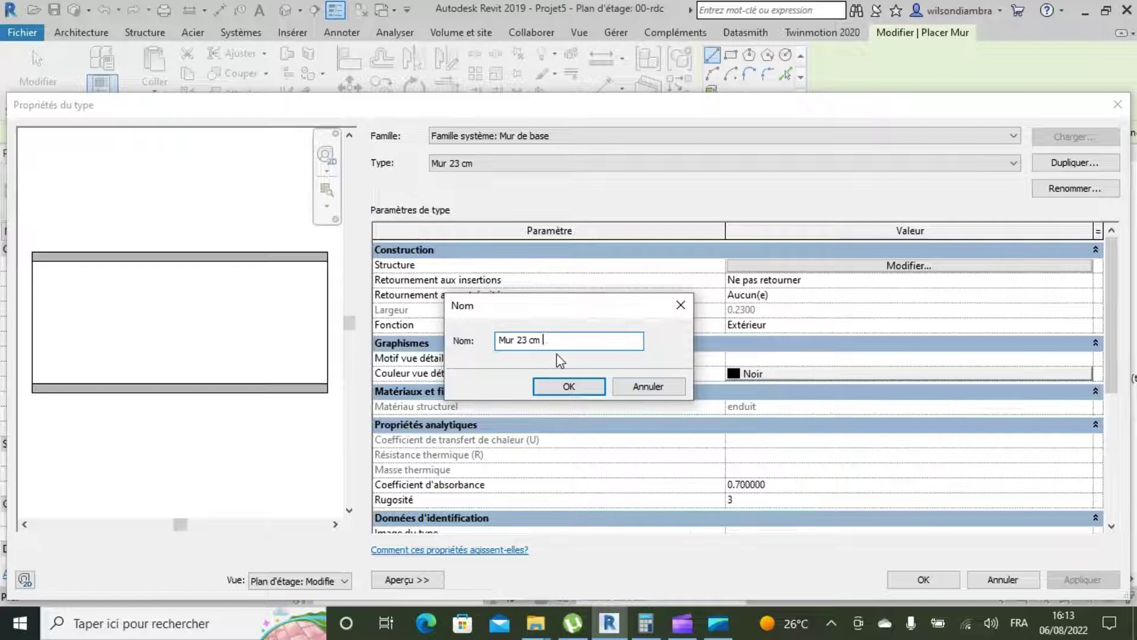
{"action": "left_click", "coordinate": [522, 342]}
{"action": "key", "text": "BackSpace"}
{"action": "type", "text": "1"}
{"action": "left_click", "coordinate": [570, 386]}
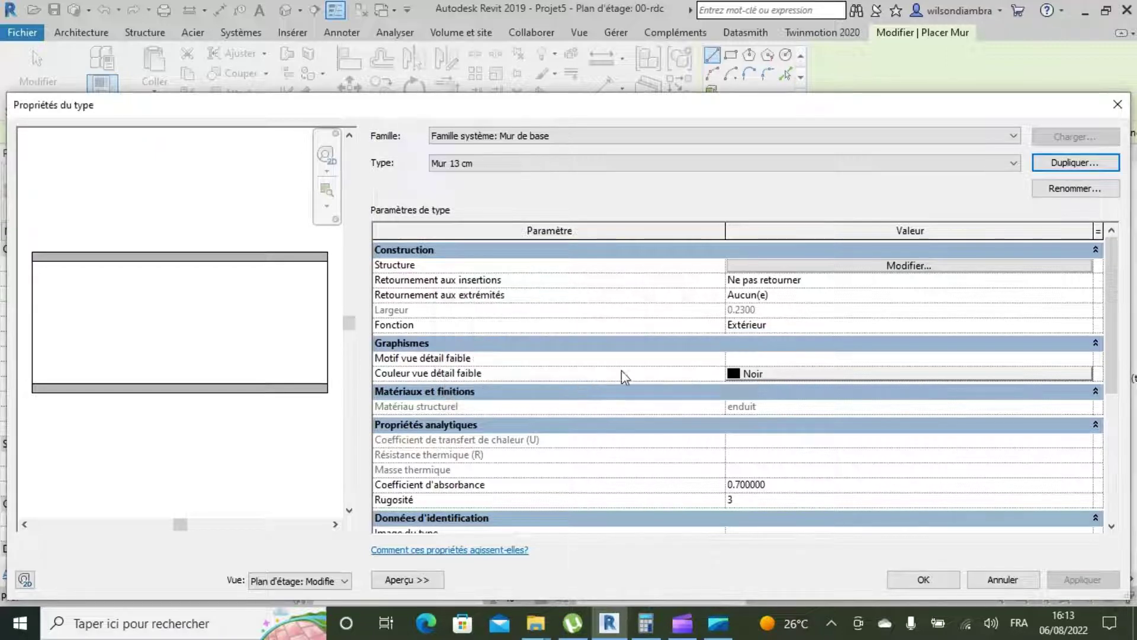
- Set the thickness of the Porteur/Ossature [1] layer in Mur 13 cm's structure to 0.1 m
{"action": "left_click", "coordinate": [787, 270]}
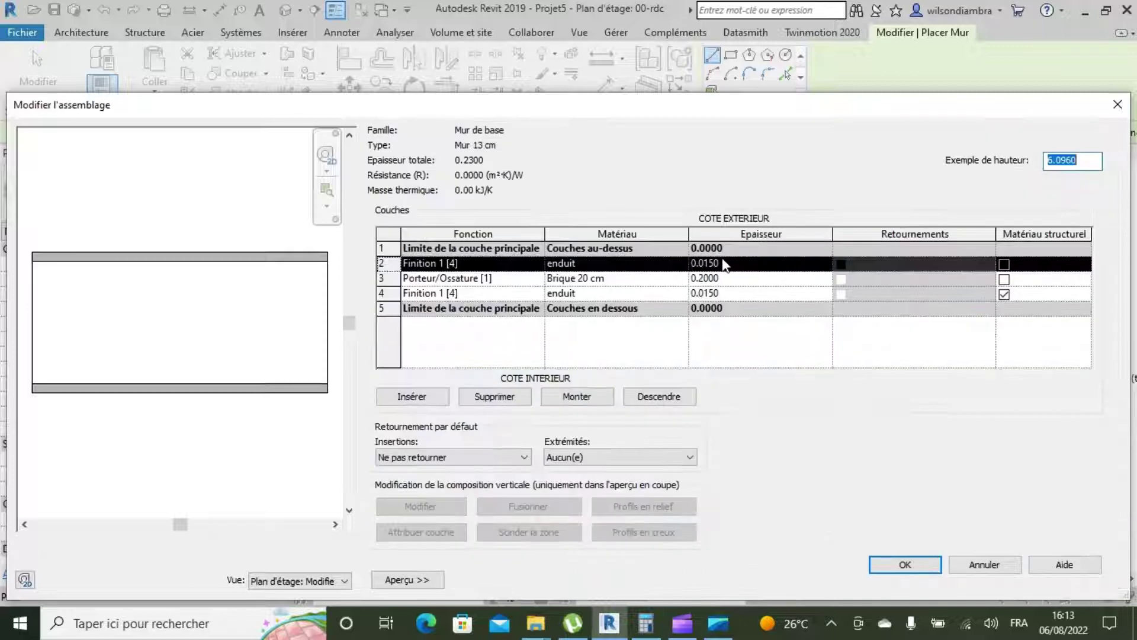
{"action": "left_click", "coordinate": [767, 278]}
{"action": "double_click", "coordinate": [767, 278]}
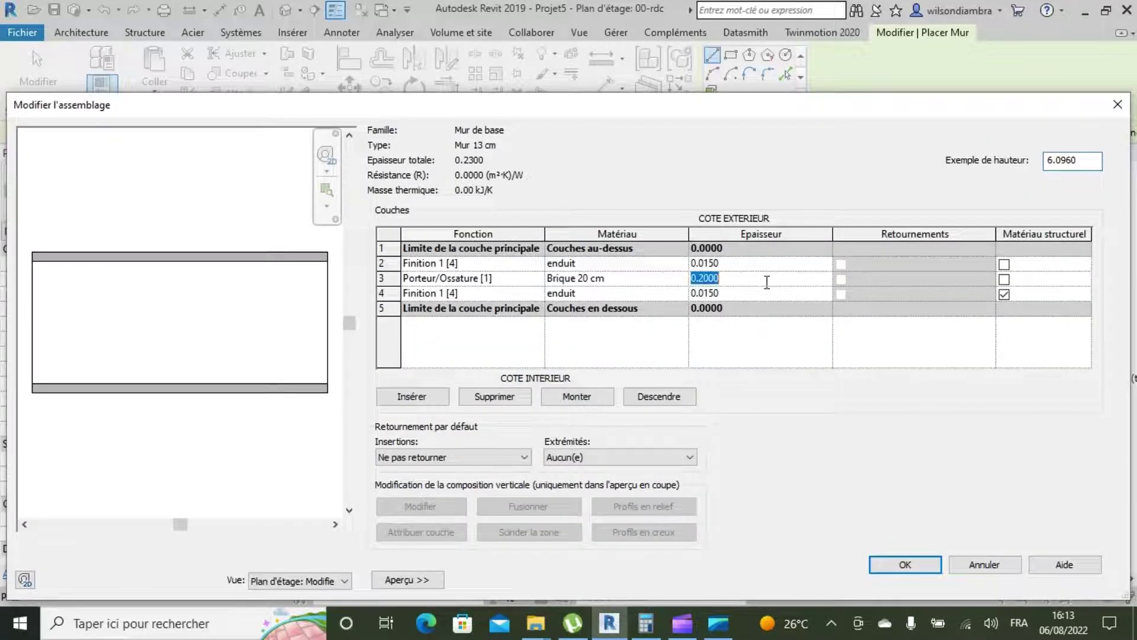
{"action": "type", "text": "0."}
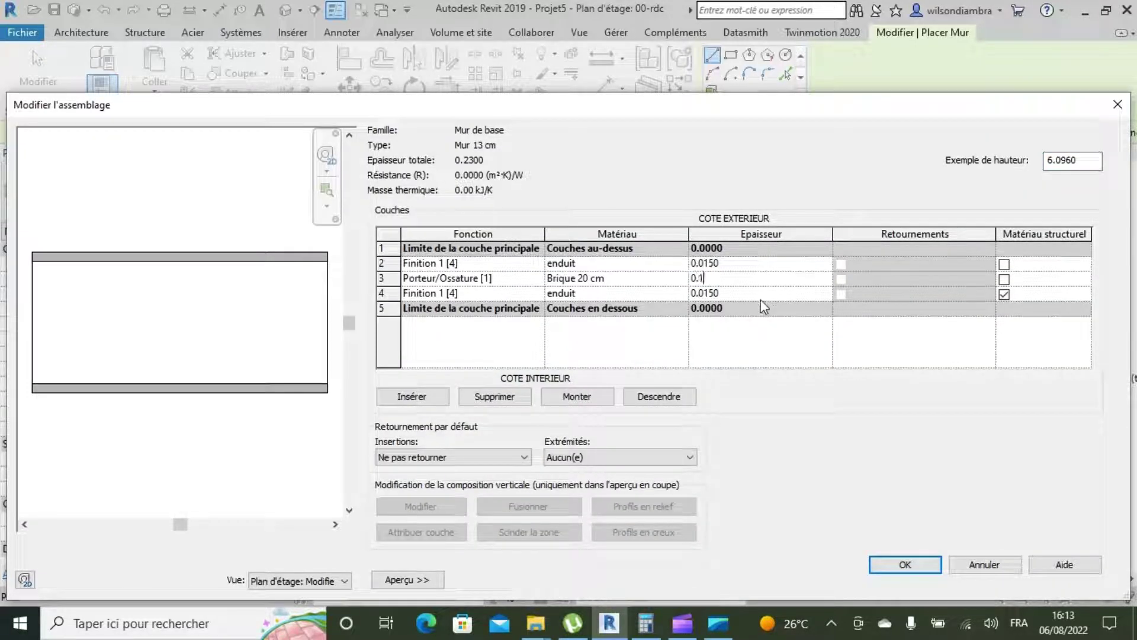
{"action": "type", "text": "1"}
- Duplicate the Brique 20 cm material as Brique 10 cm, assign it to Mur 13 cm's Porteur/Ossature [1] layer and accept the structure
{"action": "left_click", "coordinate": [669, 279]}
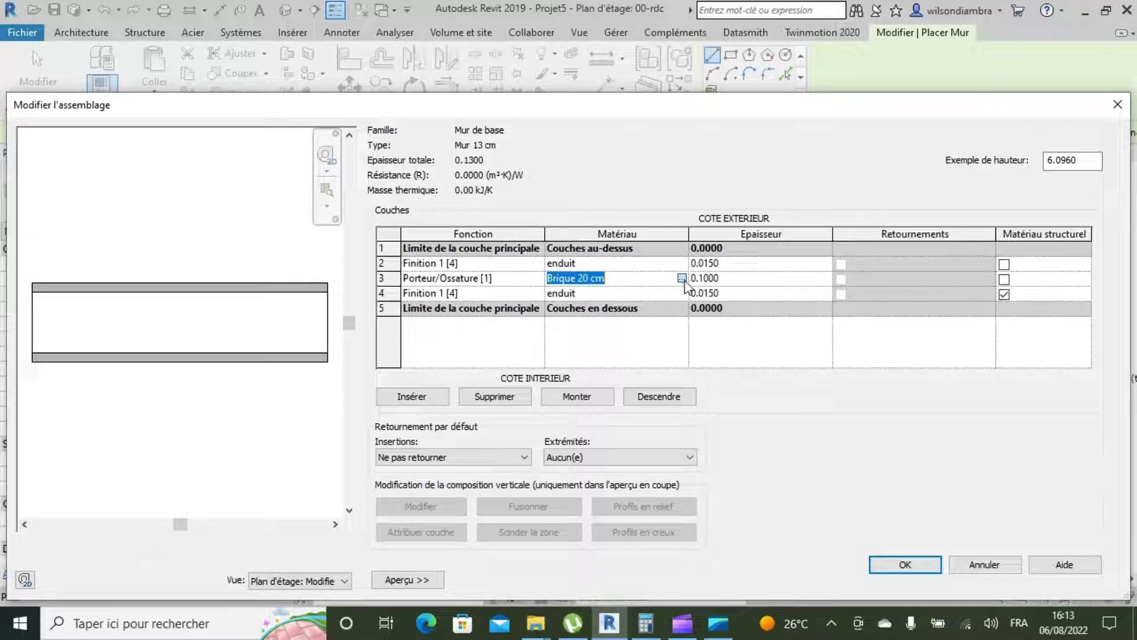
{"action": "left_click", "coordinate": [682, 278]}
{"action": "right_click", "coordinate": [456, 335]}
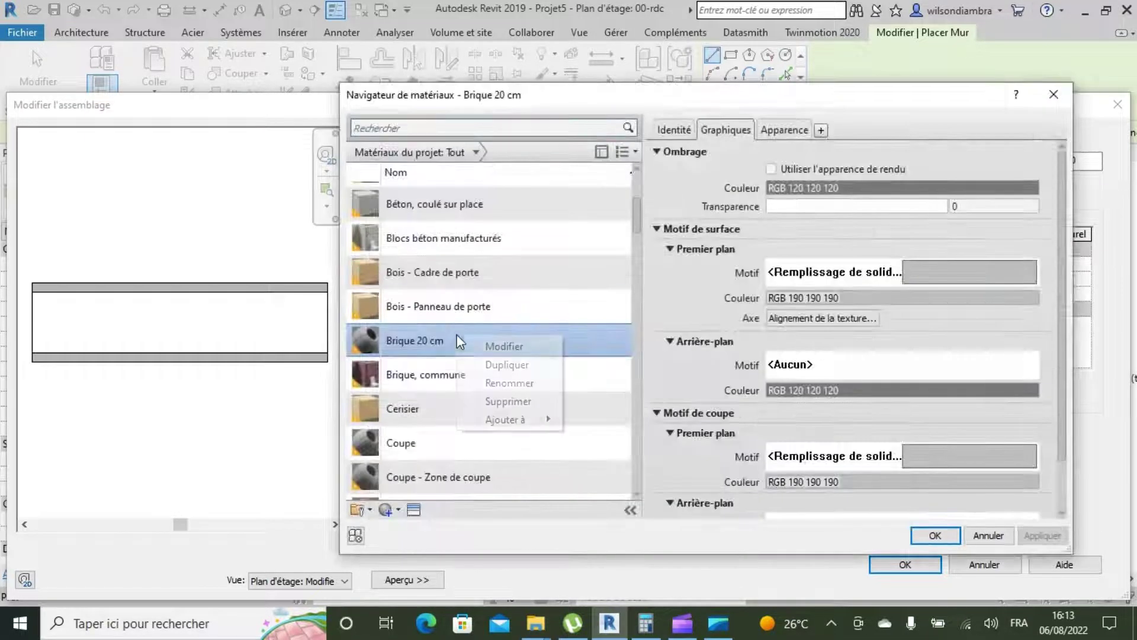
{"action": "left_click", "coordinate": [511, 365]}
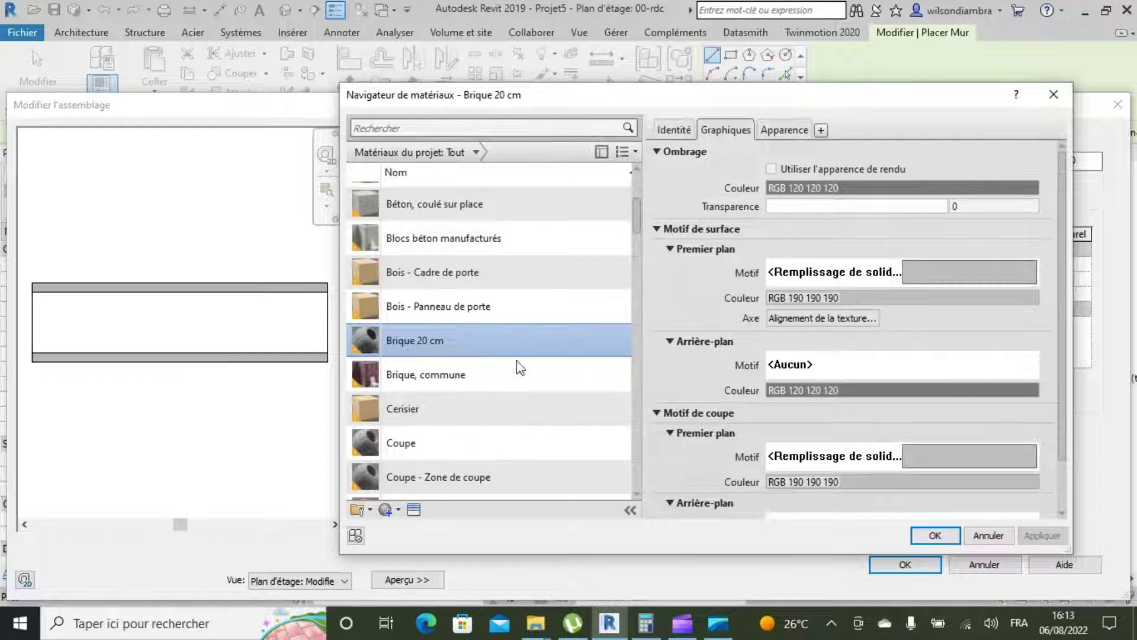
{"action": "key", "text": "BackSpace"}
{"action": "key", "text": "BackSpace"}
{"action": "key", "text": "BackSpace"}
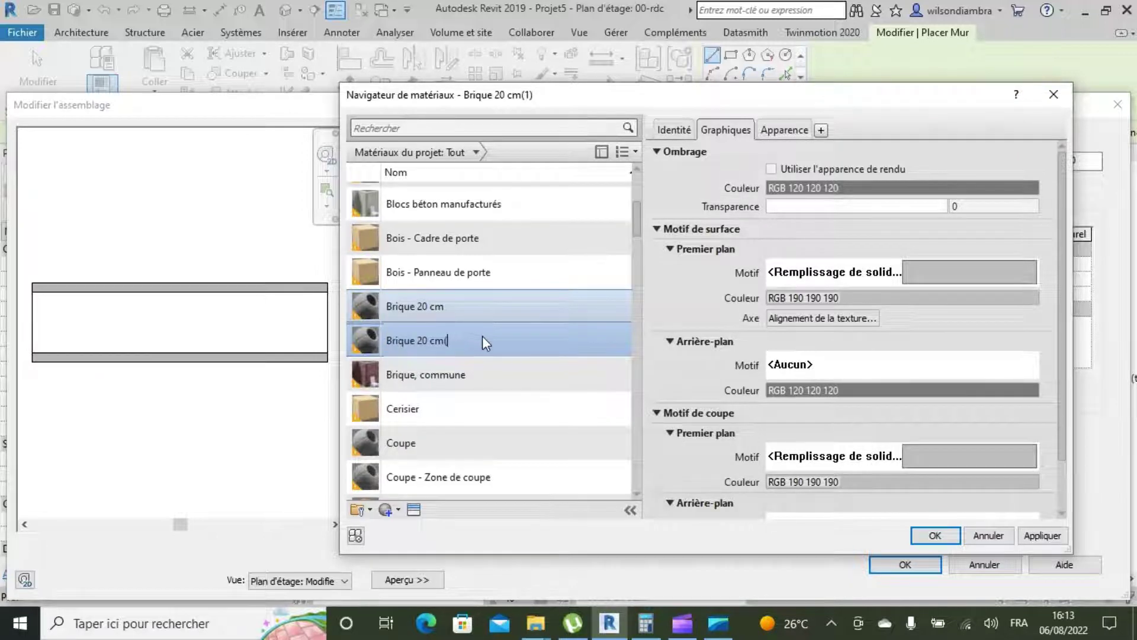
{"action": "key", "text": "BackSpace"}
{"action": "key", "text": "BackSpace"}
{"action": "type", "text": "10"}
{"action": "left_click", "coordinate": [1043, 543]}
{"action": "left_click", "coordinate": [935, 536]}
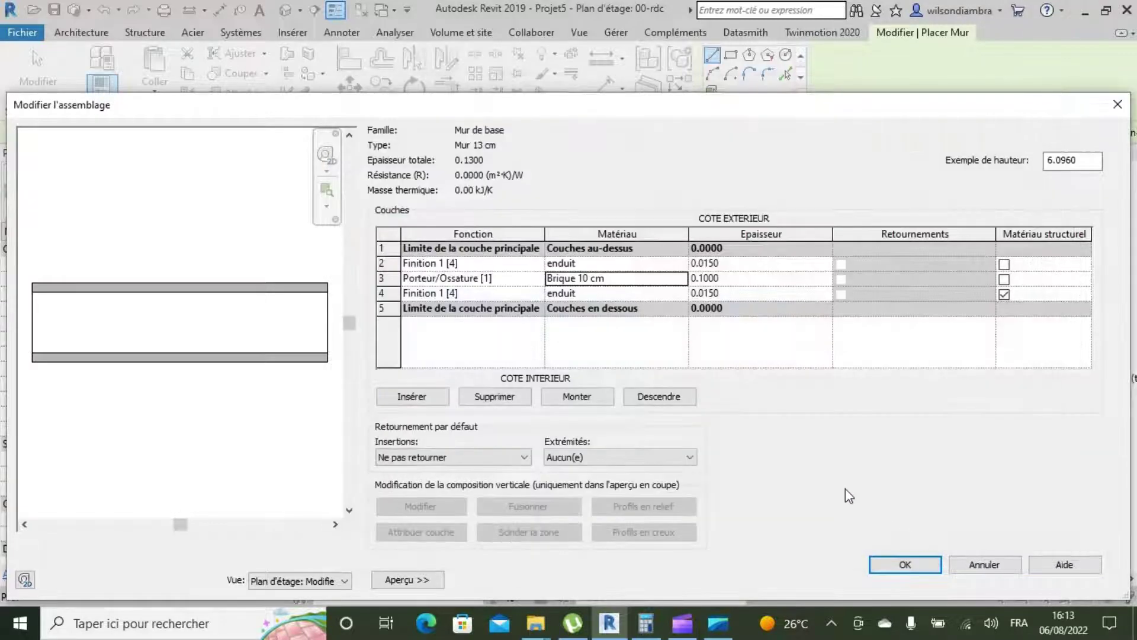
{"action": "left_click", "coordinate": [898, 566]}
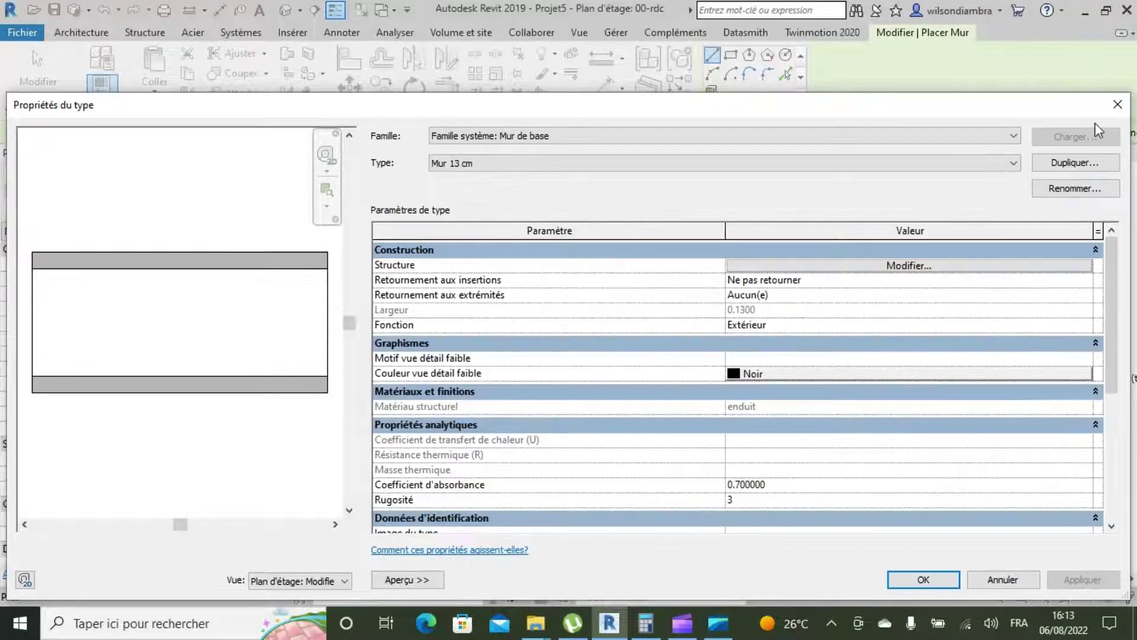
- Duplicate the Mur 13 cm wall type under the name Mur 10 cm
{"action": "left_click", "coordinate": [1082, 168]}
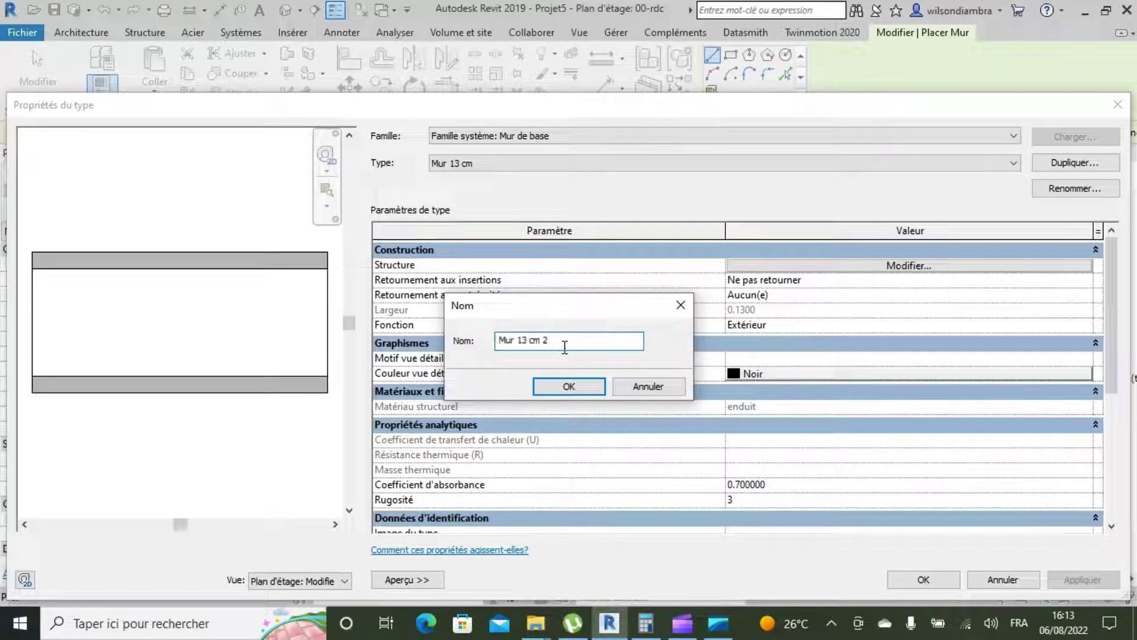
{"action": "key", "text": "Left"}
{"action": "key", "text": "Left"}
{"action": "key", "text": "Left"}
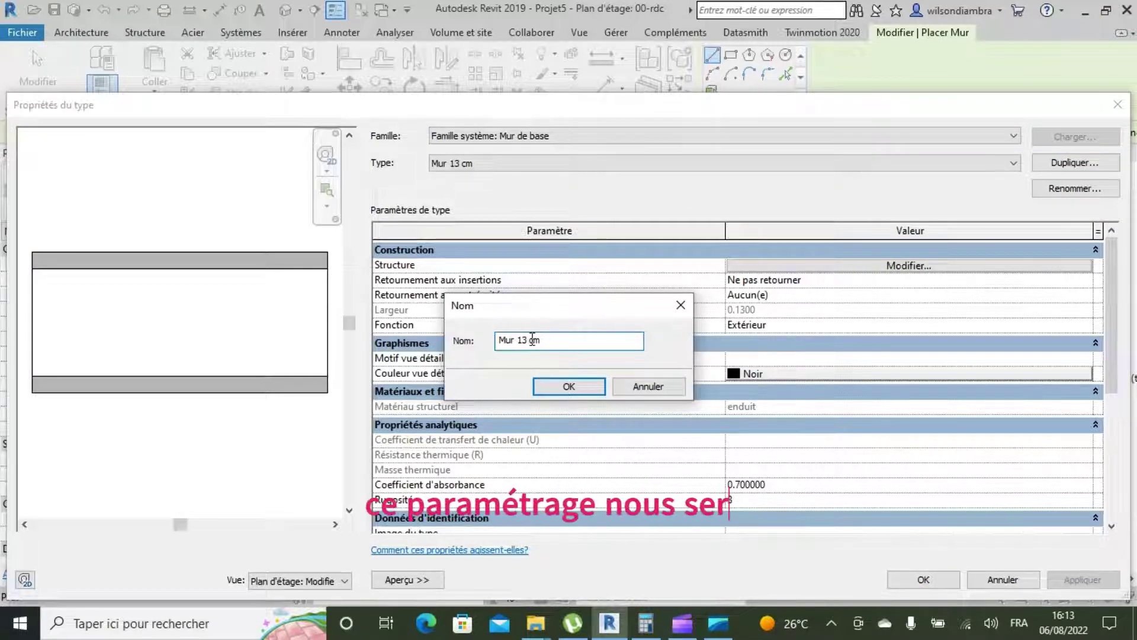
{"action": "key", "text": "BackSpace"}
{"action": "type", "text": "0"}
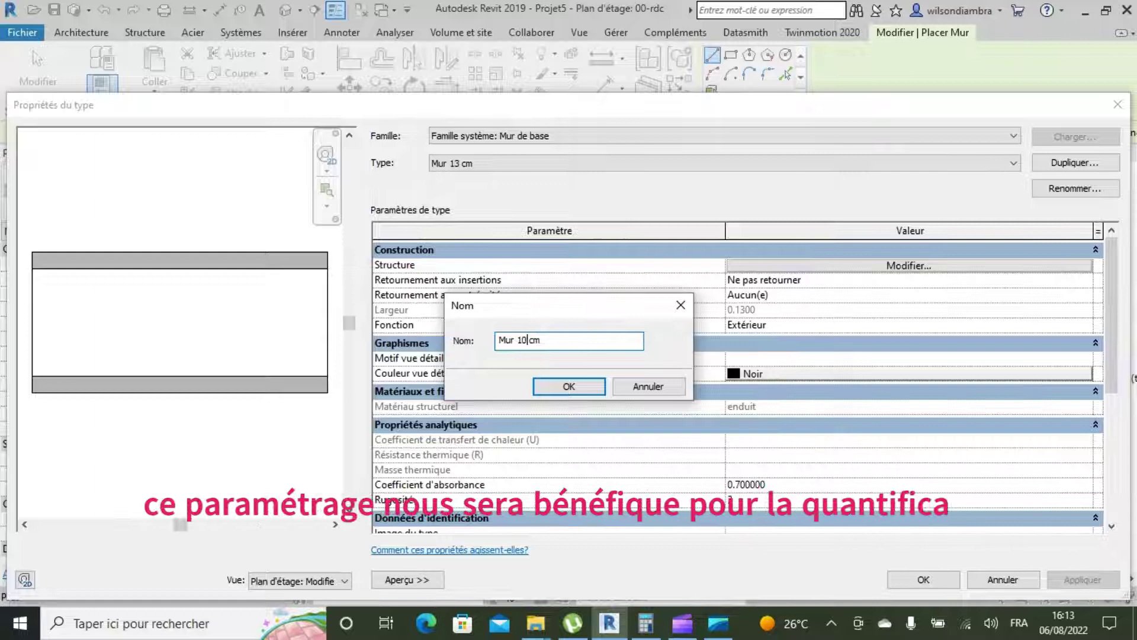
{"action": "left_click", "coordinate": [568, 386]}
- Set the thickness of the Porteur/Ossature [1] layer in Mur 10 cm's structure to 0.07 m
{"action": "left_click", "coordinate": [907, 265]}
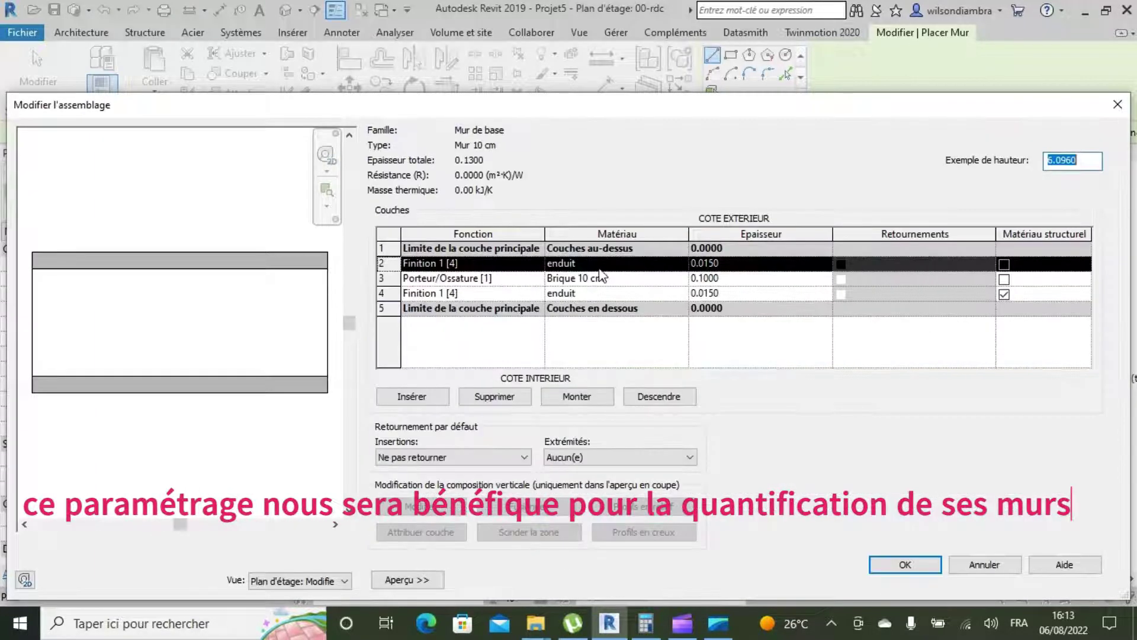
{"action": "left_click", "coordinate": [741, 280]}
{"action": "type", "text": "0.0"}
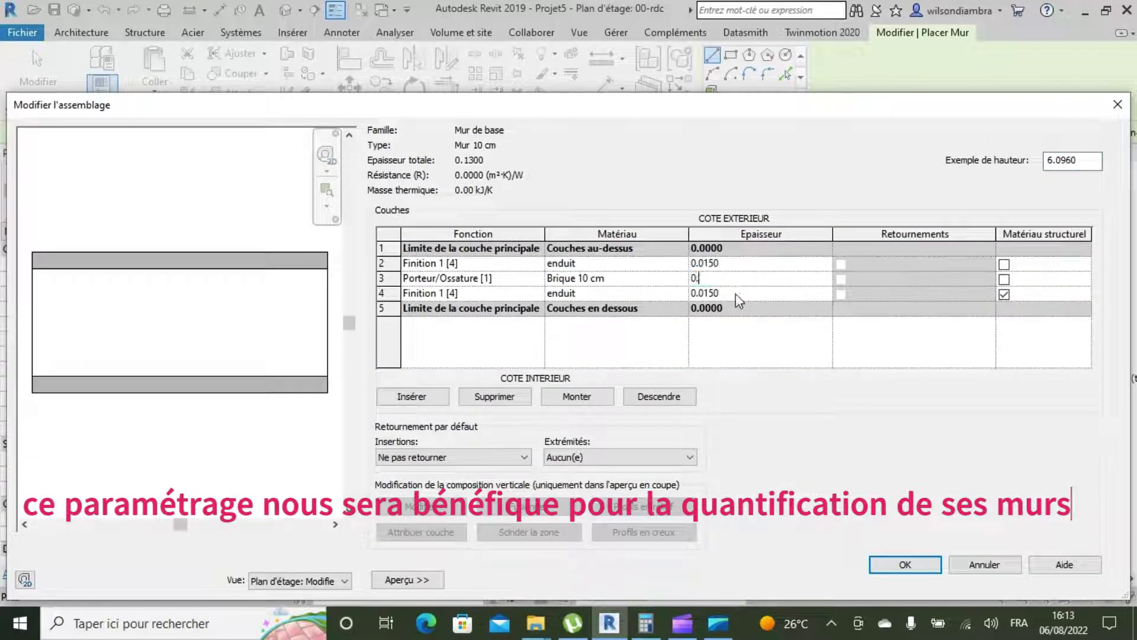
{"action": "type", "text": "7"}
- Duplicate the Brique 10 cm material as Brique 7 cm, assign it to Mur 10 cm's Porteur/Ossature [1] layer and accept the wall type
{"action": "left_click", "coordinate": [669, 278]}
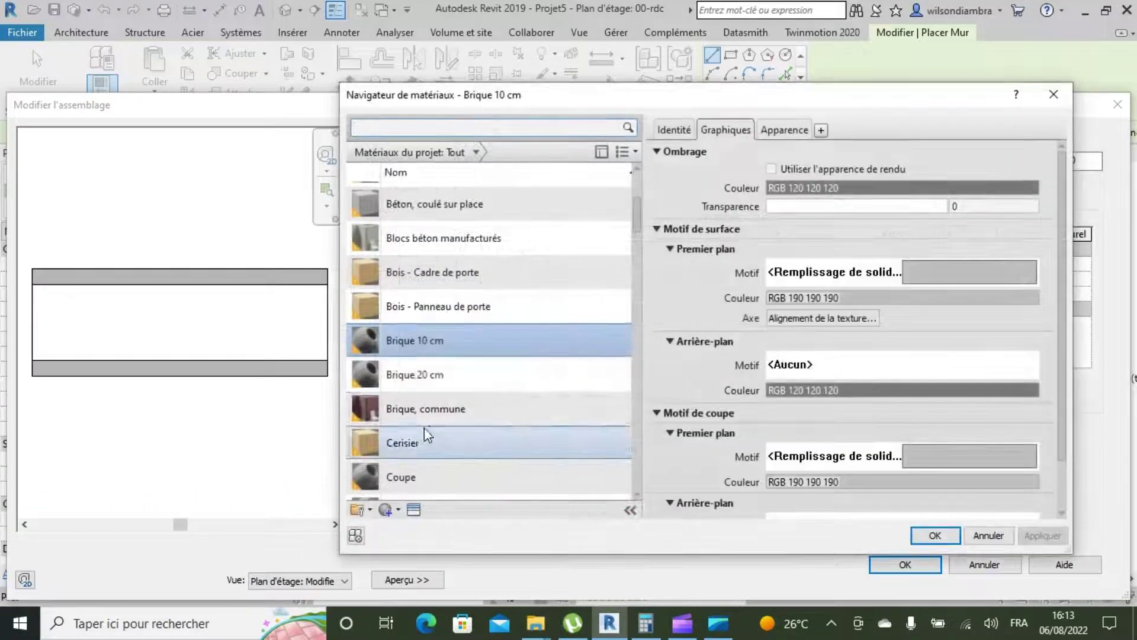
{"action": "right_click", "coordinate": [435, 338]}
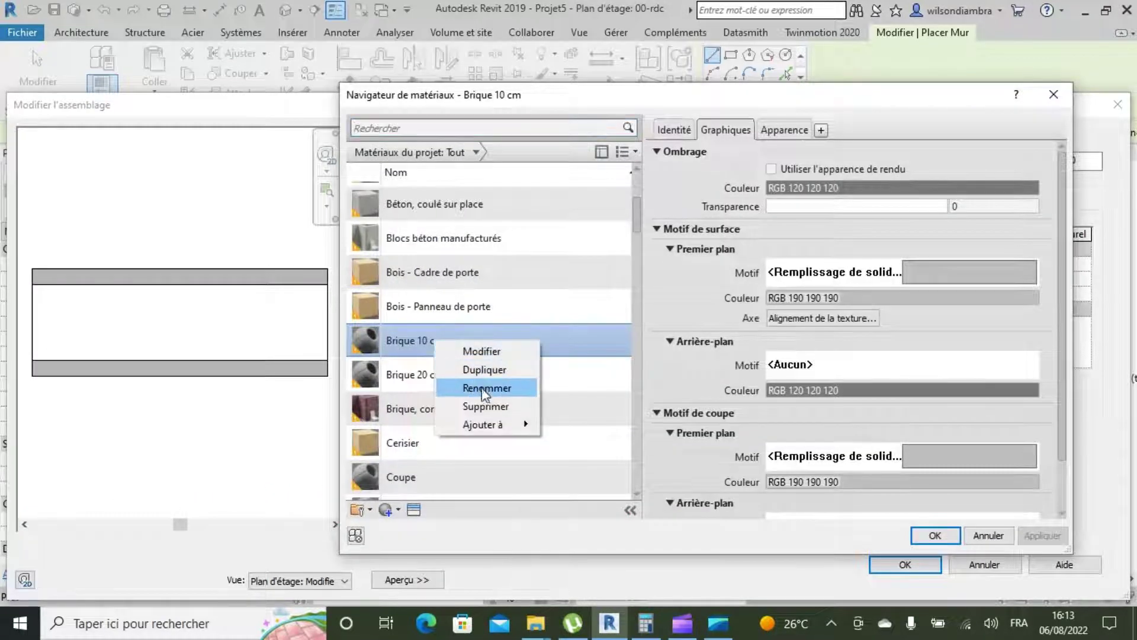
{"action": "left_click", "coordinate": [487, 373]}
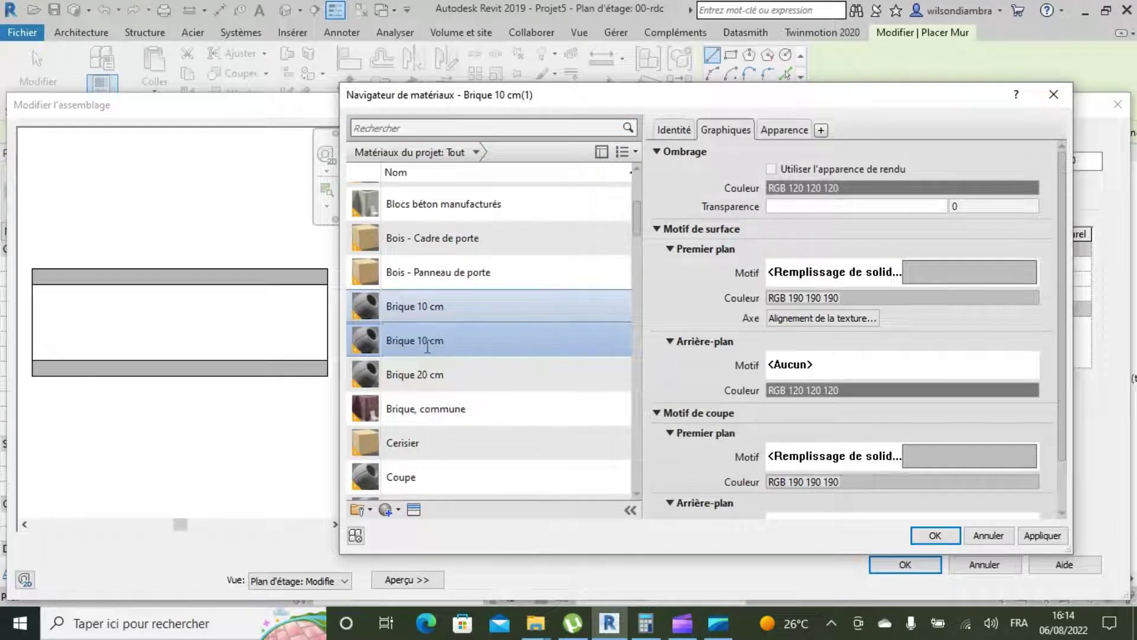
{"action": "key", "text": "BackSpace"}
{"action": "type", "text": "7"}
{"action": "key", "text": "Return"}
{"action": "left_click", "coordinate": [1041, 535]}
{"action": "left_click", "coordinate": [941, 536]}
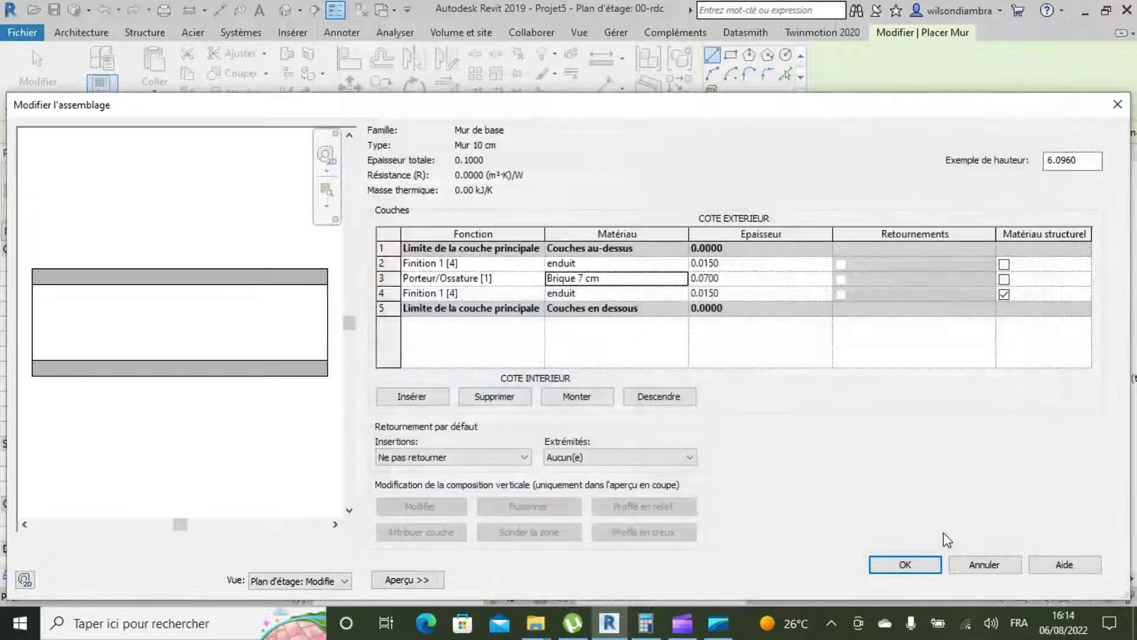
{"action": "left_click", "coordinate": [904, 565]}
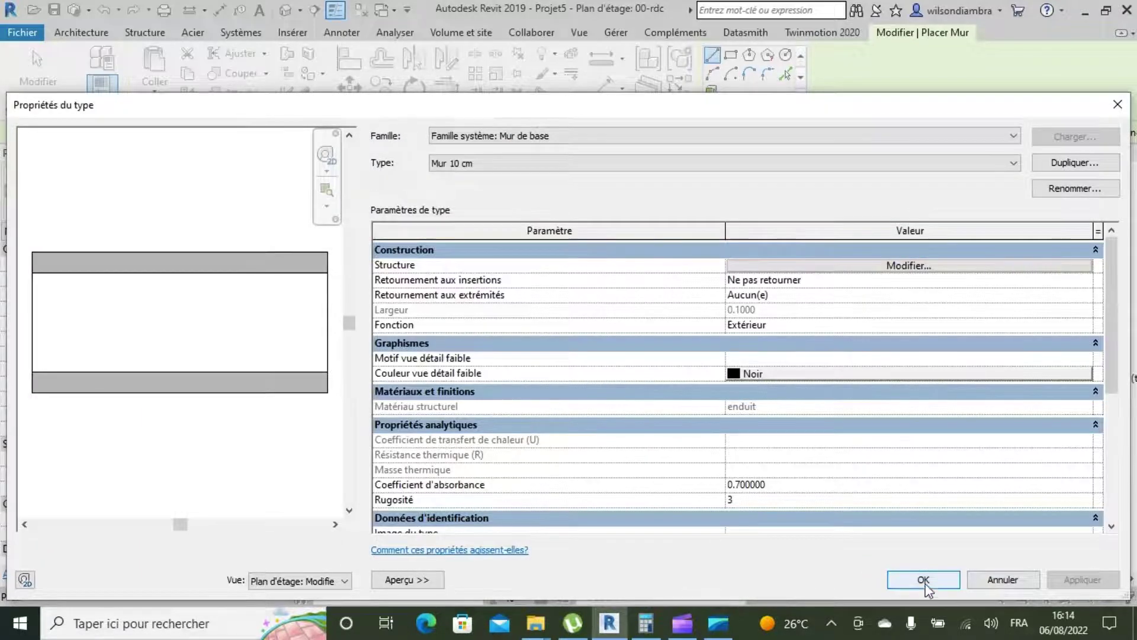
{"action": "left_click", "coordinate": [924, 579]}
{"action": "scroll", "coordinate": [562, 319], "scroll_direction": "down", "scroll_amount": 2}
{"action": "key", "text": "Escape"}
{"action": "key", "text": "Escape"}
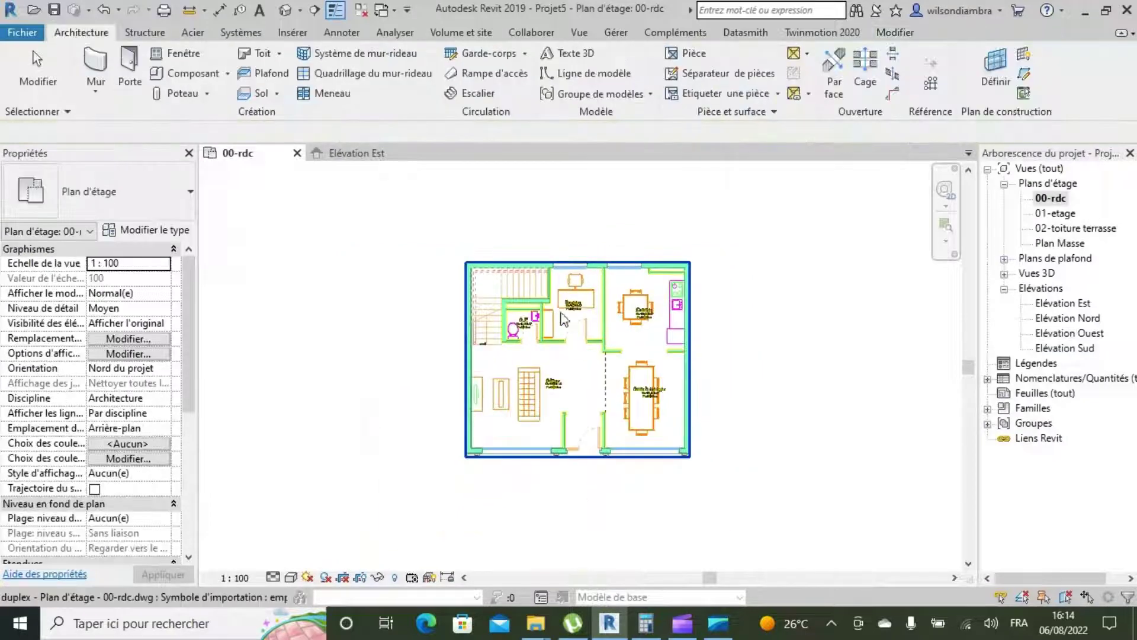
- Start placing a new wall in the 00-rdc plan with the Mur 23 cm type
{"action": "scroll", "coordinate": [563, 319], "scroll_direction": "up", "scroll_amount": 2}
{"action": "left_click", "coordinate": [96, 65]}
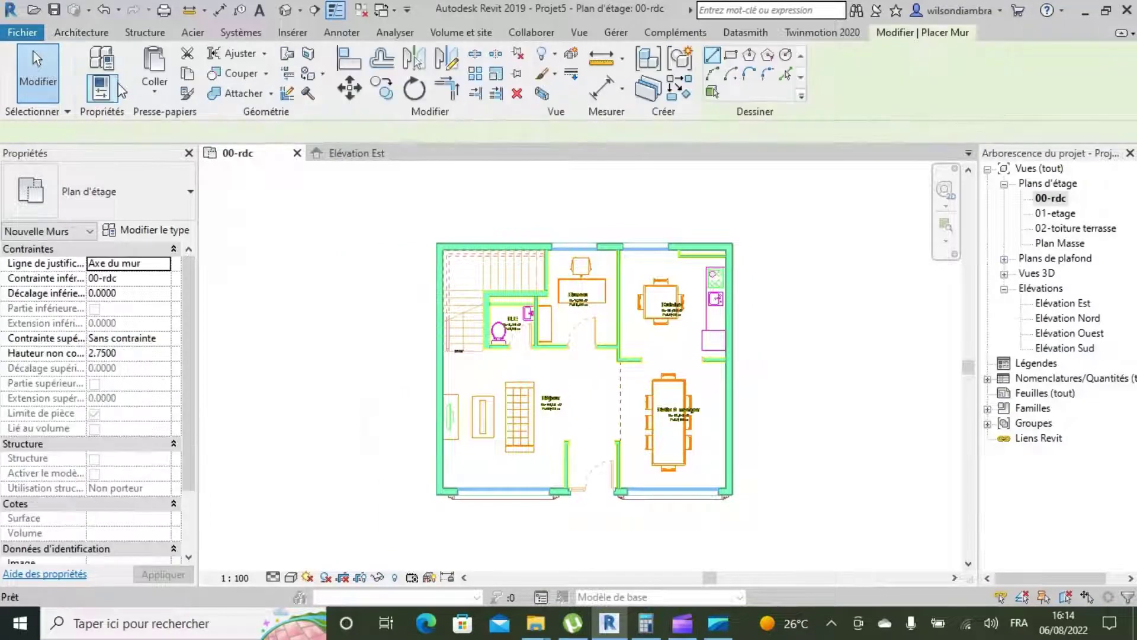
{"action": "left_click", "coordinate": [141, 186]}
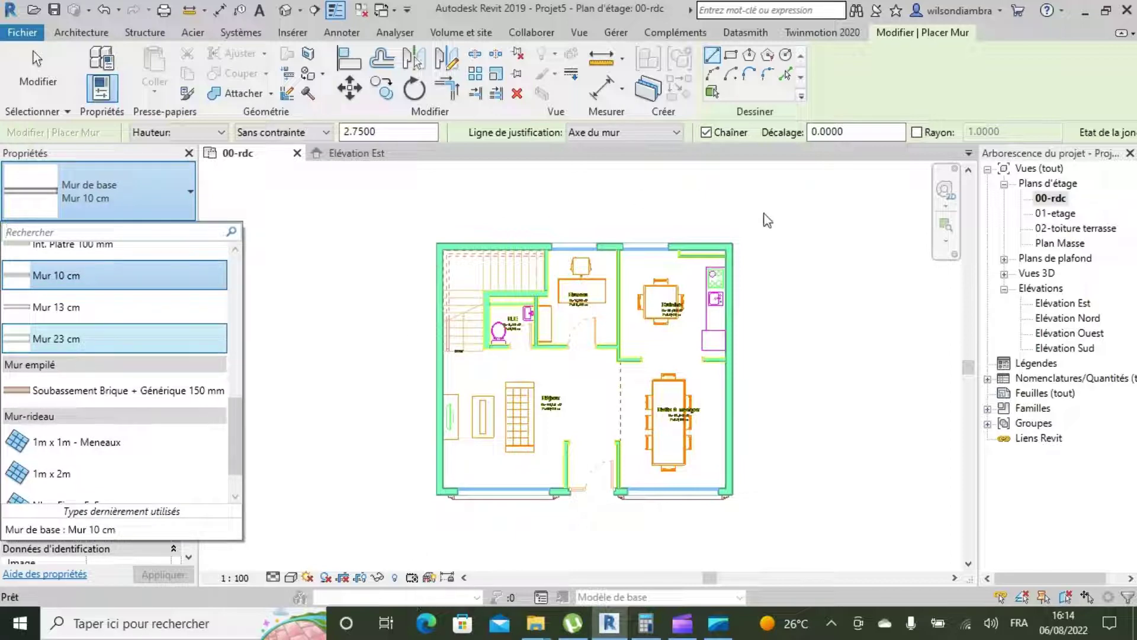
{"action": "left_click", "coordinate": [99, 346]}
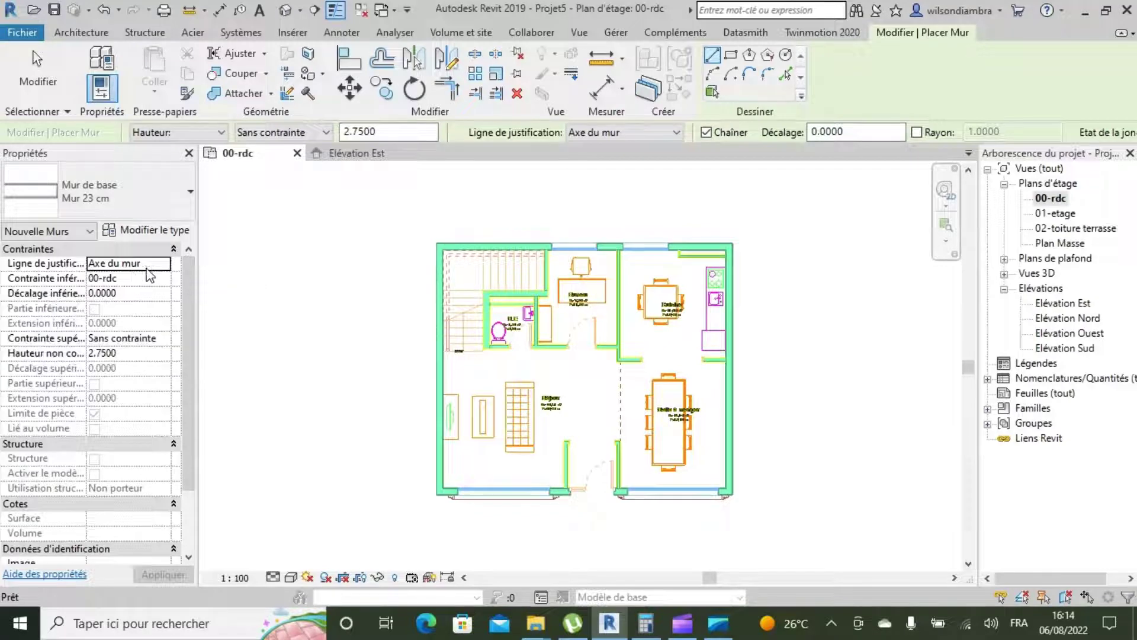
- Set the new wall's justification line to Nu fini: Extérieur and its upper constraint to level 01-etage
{"action": "scroll", "coordinate": [518, 261], "scroll_direction": "up", "scroll_amount": 2}
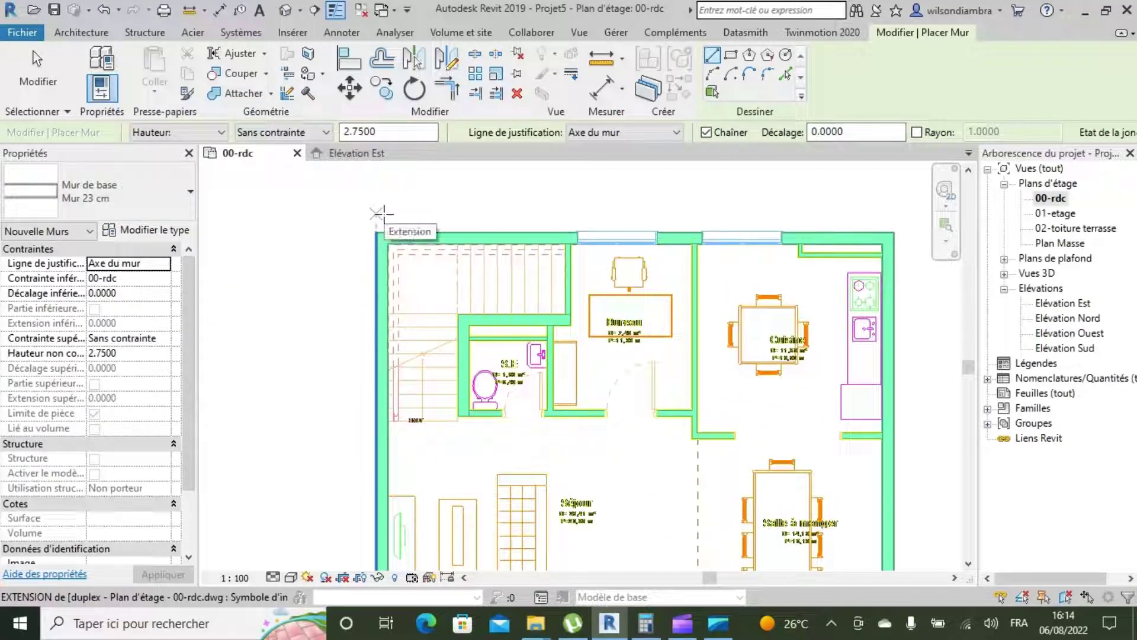
{"action": "left_click", "coordinate": [142, 263]}
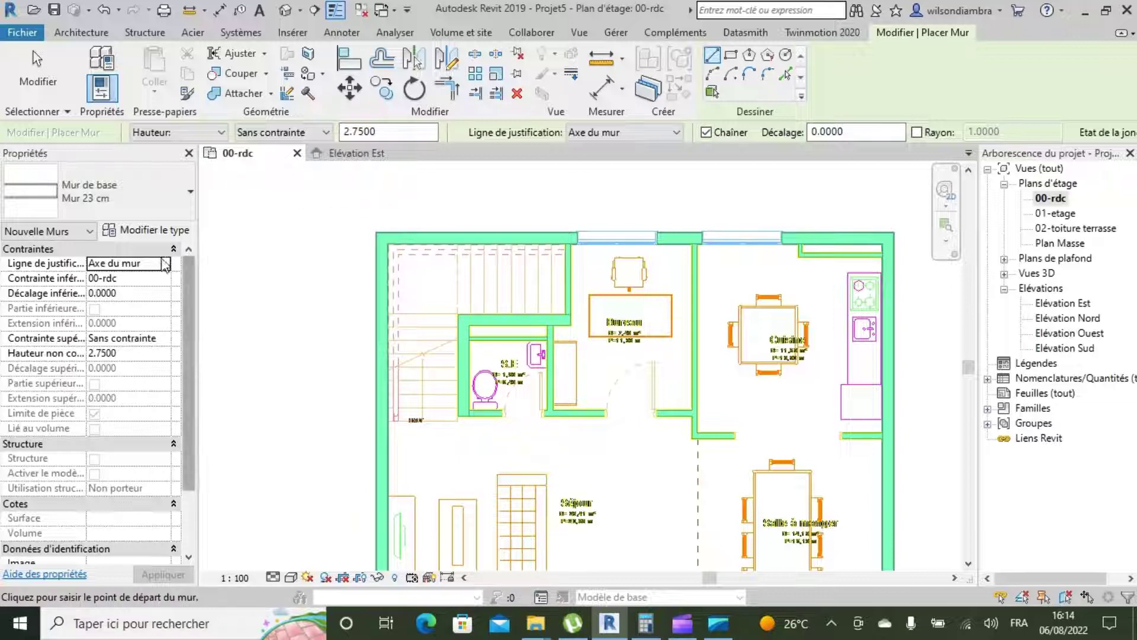
{"action": "left_click", "coordinate": [163, 263]}
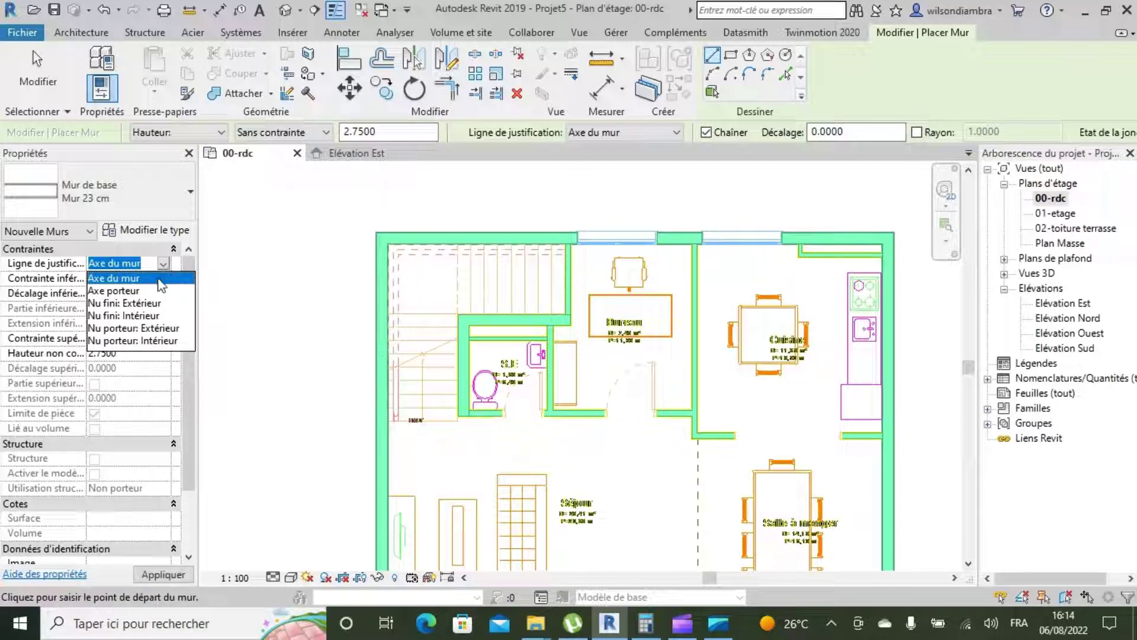
{"action": "left_click", "coordinate": [140, 304]}
{"action": "scroll", "coordinate": [395, 229], "scroll_direction": "up", "scroll_amount": 2}
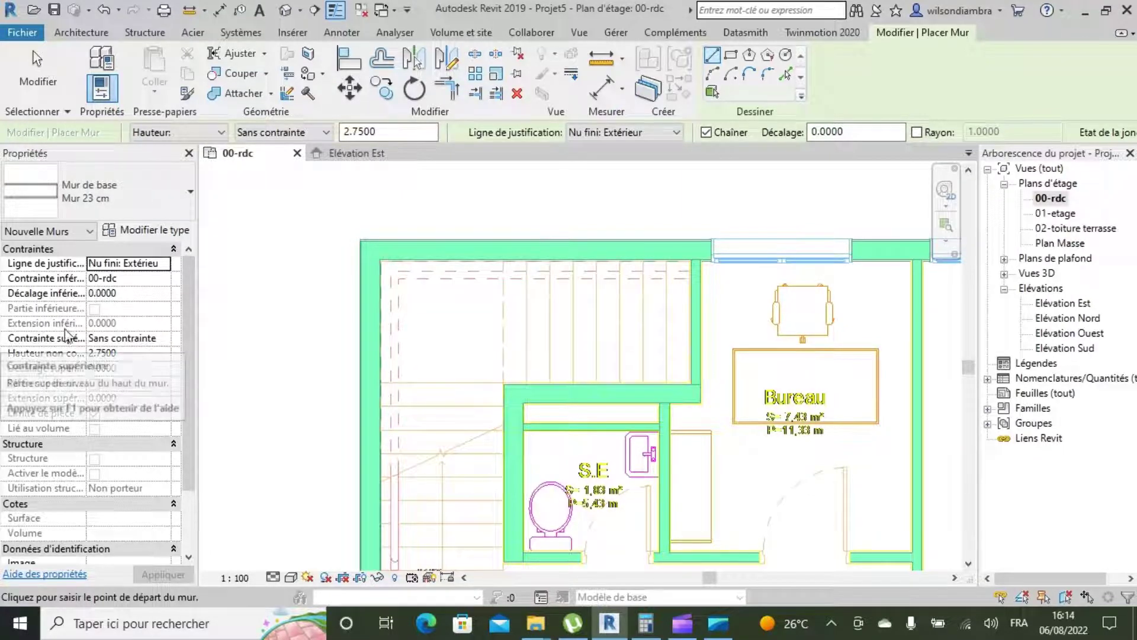
{"action": "left_click", "coordinate": [164, 339]}
{"action": "left_click", "coordinate": [172, 378]}
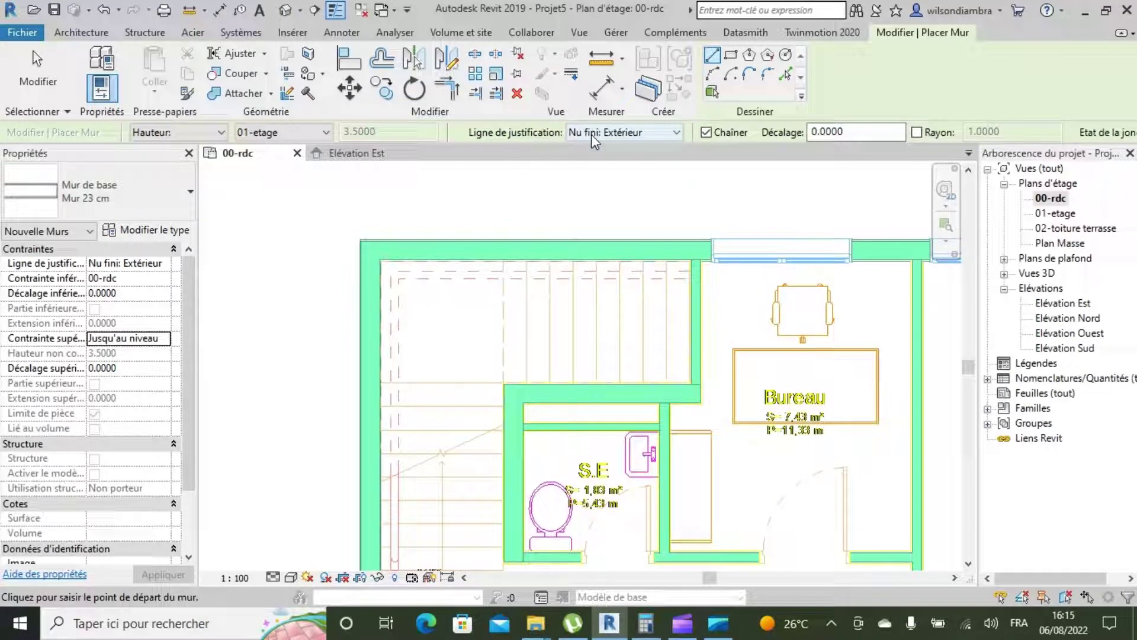
- Trace the rear exterior wall along the DWG's outer edge, from the stairwell corner to the Cuisine corner, as Mur 23 cm
{"action": "scroll", "coordinate": [376, 241], "scroll_direction": "up", "scroll_amount": 3}
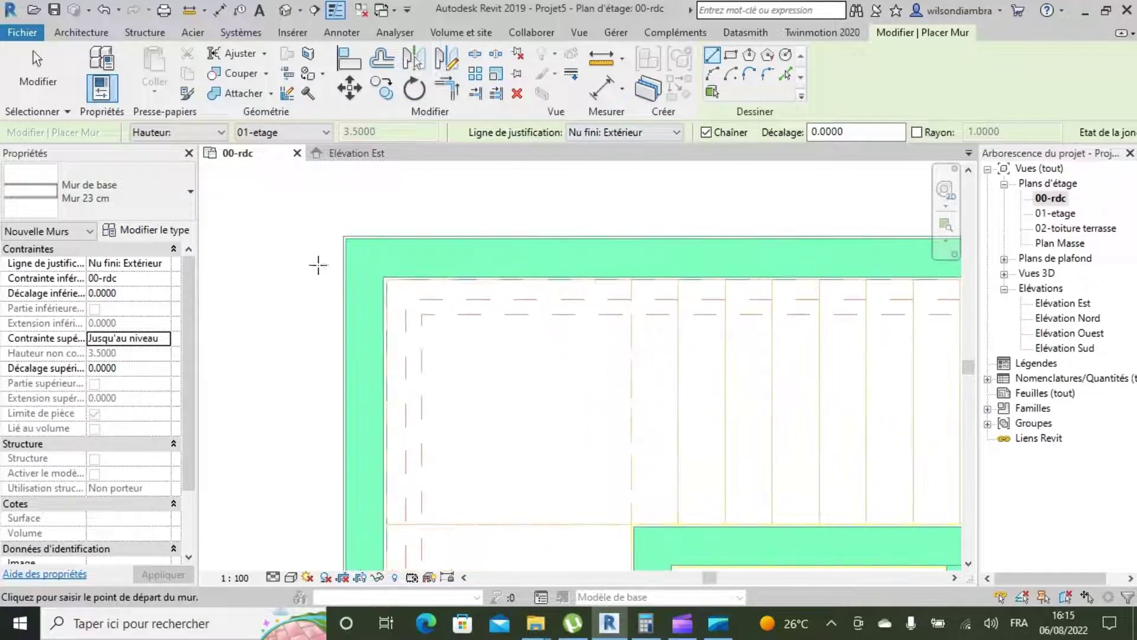
{"action": "scroll", "coordinate": [283, 361], "scroll_direction": "down", "scroll_amount": 3}
{"action": "scroll", "coordinate": [299, 292], "scroll_direction": "up", "scroll_amount": 5}
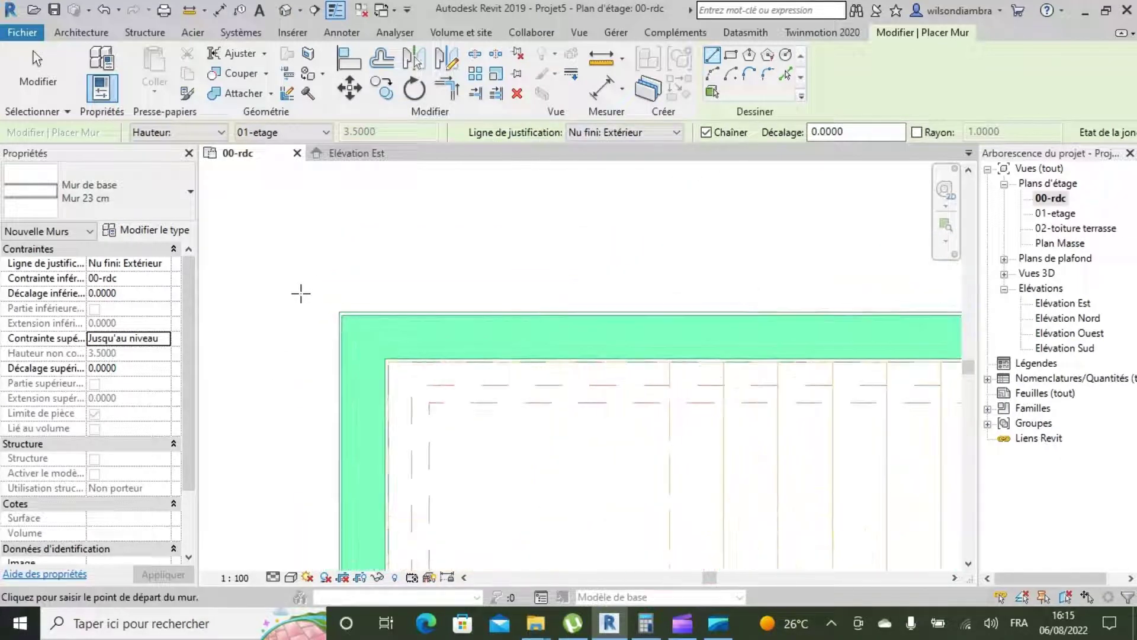
{"action": "left_click", "coordinate": [347, 313]}
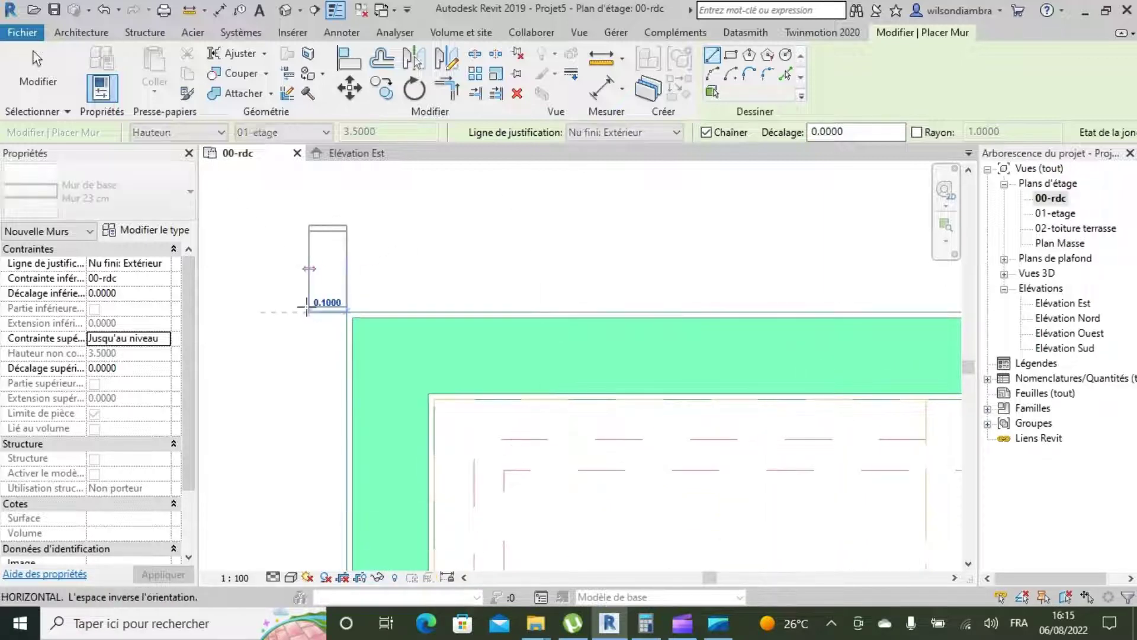
{"action": "scroll", "coordinate": [300, 303], "scroll_direction": "down", "scroll_amount": 5}
{"action": "scroll", "coordinate": [764, 296], "scroll_direction": "up", "scroll_amount": 4}
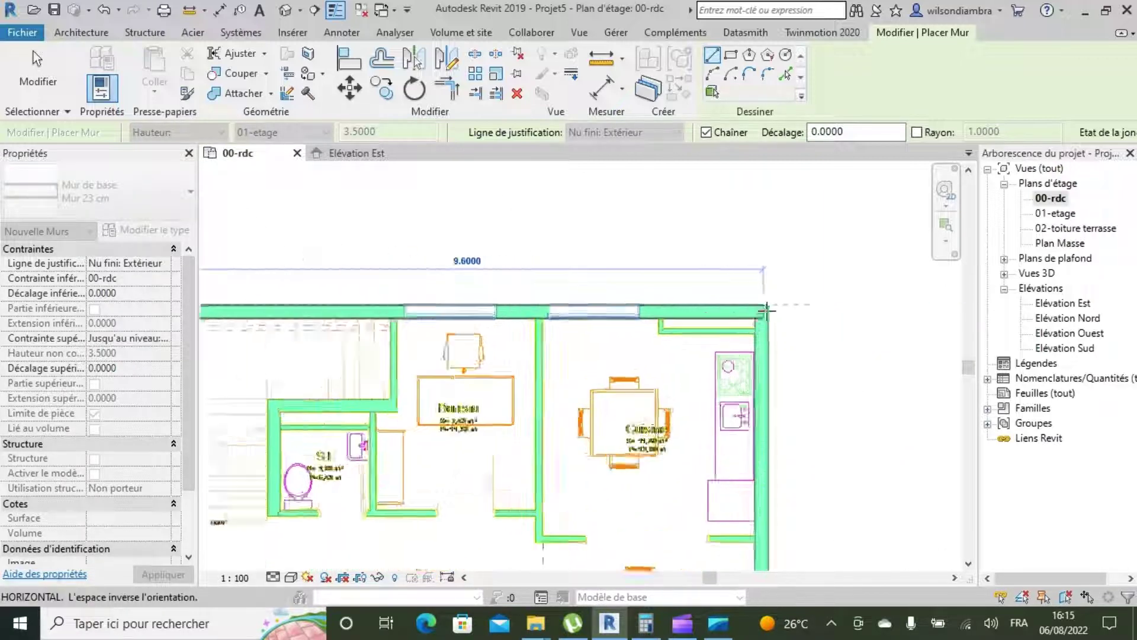
{"action": "left_click", "coordinate": [764, 294]}
- Trace the remaining three exterior walls around the Salle à manger, Séjour and stair sides, closing the perimeter at its starting corner
{"action": "scroll", "coordinate": [755, 237], "scroll_direction": "down", "scroll_amount": 5}
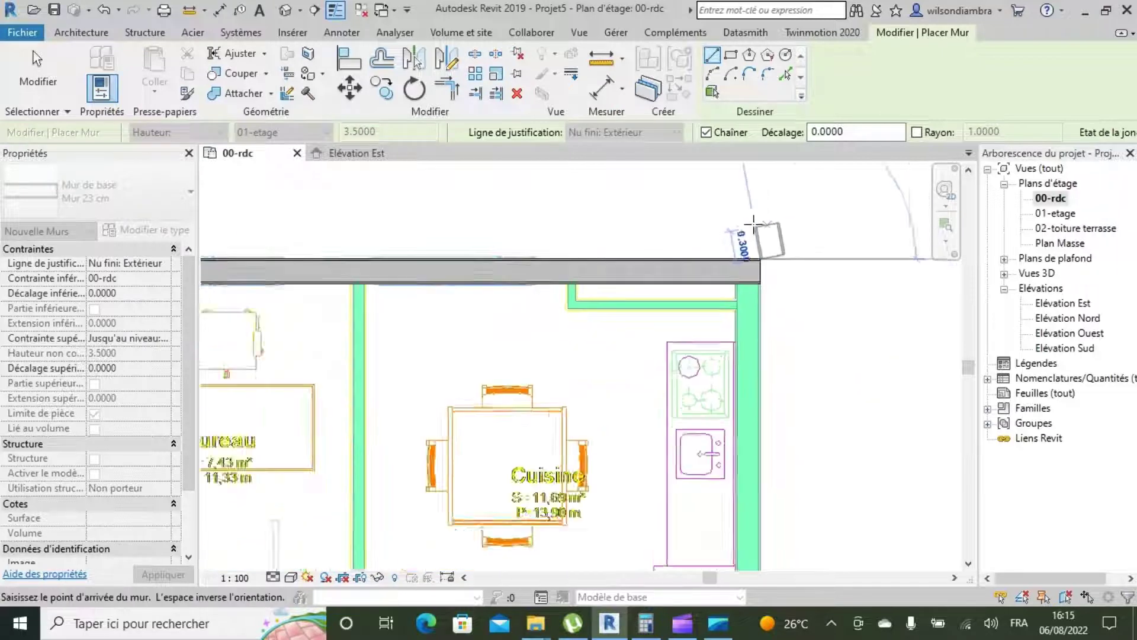
{"action": "scroll", "coordinate": [764, 503], "scroll_direction": "up", "scroll_amount": 2}
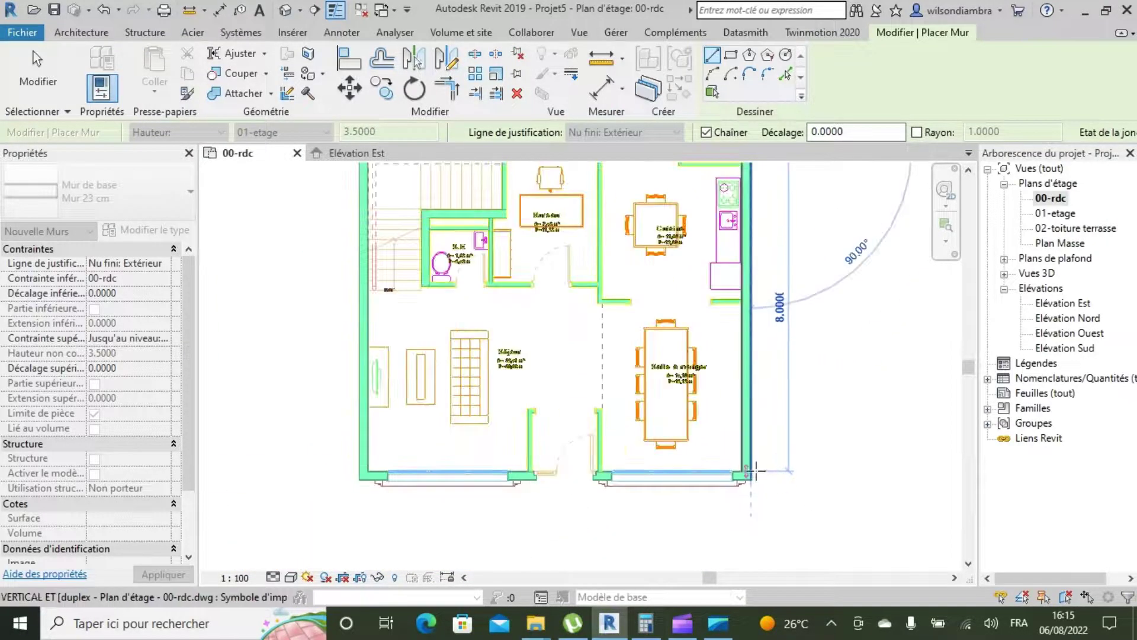
{"action": "left_click", "coordinate": [751, 478]}
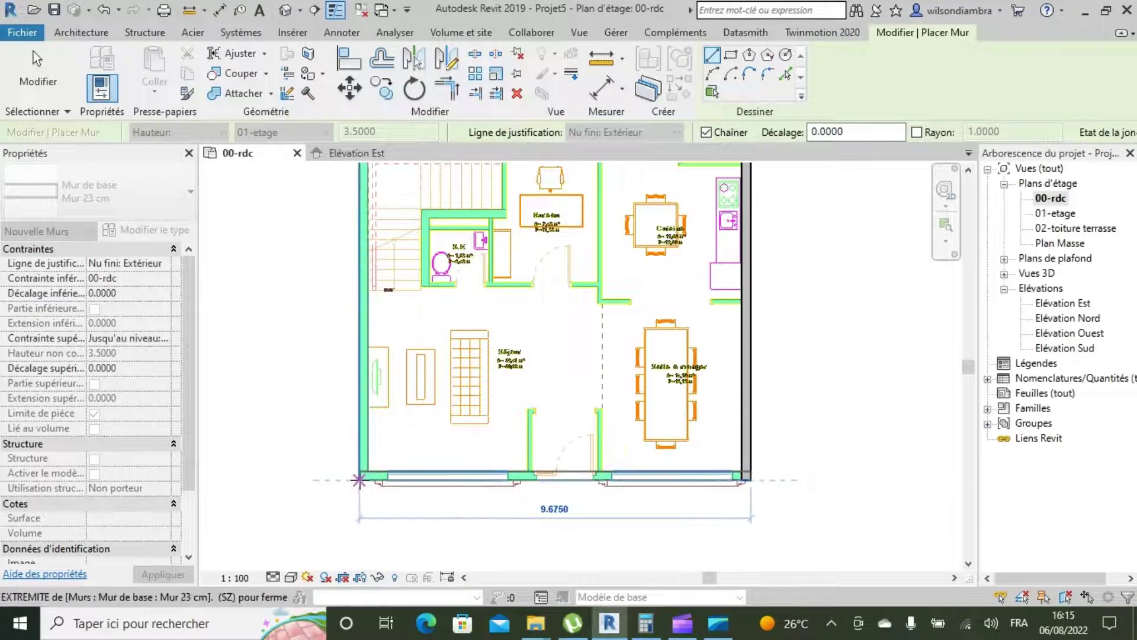
{"action": "left_click", "coordinate": [359, 480]}
{"action": "scroll", "coordinate": [358, 480], "scroll_direction": "down", "scroll_amount": 2}
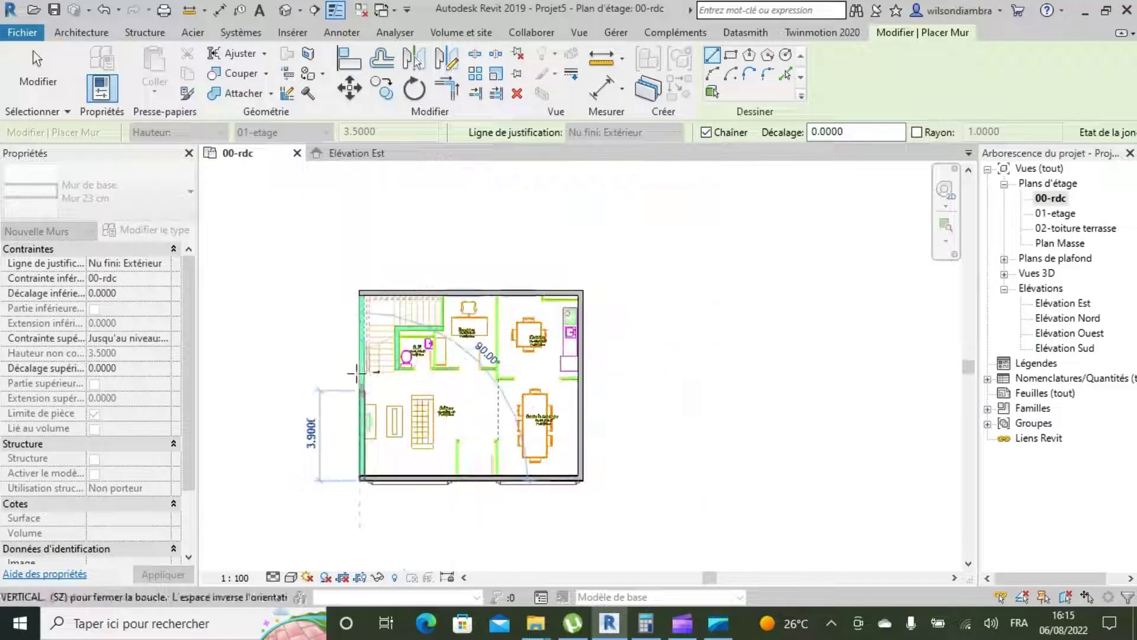
{"action": "left_click", "coordinate": [362, 291]}
{"action": "key", "text": "Escape"}
{"action": "key", "text": "Escape"}
- Draw the L-shaped Mur 23 cm wall between the staircase and the S.E room, ending at the Bureau corner
{"action": "scroll", "coordinate": [485, 302], "scroll_direction": "up", "scroll_amount": 3}
{"action": "scroll", "coordinate": [536, 292], "scroll_direction": "up", "scroll_amount": 2}
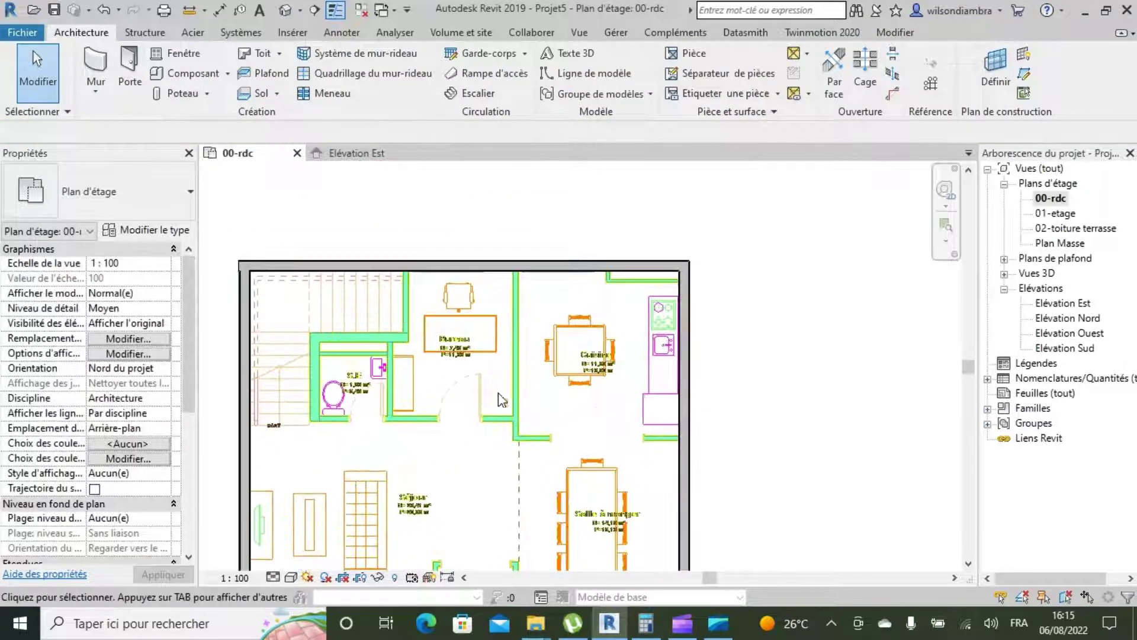
{"action": "scroll", "coordinate": [521, 356], "scroll_direction": "down", "scroll_amount": 3}
{"action": "scroll", "coordinate": [521, 355], "scroll_direction": "up", "scroll_amount": 3}
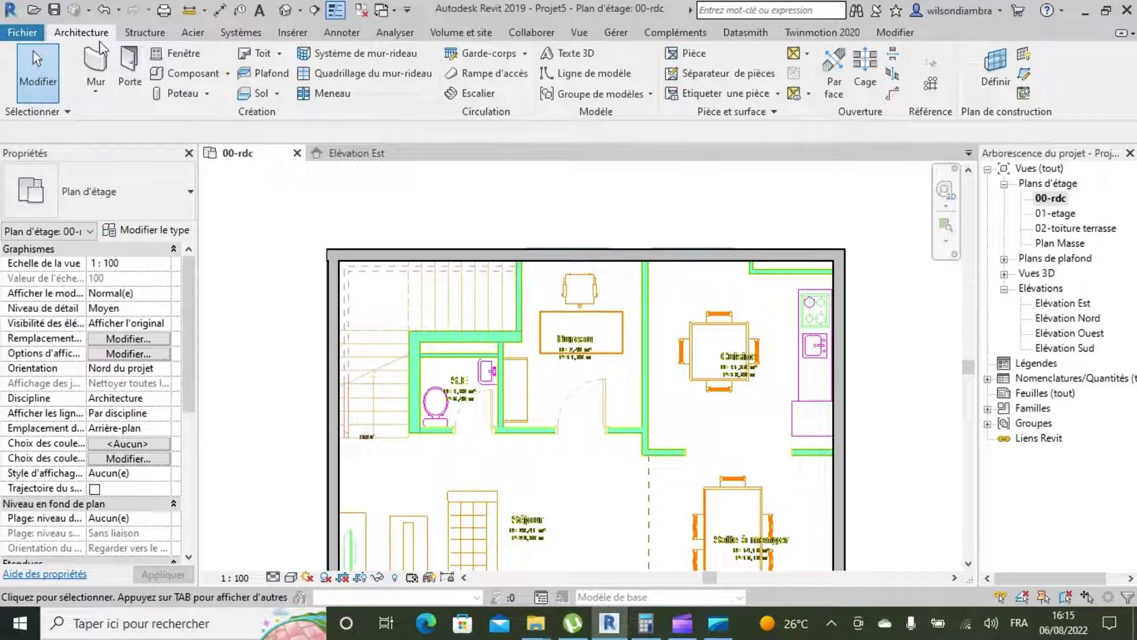
{"action": "left_click", "coordinate": [95, 68]}
{"action": "scroll", "coordinate": [344, 423], "scroll_direction": "up", "scroll_amount": 5}
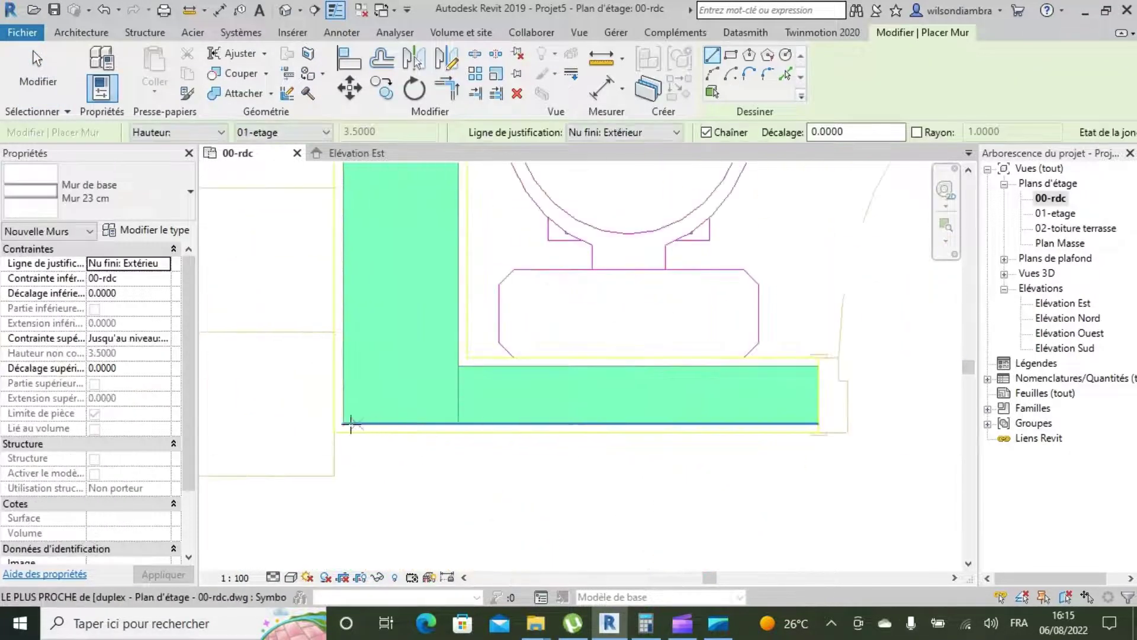
{"action": "left_click", "coordinate": [330, 429]}
{"action": "scroll", "coordinate": [319, 480], "scroll_direction": "down", "scroll_amount": 4}
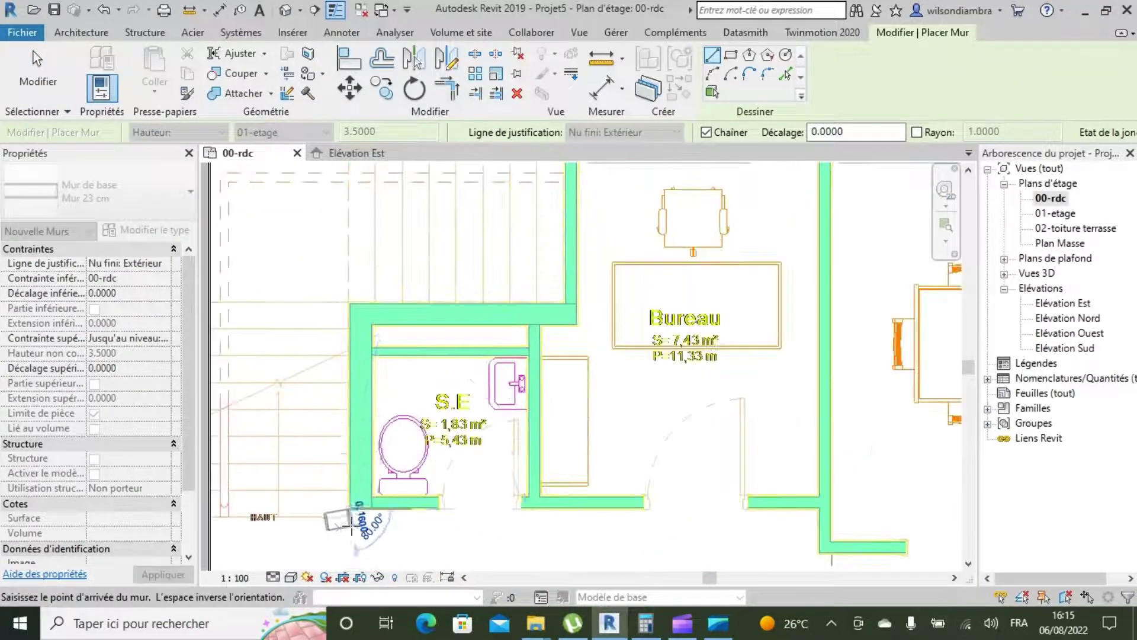
{"action": "scroll", "coordinate": [368, 332], "scroll_direction": "up", "scroll_amount": 3}
{"action": "left_click", "coordinate": [315, 247]}
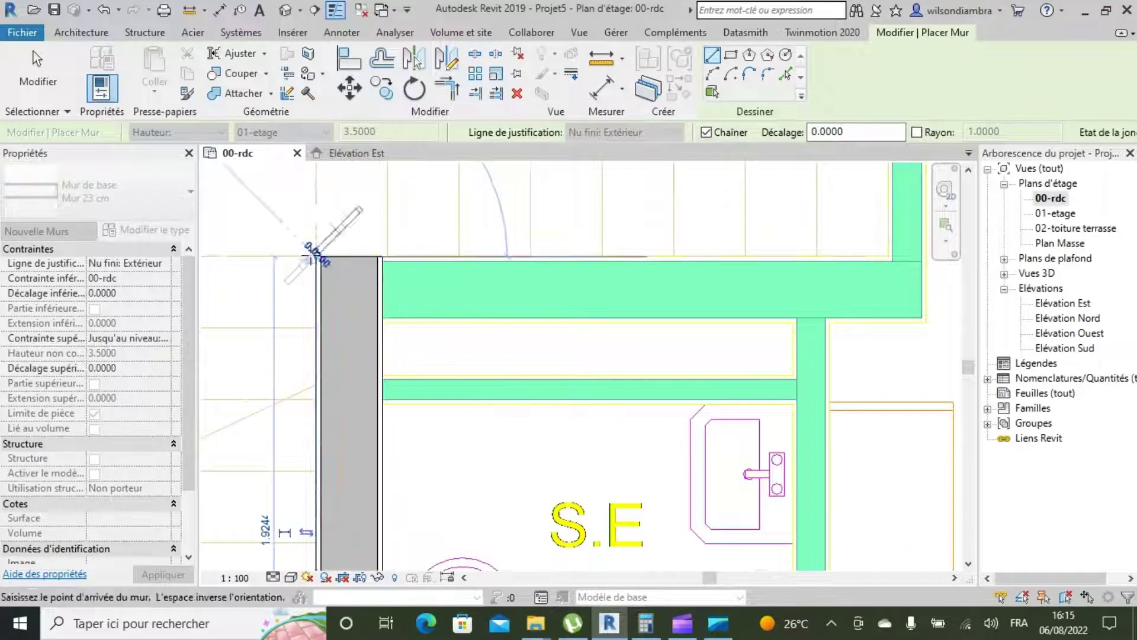
{"action": "scroll", "coordinate": [314, 248], "scroll_direction": "down", "scroll_amount": 2}
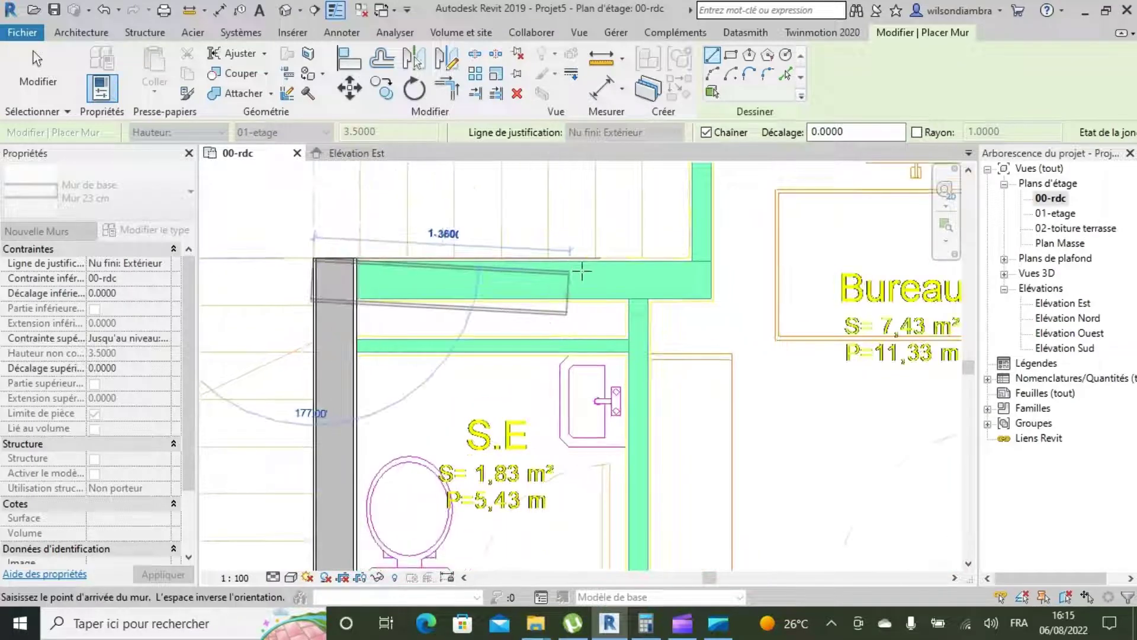
{"action": "left_click", "coordinate": [718, 260]}
{"action": "scroll", "coordinate": [718, 261], "scroll_direction": "down", "scroll_amount": 3}
{"action": "key", "text": "Escape"}
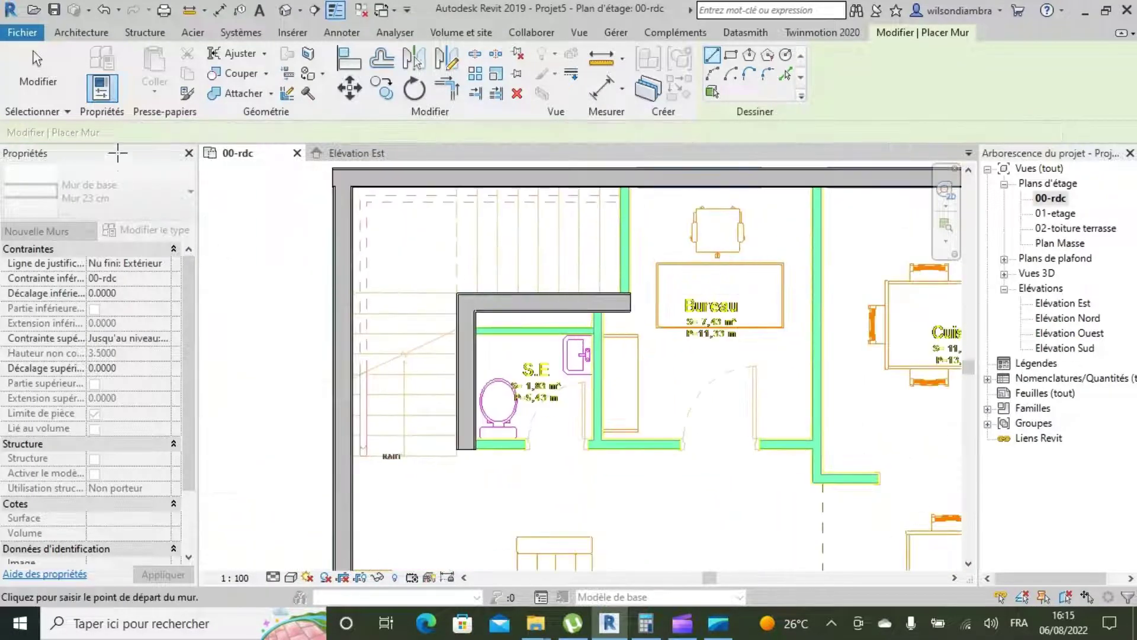
- Switch to the Mur 13 cm type and draw the wall separating S.E and Bureau from the Séjour
{"action": "left_click", "coordinate": [151, 202]}
{"action": "left_click", "coordinate": [54, 251]}
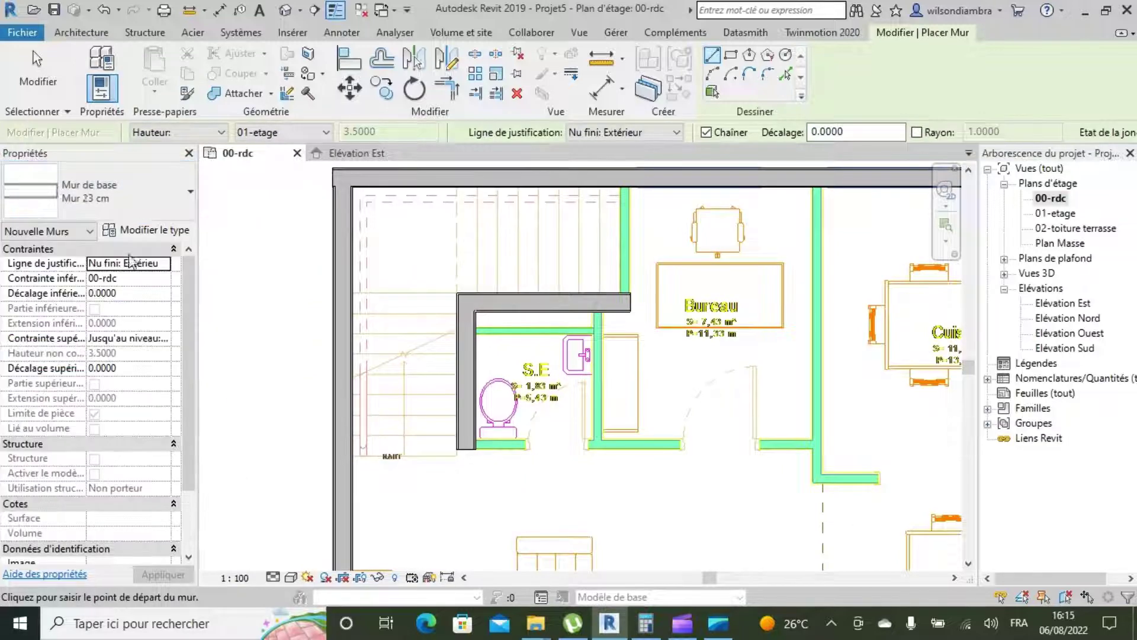
{"action": "scroll", "coordinate": [573, 439], "scroll_direction": "up", "scroll_amount": 3}
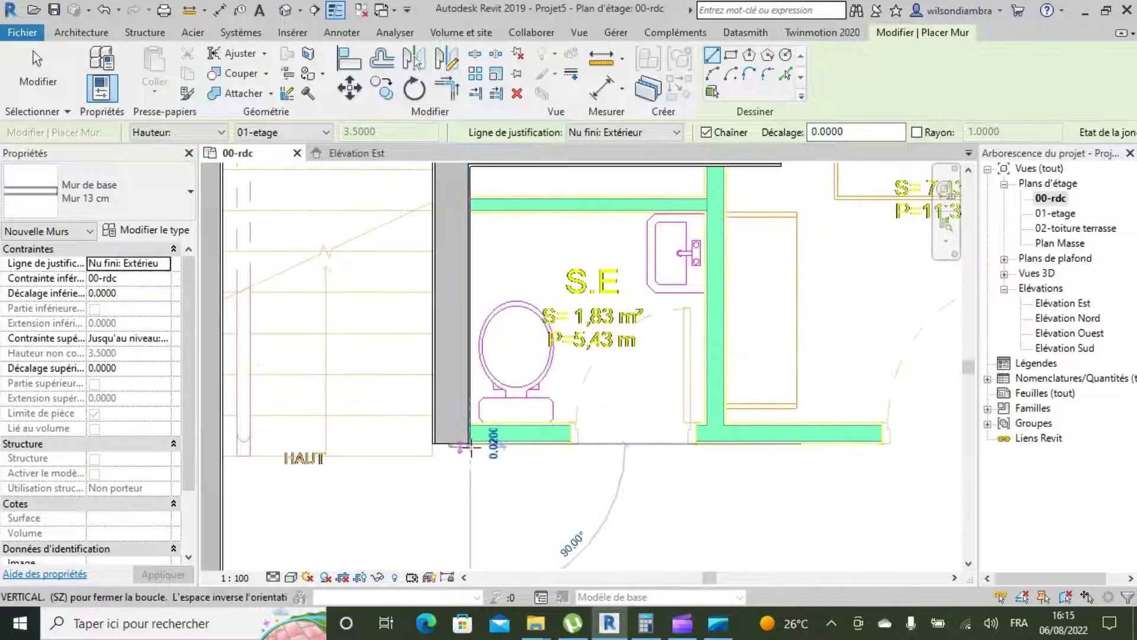
{"action": "left_click", "coordinate": [314, 438]}
{"action": "scroll", "coordinate": [592, 459], "scroll_direction": "down", "scroll_amount": 3}
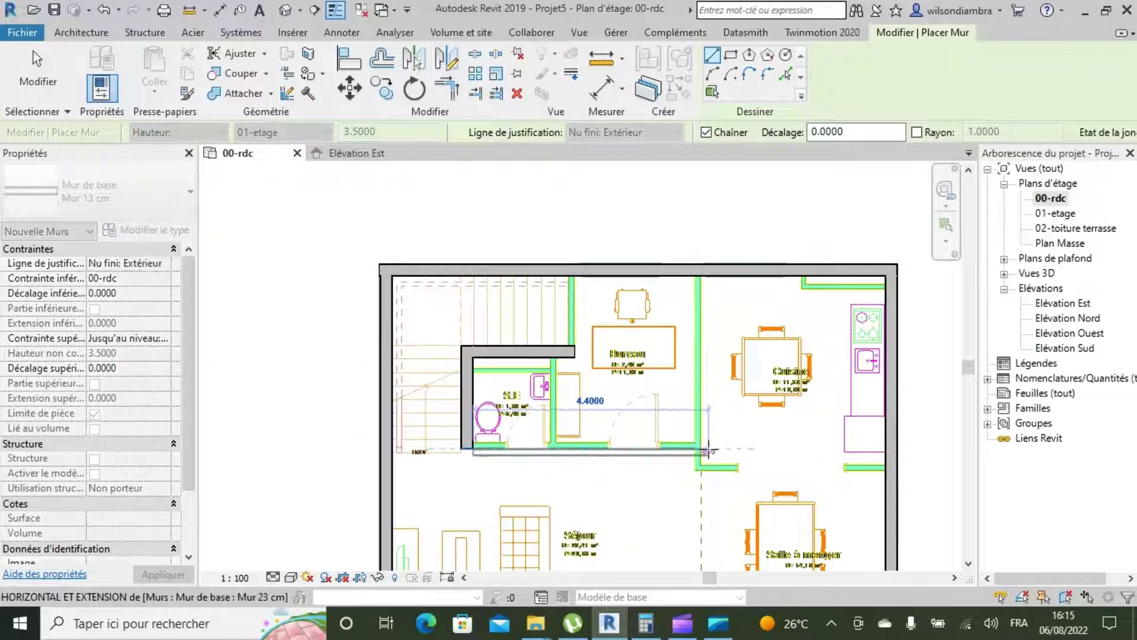
{"action": "left_click", "coordinate": [700, 449]}
{"action": "key", "text": "Escape"}
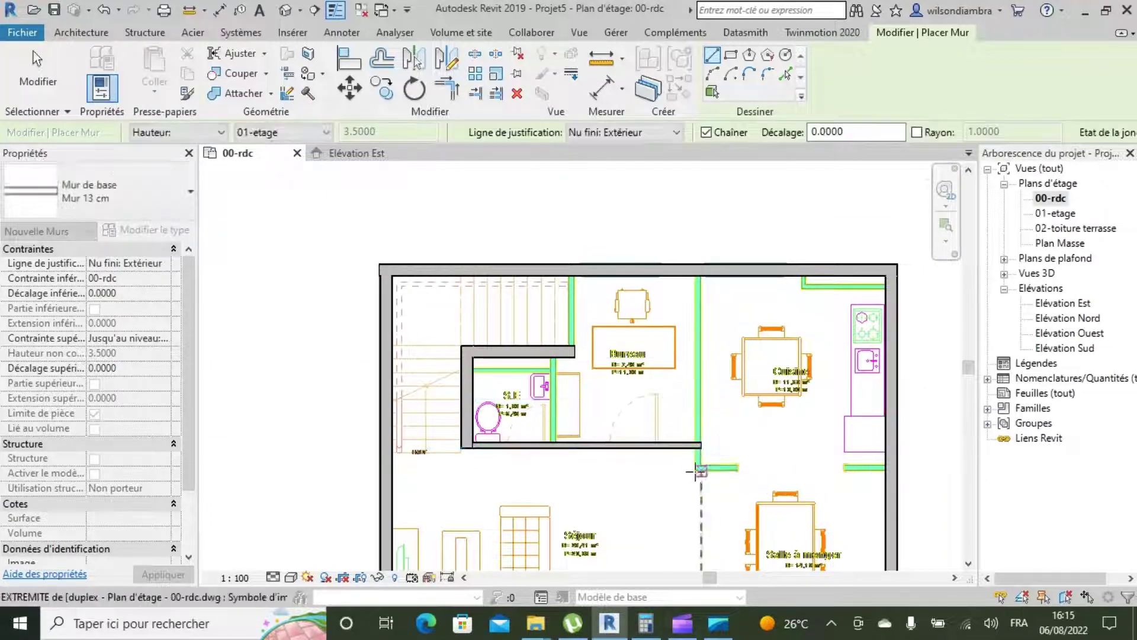
- Draw the Mur 13 cm partition between Bureau and Cuisine up to the inner face of the rear exterior wall
{"action": "scroll", "coordinate": [692, 472], "scroll_direction": "up", "scroll_amount": 1}
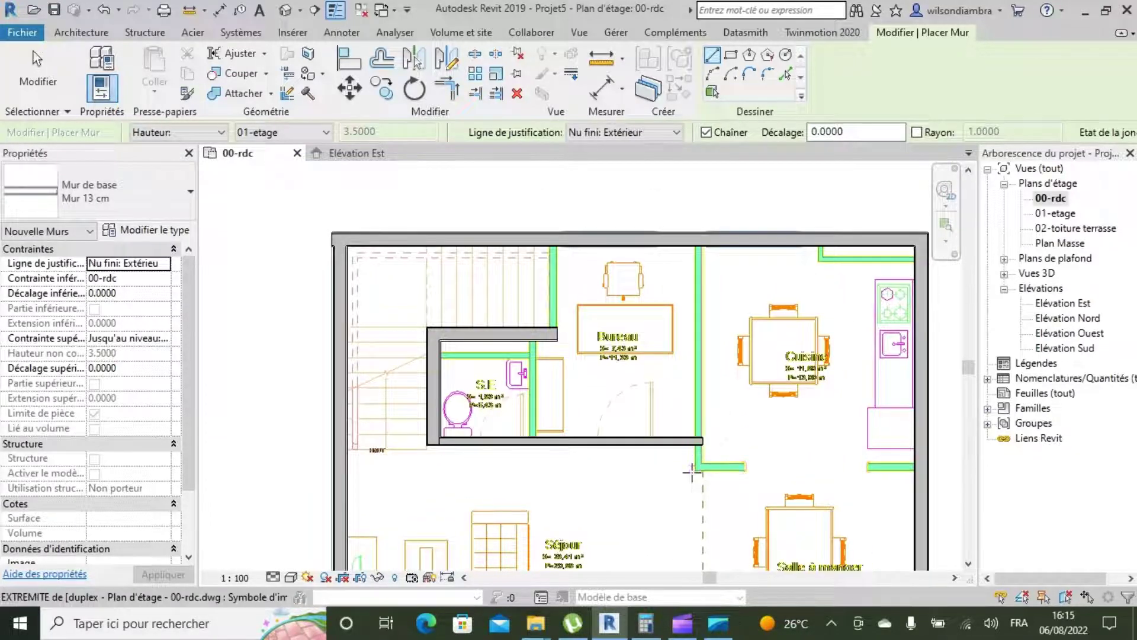
{"action": "left_click", "coordinate": [692, 472]}
{"action": "scroll", "coordinate": [696, 248], "scroll_direction": "up", "scroll_amount": 2}
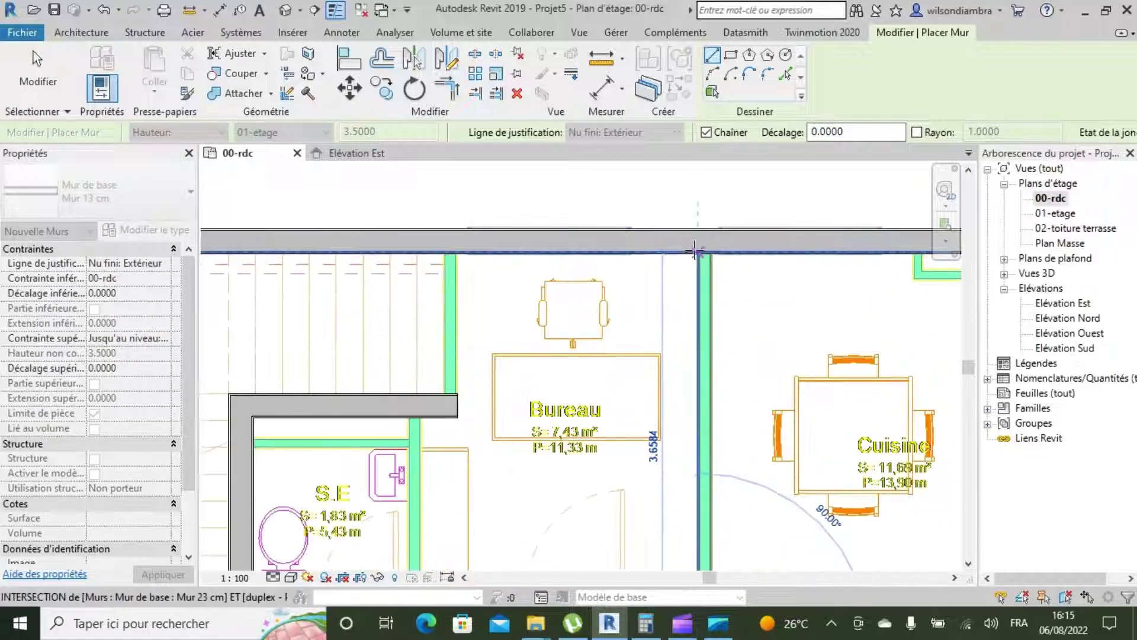
{"action": "left_click", "coordinate": [698, 252]}
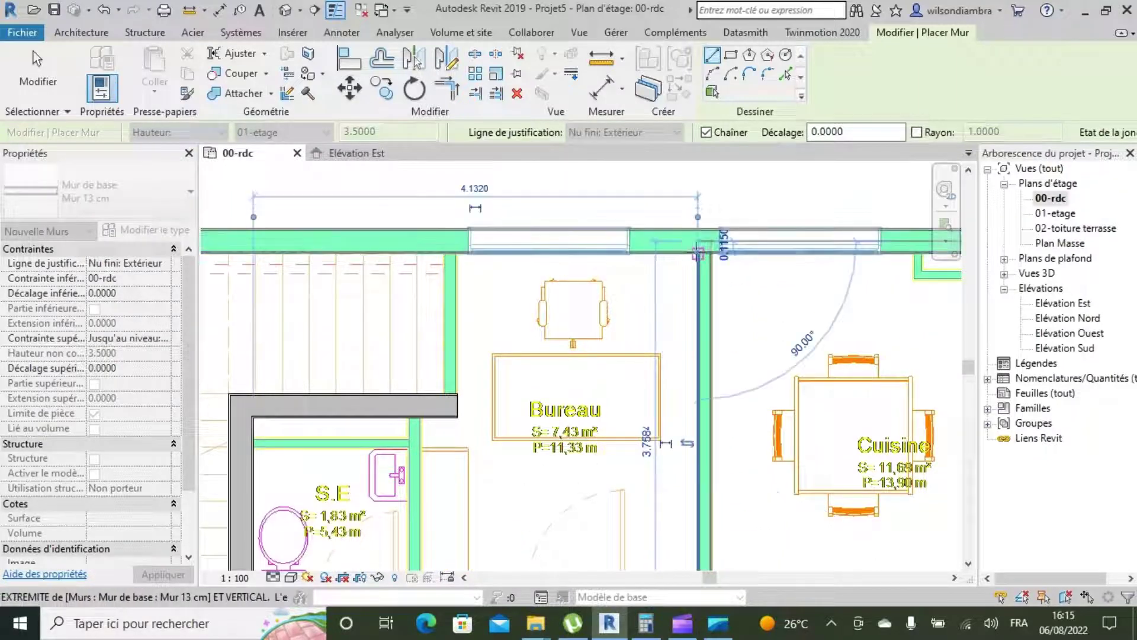
- Draw the Mur 13 cm partition between the staircase and Bureau, joining the rear exterior wall to the 23 cm stair wall
{"action": "scroll", "coordinate": [603, 269], "scroll_direction": "down", "scroll_amount": 4}
{"action": "scroll", "coordinate": [603, 270], "scroll_direction": "up", "scroll_amount": 5}
{"action": "scroll", "coordinate": [507, 196], "scroll_direction": "up", "scroll_amount": 1}
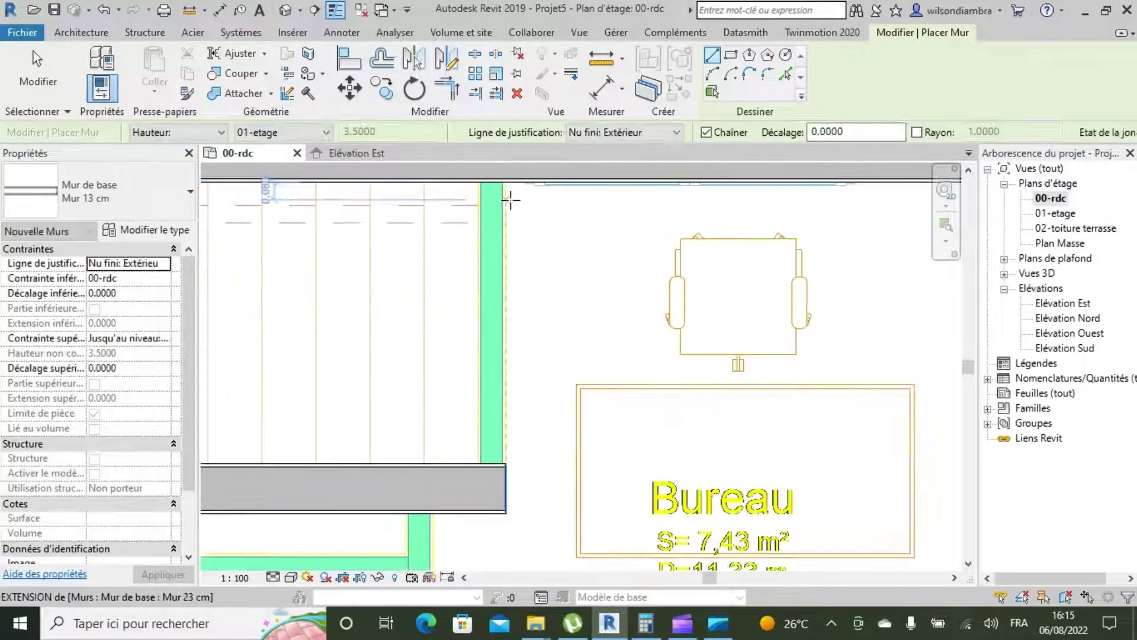
{"action": "left_click", "coordinate": [512, 492]}
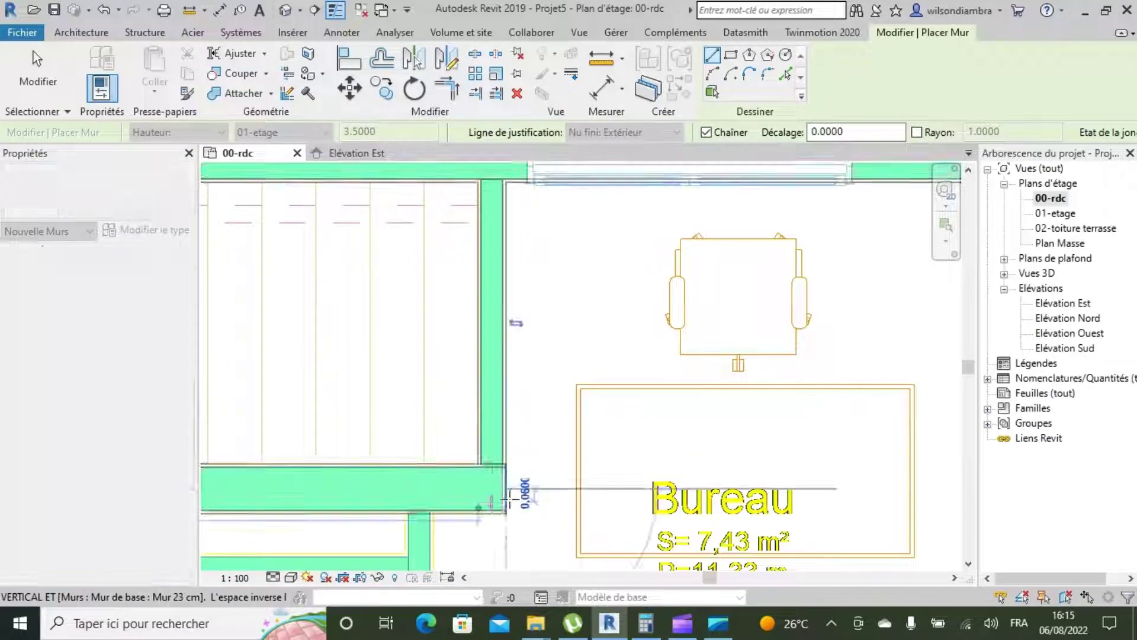
- Draw the Mur 13 cm partition between S.E and Bureau, from the Séjour-side wall to the 23 cm stair wall
{"action": "scroll", "coordinate": [498, 355], "scroll_direction": "down", "scroll_amount": 3}
{"action": "scroll", "coordinate": [456, 542], "scroll_direction": "down", "scroll_amount": 1}
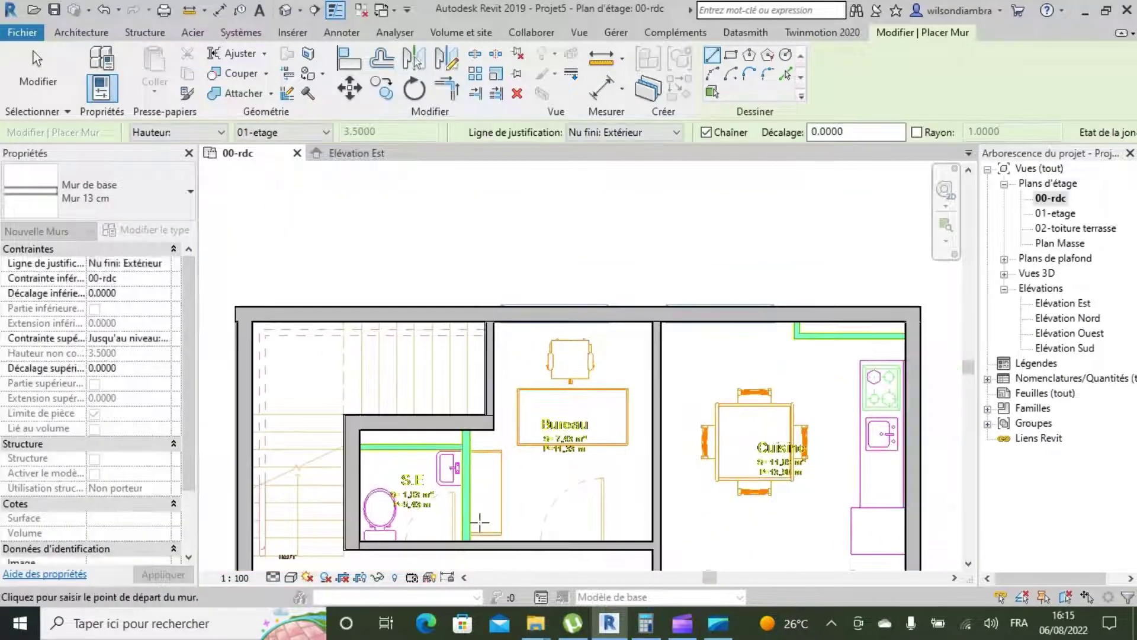
{"action": "left_click", "coordinate": [472, 538]}
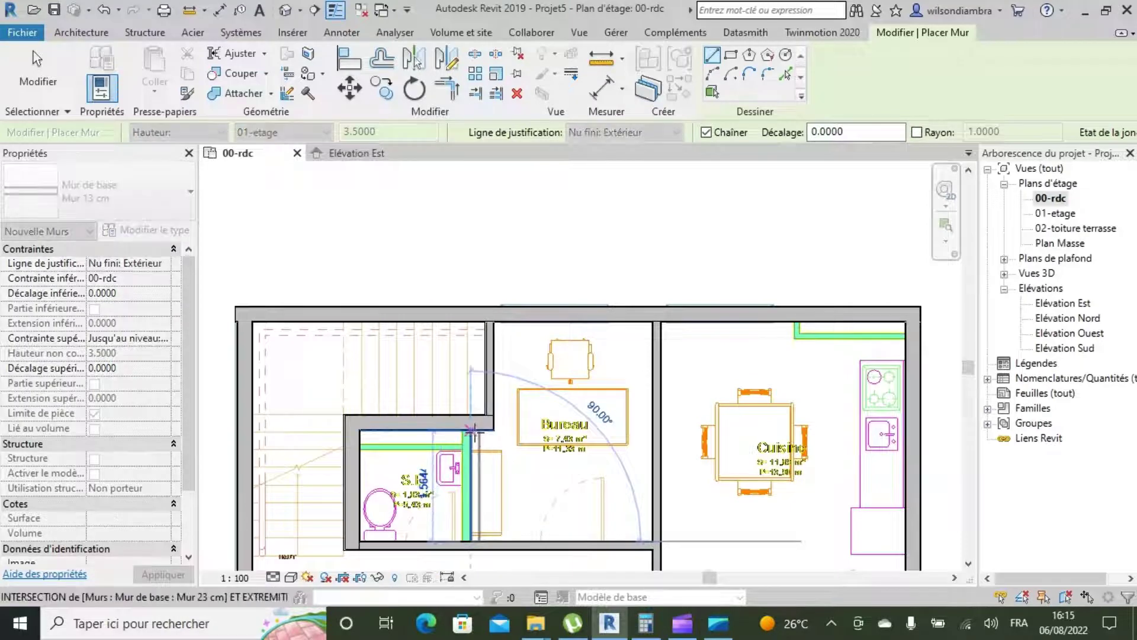
{"action": "key", "text": "Escape"}
{"action": "key", "text": "Escape"}
- Draw a Mur 13 cm wall between Cuisine and Salle à manger, from the end of the Bureau partition to the exterior wall
{"action": "scroll", "coordinate": [558, 472], "scroll_direction": "up", "scroll_amount": 5}
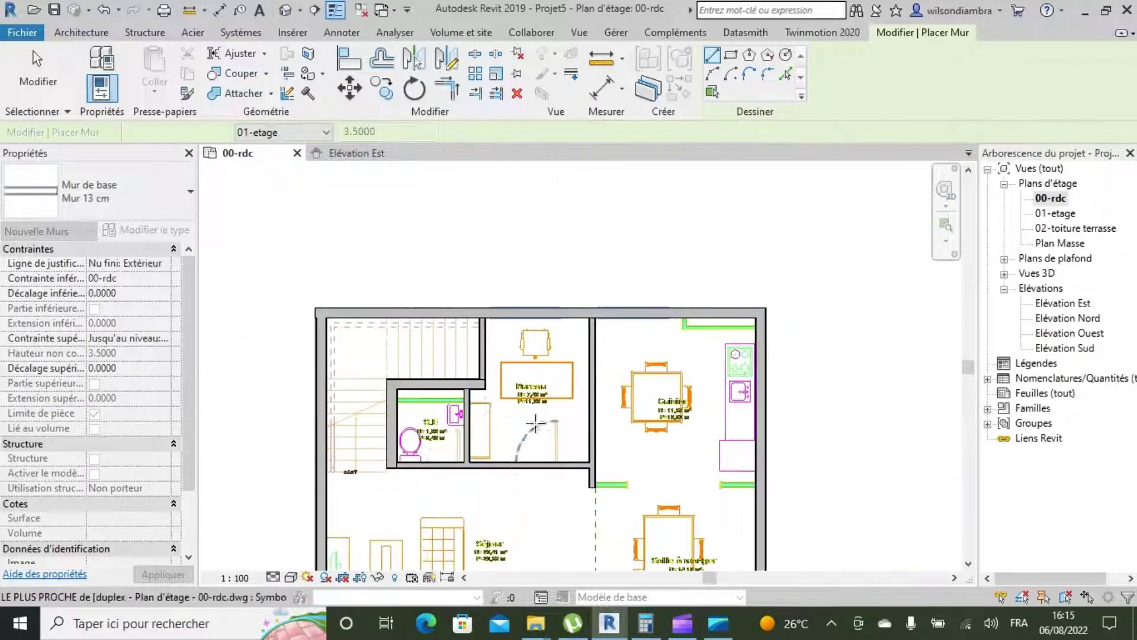
{"action": "left_click", "coordinate": [559, 472]}
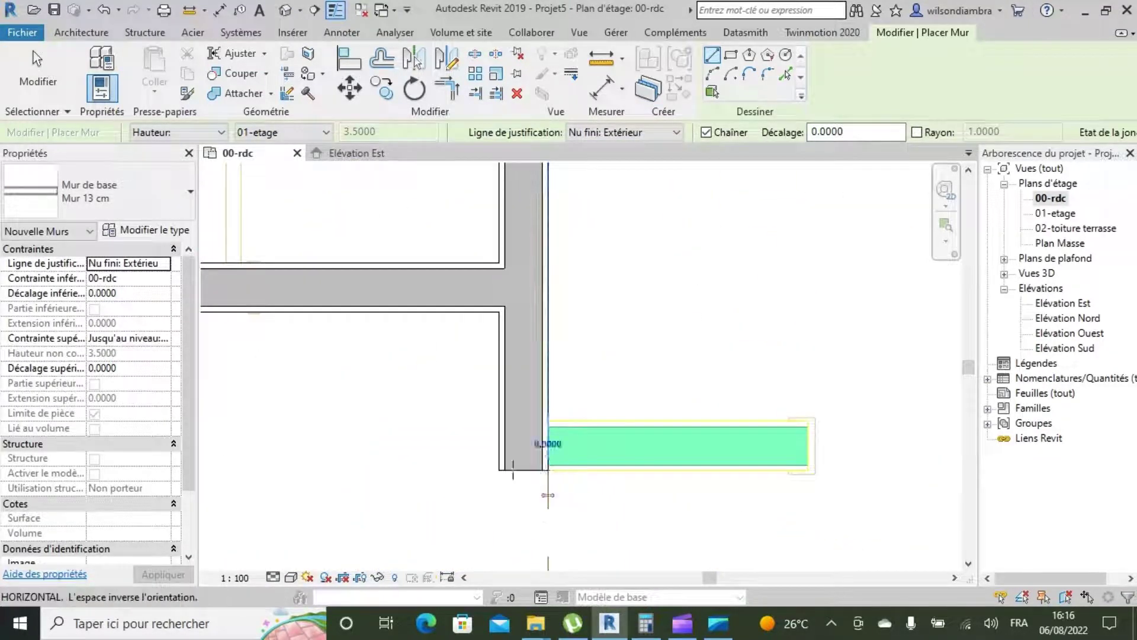
{"action": "scroll", "coordinate": [546, 452], "scroll_direction": "down", "scroll_amount": 2}
{"action": "scroll", "coordinate": [698, 428], "scroll_direction": "down", "scroll_amount": 1}
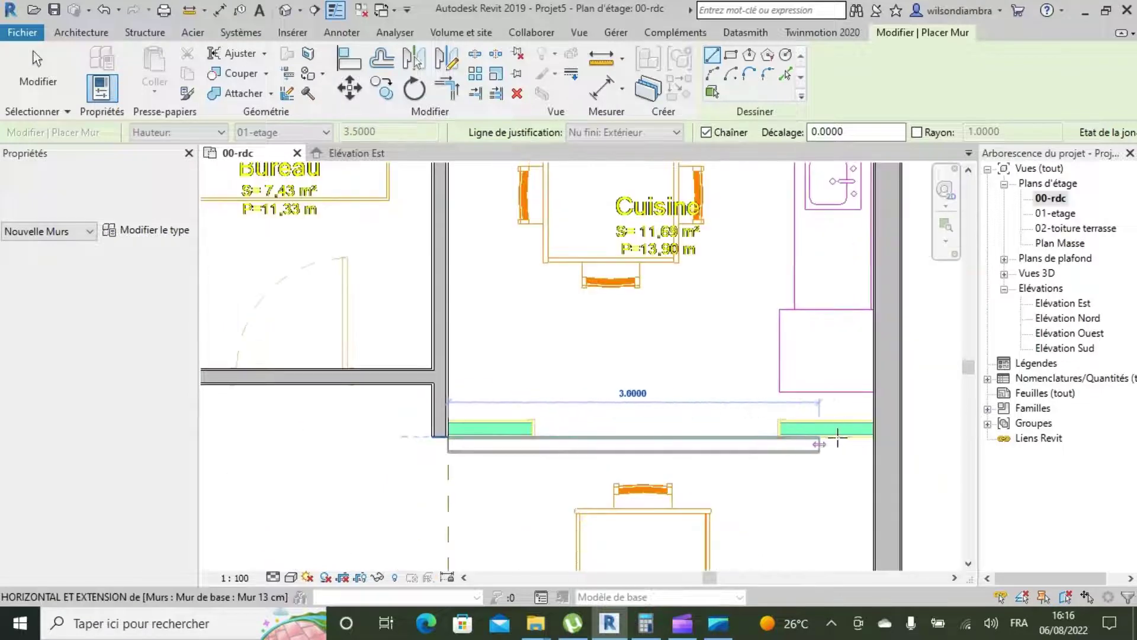
{"action": "left_click", "coordinate": [872, 436]}
{"action": "key", "text": "Escape"}
{"action": "key", "text": "Escape"}
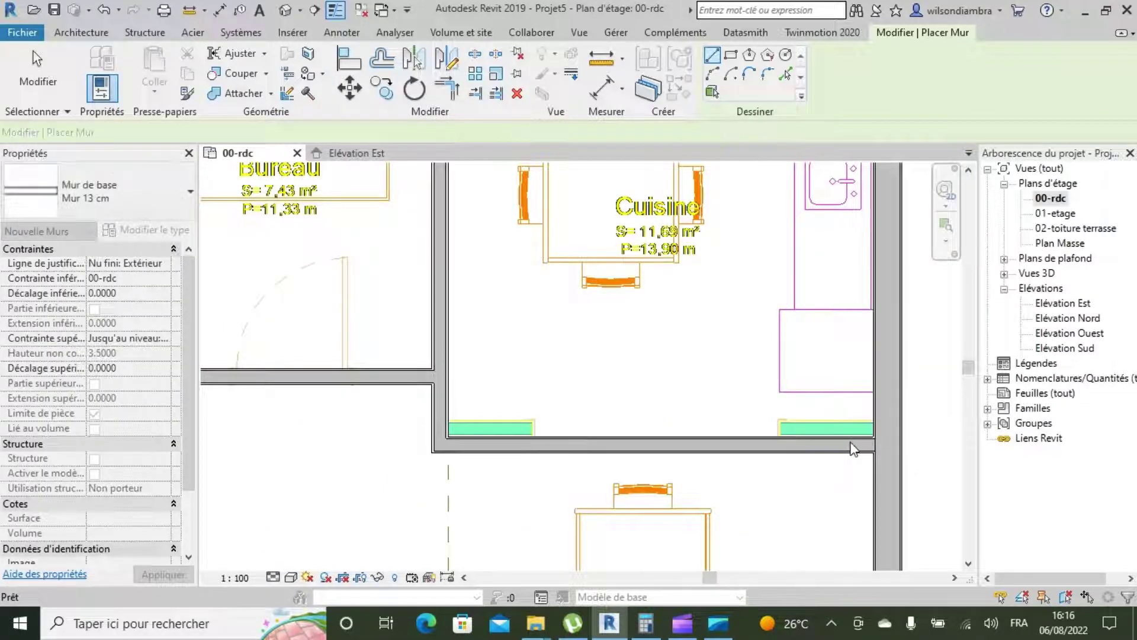
- Flip the wall between Cuisine and Salle à manger so it covers the DWG partition on the Cuisine side
{"action": "left_click", "coordinate": [758, 436]}
{"action": "scroll", "coordinate": [526, 307], "scroll_direction": "down", "scroll_amount": 5}
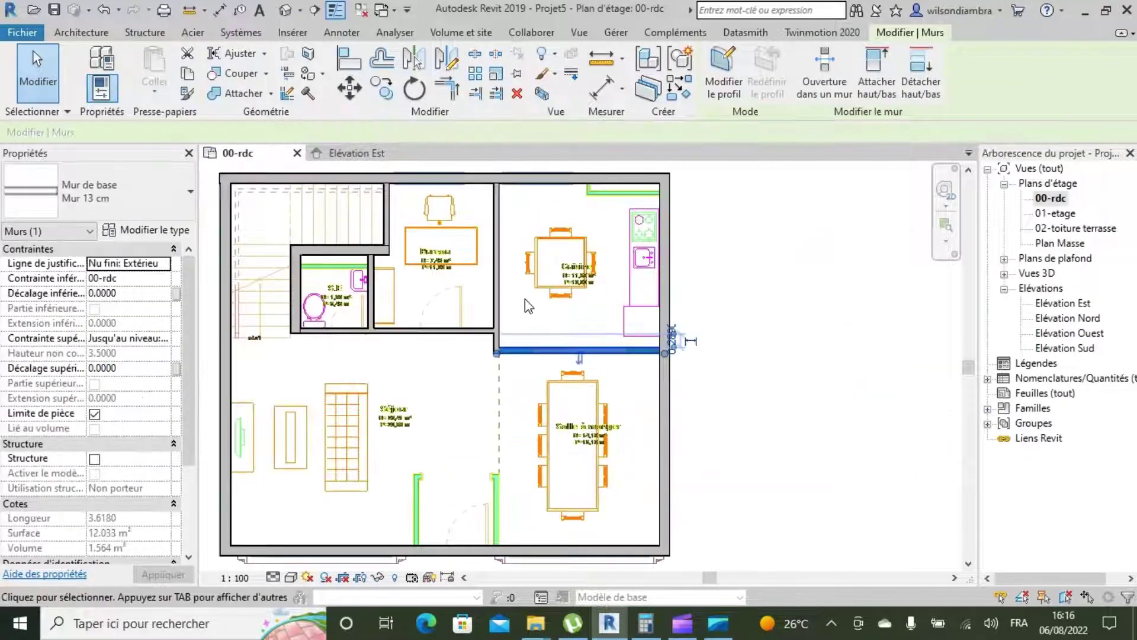
{"action": "scroll", "coordinate": [426, 528], "scroll_direction": "up", "scroll_amount": 1}
{"action": "key", "text": "Escape"}
- Enclose the entrance area between Séjour and Salle à manger with three chained Mur 13 cm walls against the front exterior wall
{"action": "left_click", "coordinate": [95, 68]}
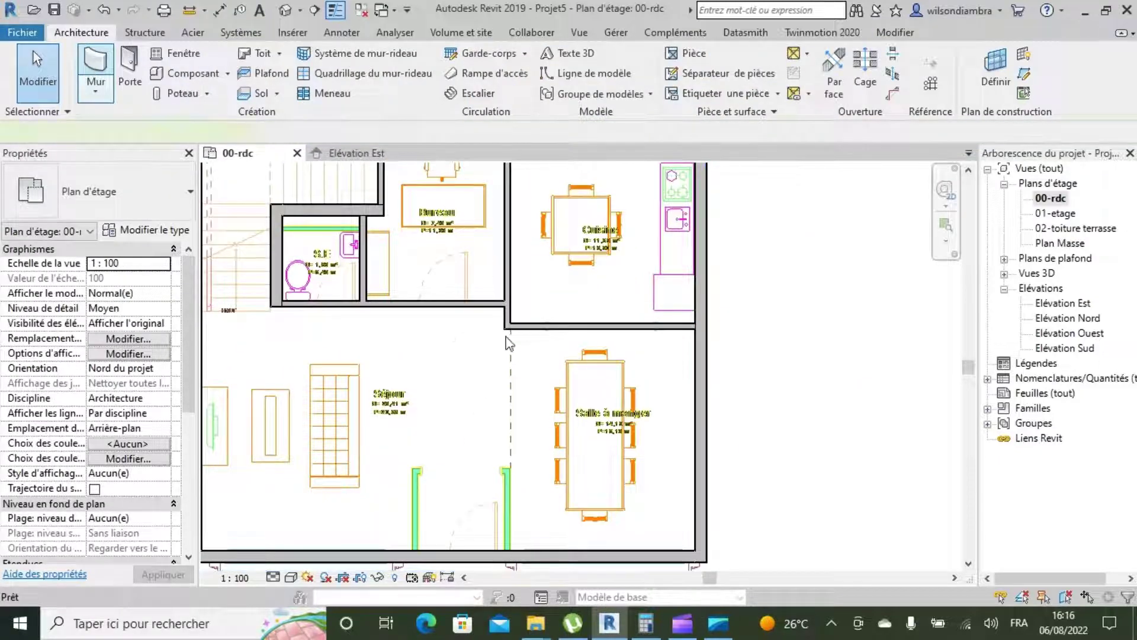
{"action": "scroll", "coordinate": [409, 490], "scroll_direction": "up", "scroll_amount": 5}
{"action": "left_click", "coordinate": [408, 490]}
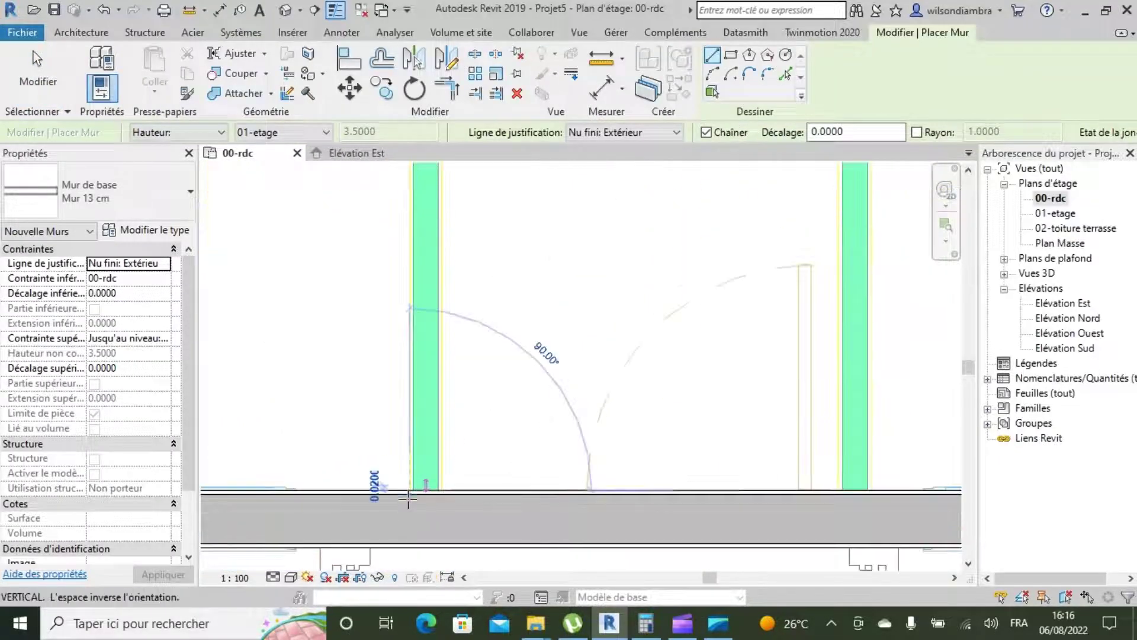
{"action": "scroll", "coordinate": [408, 490], "scroll_direction": "down", "scroll_amount": 3}
{"action": "left_click", "coordinate": [411, 350]}
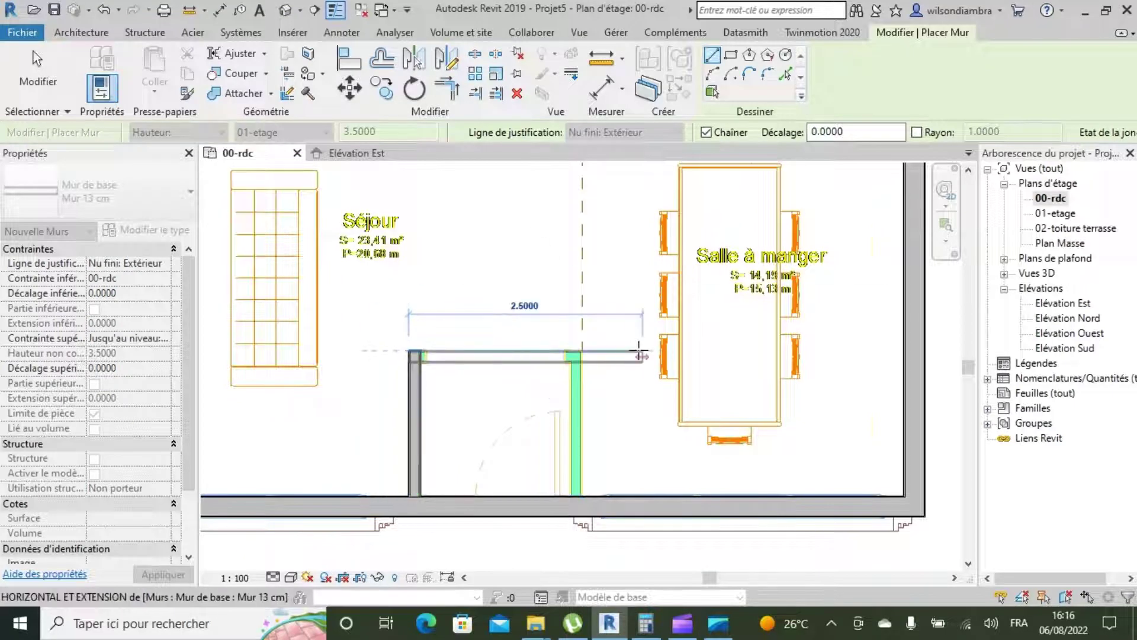
{"action": "left_click", "coordinate": [583, 348]}
{"action": "left_click", "coordinate": [582, 495]}
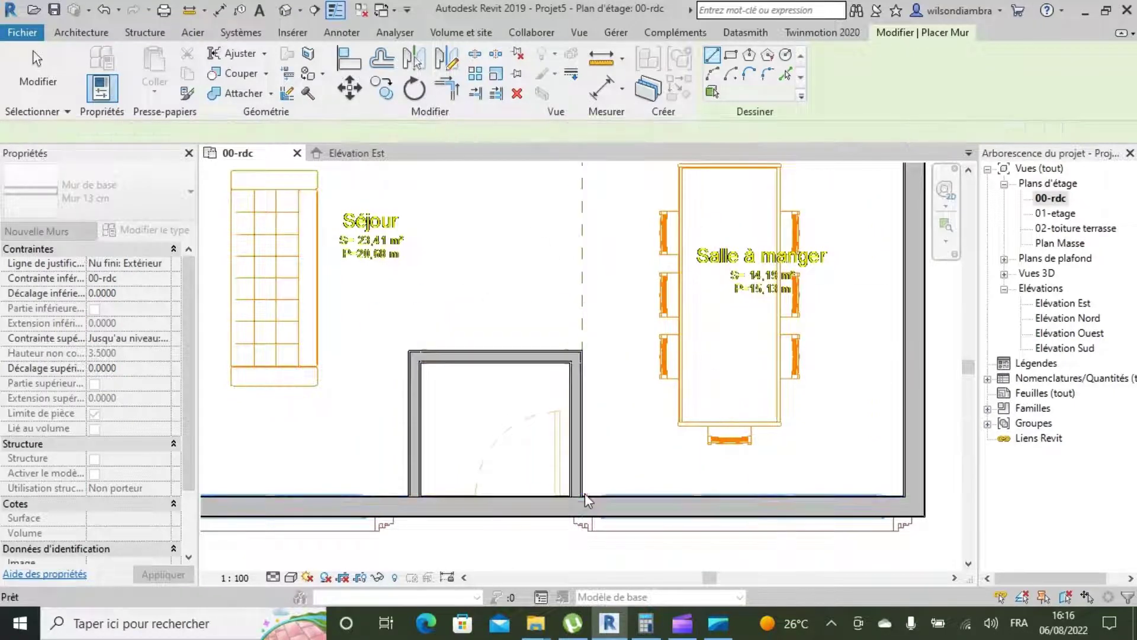
- Draw a Mur 10 cm wall across S.E along the green DWG partition, from the 23 cm stair wall to the Bureau partition
{"action": "scroll", "coordinate": [580, 491], "scroll_direction": "down", "scroll_amount": 4}
{"action": "key", "text": "Escape"}
{"action": "scroll", "coordinate": [457, 283], "scroll_direction": "up", "scroll_amount": 4}
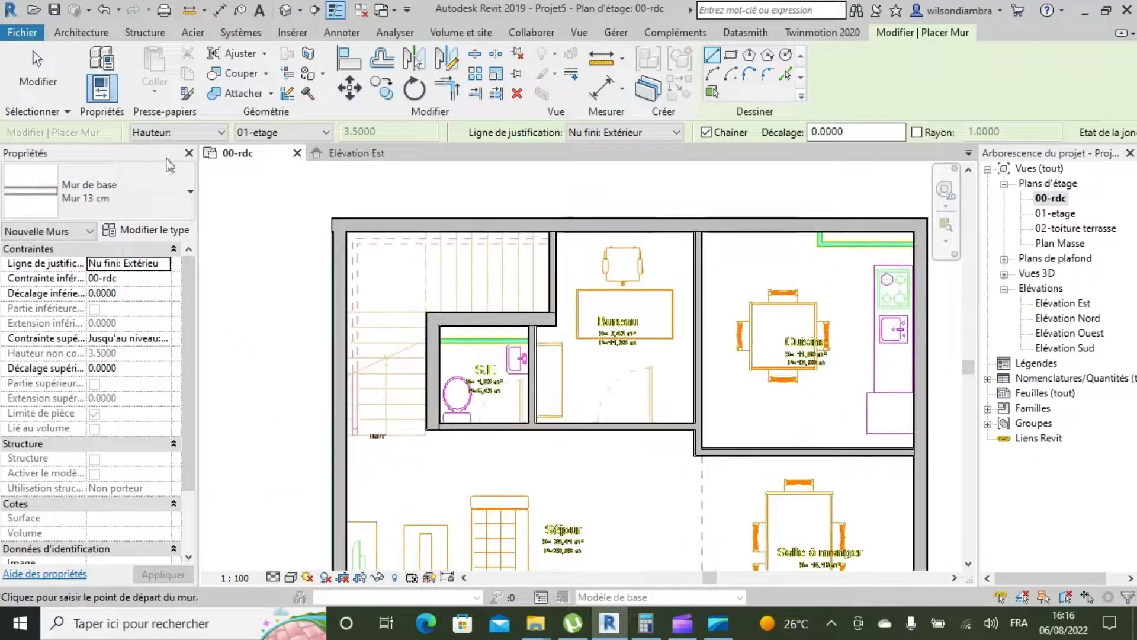
{"action": "left_click", "coordinate": [141, 180]}
{"action": "scroll", "coordinate": [112, 286], "scroll_direction": "up", "scroll_amount": 2}
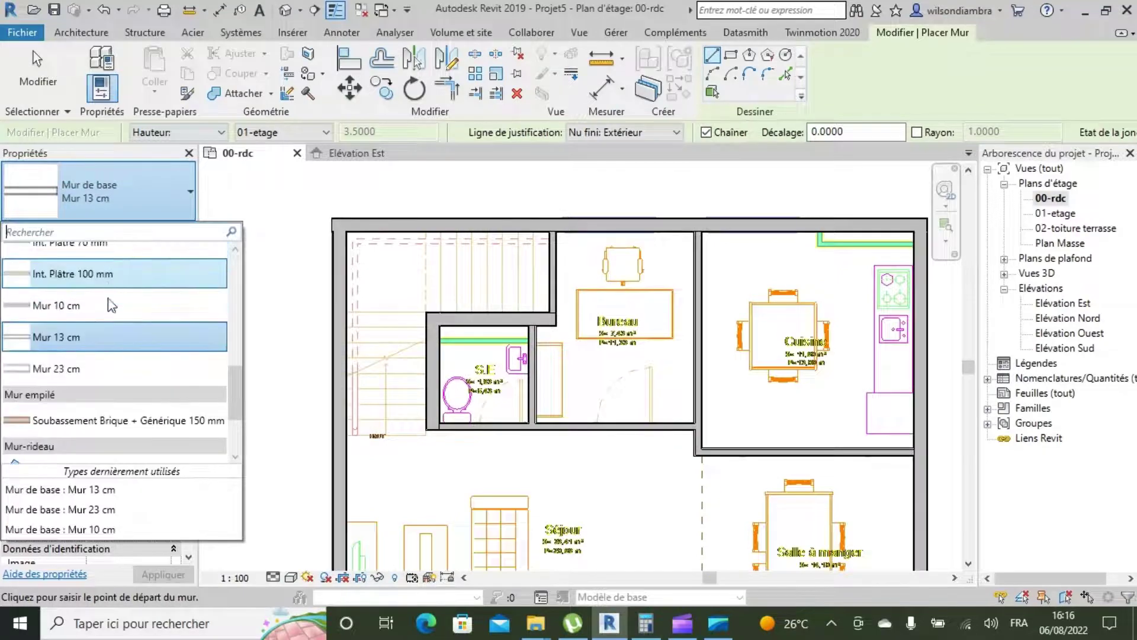
{"action": "left_click", "coordinate": [88, 303]}
{"action": "scroll", "coordinate": [477, 320], "scroll_direction": "up", "scroll_amount": 4}
{"action": "left_click", "coordinate": [477, 327]}
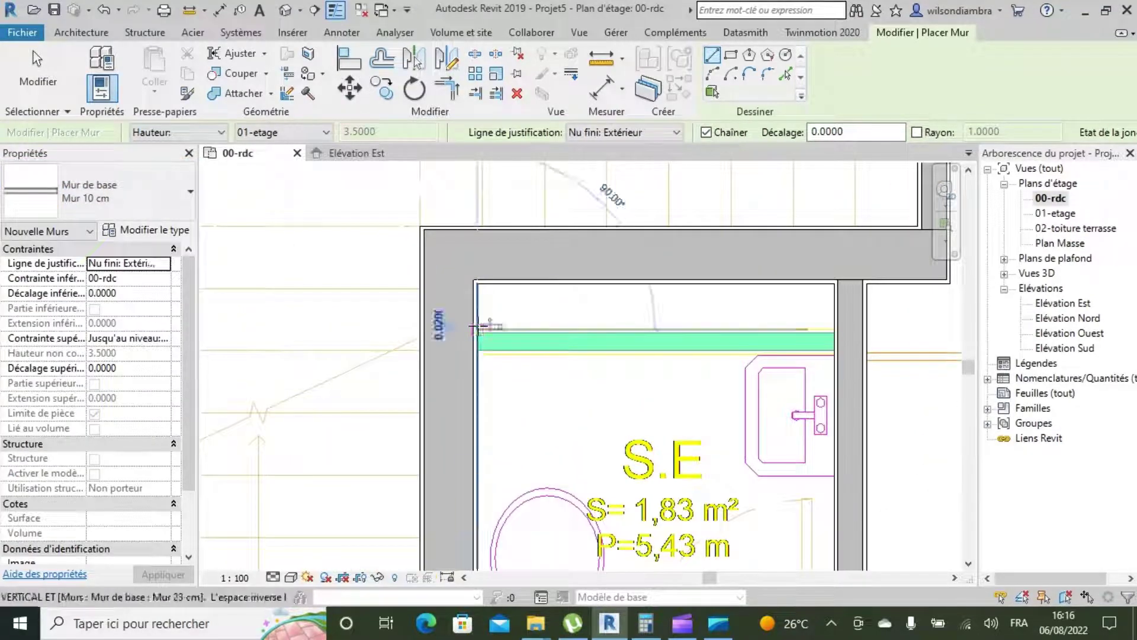
{"action": "left_click", "coordinate": [836, 327]}
{"action": "key", "text": "Escape"}
{"action": "key", "text": "Escape"}
{"action": "scroll", "coordinate": [359, 389], "scroll_direction": "down", "scroll_amount": 6}
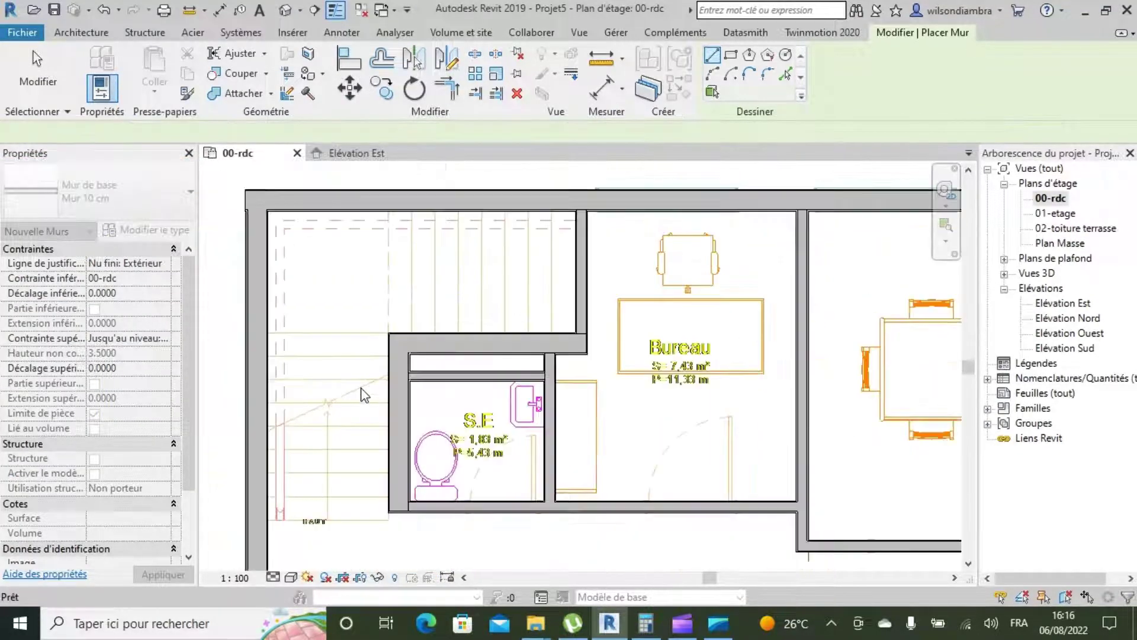
- Enclose the corner strip above the Cuisine cooktop with two chained Mur 10 cm walls, about 0.25 m and 1.5 m long
{"action": "scroll", "coordinate": [797, 281], "scroll_direction": "up", "scroll_amount": 5}
{"action": "left_click", "coordinate": [746, 264]}
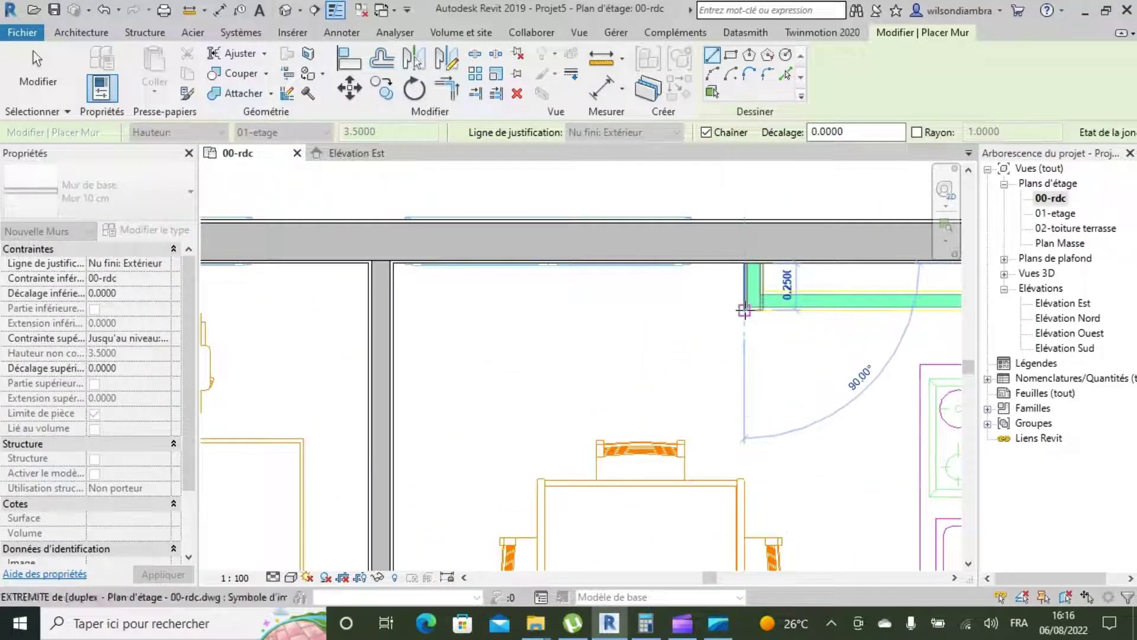
{"action": "left_click", "coordinate": [744, 308]}
{"action": "scroll", "coordinate": [474, 342], "scroll_direction": "down", "scroll_amount": 3}
{"action": "scroll", "coordinate": [654, 341], "scroll_direction": "up", "scroll_amount": 1}
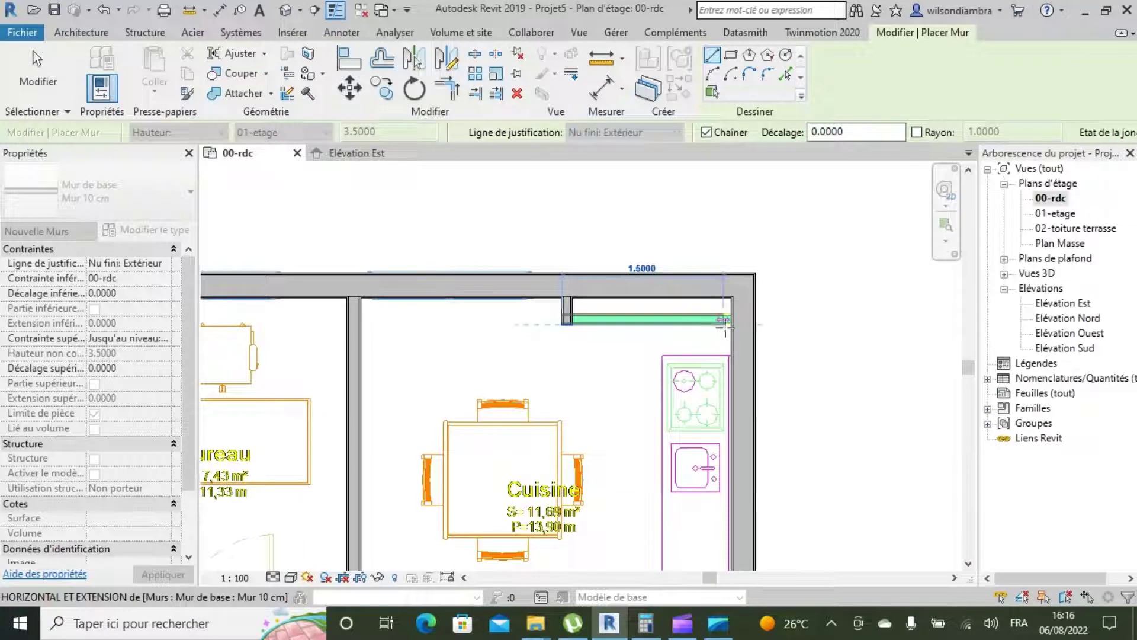
{"action": "left_click", "coordinate": [724, 323]}
{"action": "key", "text": "Escape"}
{"action": "key", "text": "Escape"}
{"action": "scroll", "coordinate": [730, 353], "scroll_direction": "down", "scroll_amount": 3}
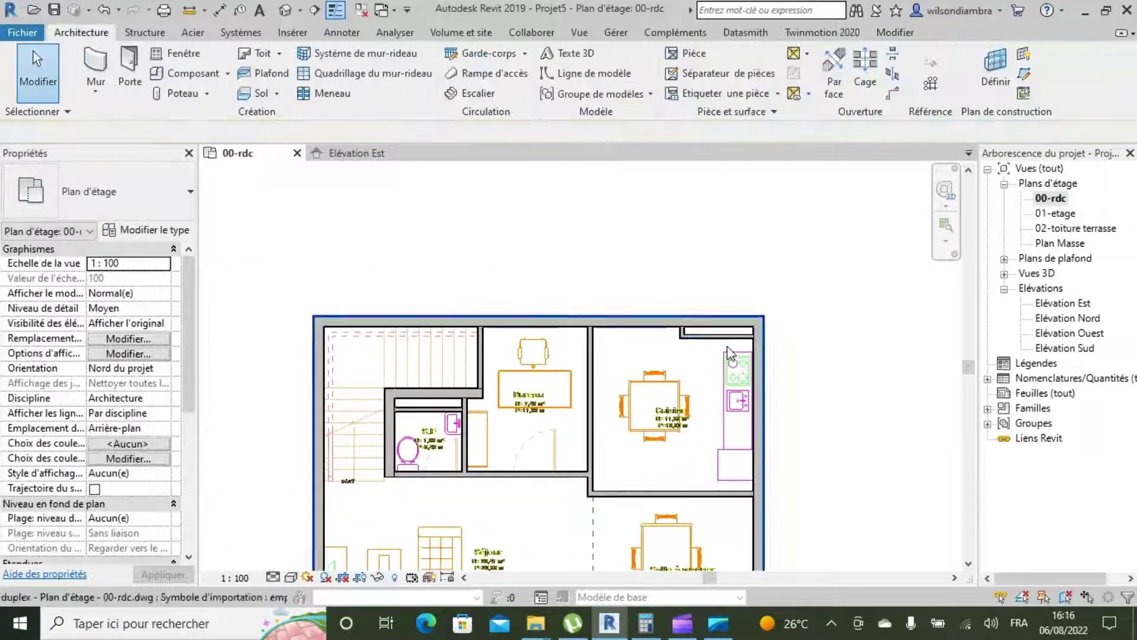
{"action": "scroll", "coordinate": [730, 353], "scroll_direction": "down", "scroll_amount": 2}
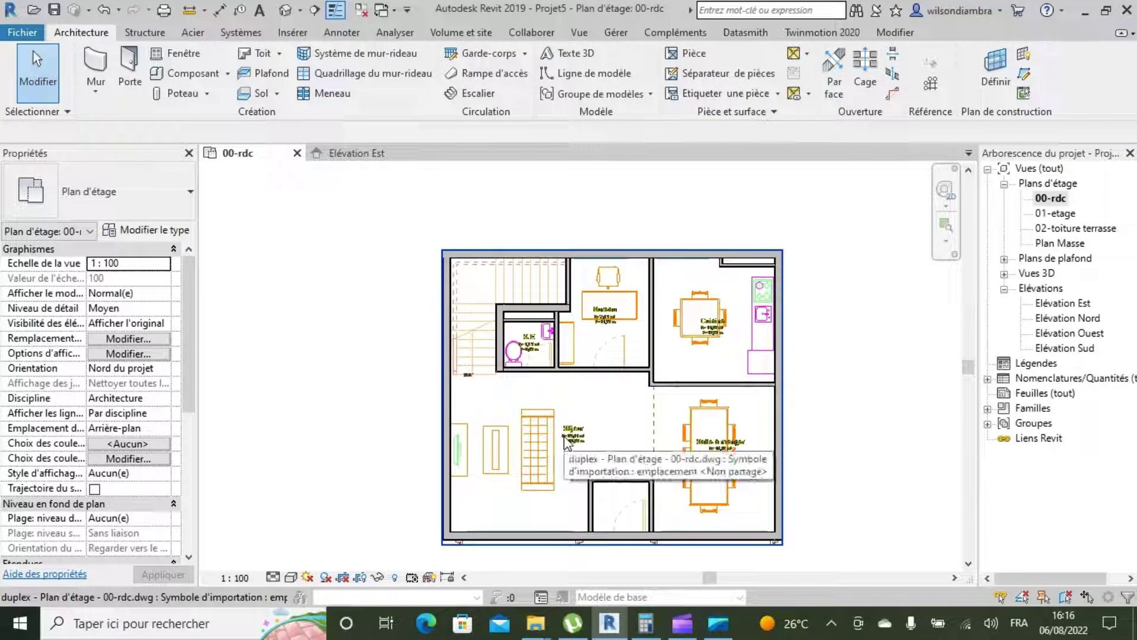
{"action": "scroll", "coordinate": [568, 483], "scroll_direction": "up", "scroll_amount": 3}
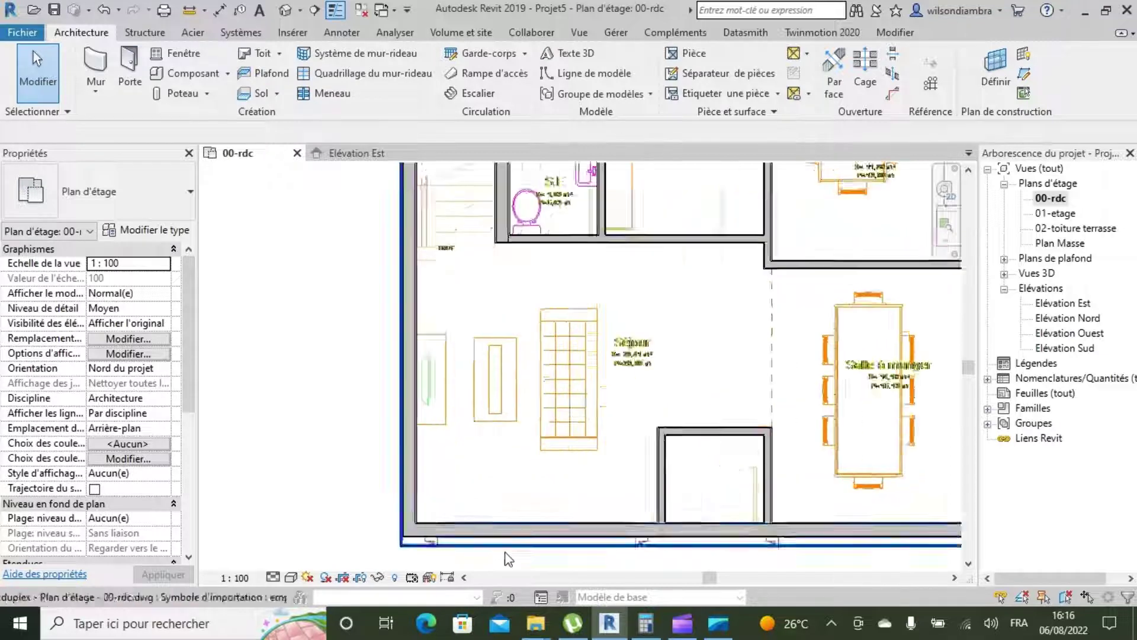
{"action": "scroll", "coordinate": [530, 515], "scroll_direction": "down", "scroll_amount": 2}
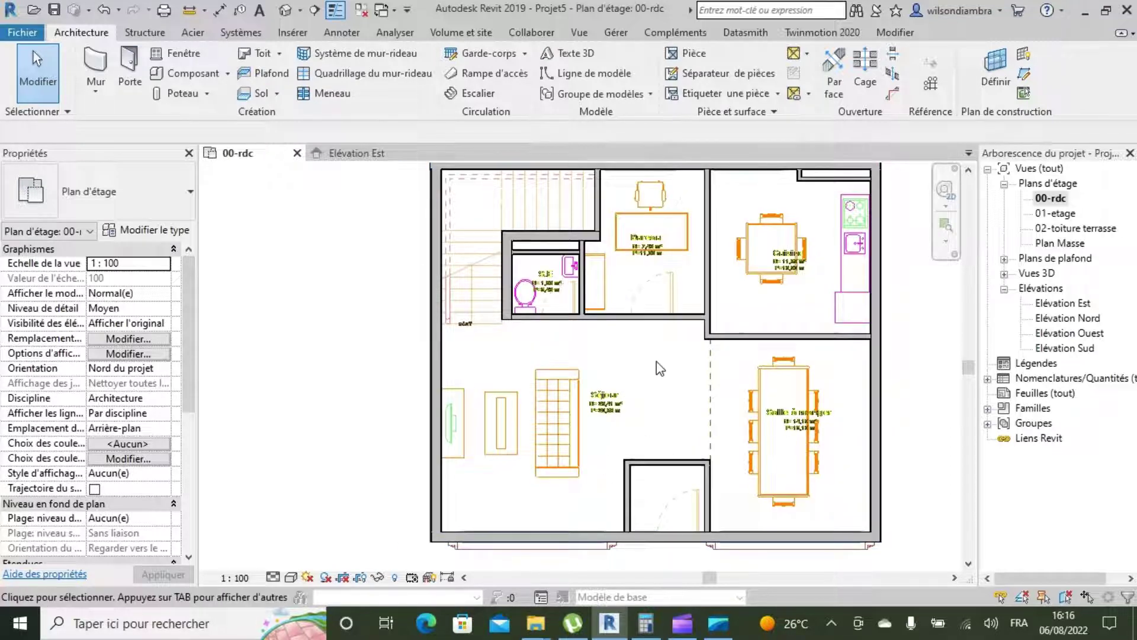
{"action": "scroll", "coordinate": [653, 343], "scroll_direction": "down", "scroll_amount": 2}
{"action": "scroll", "coordinate": [622, 373], "scroll_direction": "up", "scroll_amount": 2}
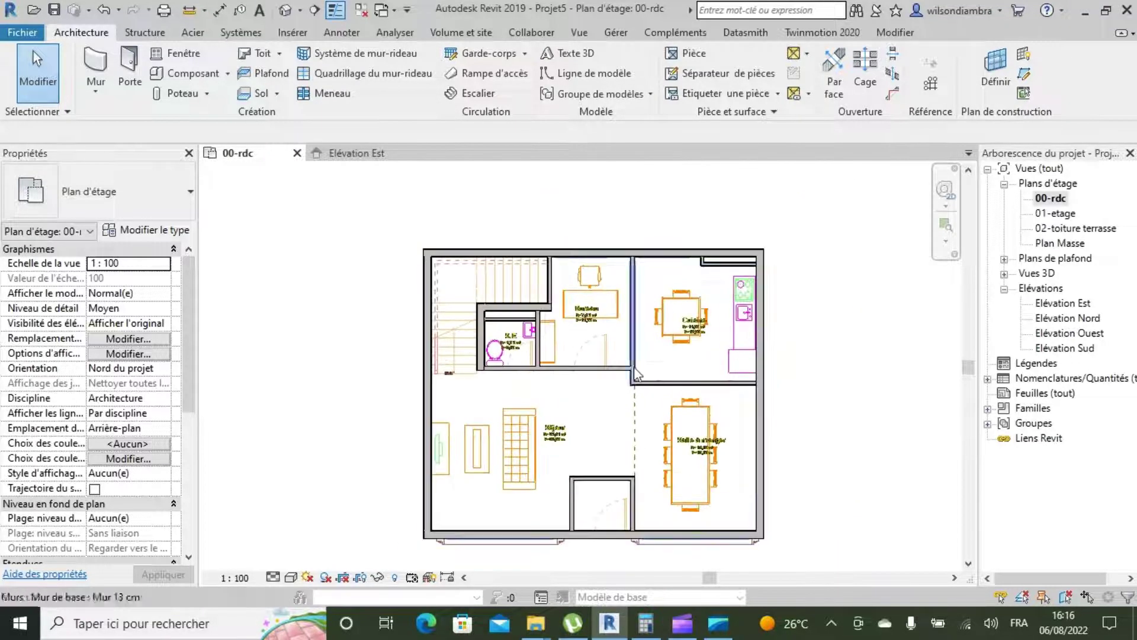
{"action": "scroll", "coordinate": [608, 398], "scroll_direction": "down", "scroll_amount": 1}
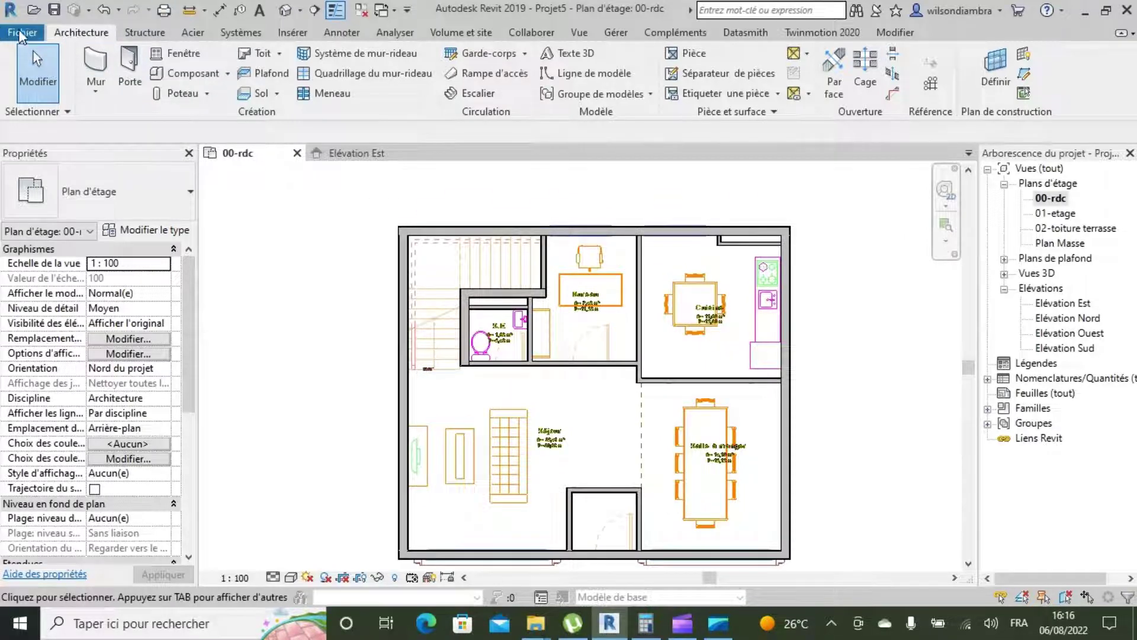
- Start placing a door and duplicate the Int. Simple PP (0.73m x 2.04m) type as Porte 90 cm
{"action": "left_click", "coordinate": [130, 71]}
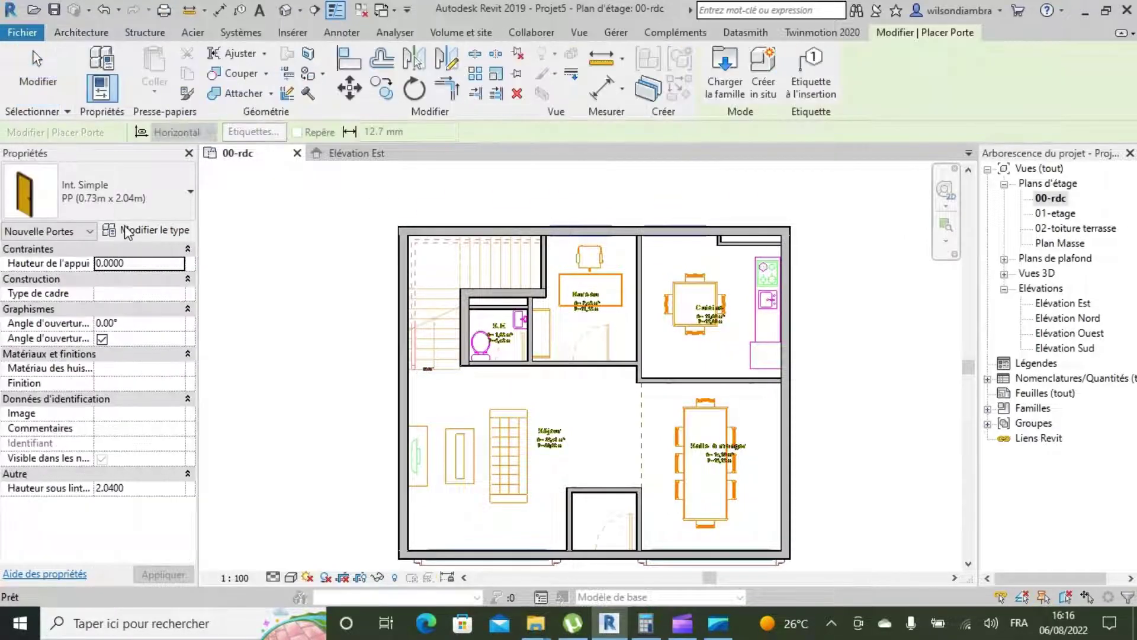
{"action": "left_click", "coordinate": [83, 200]}
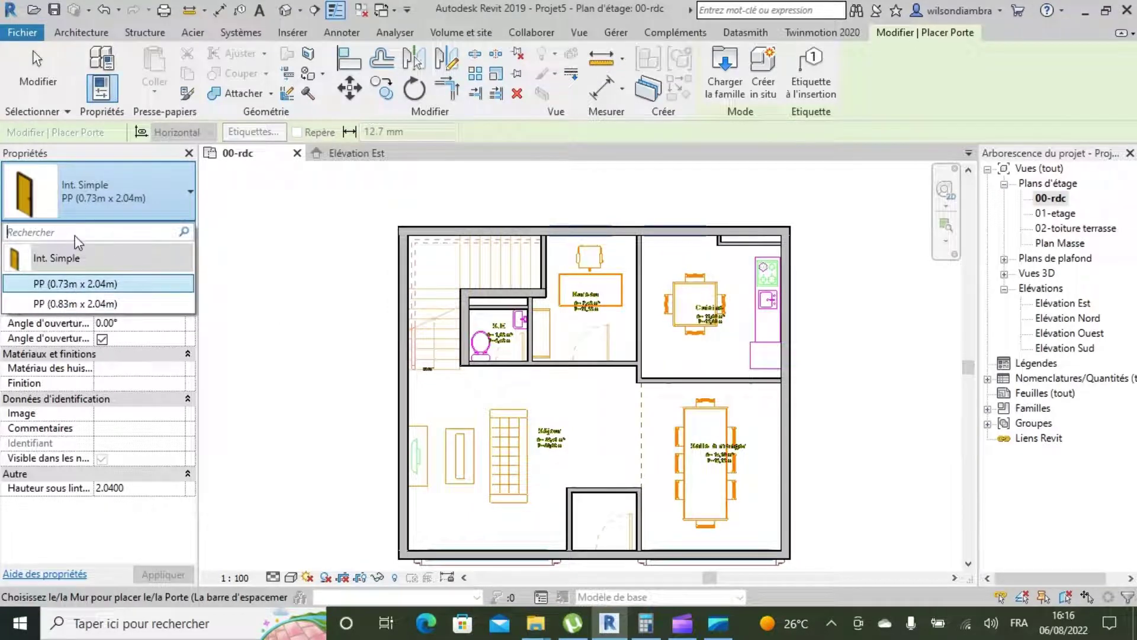
{"action": "left_click", "coordinate": [140, 195]}
{"action": "left_click", "coordinate": [88, 191]}
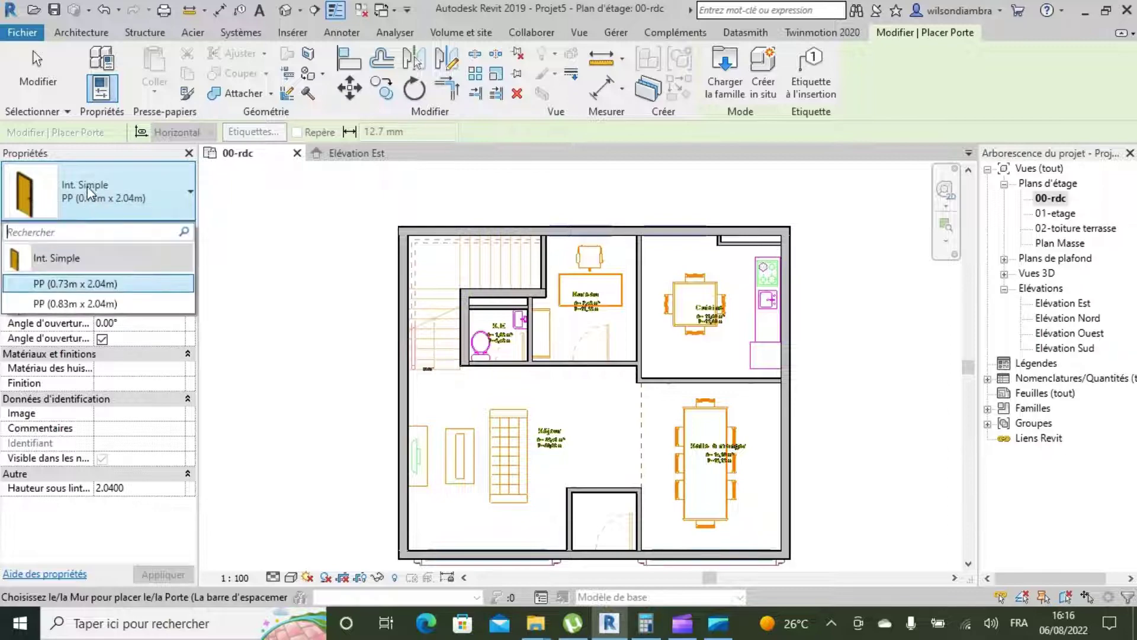
{"action": "left_click", "coordinate": [90, 192]}
{"action": "left_click", "coordinate": [136, 236]}
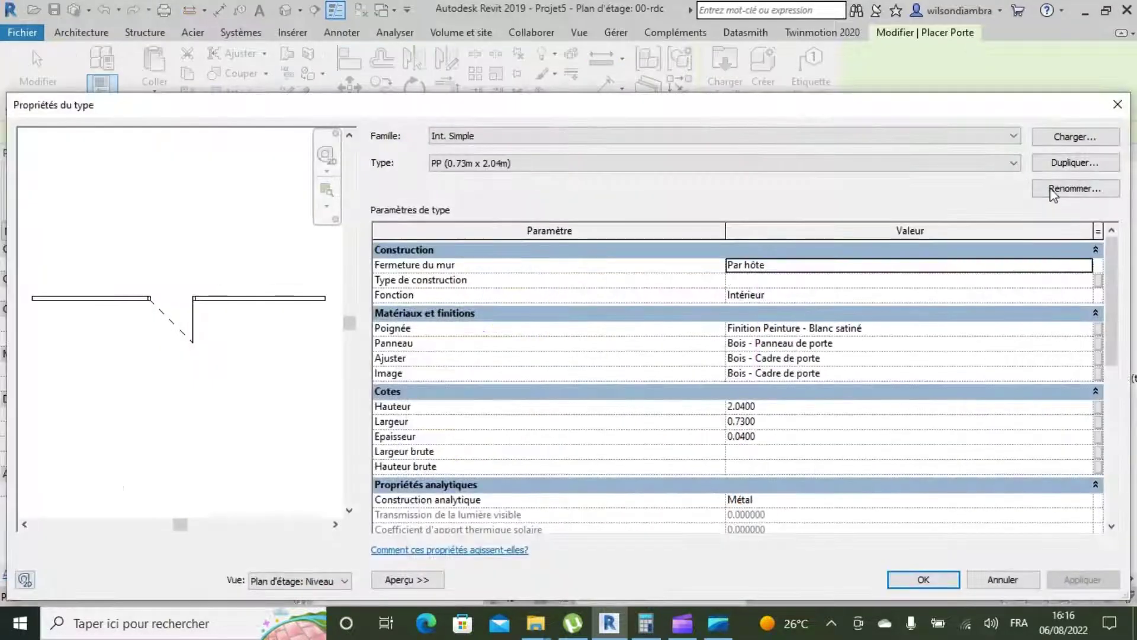
{"action": "left_click", "coordinate": [1060, 165]}
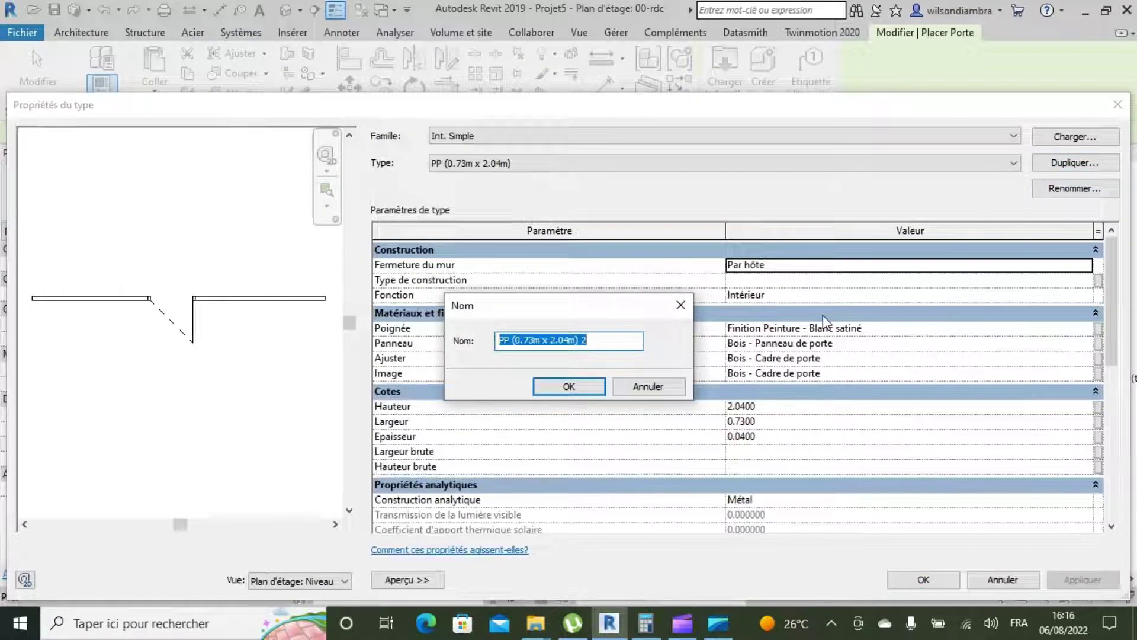
{"action": "type", "text": "Por"}
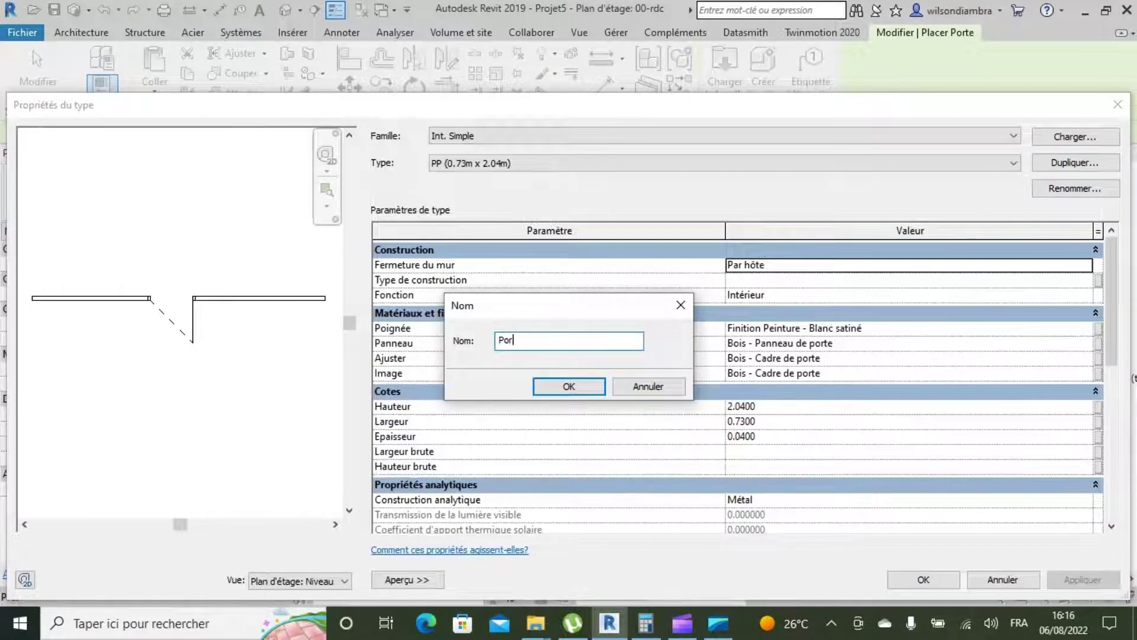
{"action": "type", "text": "te 90 cm"}
{"action": "key", "text": "Return"}
- Set the Porte 90 cm door type's height to 2.2 m and its width to 0.9 m
{"action": "left_click", "coordinate": [798, 408]}
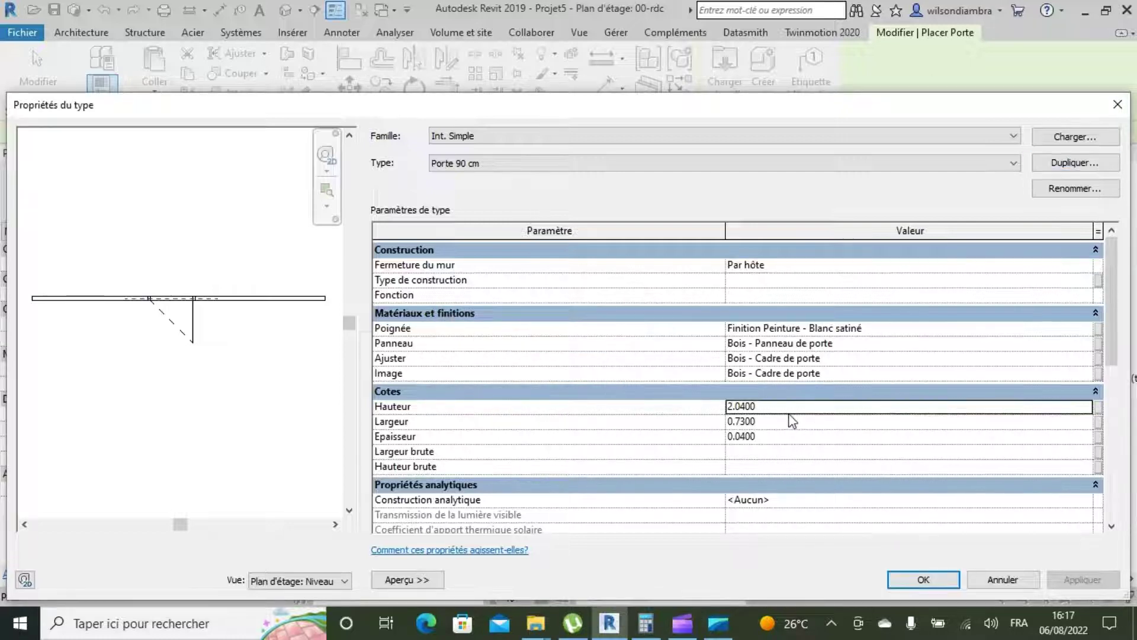
{"action": "double_click", "coordinate": [791, 410]}
{"action": "type", "text": "2.2"}
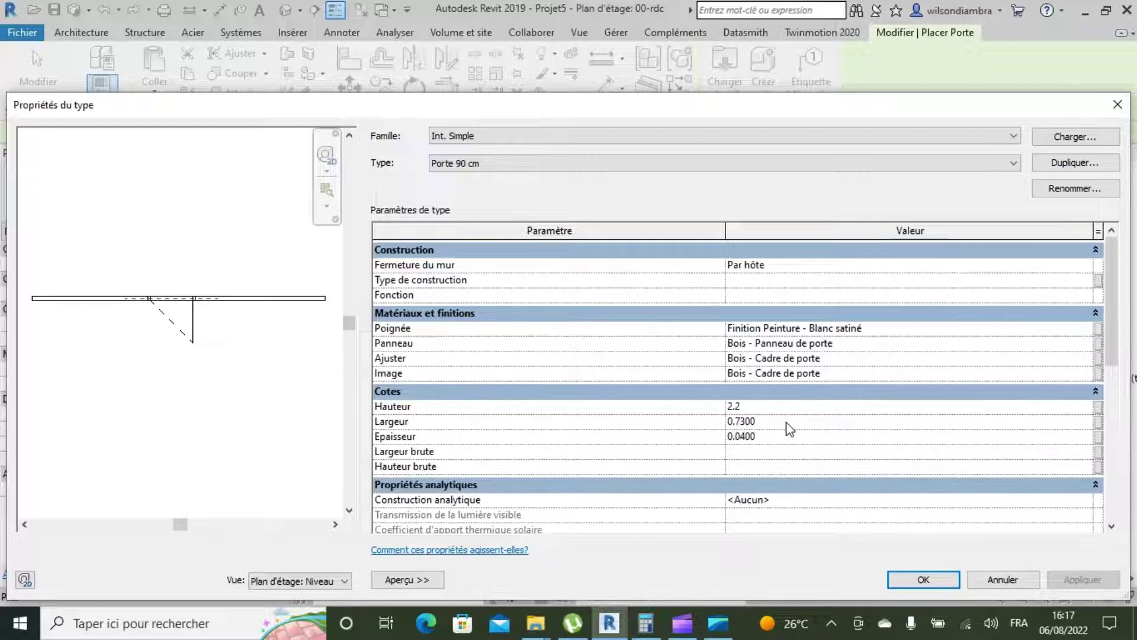
{"action": "double_click", "coordinate": [787, 421]}
{"action": "type", "text": "0.9"}
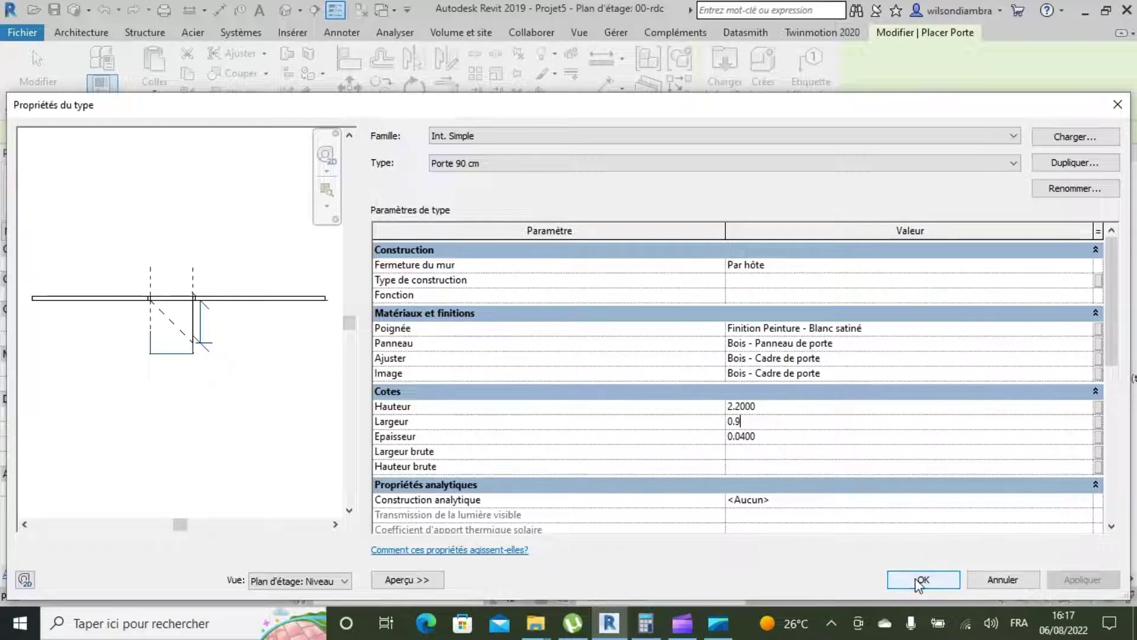
{"action": "key", "text": "Return"}
- Duplicate the Porte 90 cm door type as Porte 80 cm and set its width to 0.8 m
{"action": "left_click", "coordinate": [1060, 165]}
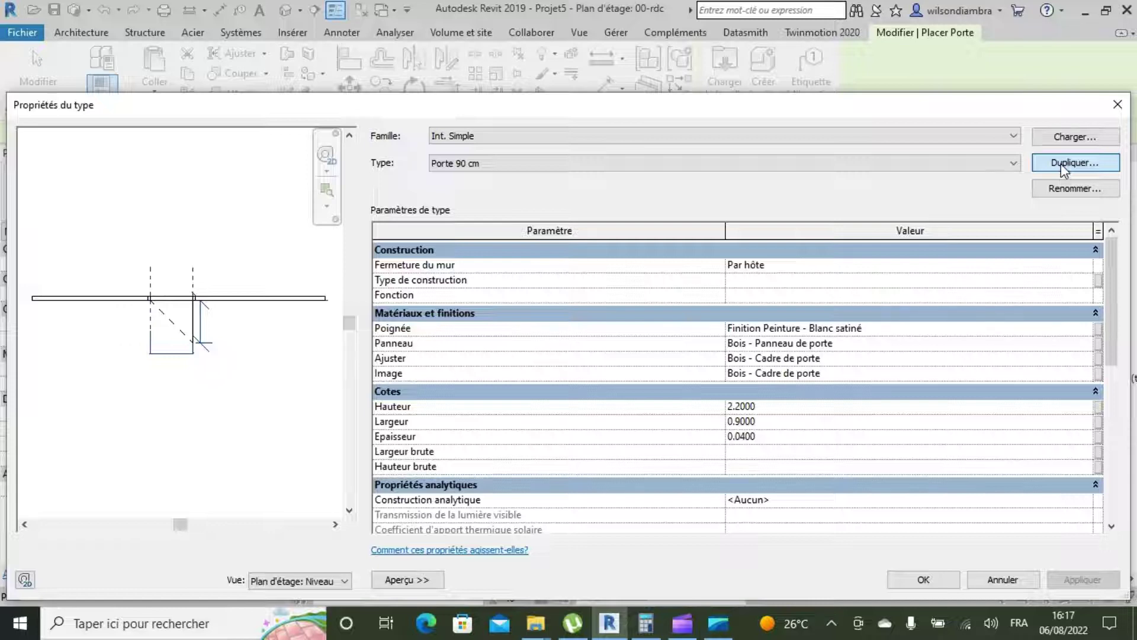
{"action": "left_click", "coordinate": [1065, 169]}
{"action": "left_click", "coordinate": [577, 336]}
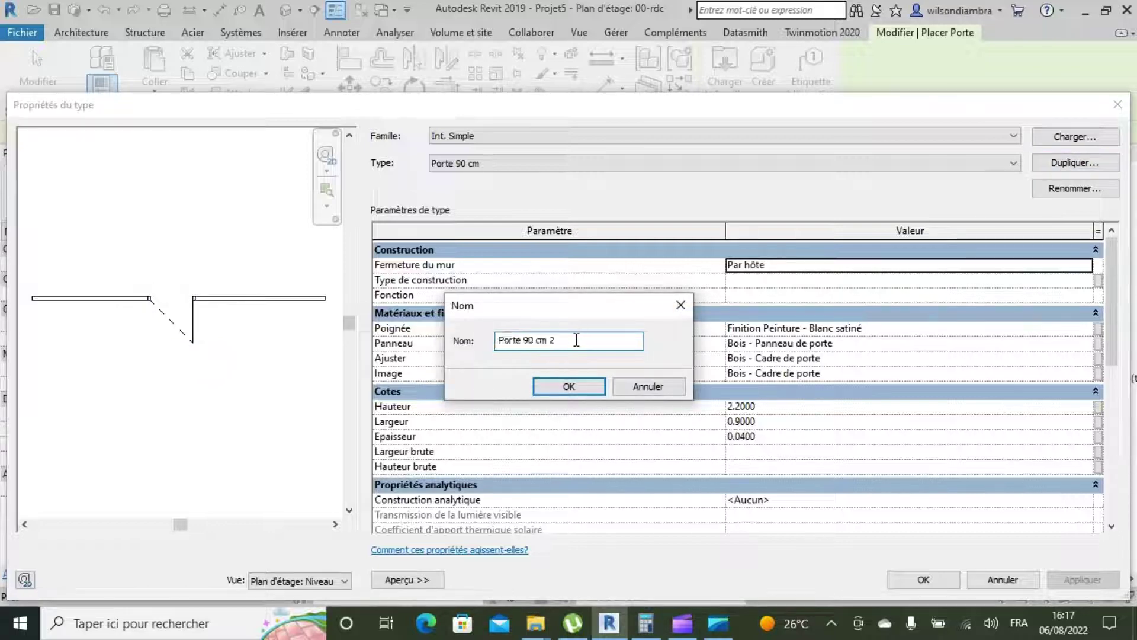
{"action": "key", "text": "BackSpace"}
{"action": "type", "text": "0"}
{"action": "left_click", "coordinate": [569, 386]}
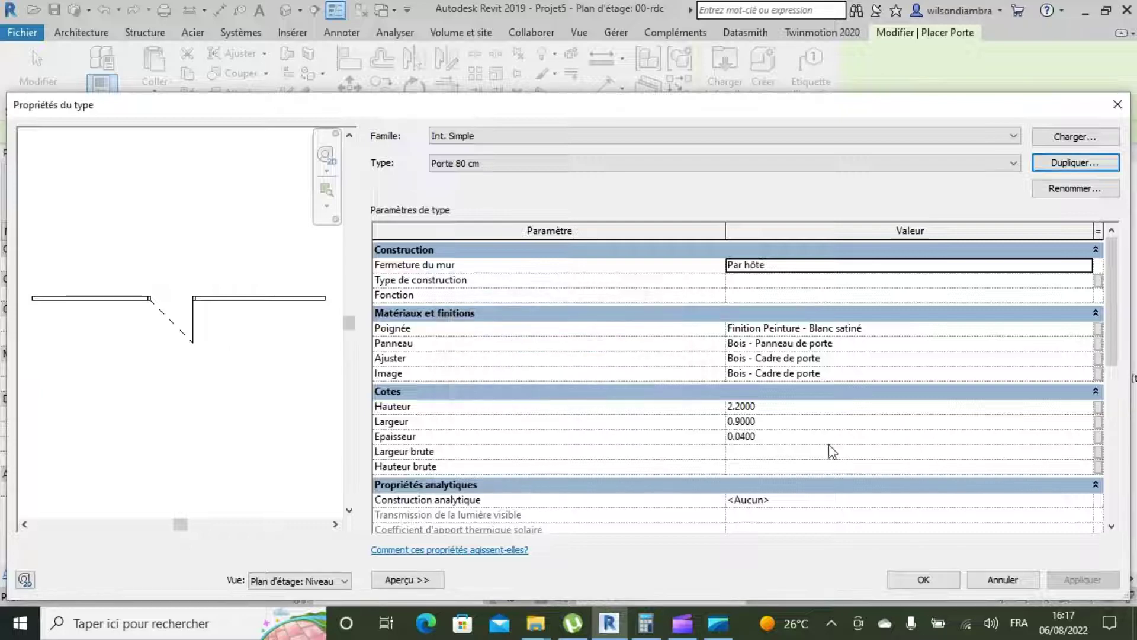
{"action": "left_click", "coordinate": [793, 422]}
{"action": "type", "text": "0.8"}
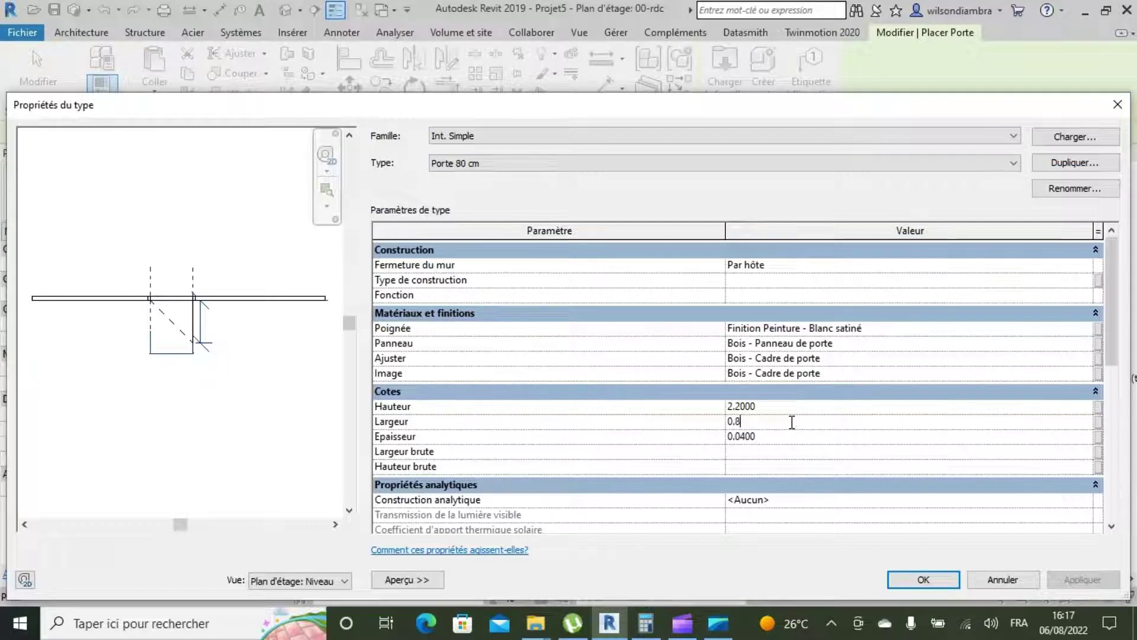
- Duplicate the Porte 80 cm door type as Porte 70 cm, set its width to 0.7 m and accept the type properties
{"action": "left_click", "coordinate": [1057, 165]}
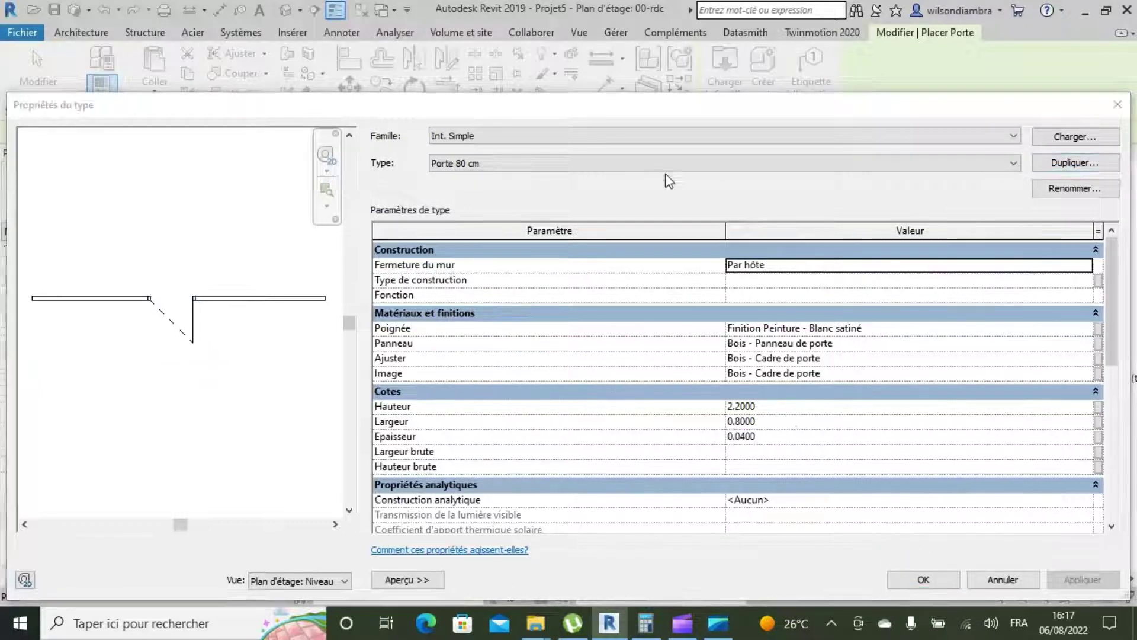
{"action": "left_click", "coordinate": [593, 340]}
{"action": "key", "text": "BackSpace"}
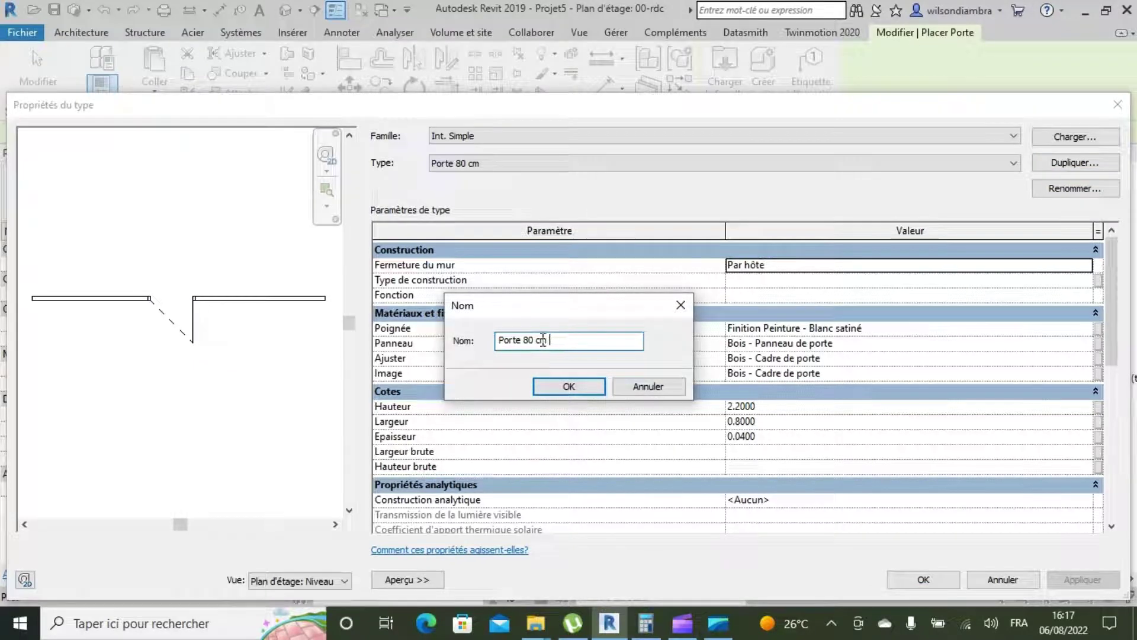
{"action": "type", "text": "7"}
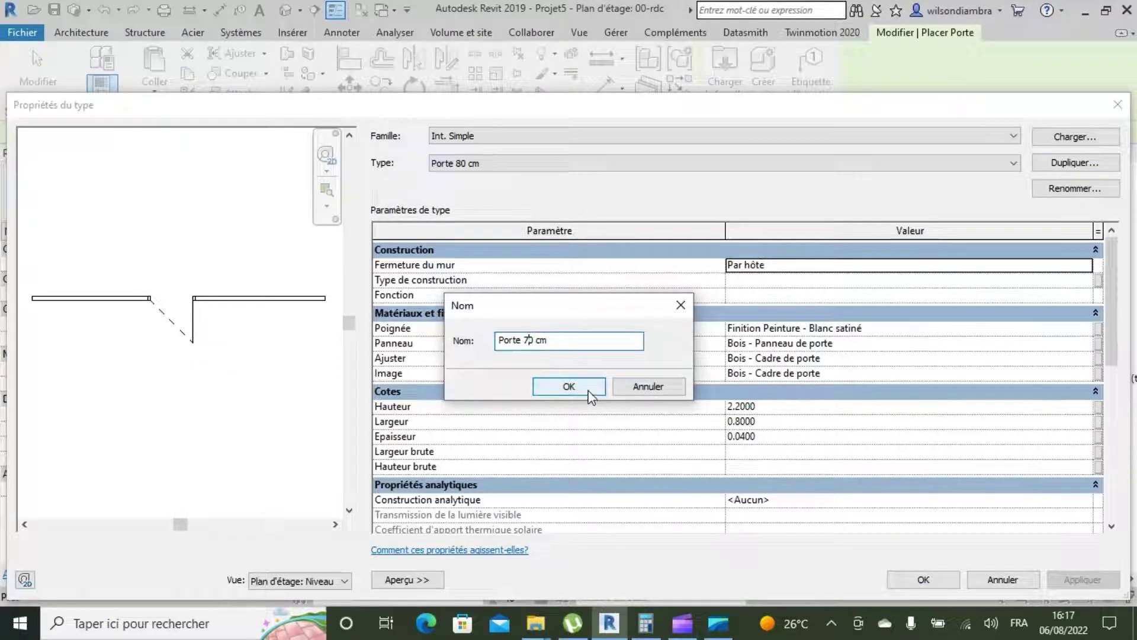
{"action": "left_click", "coordinate": [586, 388]}
{"action": "left_click", "coordinate": [779, 421]}
{"action": "type", "text": "0.7"}
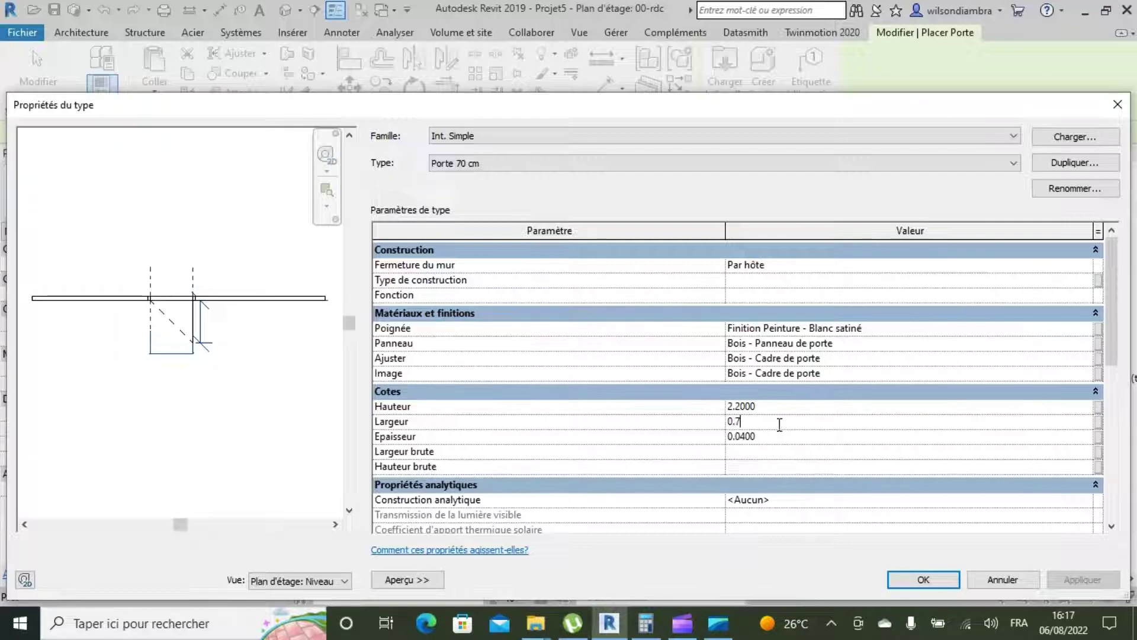
{"action": "left_click", "coordinate": [907, 578]}
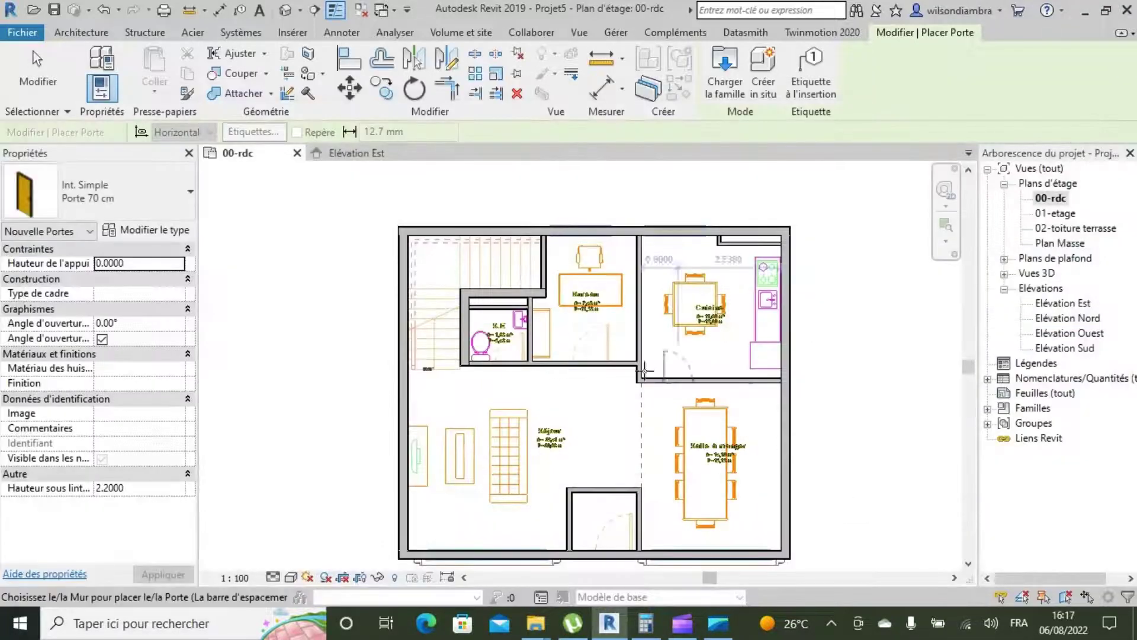
- Place a Porte 90 cm door in the wall between Bureau and Séjour, opening into the Bureau over the DWG door symbol
{"action": "scroll", "coordinate": [598, 393], "scroll_direction": "up", "scroll_amount": 3}
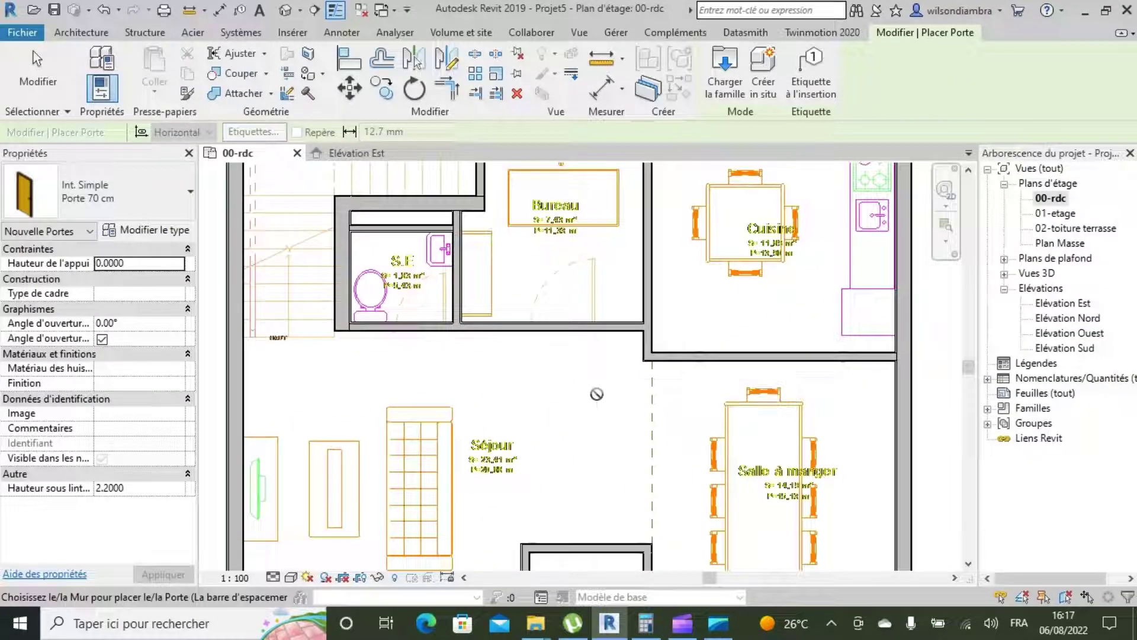
{"action": "scroll", "coordinate": [554, 424], "scroll_direction": "down", "scroll_amount": 1}
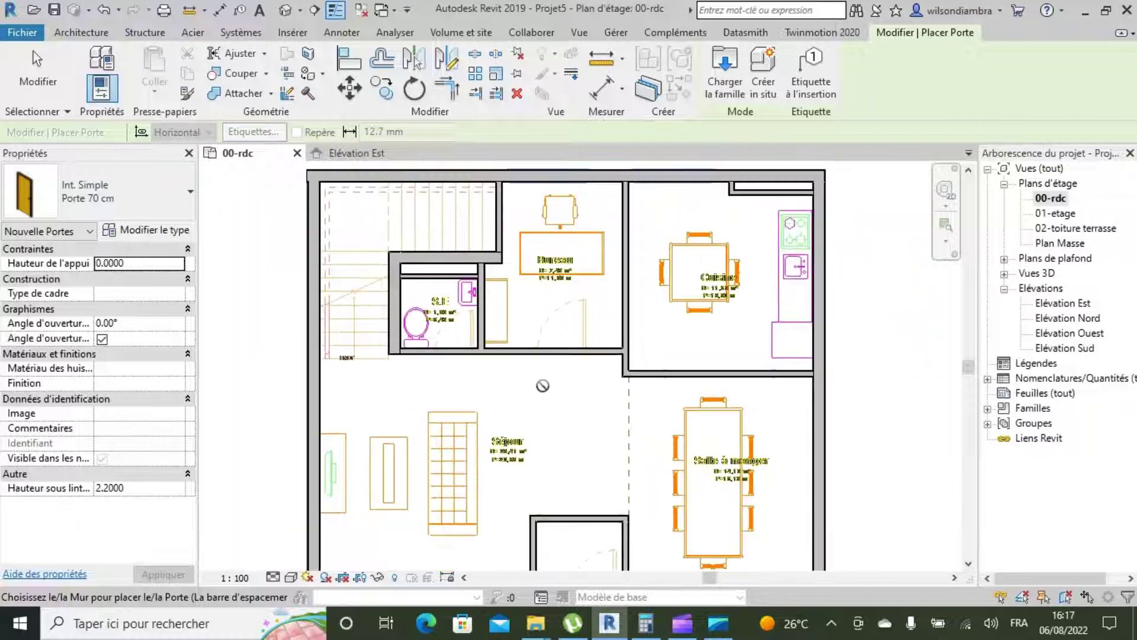
{"action": "scroll", "coordinate": [542, 385], "scroll_direction": "up", "scroll_amount": 1}
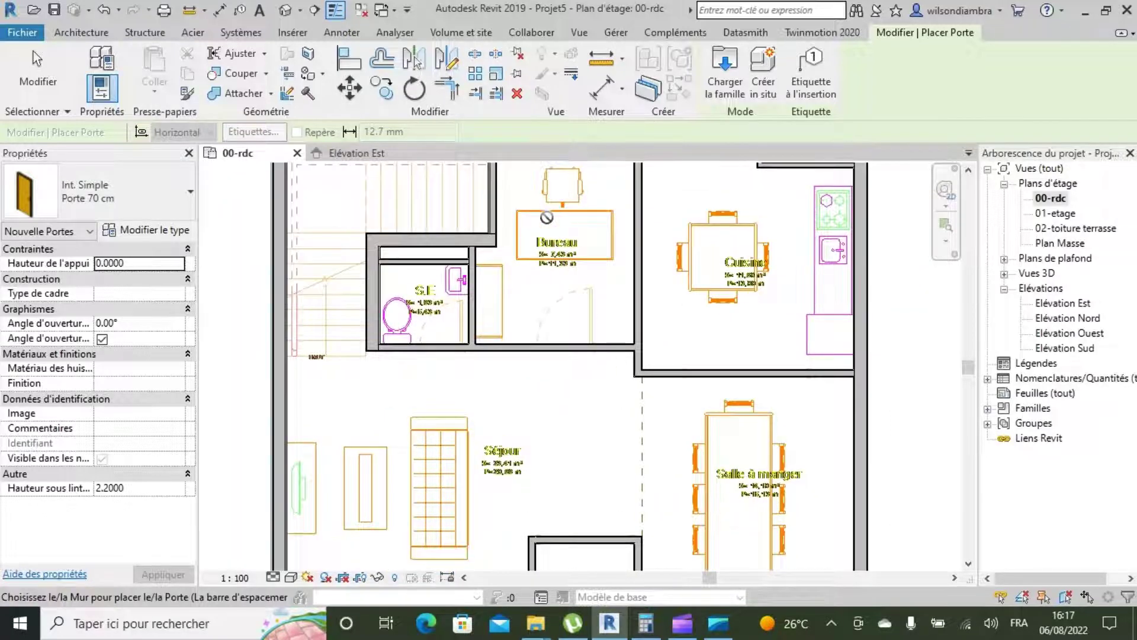
{"action": "scroll", "coordinate": [546, 217], "scroll_direction": "up", "scroll_amount": 1}
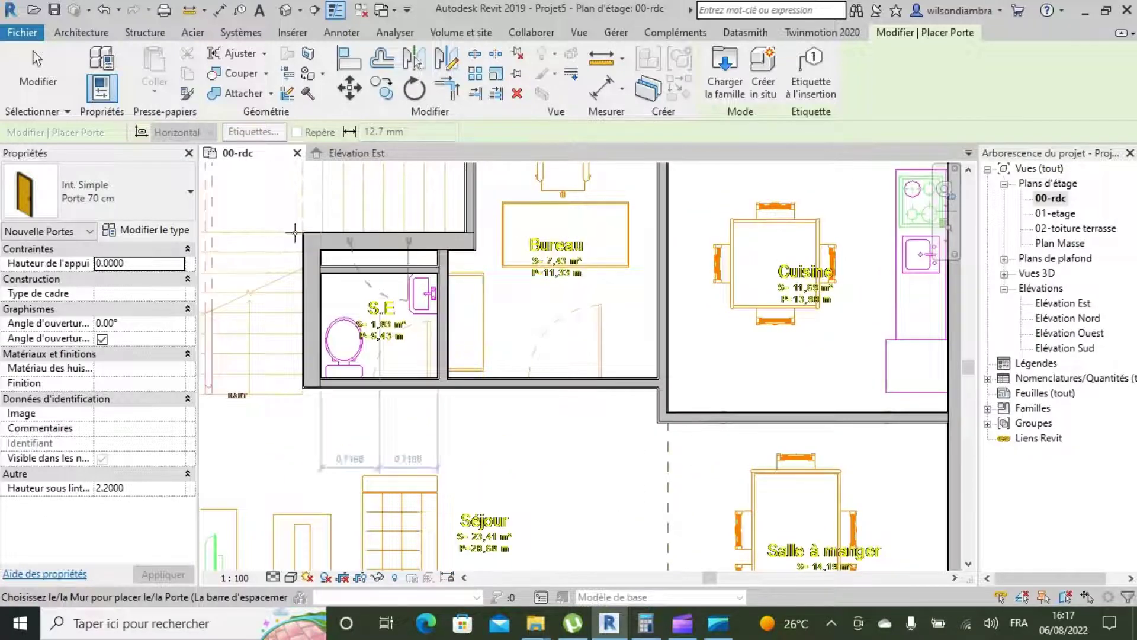
{"action": "left_click", "coordinate": [136, 190]}
{"action": "left_click", "coordinate": [69, 324]}
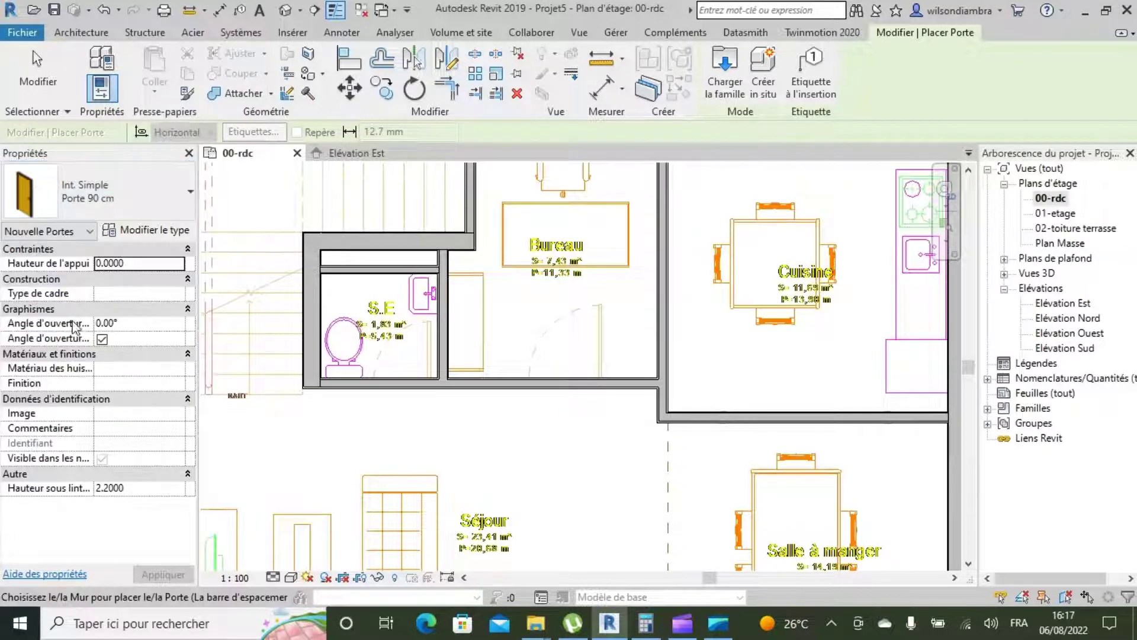
{"action": "left_click", "coordinate": [566, 389]}
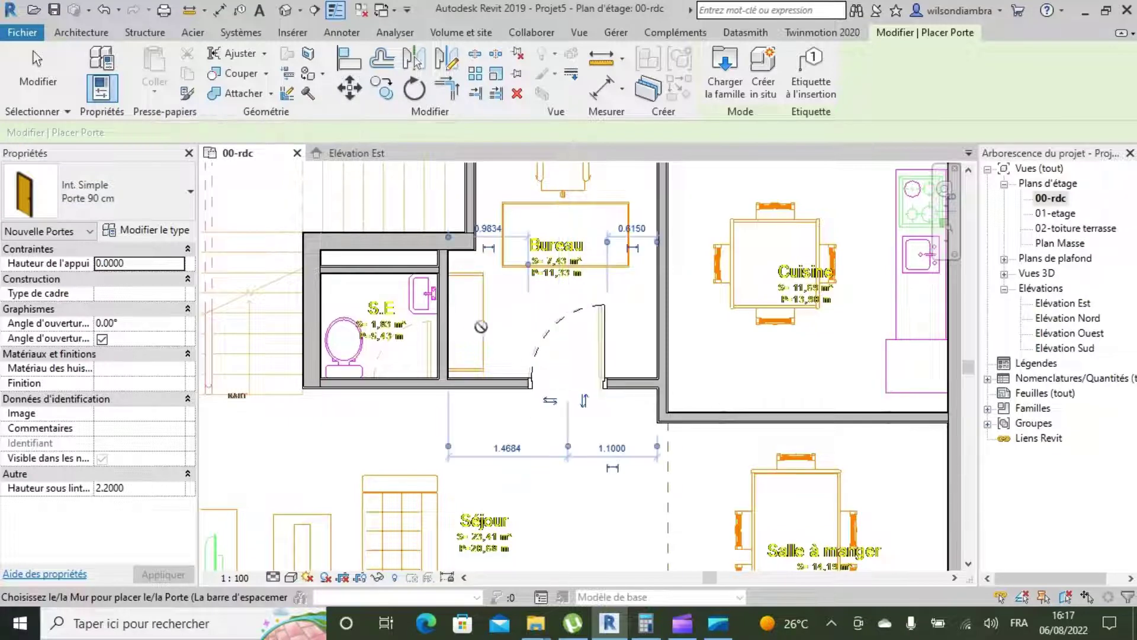
- Place a Porte 70 cm door in the wall between S.E and Séjour, swinging into the S.E, and end door placement
{"action": "scroll", "coordinate": [455, 323], "scroll_direction": "down", "scroll_amount": 2}
{"action": "scroll", "coordinate": [426, 326], "scroll_direction": "up", "scroll_amount": 5}
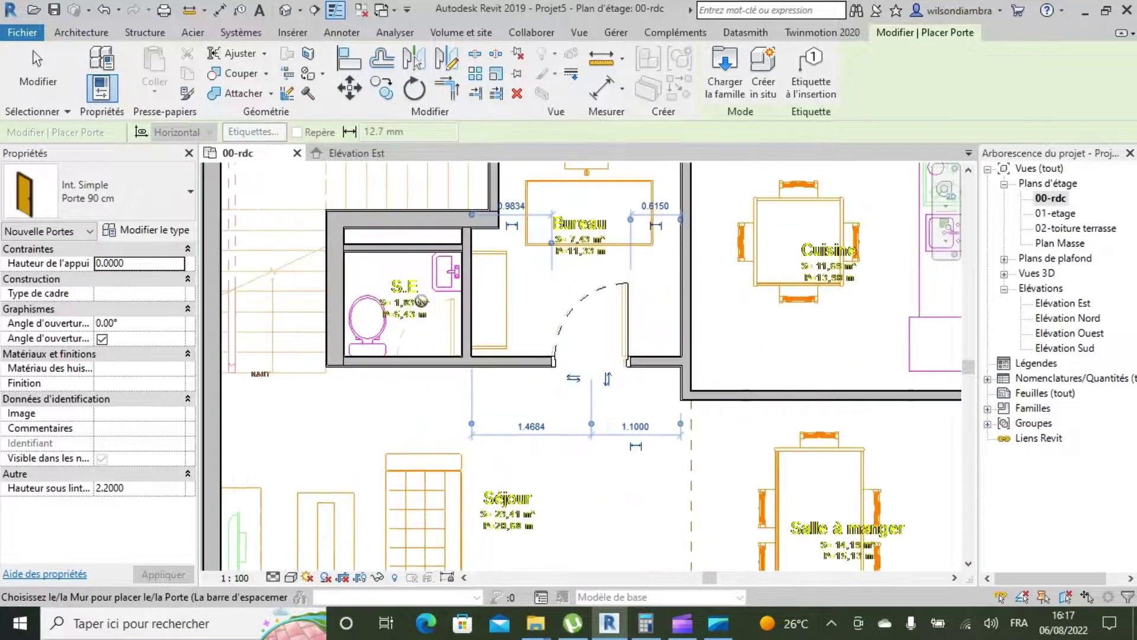
{"action": "left_click", "coordinate": [119, 192]}
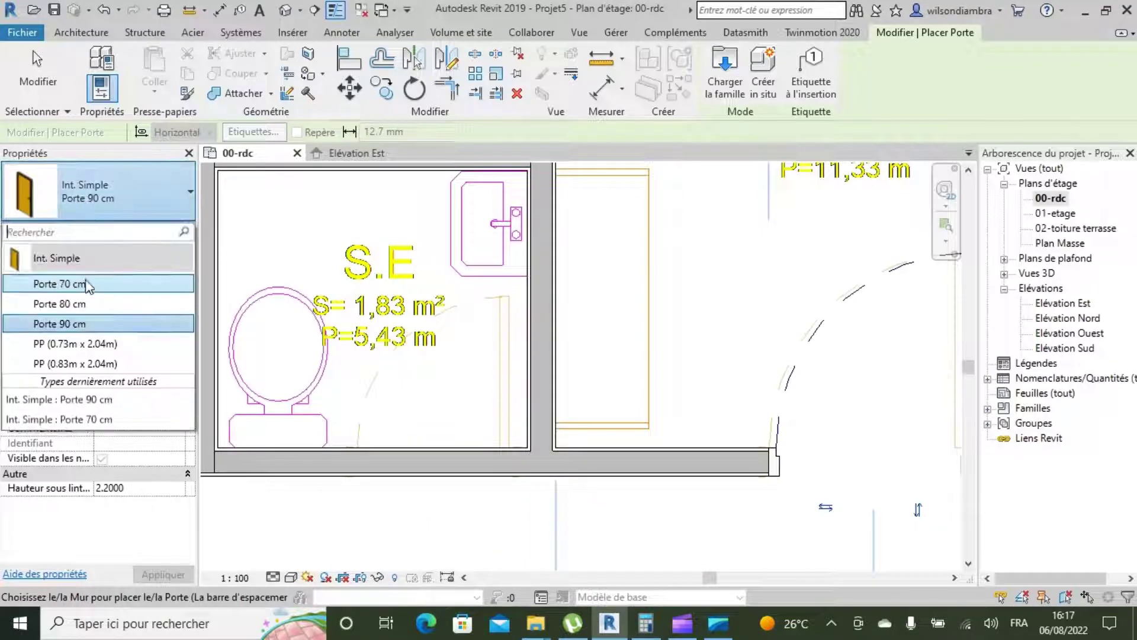
{"action": "left_click", "coordinate": [48, 283]}
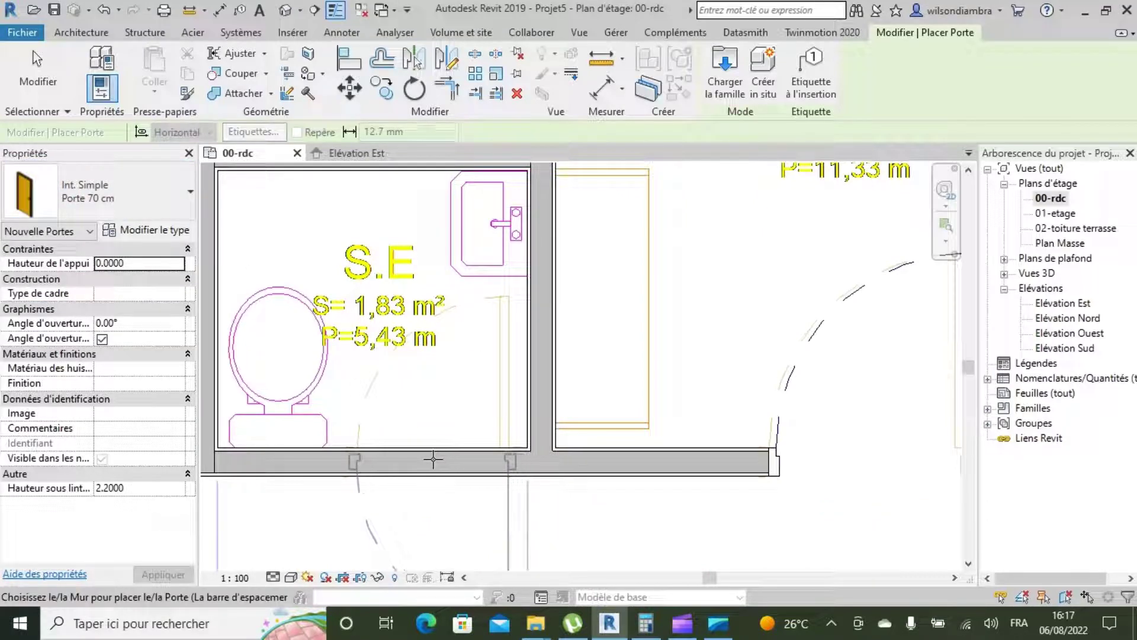
{"action": "key", "text": "space"}
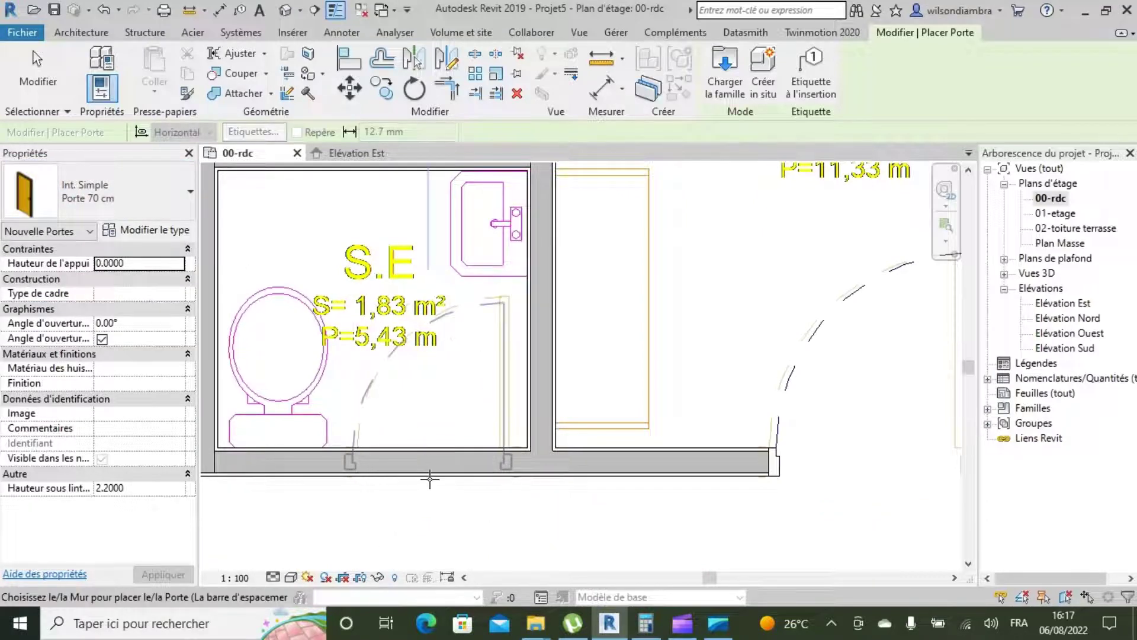
{"action": "scroll", "coordinate": [430, 478], "scroll_direction": "down", "scroll_amount": 6}
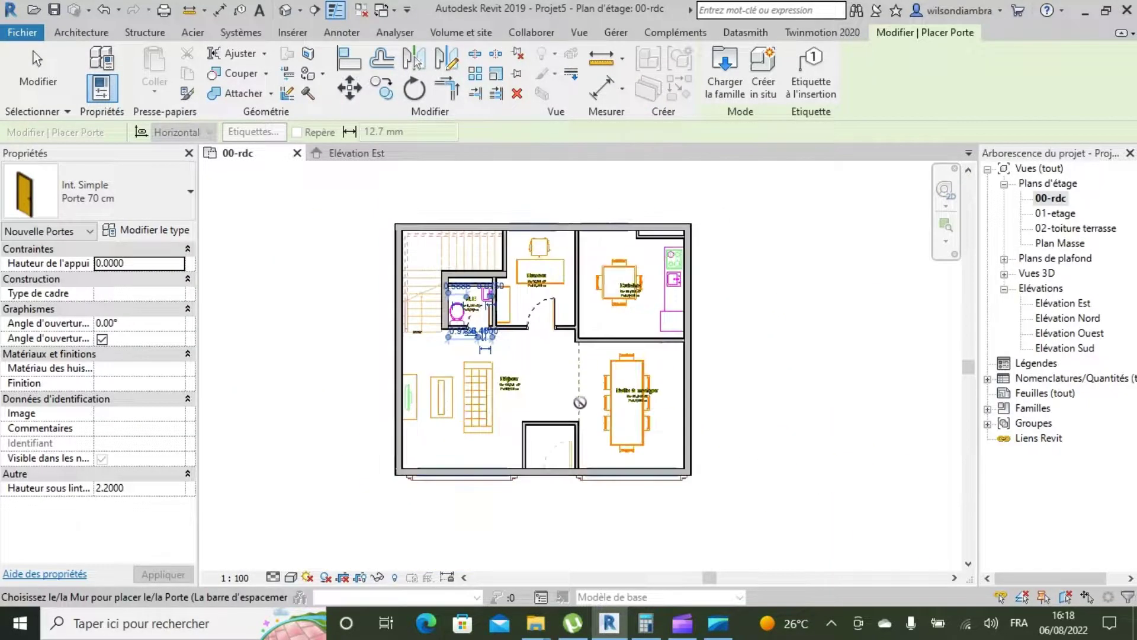
{"action": "scroll", "coordinate": [619, 352], "scroll_direction": "up", "scroll_amount": 6}
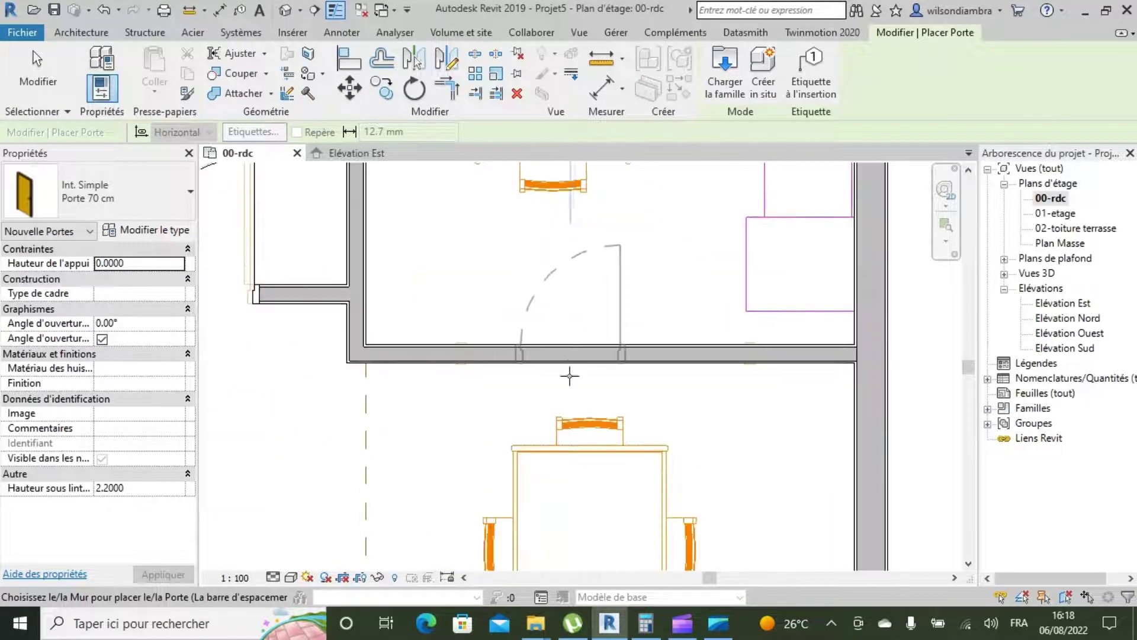
{"action": "key", "text": "Escape"}
{"action": "key", "text": "Escape"}
{"action": "scroll", "coordinate": [608, 396], "scroll_direction": "down", "scroll_amount": 3}
{"action": "scroll", "coordinate": [623, 391], "scroll_direction": "down", "scroll_amount": 2}
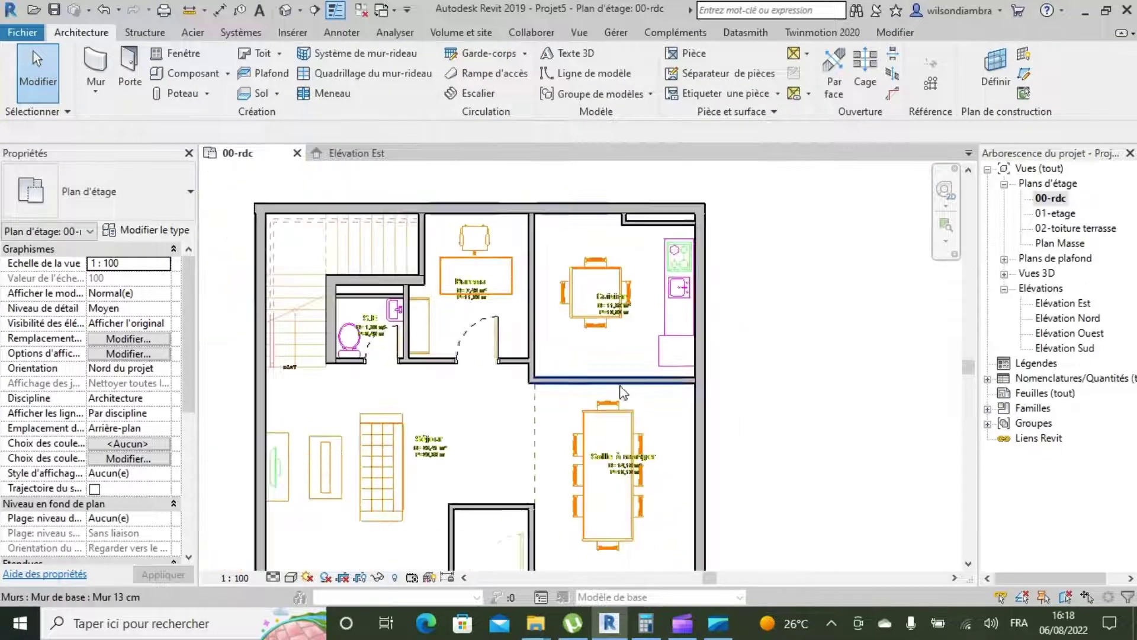
- Restart door placement and, to load another family from the type properties, browse to the France folder in Libraries
{"action": "left_click", "coordinate": [130, 66]}
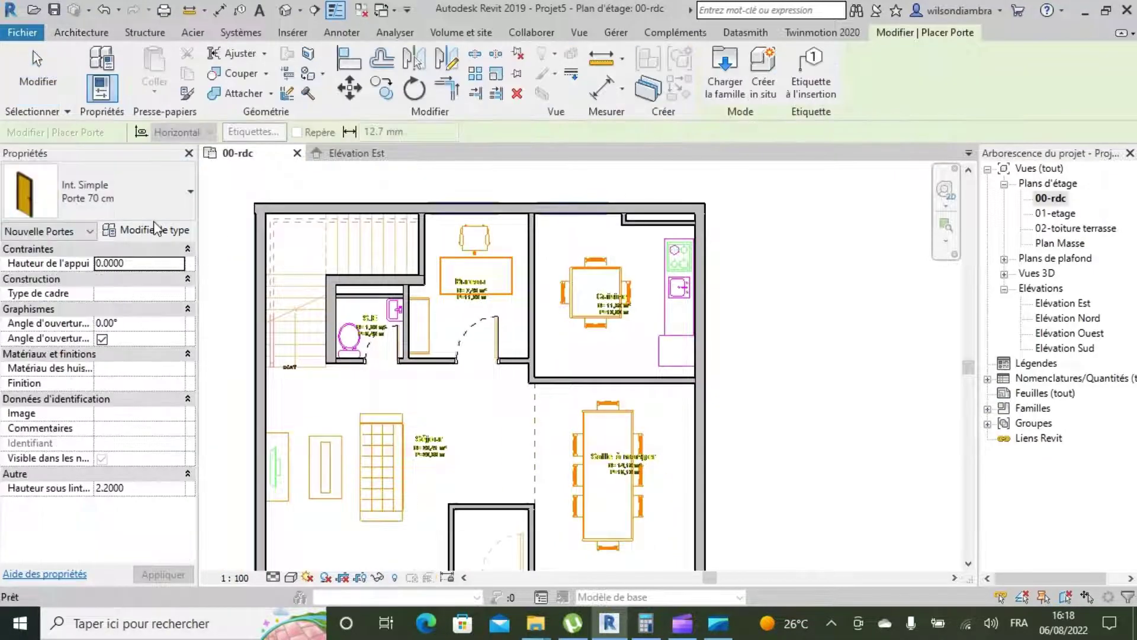
{"action": "left_click", "coordinate": [156, 229]}
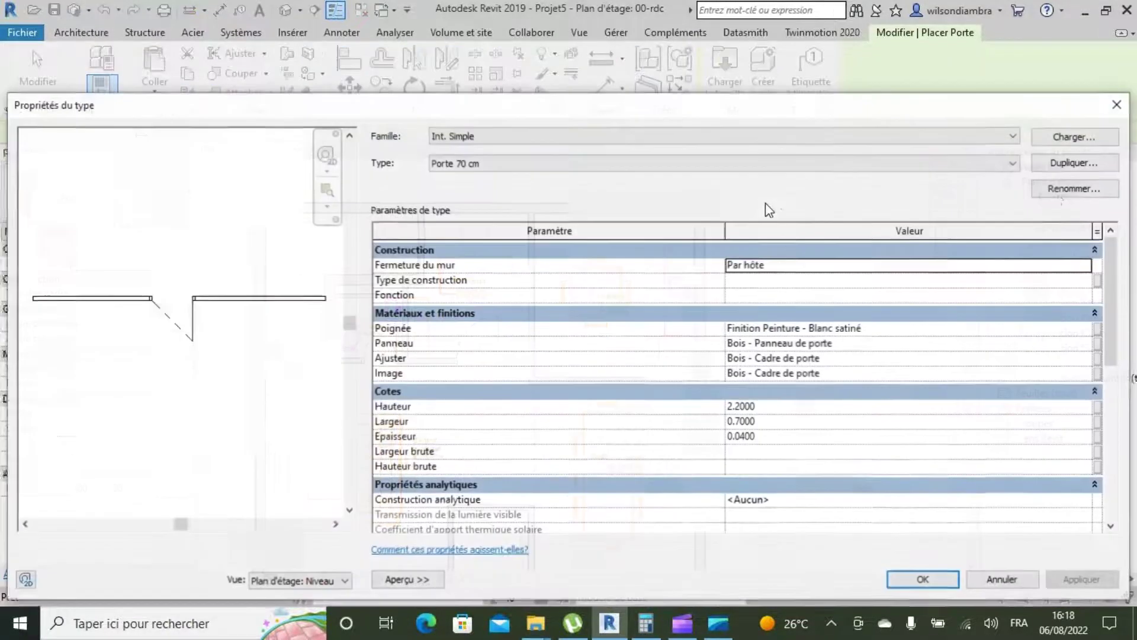
{"action": "left_click", "coordinate": [1077, 138]}
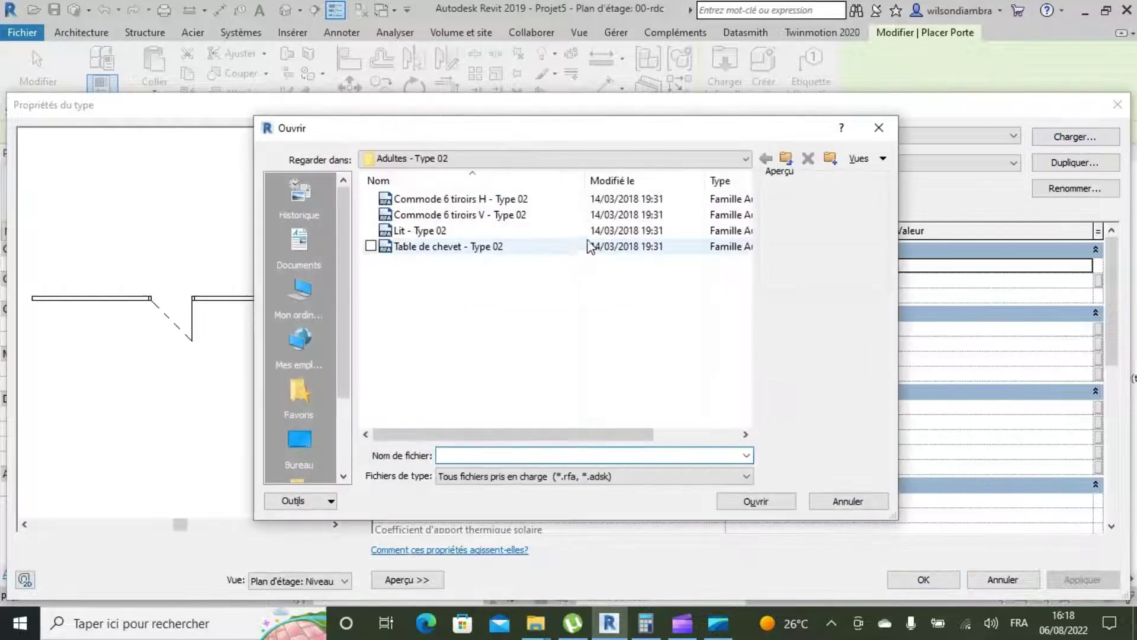
{"action": "left_click", "coordinate": [786, 159]}
{"action": "left_click", "coordinate": [786, 158]}
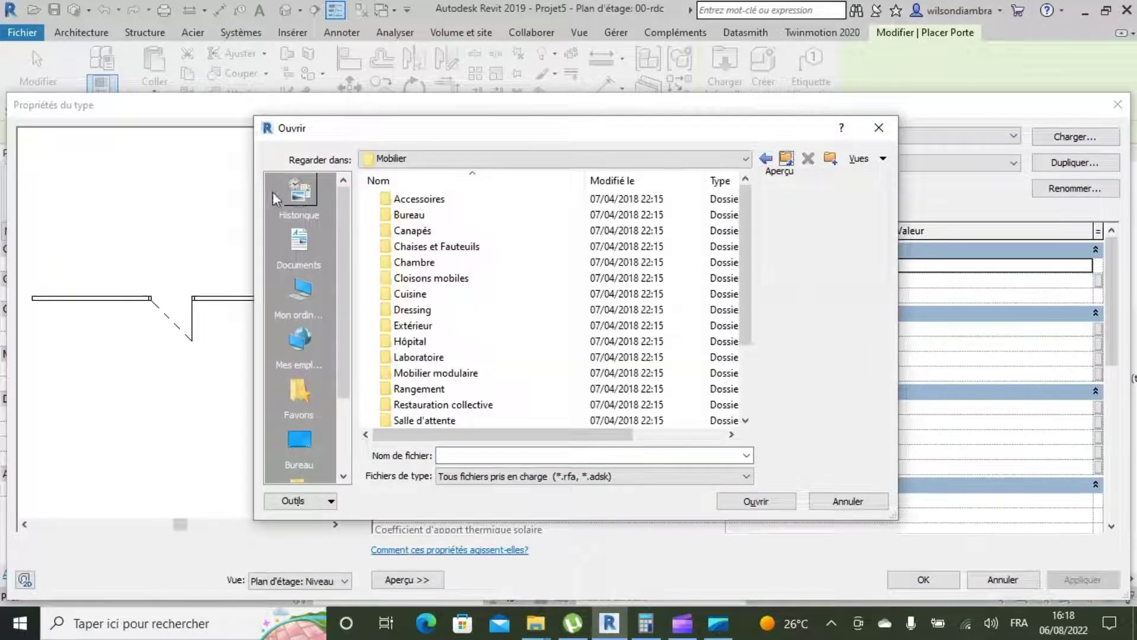
{"action": "left_click", "coordinate": [273, 196]}
{"action": "left_click", "coordinate": [457, 159]}
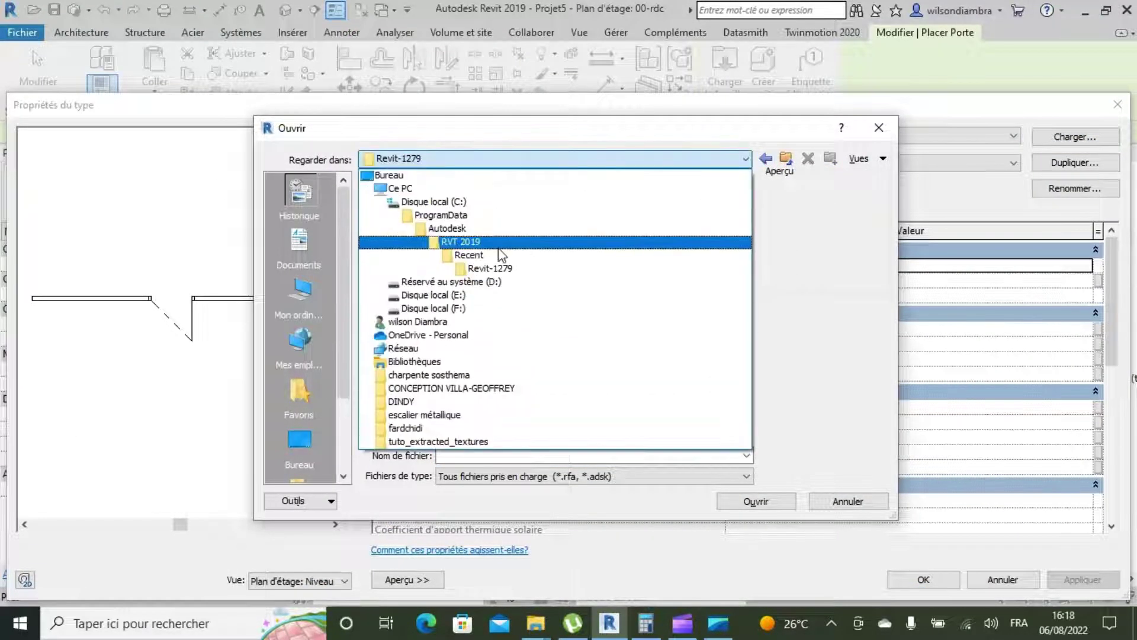
{"action": "left_click", "coordinate": [499, 247]}
{"action": "double_click", "coordinate": [438, 247]}
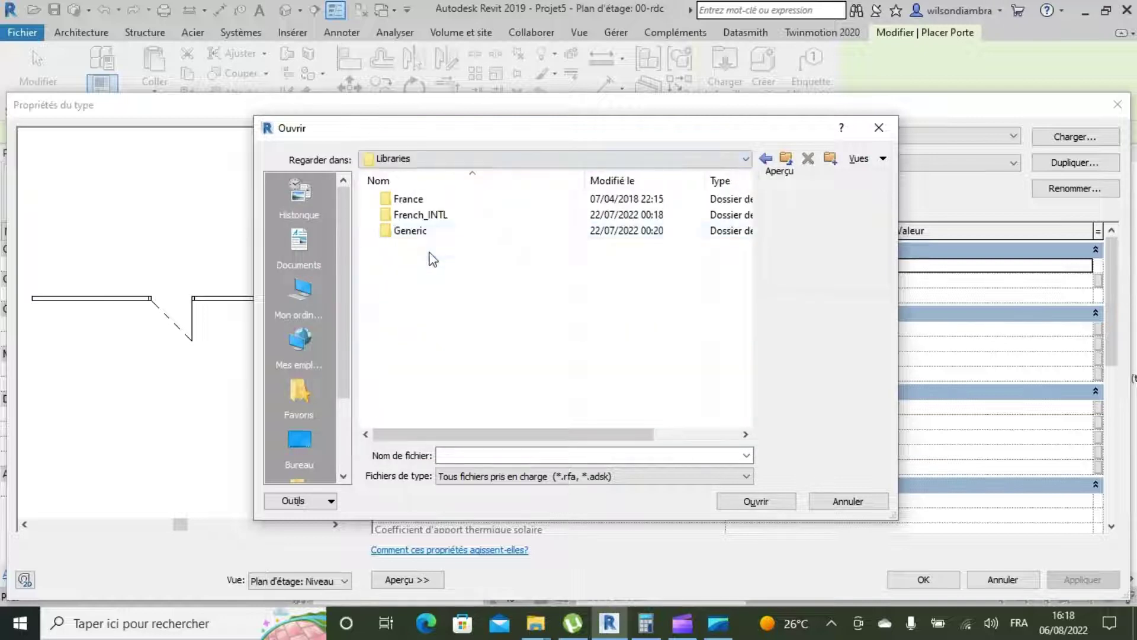
{"action": "double_click", "coordinate": [436, 201]}
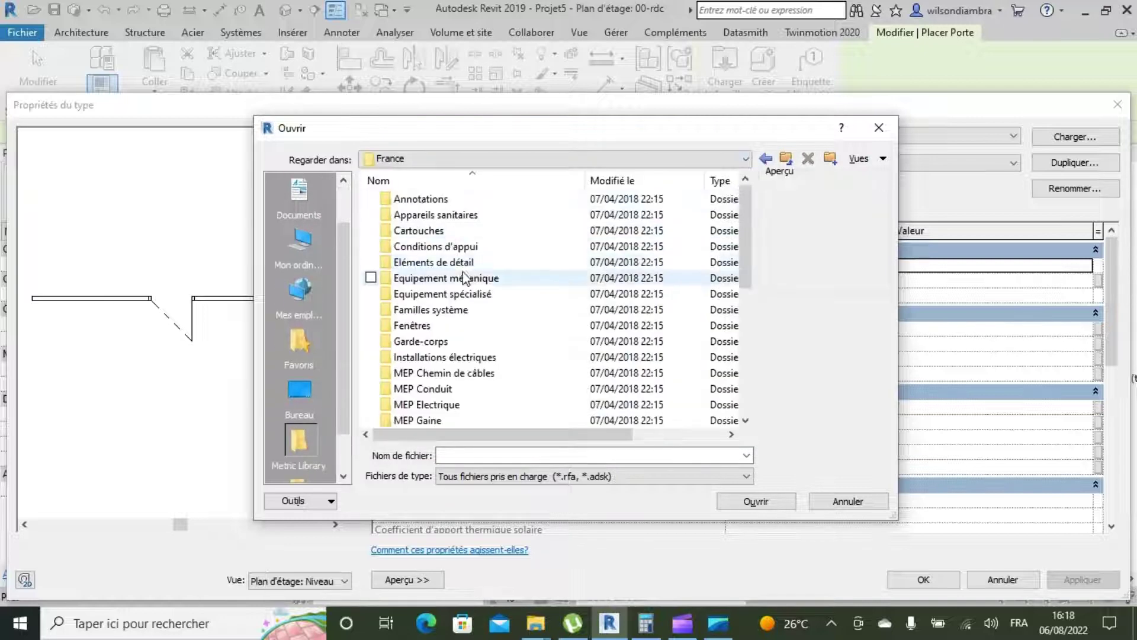
- Load the Ouverture en rectangle family from the Ouvertures libres subfolder of Portes
{"action": "scroll", "coordinate": [486, 311], "scroll_direction": "down", "scroll_amount": 2}
{"action": "scroll", "coordinate": [486, 314], "scroll_direction": "down", "scroll_amount": 4}
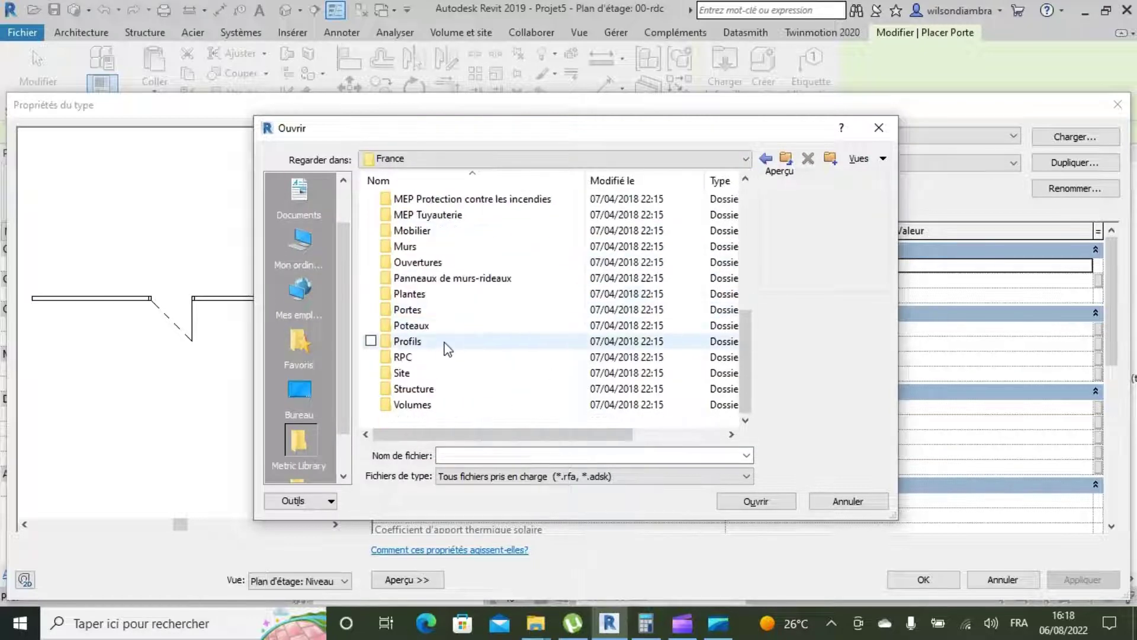
{"action": "double_click", "coordinate": [425, 310]}
{"action": "scroll", "coordinate": [455, 320], "scroll_direction": "down", "scroll_amount": 1}
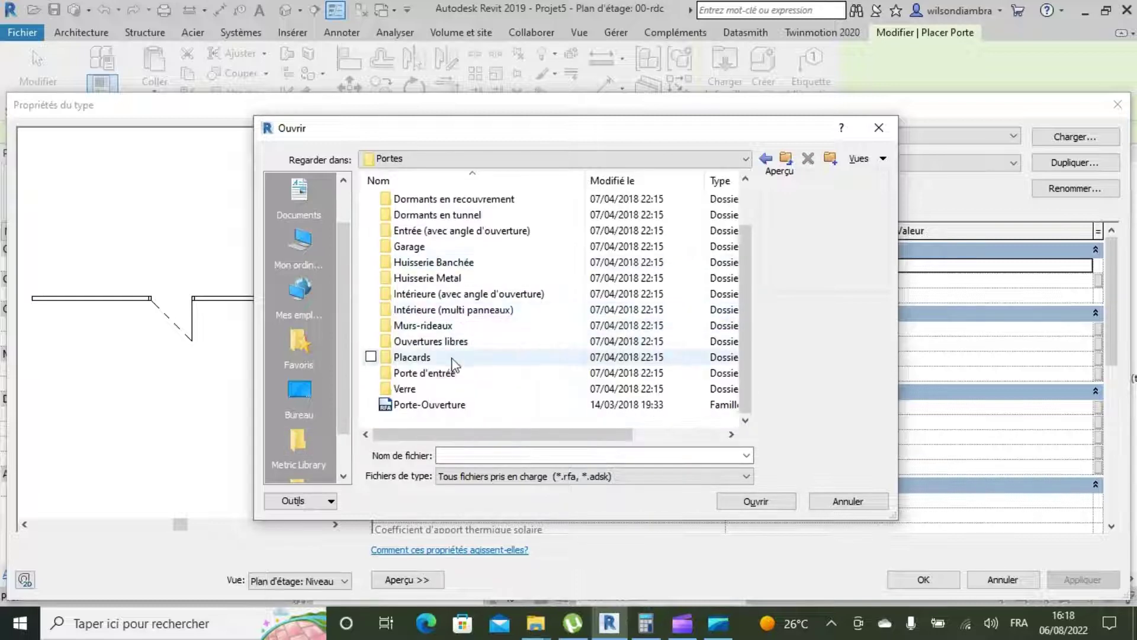
{"action": "double_click", "coordinate": [437, 343]}
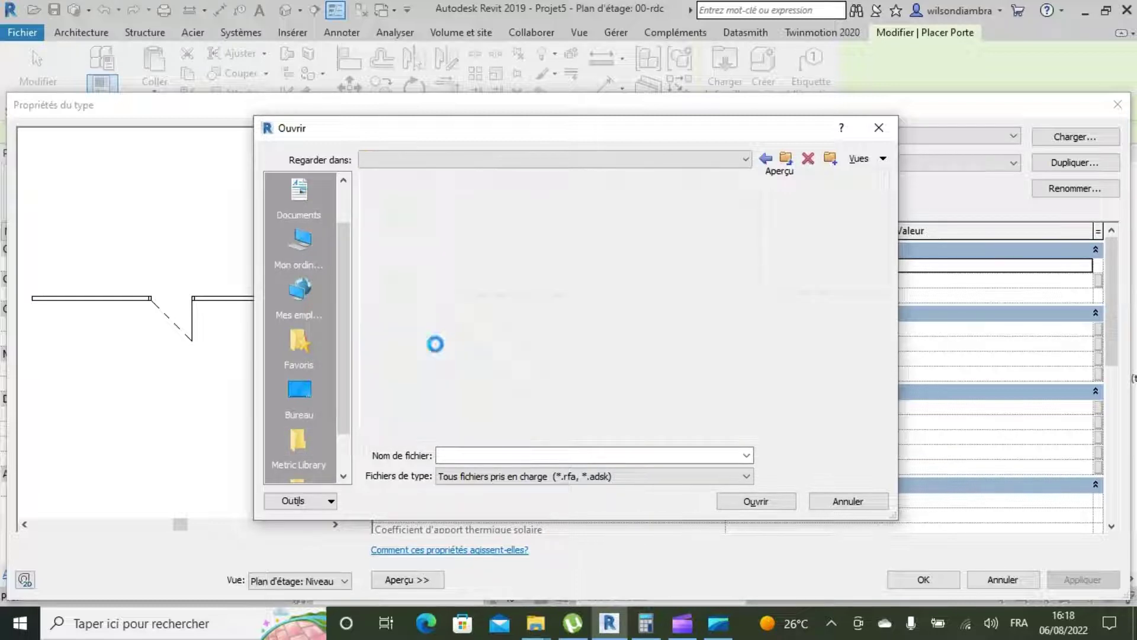
{"action": "left_click", "coordinate": [436, 237]}
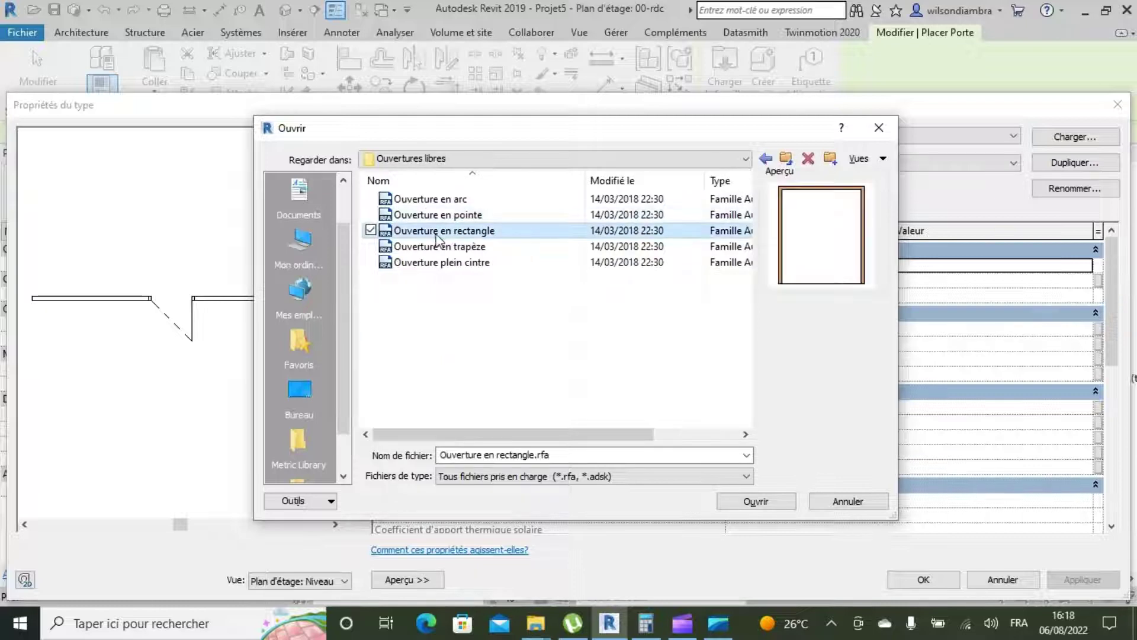
{"action": "left_click", "coordinate": [756, 501]}
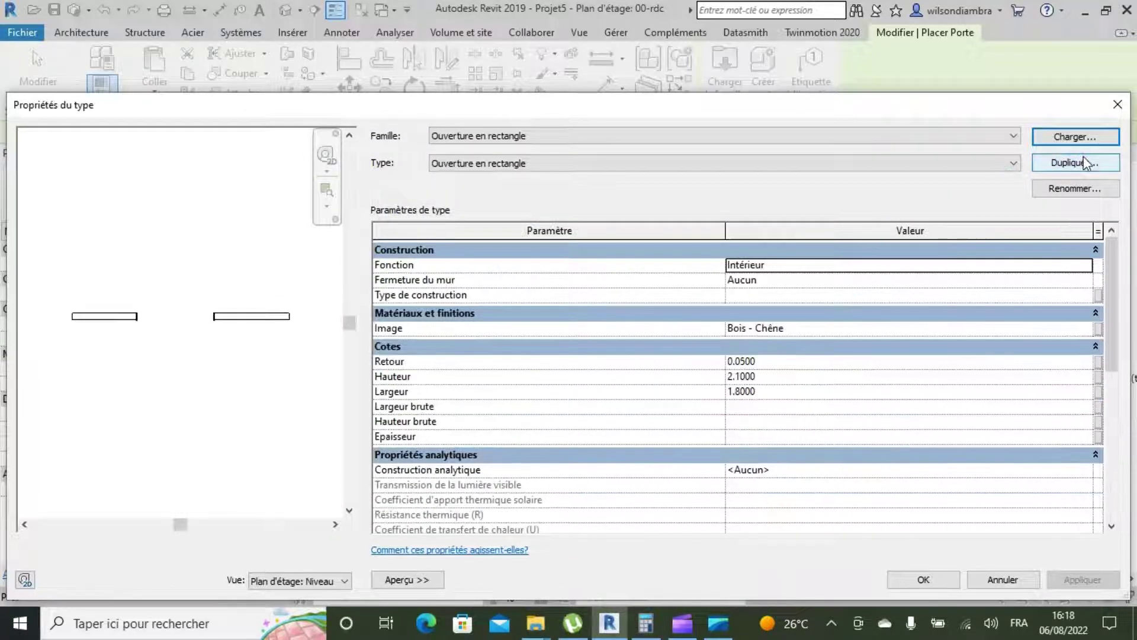
- Duplicate the Ouverture en rectangle type as cadre 200x220
{"action": "left_click", "coordinate": [1085, 163]}
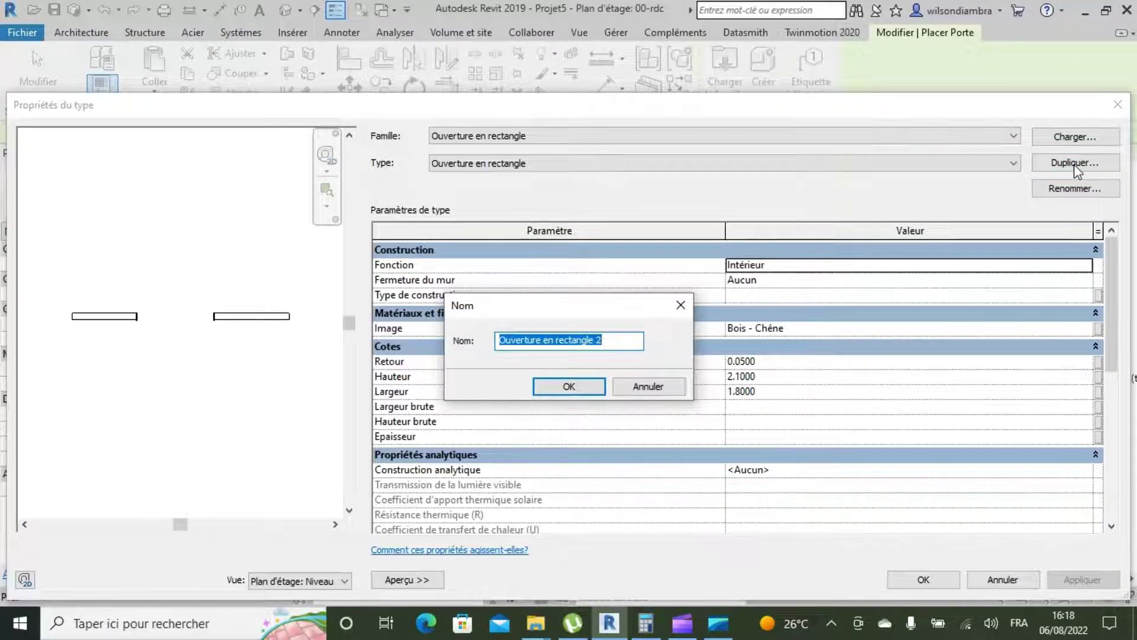
{"action": "type", "text": "cadre 200"}
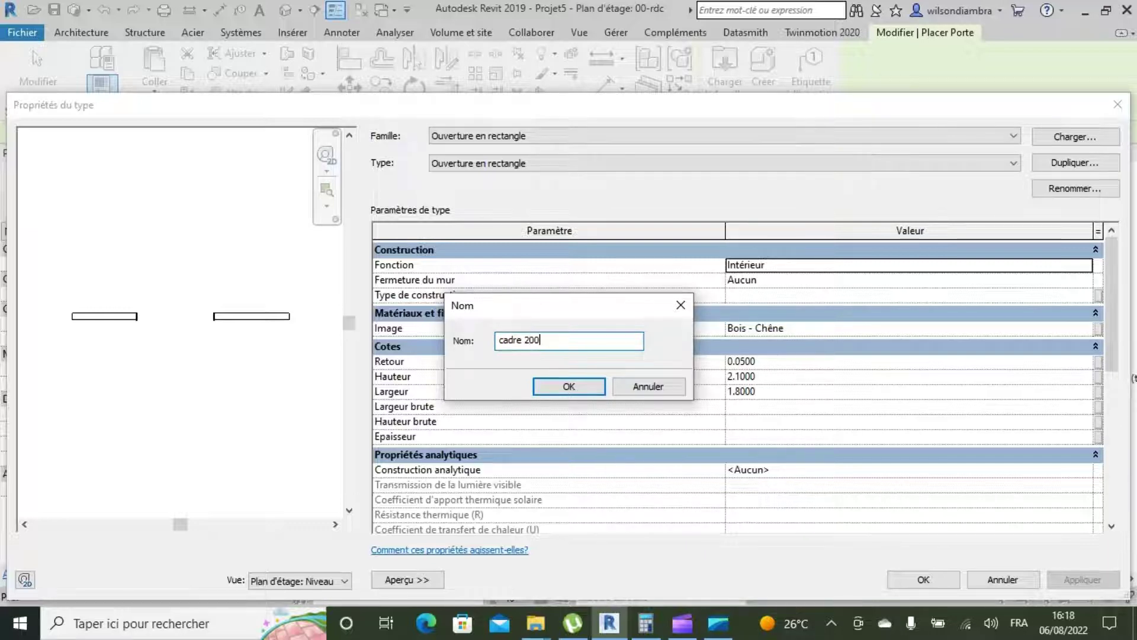
{"action": "type", "text": "x220"}
{"action": "key", "text": "Return"}
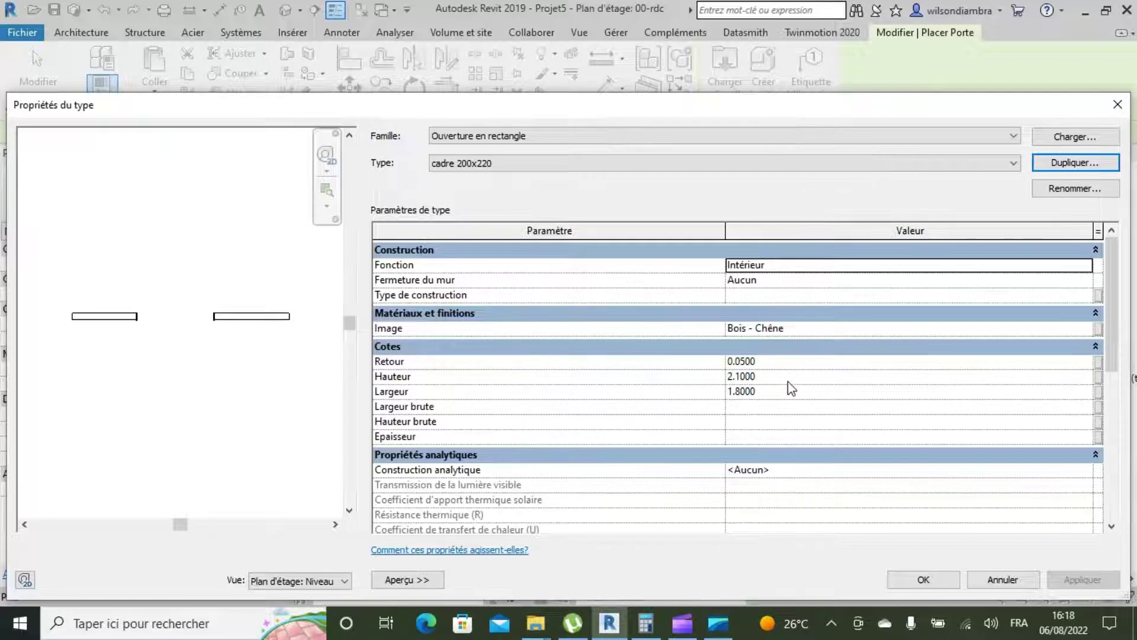
- Set the cadre 200x220 type's height to 2.2 m and width to 2 m, and accept the type properties
{"action": "left_click", "coordinate": [788, 383]}
{"action": "type", "text": "2"}
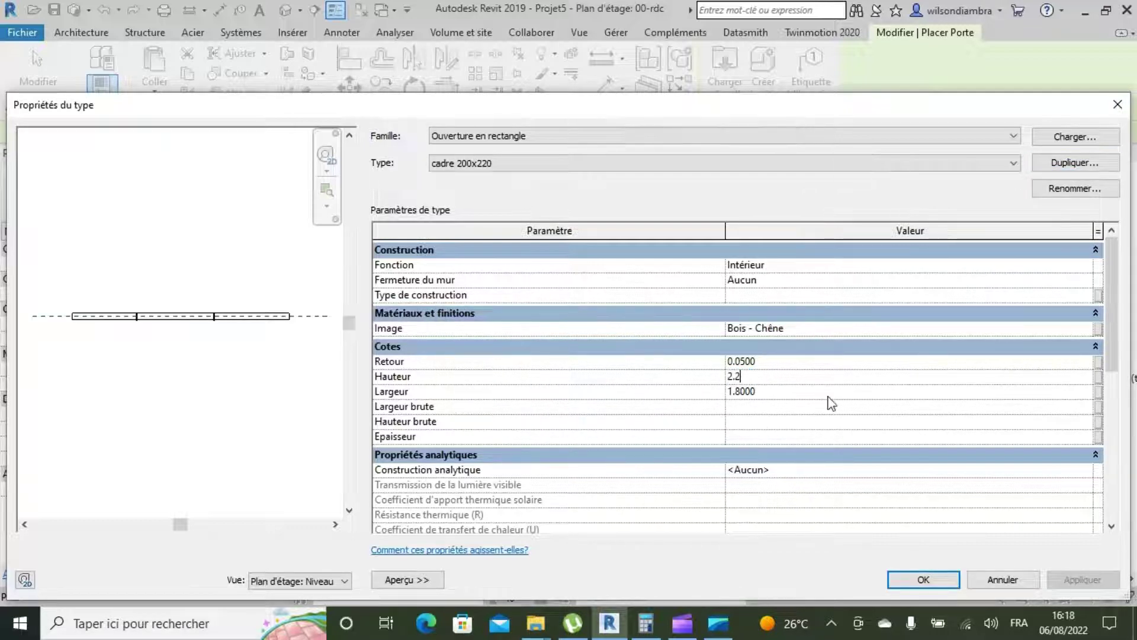
{"action": "type", "text": ".2"}
{"action": "left_click", "coordinate": [800, 392]}
{"action": "type", "text": "2"}
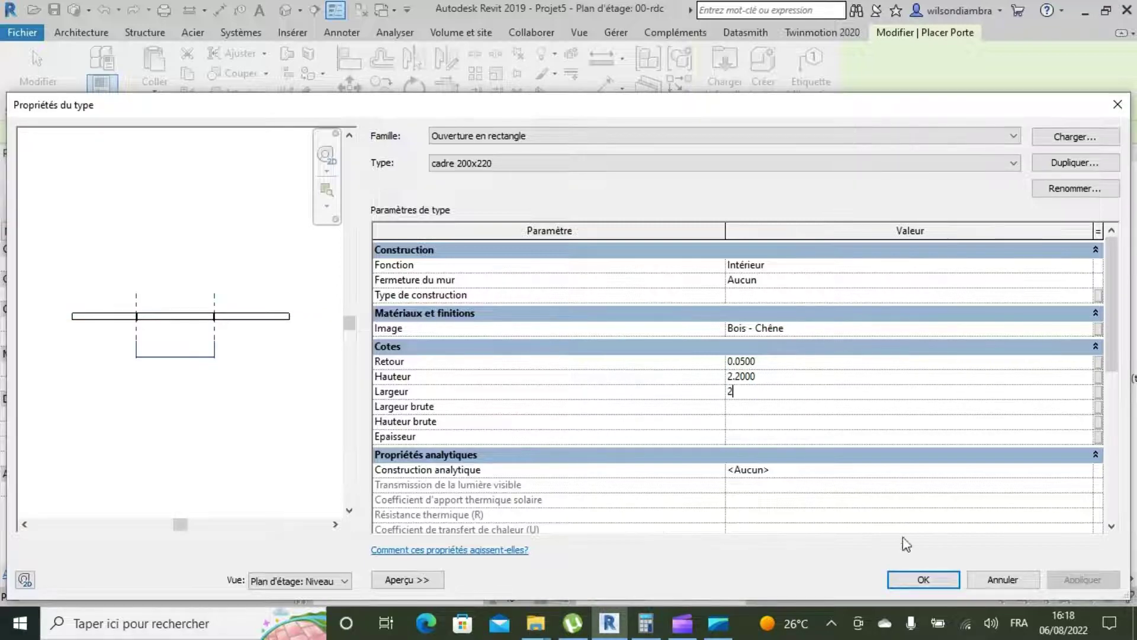
{"action": "left_click", "coordinate": [924, 578]}
- Place a cadre 200x220 opening centred in the wall between Cuisine and Salle à manger
{"action": "scroll", "coordinate": [592, 329], "scroll_direction": "up", "scroll_amount": 1}
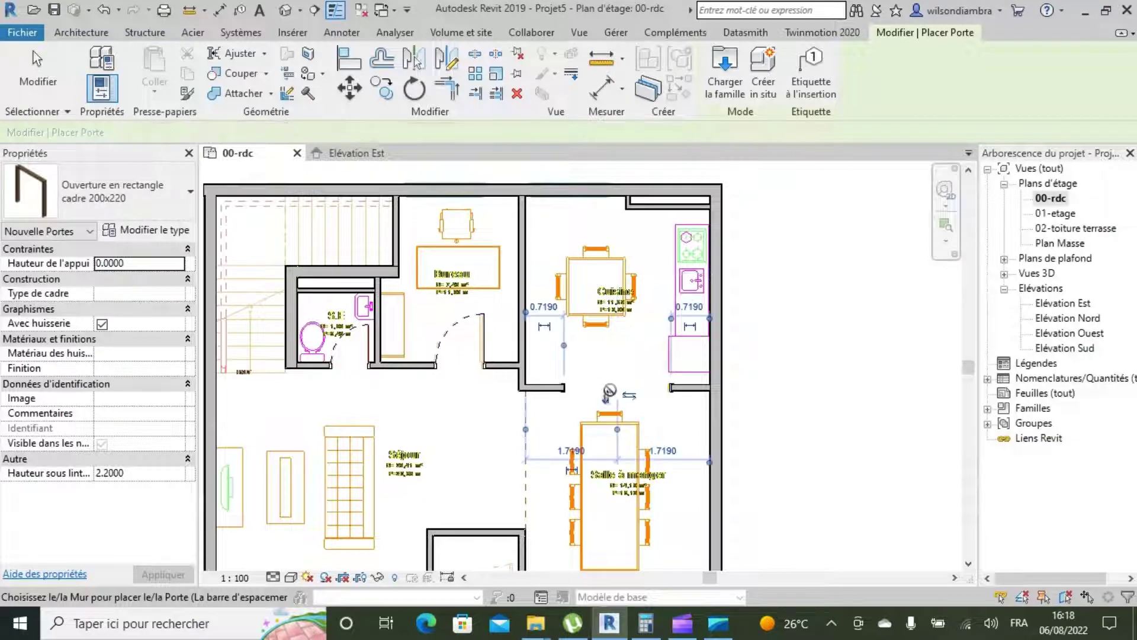
{"action": "scroll", "coordinate": [628, 323], "scroll_direction": "down", "scroll_amount": 1}
{"action": "scroll", "coordinate": [514, 472], "scroll_direction": "up", "scroll_amount": 3}
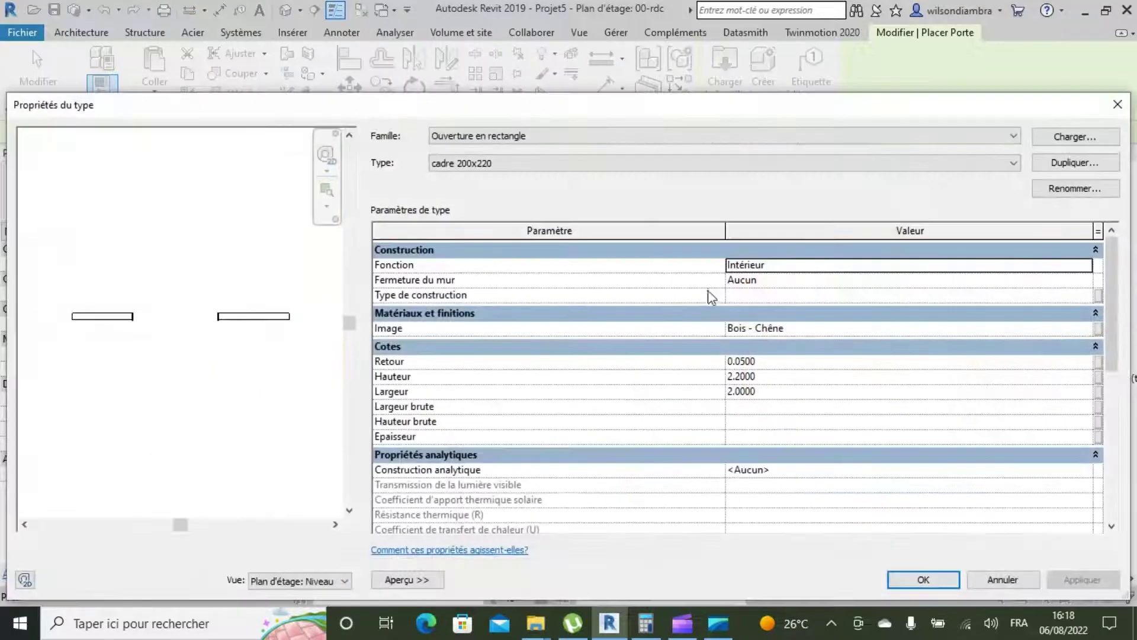
- Duplicate the cadre 200x220 opening type as cadre 100x220 and set its width to 1 m
{"action": "left_click", "coordinate": [1072, 165]}
{"action": "left_click", "coordinate": [587, 341]}
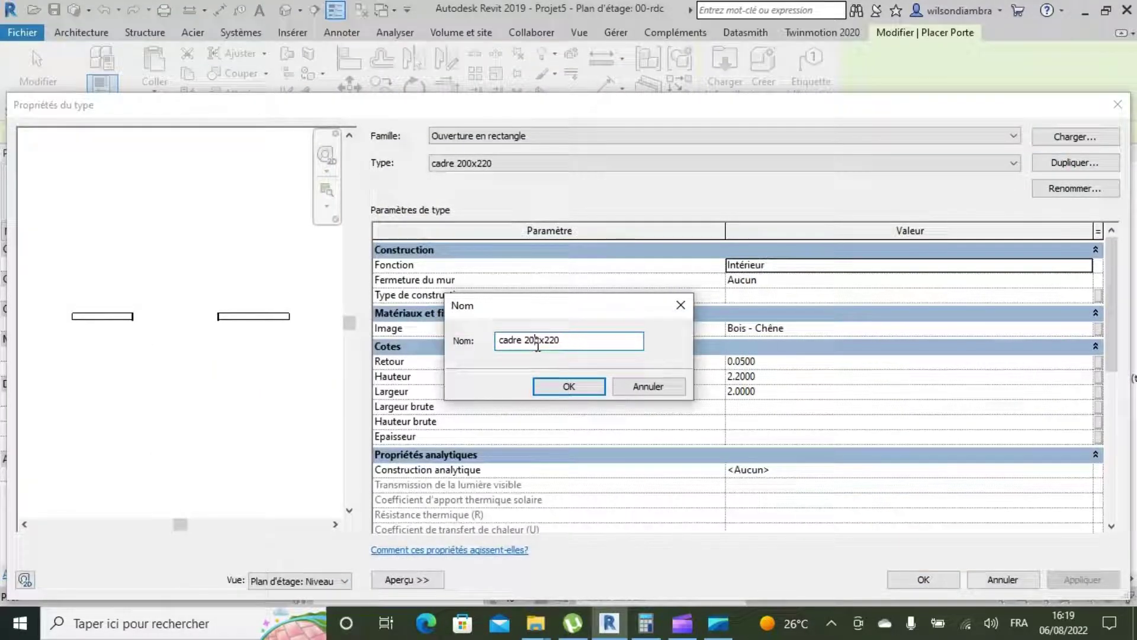
{"action": "key", "text": "BackSpace"}
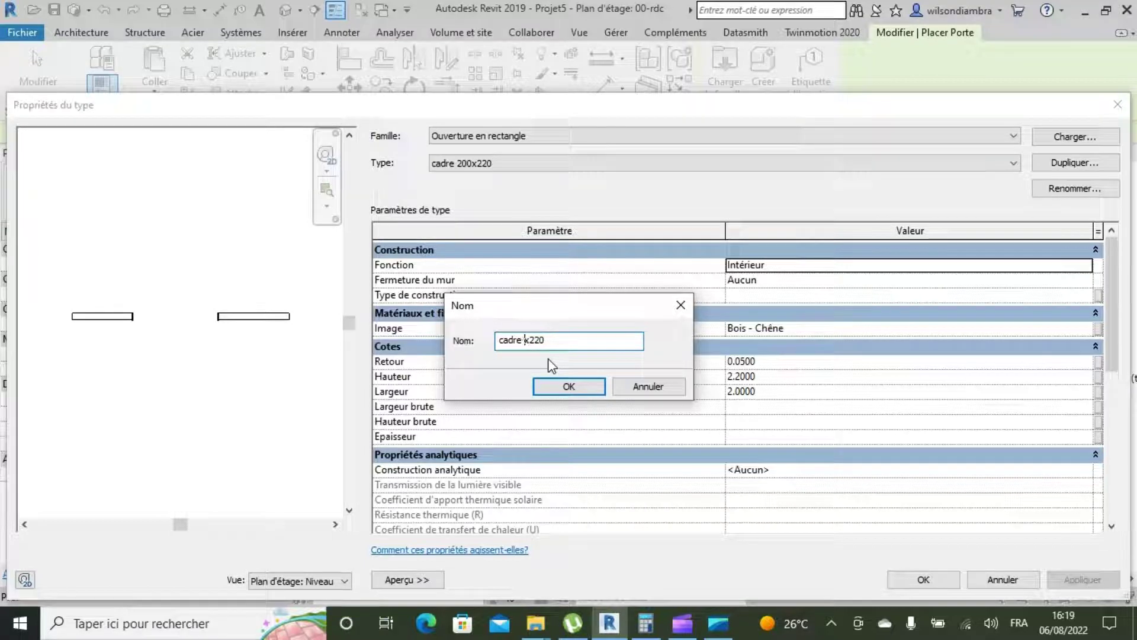
{"action": "type", "text": "100"}
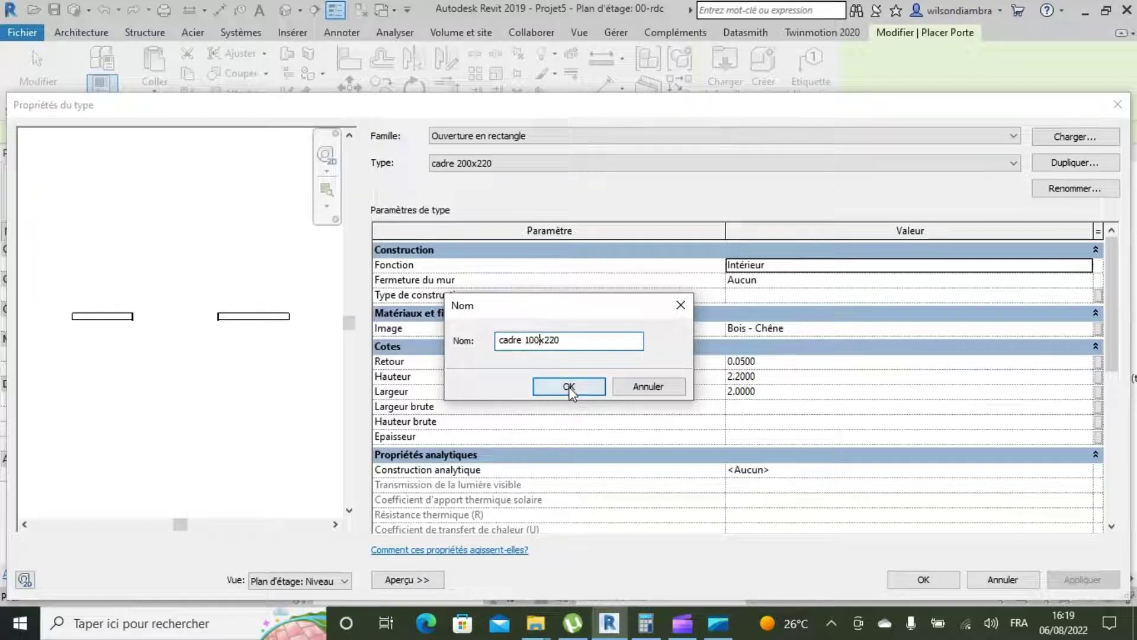
{"action": "left_click", "coordinate": [568, 386]}
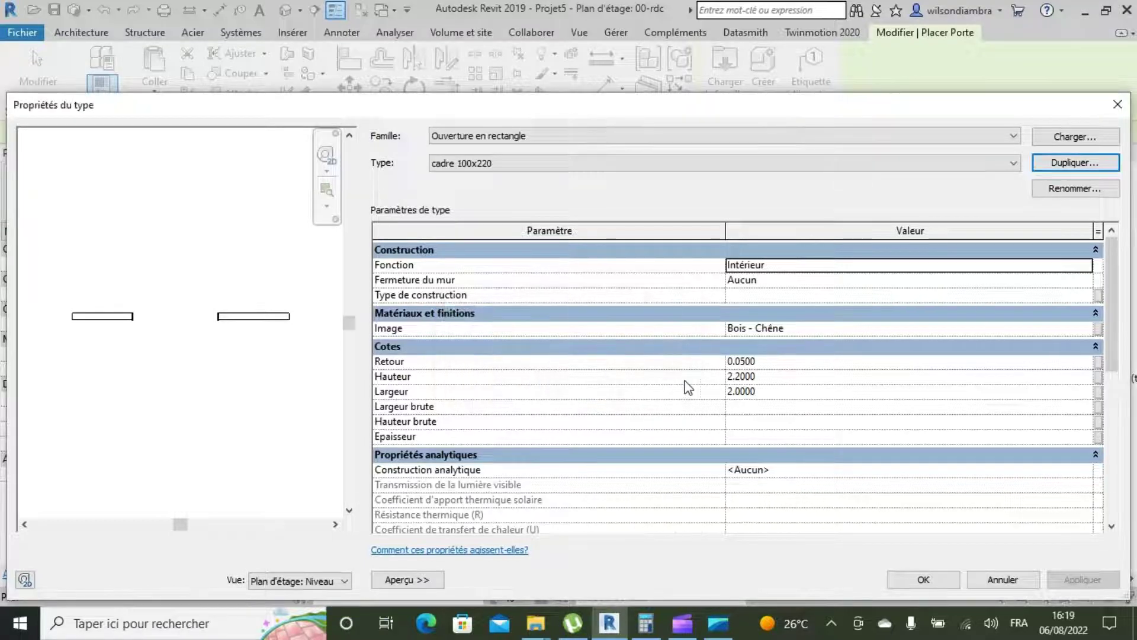
{"action": "left_click", "coordinate": [786, 390]}
{"action": "type", "text": "1"}
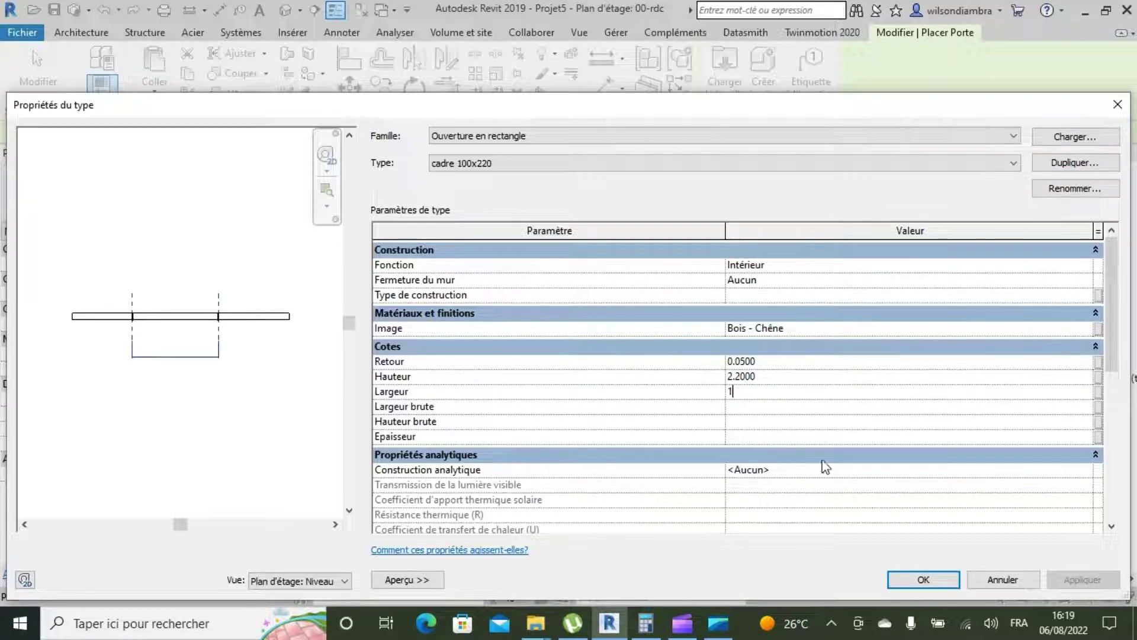
{"action": "left_click", "coordinate": [925, 582]}
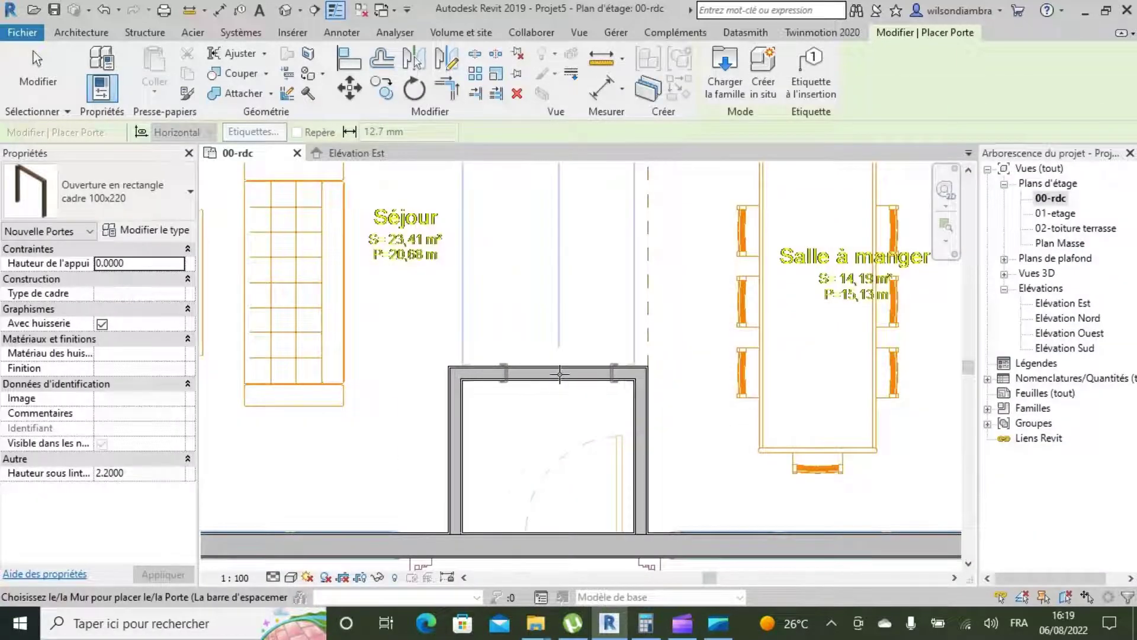
- Place a cadre 100x220 opening centred in the short wall between the entrance vestibule and the Séjour
{"action": "left_click", "coordinate": [549, 376]}
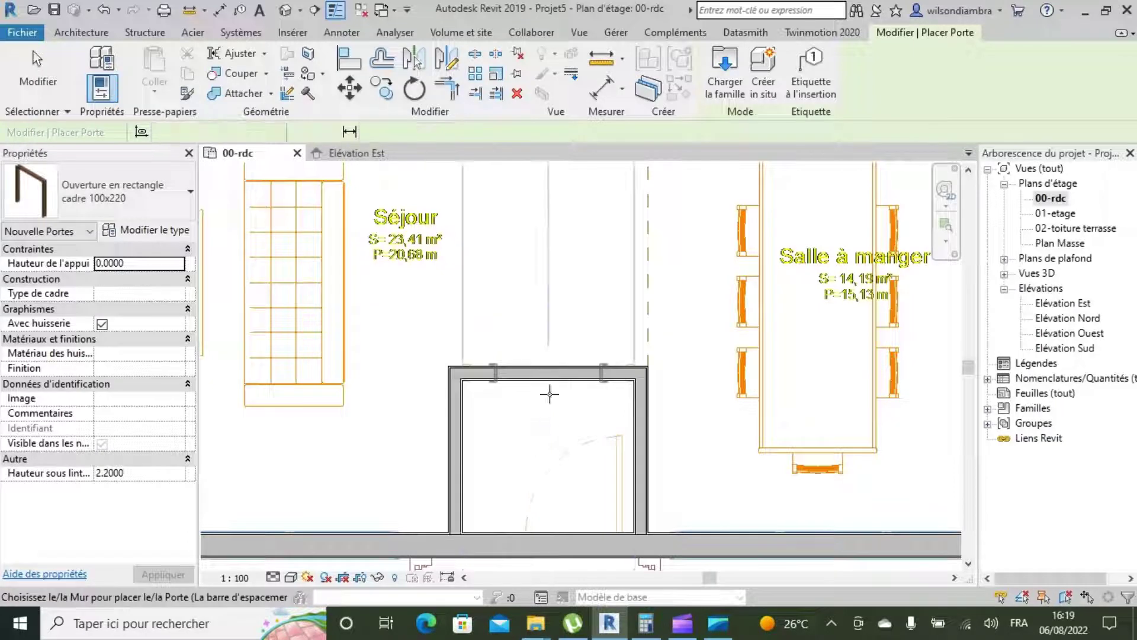
{"action": "scroll", "coordinate": [548, 385], "scroll_direction": "down", "scroll_amount": 5}
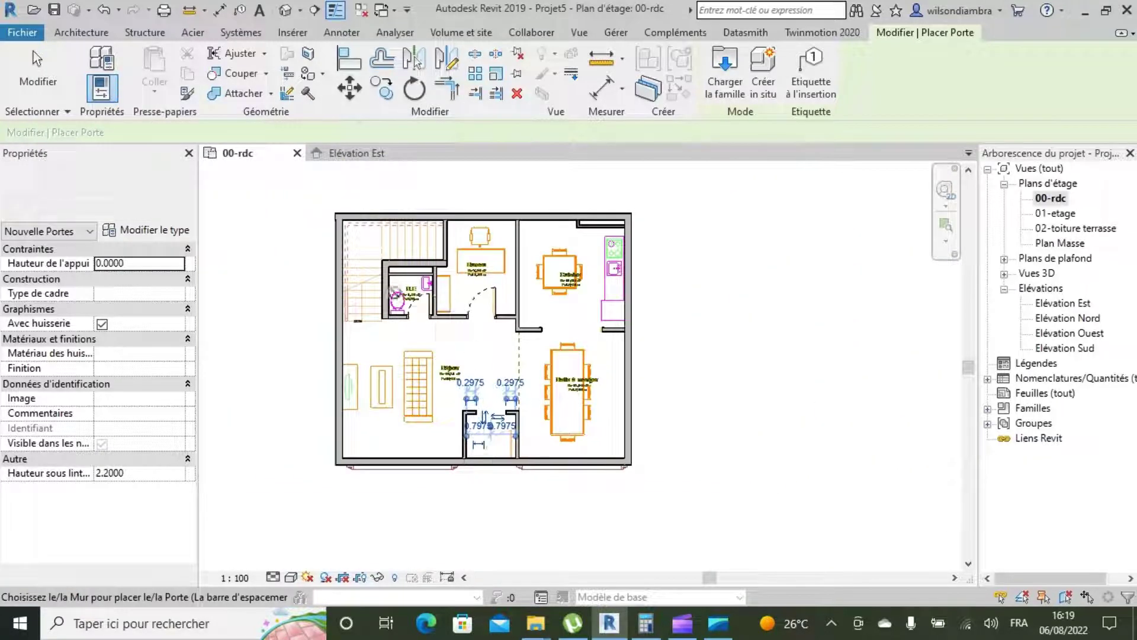
{"action": "scroll", "coordinate": [399, 295], "scroll_direction": "up", "scroll_amount": 2}
{"action": "key", "text": "Escape"}
{"action": "key", "text": "Escape"}
{"action": "scroll", "coordinate": [562, 550], "scroll_direction": "up", "scroll_amount": 3}
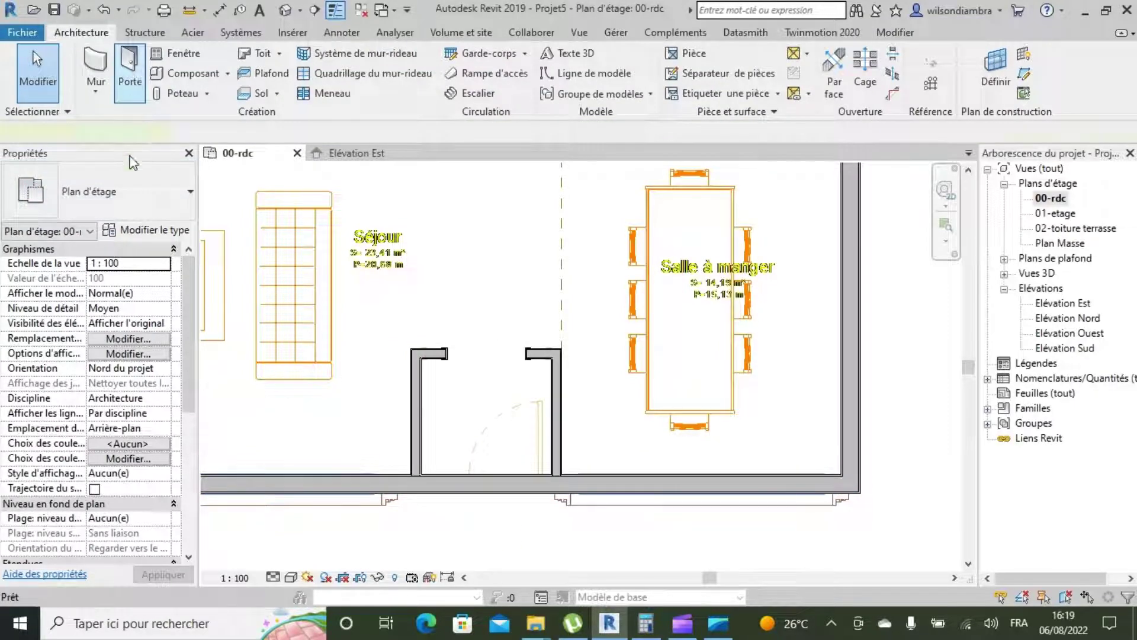
- Load the Avec panneau latéral door family from the Porte d'entrée subfolder of Portes
{"action": "left_click", "coordinate": [132, 77]}
{"action": "left_click", "coordinate": [148, 231]}
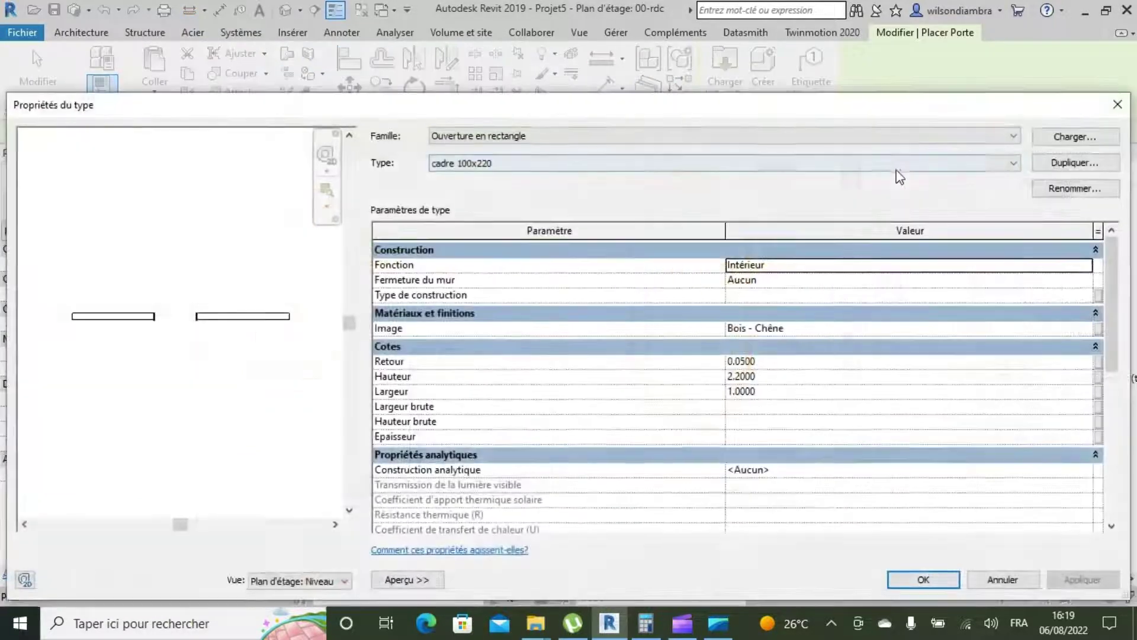
{"action": "left_click", "coordinate": [1075, 137]}
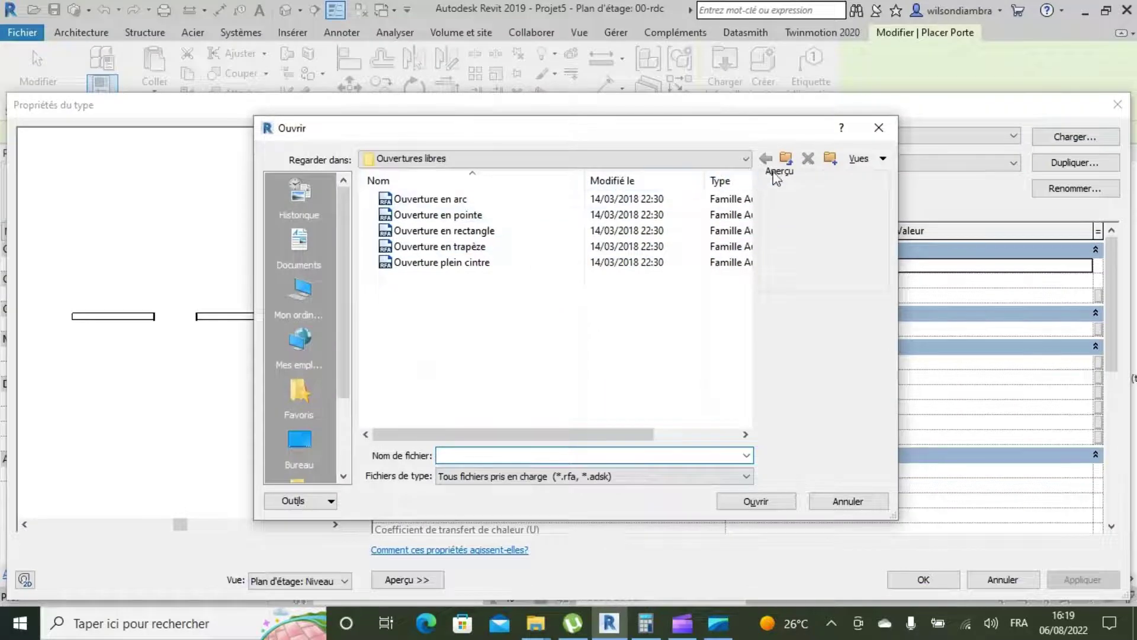
{"action": "left_click", "coordinate": [786, 158]}
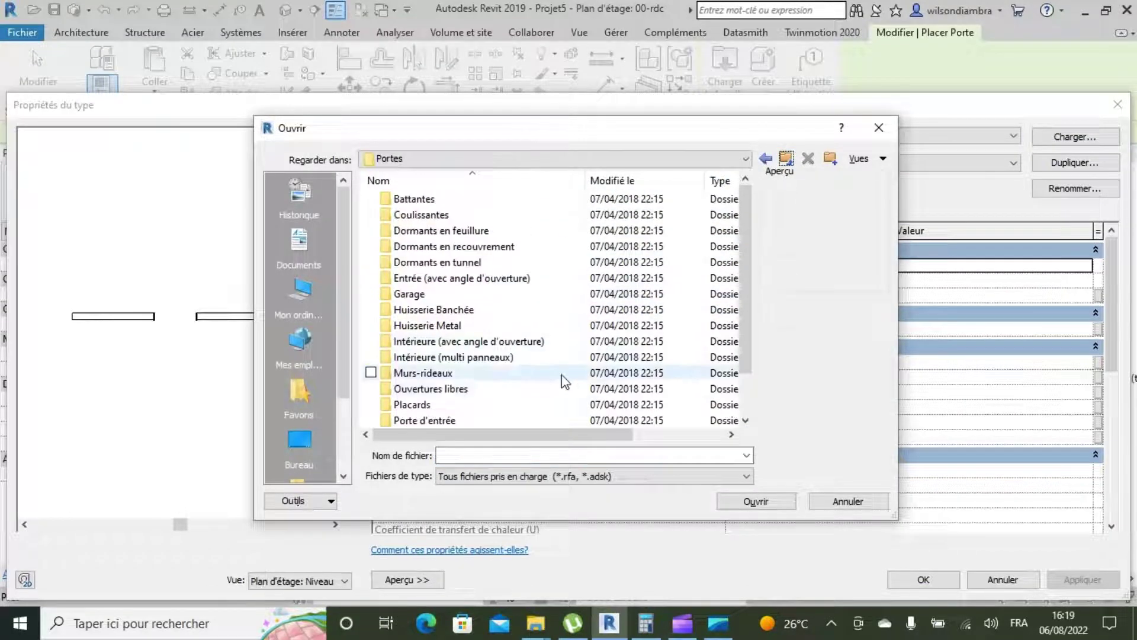
{"action": "left_click", "coordinate": [450, 419]}
{"action": "scroll", "coordinate": [450, 418], "scroll_direction": "down", "scroll_amount": 2}
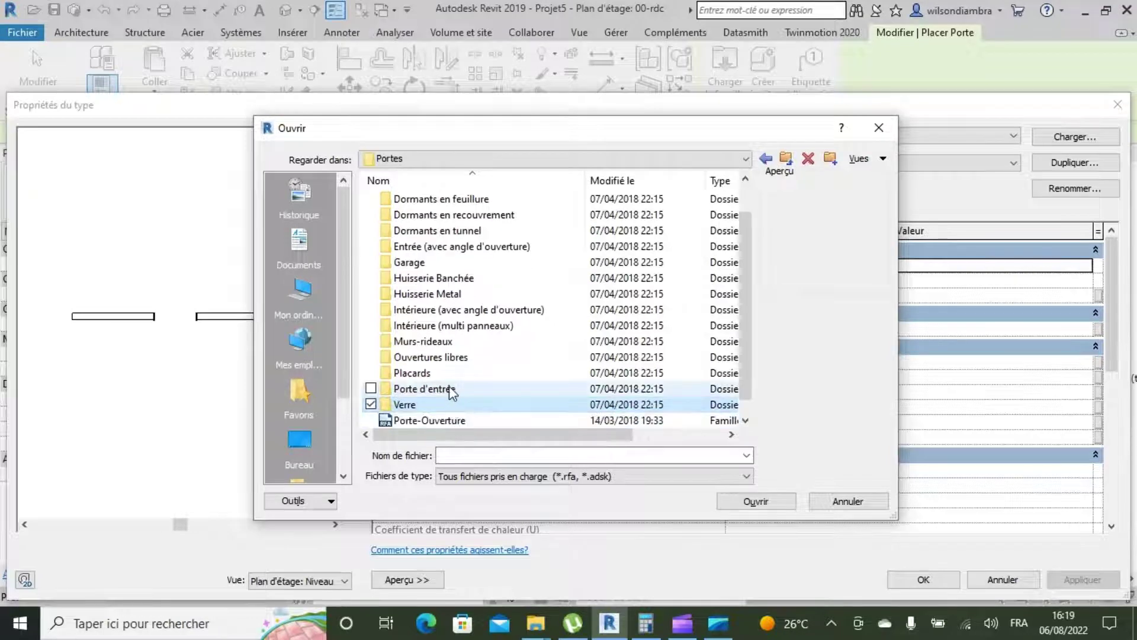
{"action": "double_click", "coordinate": [452, 389]}
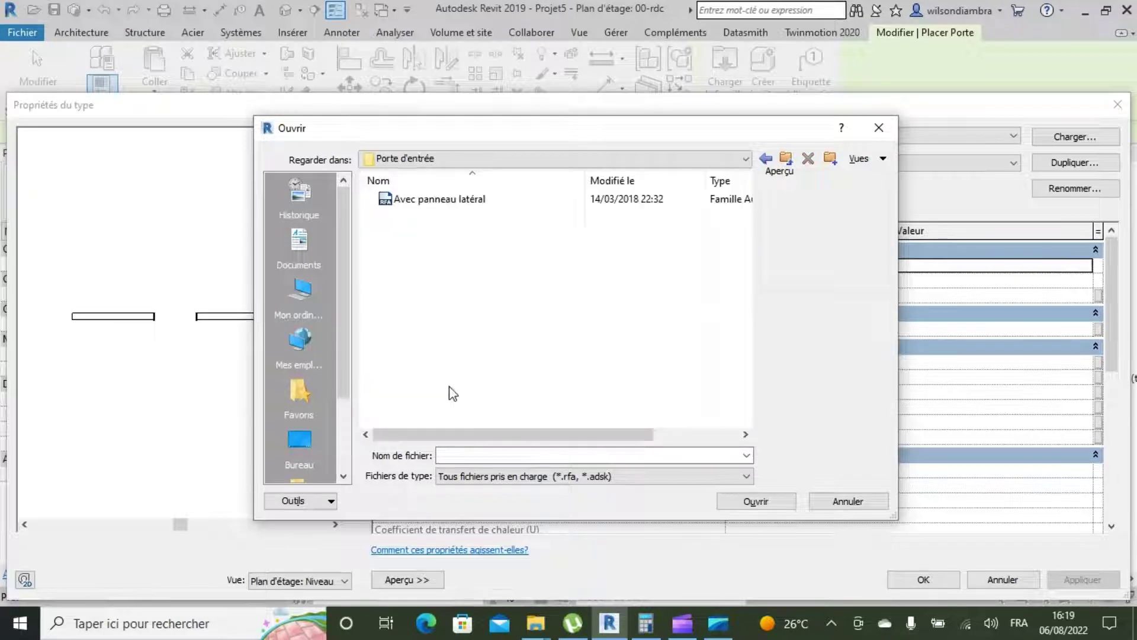
{"action": "left_click", "coordinate": [443, 202]}
{"action": "left_click", "coordinate": [756, 501]}
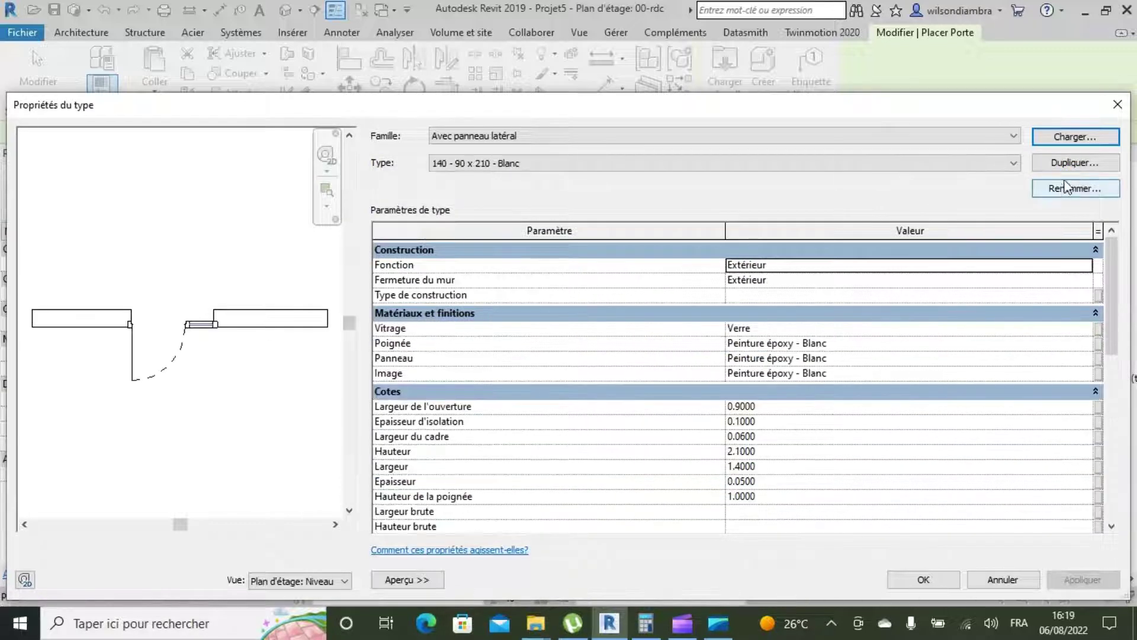
- Duplicate the 140 - 90 x 210 - Blanc door type as porte entrée
{"action": "left_click", "coordinate": [1072, 170]}
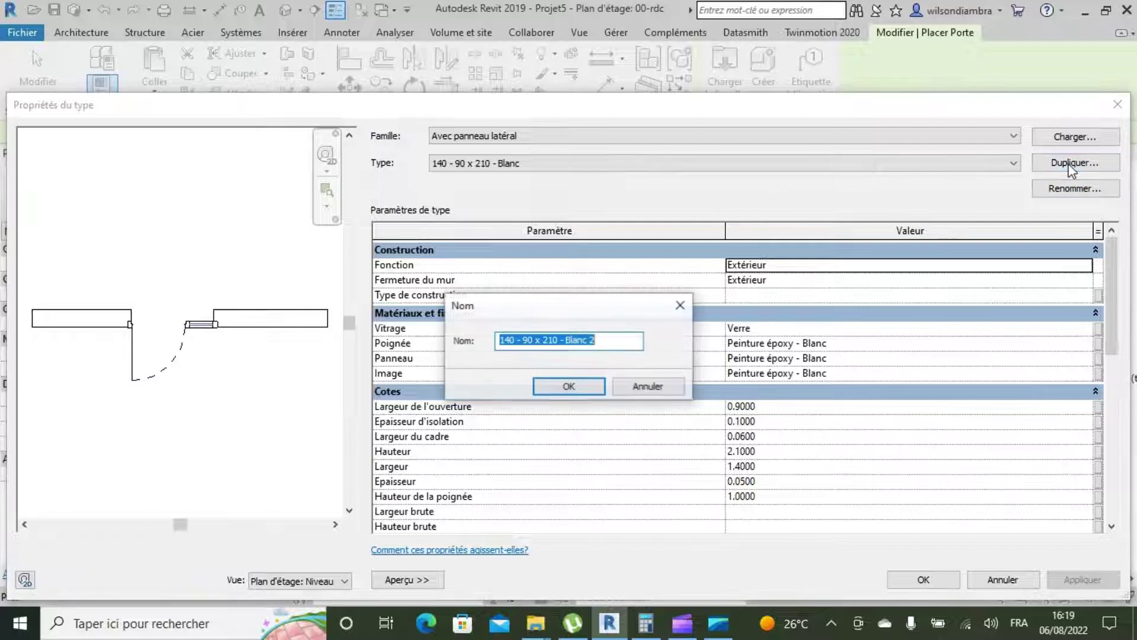
{"action": "type", "text": "porte entrée"}
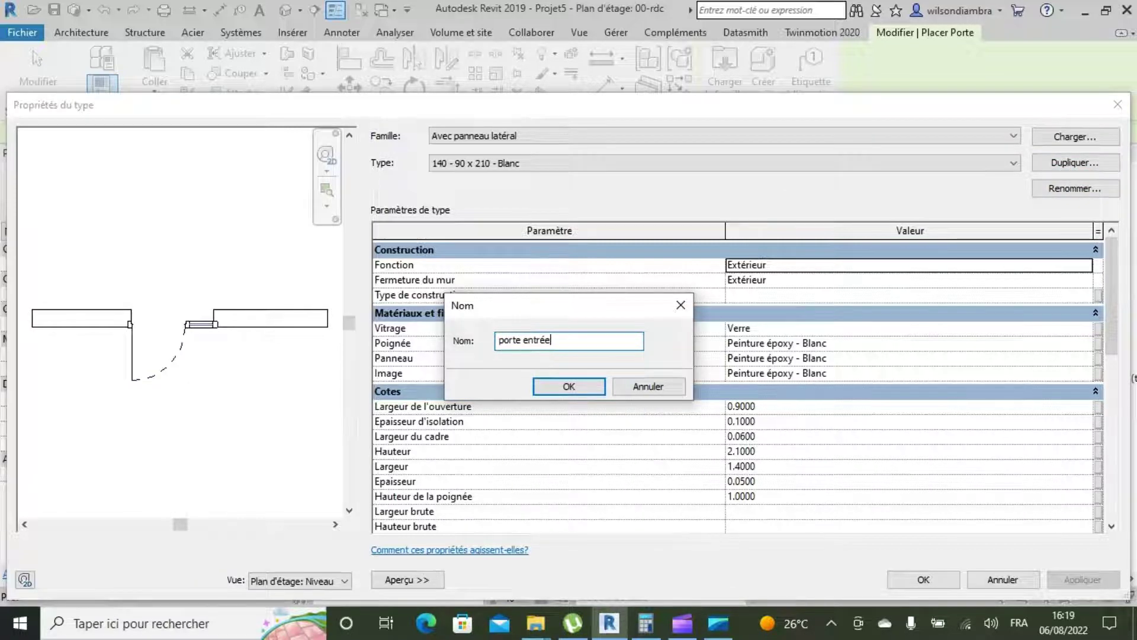
{"action": "key", "text": "Return"}
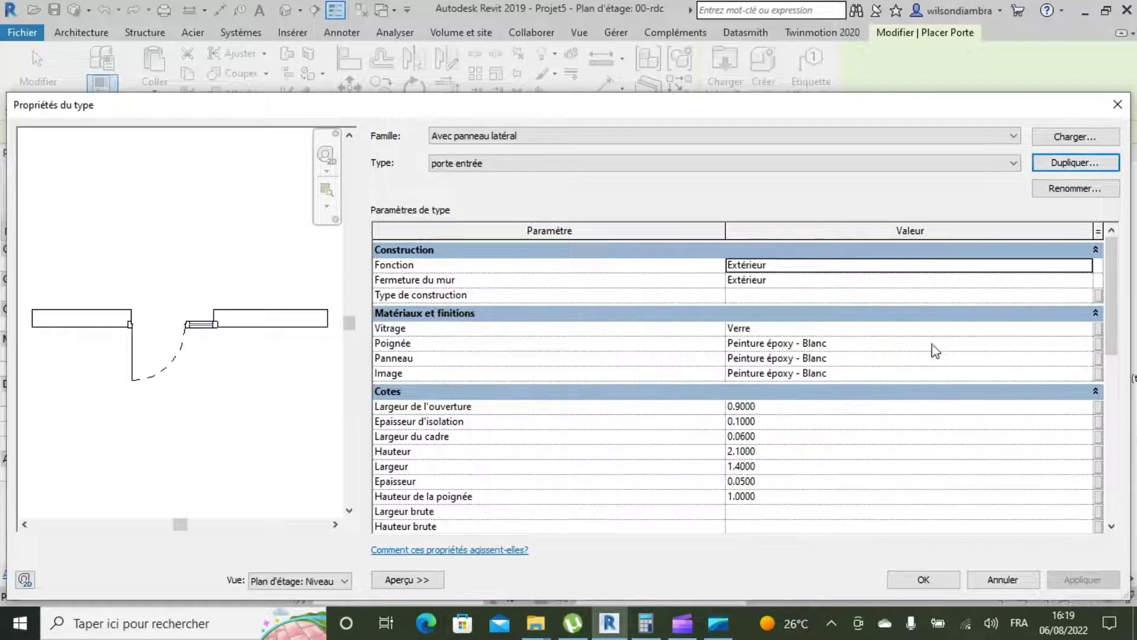
- Set the porte entrée type's height to 2.2 m and width to 1.5 m, and accept the type properties
{"action": "left_click", "coordinate": [790, 452]}
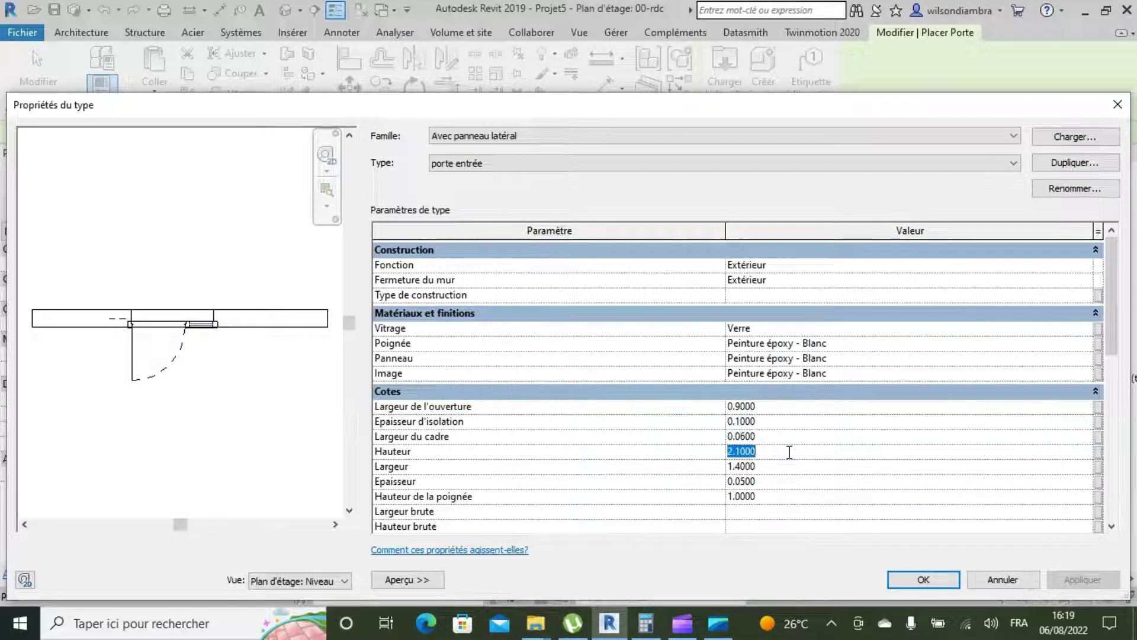
{"action": "type", "text": "2.2"}
{"action": "left_click", "coordinate": [786, 463]}
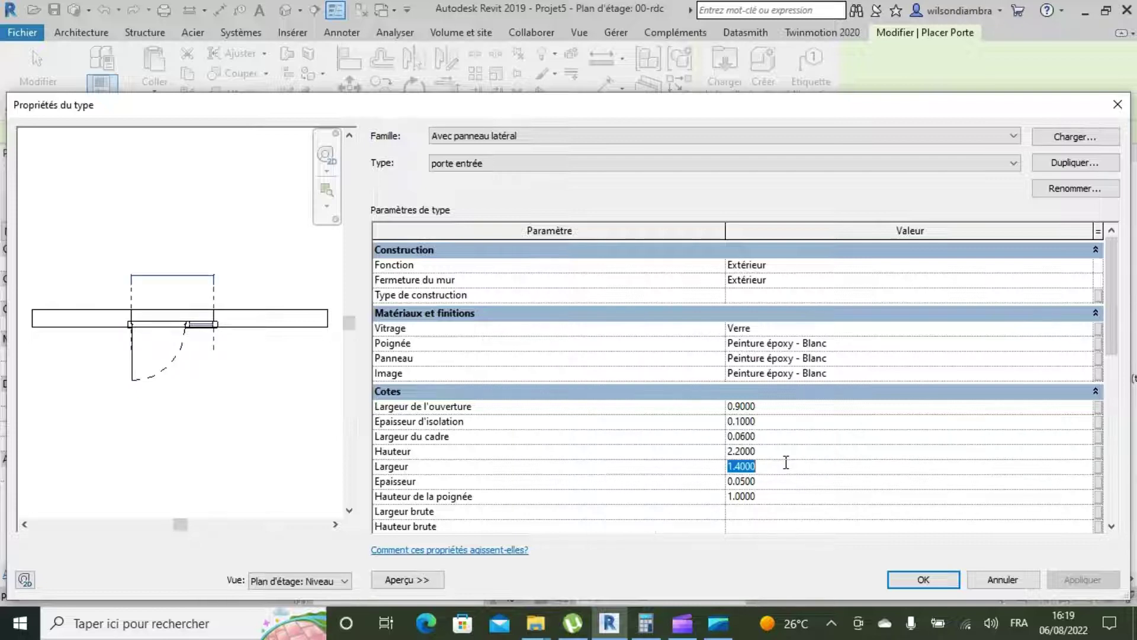
{"action": "type", "text": "1.5"}
{"action": "left_click", "coordinate": [923, 581]}
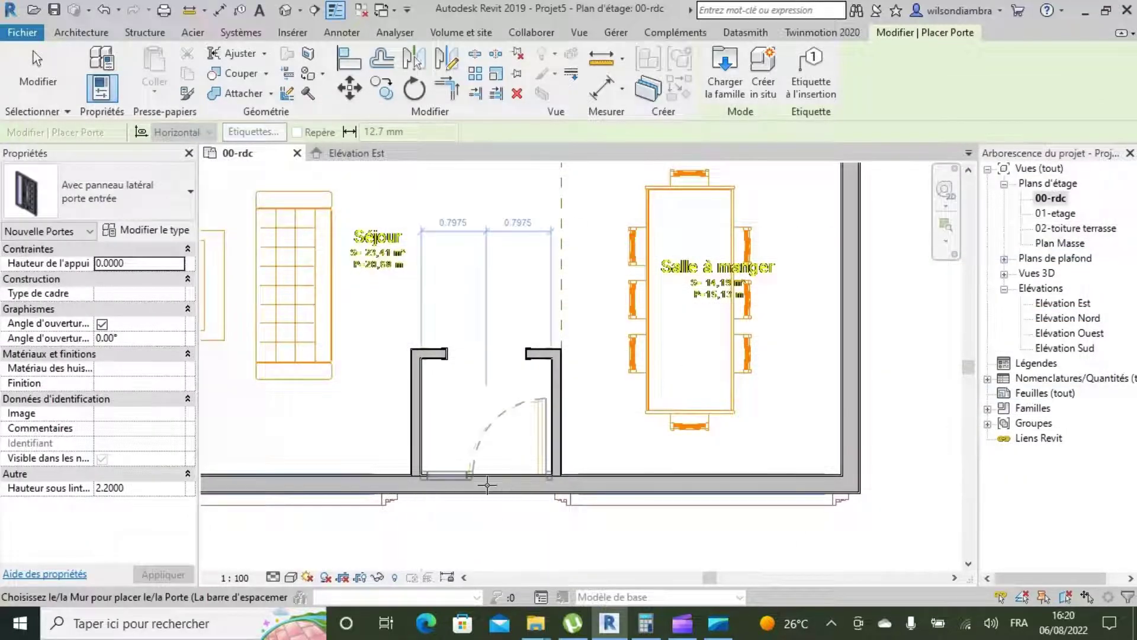
- Place a porte entrée door centred in the vestibule's exterior wall, opening inward with its side panel towards the Séjour
{"action": "left_click", "coordinate": [487, 485]}
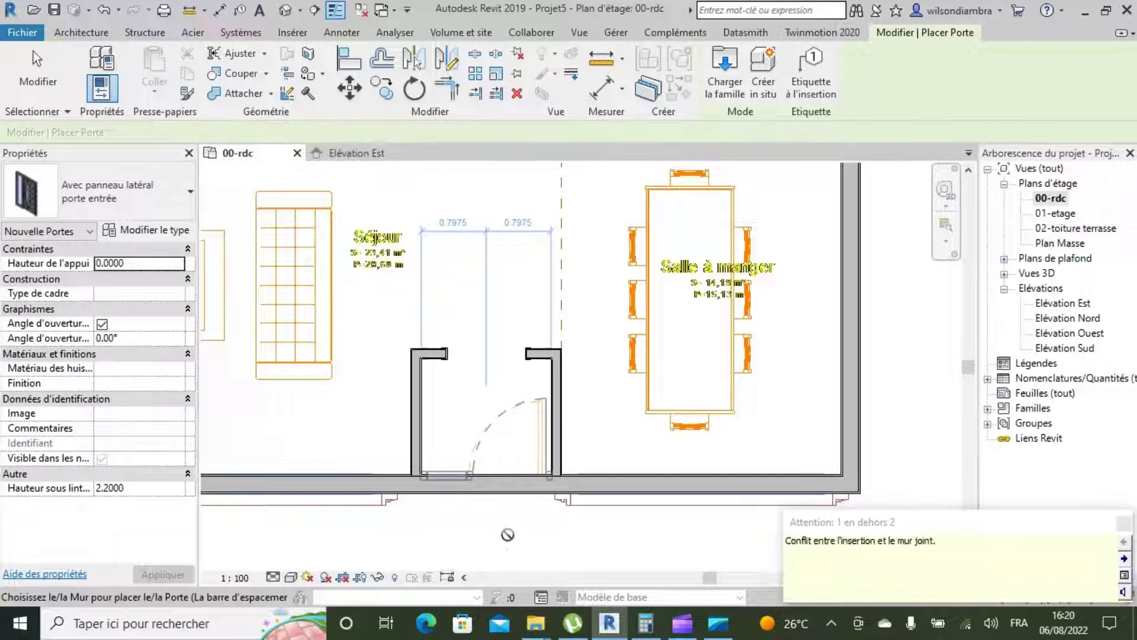
{"action": "key", "text": "Escape"}
{"action": "key", "text": "Escape"}
- Set the width of the placed entrance door's type to 1.4 m
{"action": "scroll", "coordinate": [438, 502], "scroll_direction": "up", "scroll_amount": 3}
{"action": "scroll", "coordinate": [435, 495], "scroll_direction": "up", "scroll_amount": 5}
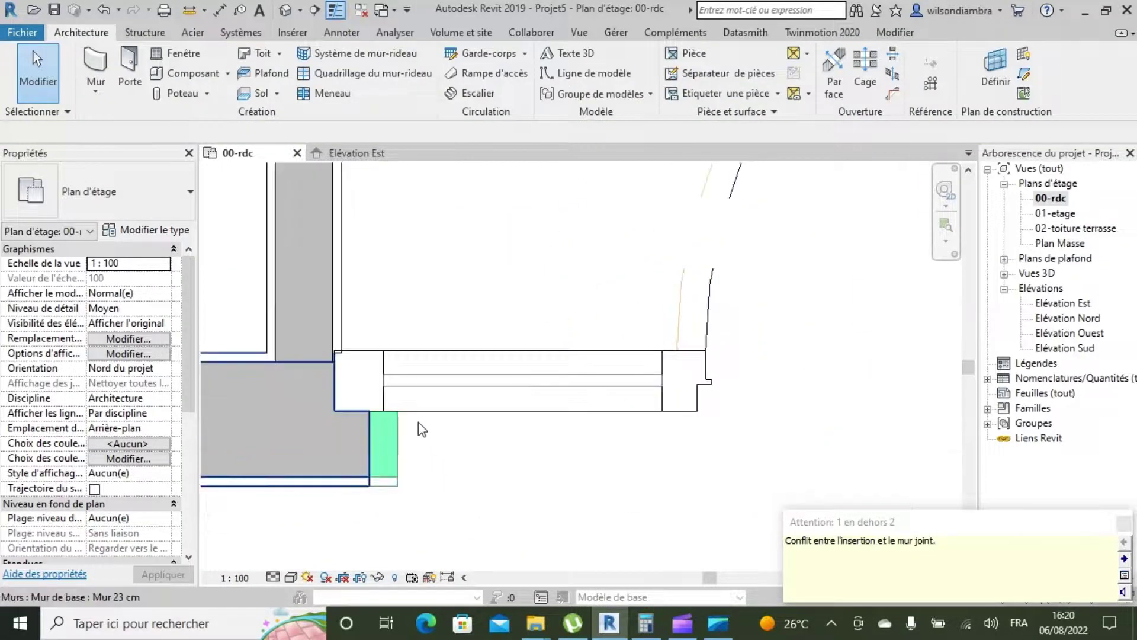
{"action": "scroll", "coordinate": [415, 427], "scroll_direction": "down", "scroll_amount": 5}
{"action": "scroll", "coordinate": [395, 417], "scroll_direction": "up", "scroll_amount": 2}
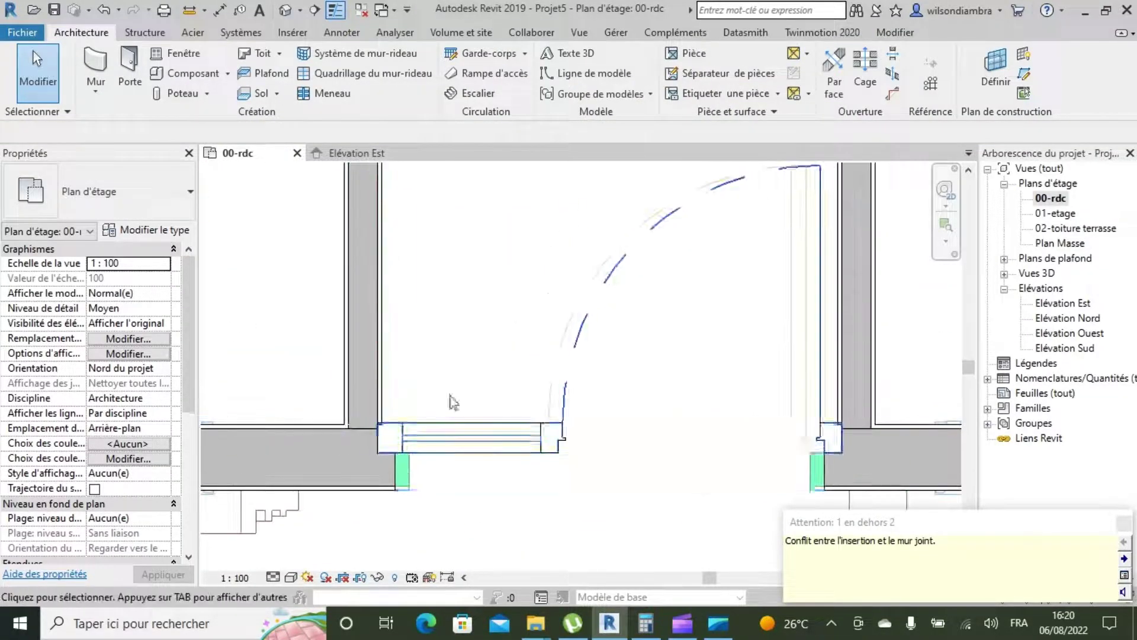
{"action": "left_click", "coordinate": [446, 443]}
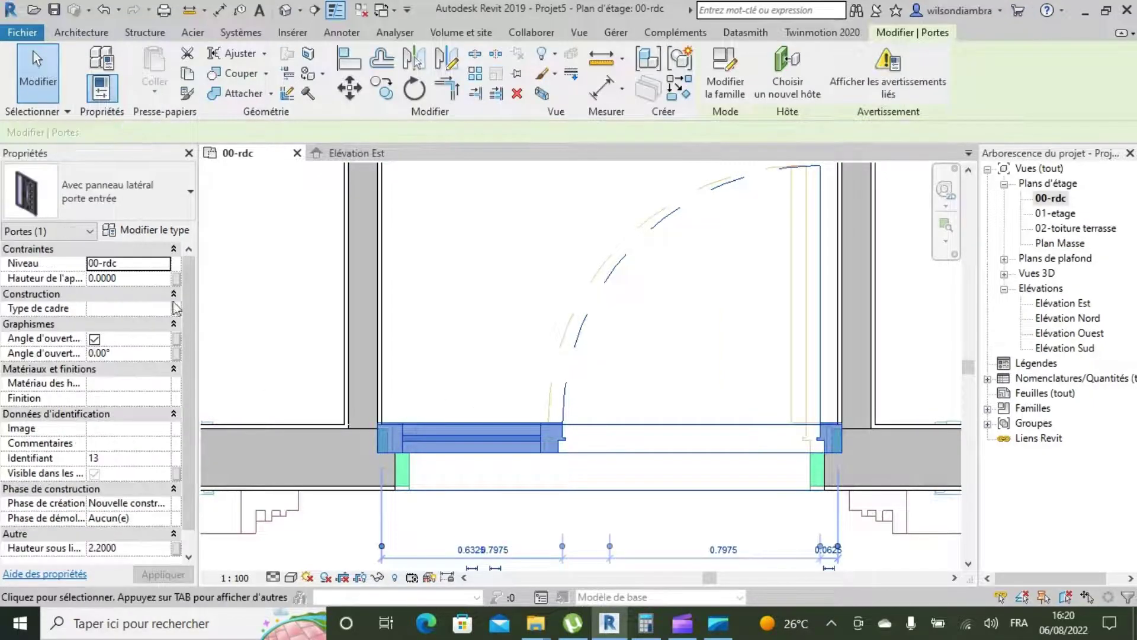
{"action": "left_click", "coordinate": [138, 234]}
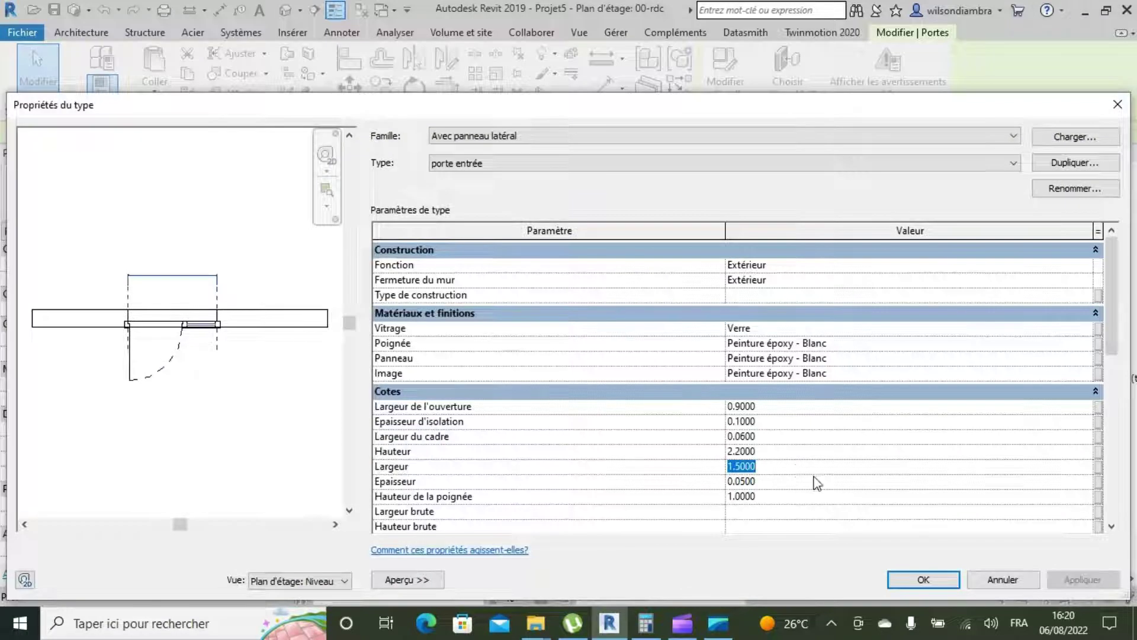
{"action": "type", "text": "1.4"}
{"action": "left_click", "coordinate": [1079, 579]}
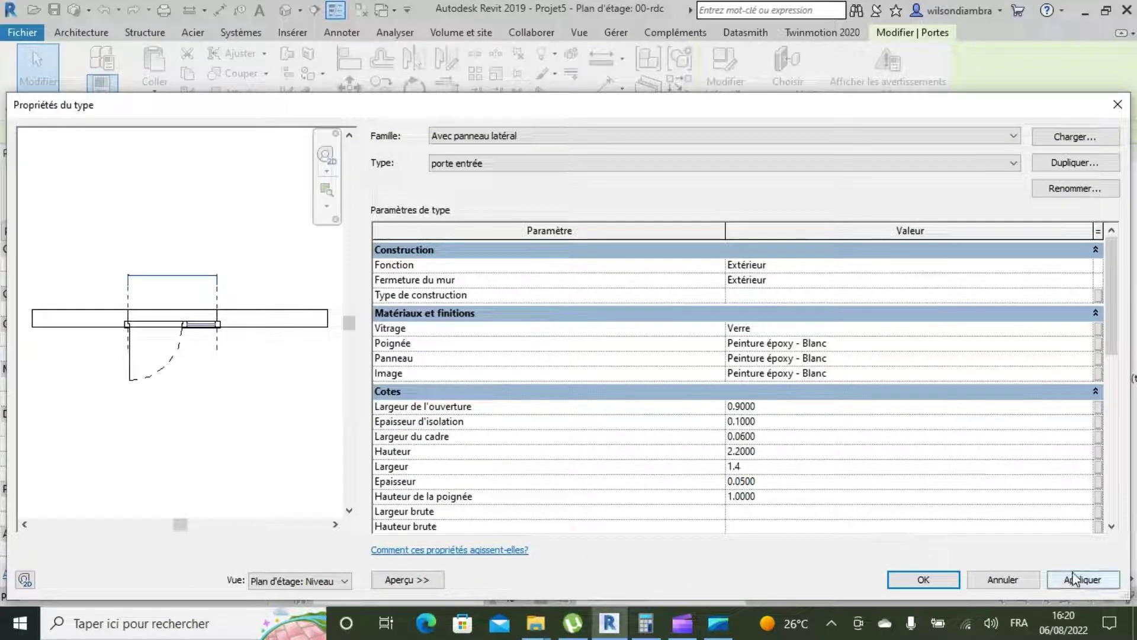
{"action": "left_click", "coordinate": [923, 580]}
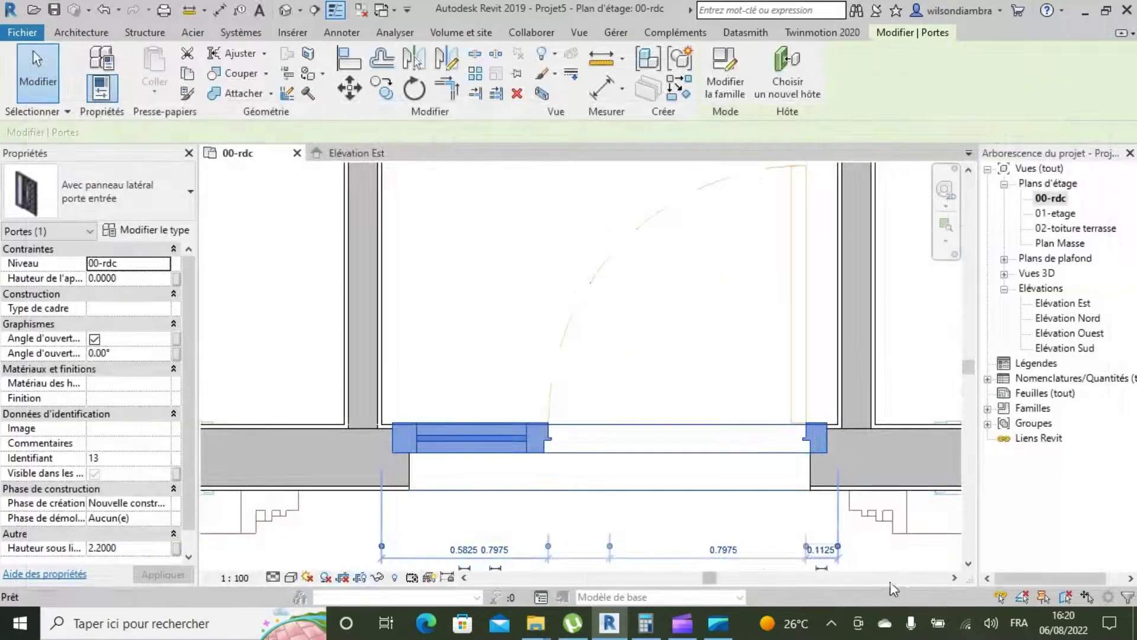
{"action": "left_click", "coordinate": [749, 560]}
- Start placing a window on the ground floor plan and open the type properties of the current window type
{"action": "scroll", "coordinate": [574, 471], "scroll_direction": "down", "scroll_amount": 6}
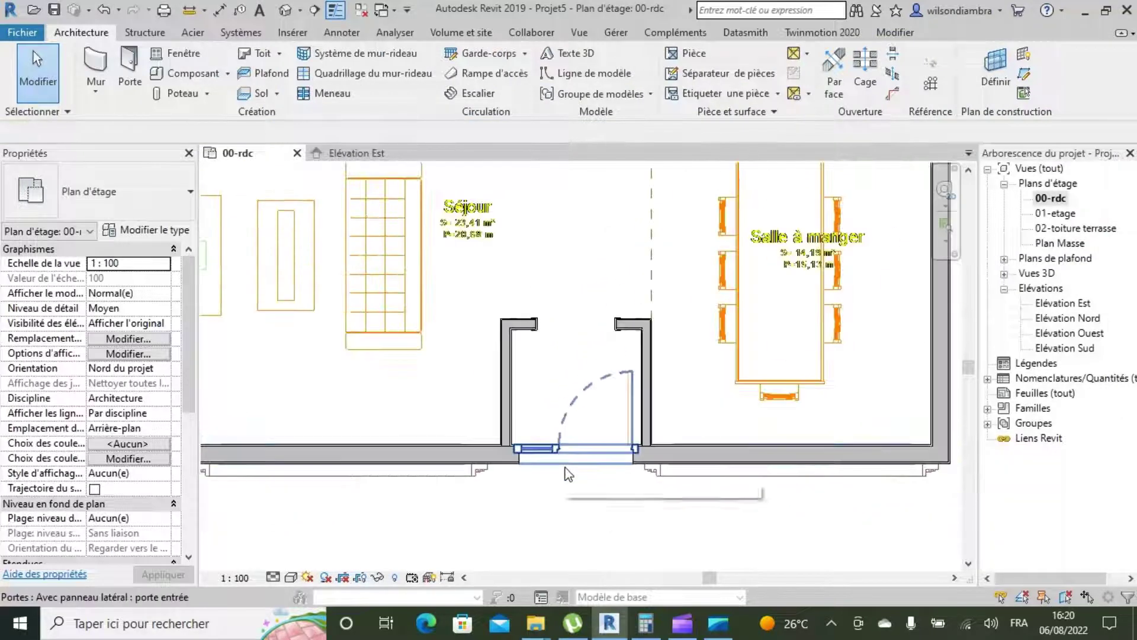
{"action": "scroll", "coordinate": [570, 313], "scroll_direction": "up", "scroll_amount": 3}
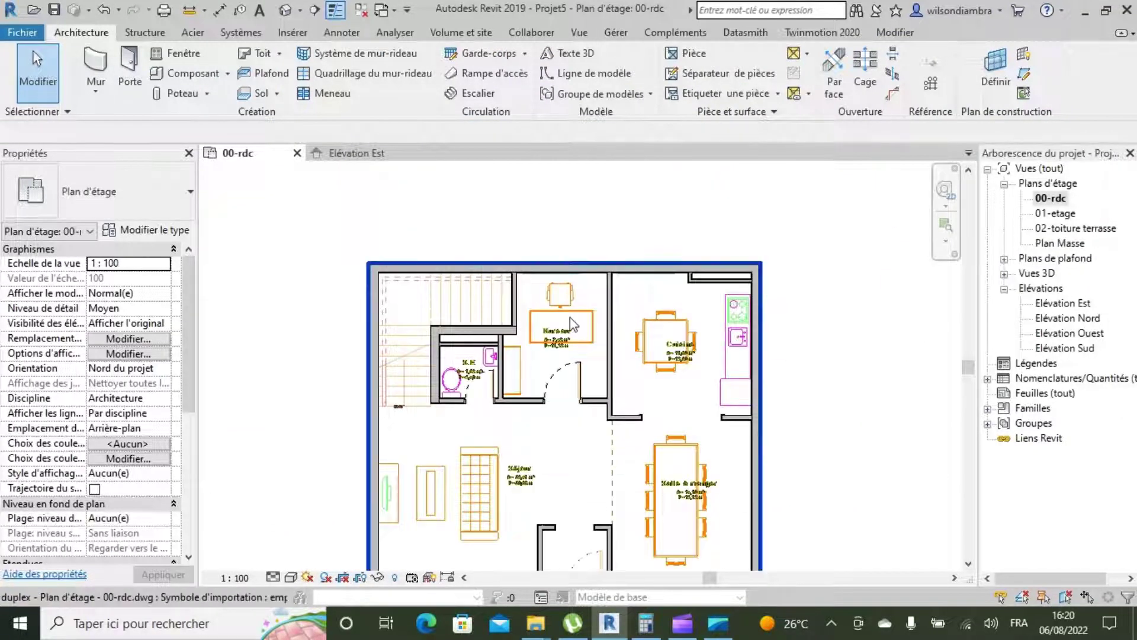
{"action": "scroll", "coordinate": [633, 276], "scroll_direction": "down", "scroll_amount": 2}
{"action": "scroll", "coordinate": [539, 462], "scroll_direction": "up", "scroll_amount": 3}
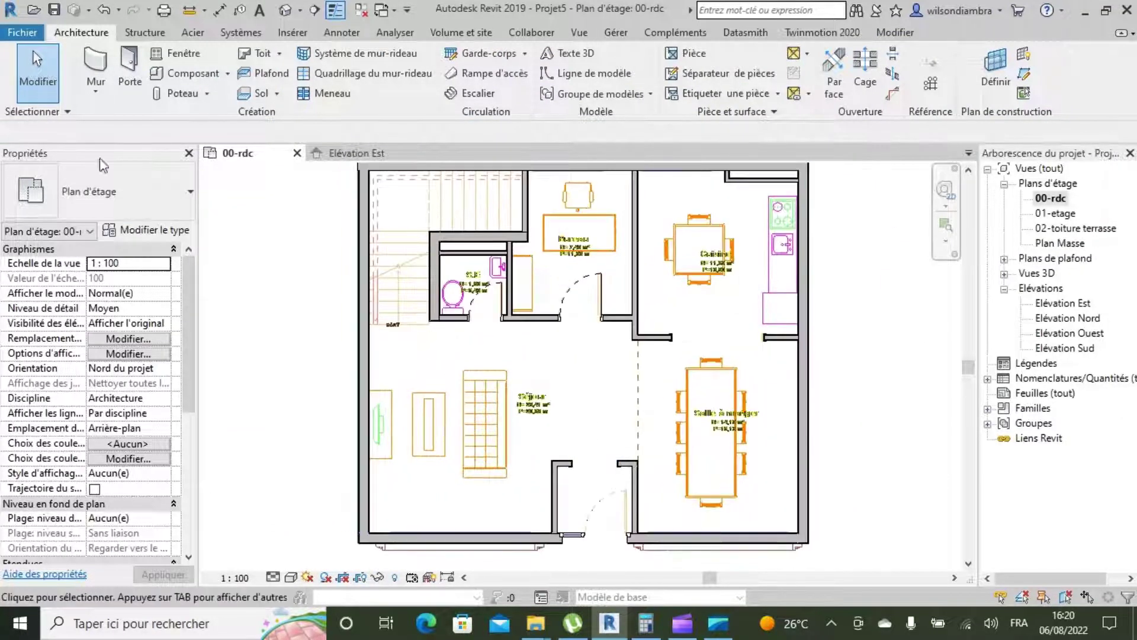
{"action": "left_click", "coordinate": [173, 52]}
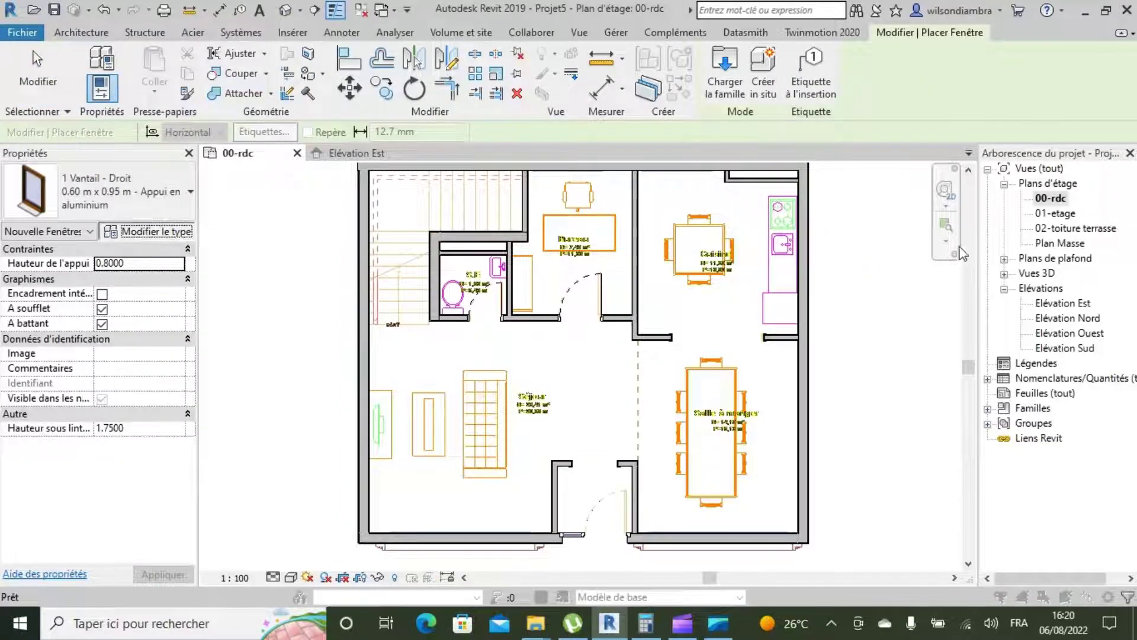
{"action": "left_click", "coordinate": [148, 236]}
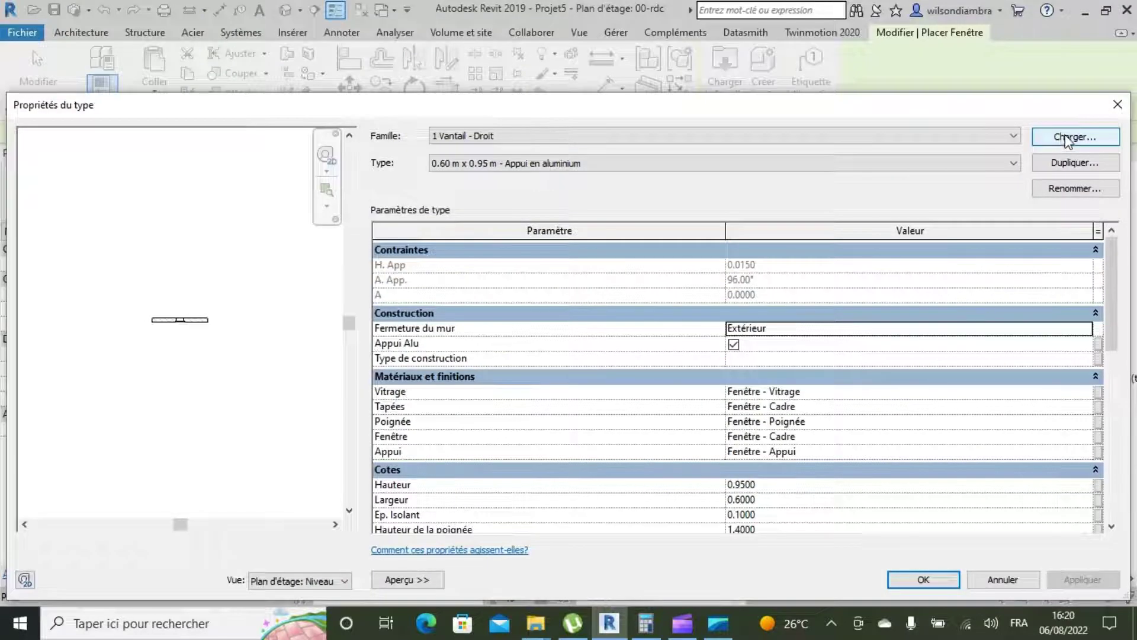
- Load the 2 Vantaux window family from the library folder Fenêtres, En pré-cadre, with its 100 x 105 cm type
{"action": "left_click", "coordinate": [1066, 141]}
{"action": "left_click", "coordinate": [790, 164]}
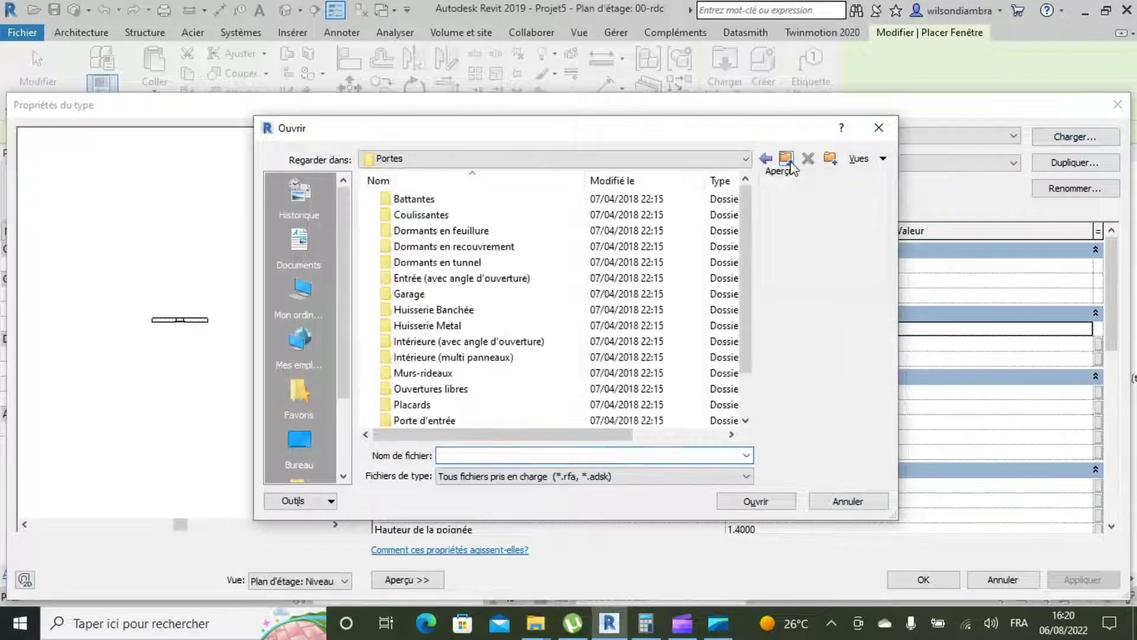
{"action": "left_click", "coordinate": [789, 162]}
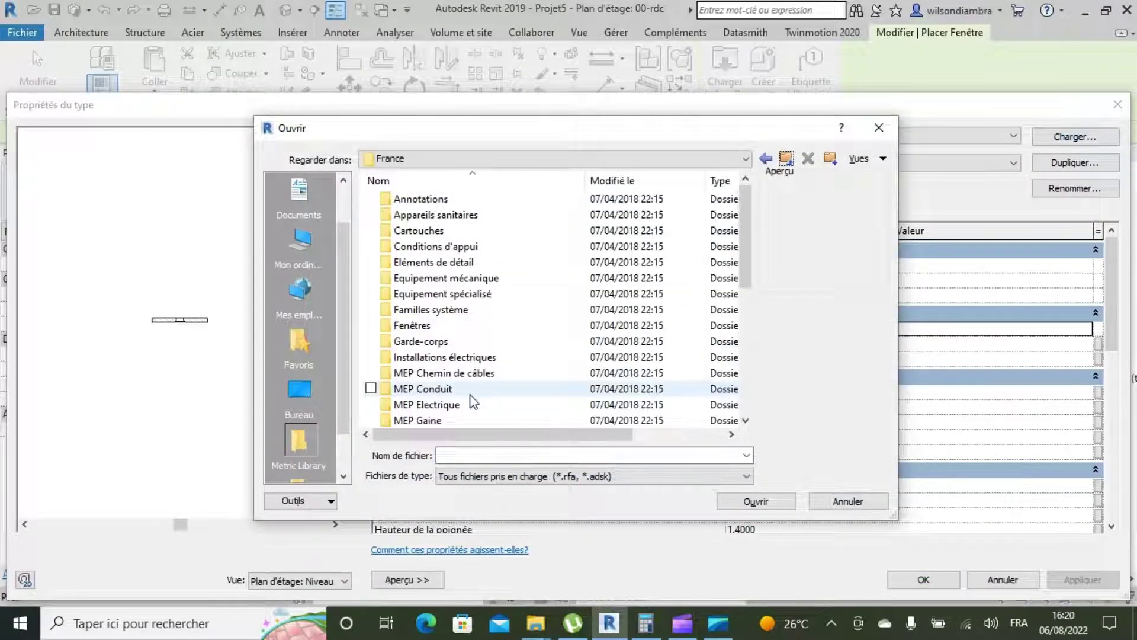
{"action": "scroll", "coordinate": [459, 398], "scroll_direction": "down", "scroll_amount": 5}
{"action": "scroll", "coordinate": [430, 296], "scroll_direction": "down", "scroll_amount": 1}
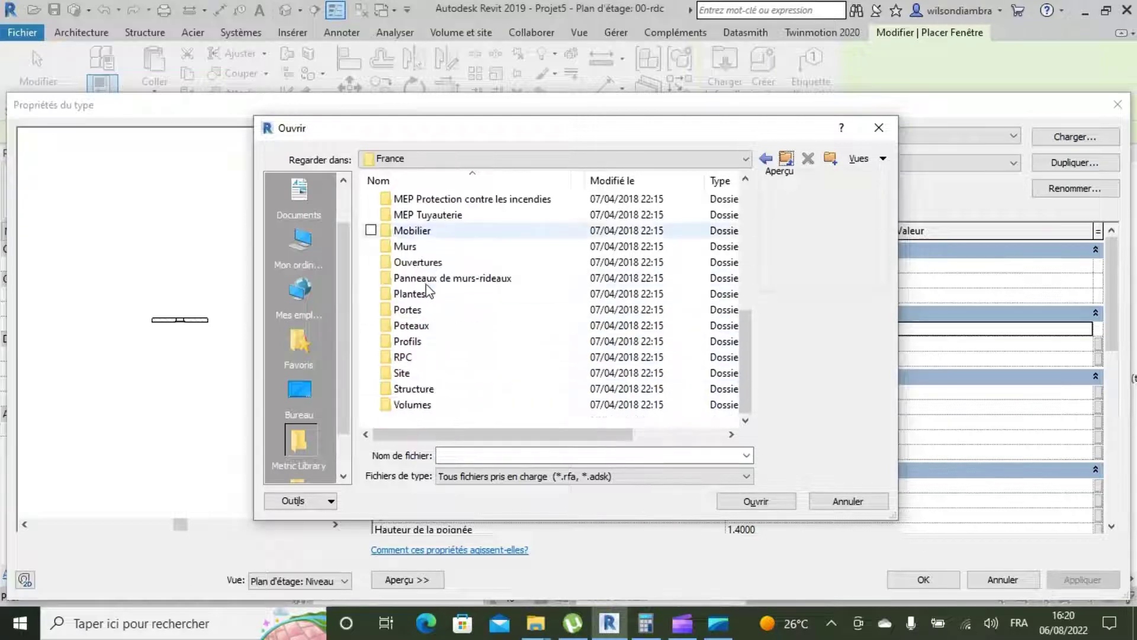
{"action": "scroll", "coordinate": [428, 339], "scroll_direction": "up", "scroll_amount": 1}
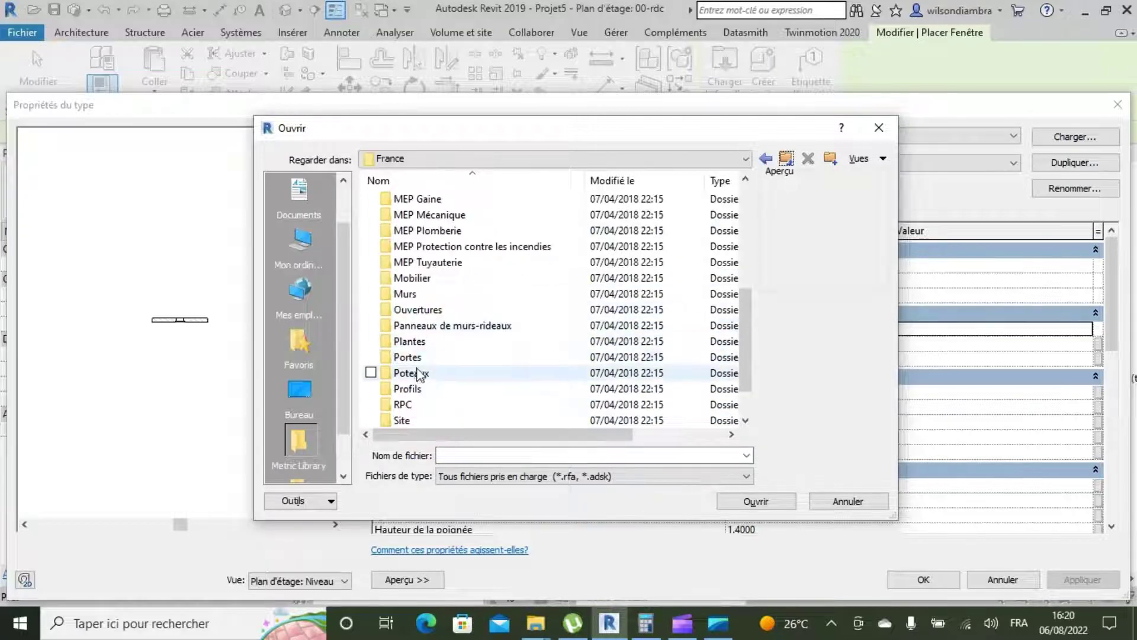
{"action": "scroll", "coordinate": [421, 374], "scroll_direction": "up", "scroll_amount": 5}
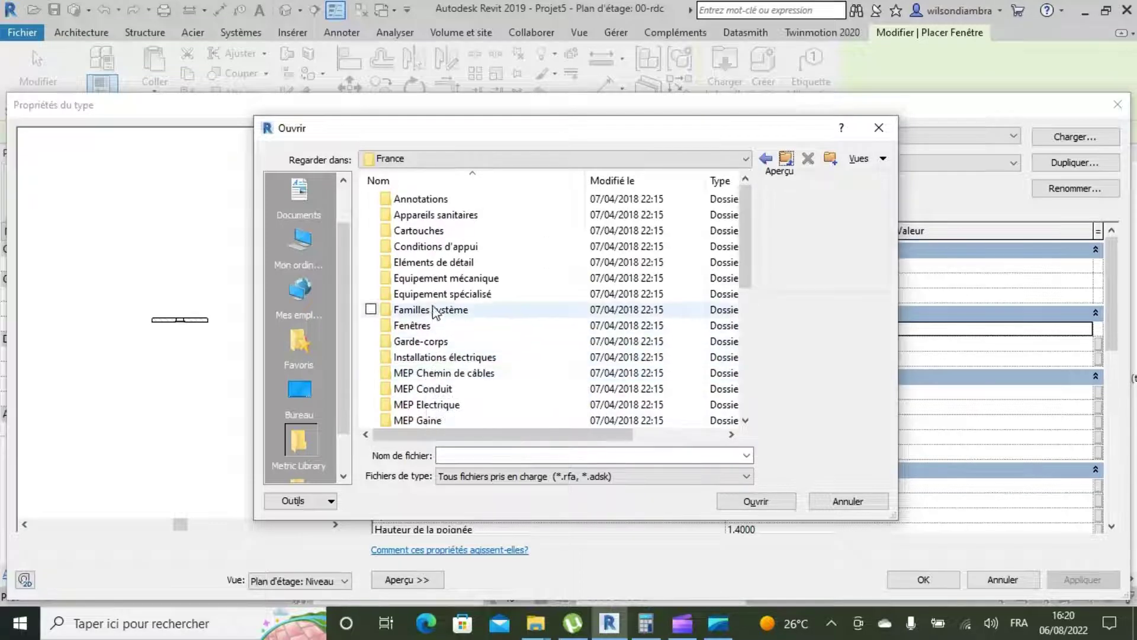
{"action": "double_click", "coordinate": [426, 326]}
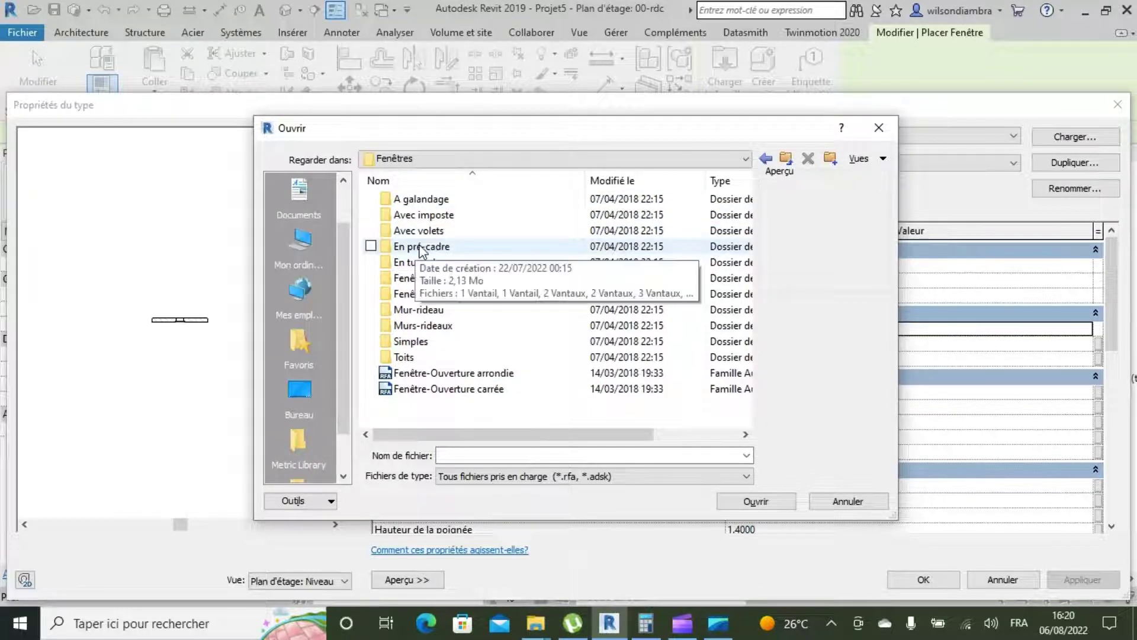
{"action": "double_click", "coordinate": [399, 247]}
{"action": "left_click", "coordinate": [427, 216]}
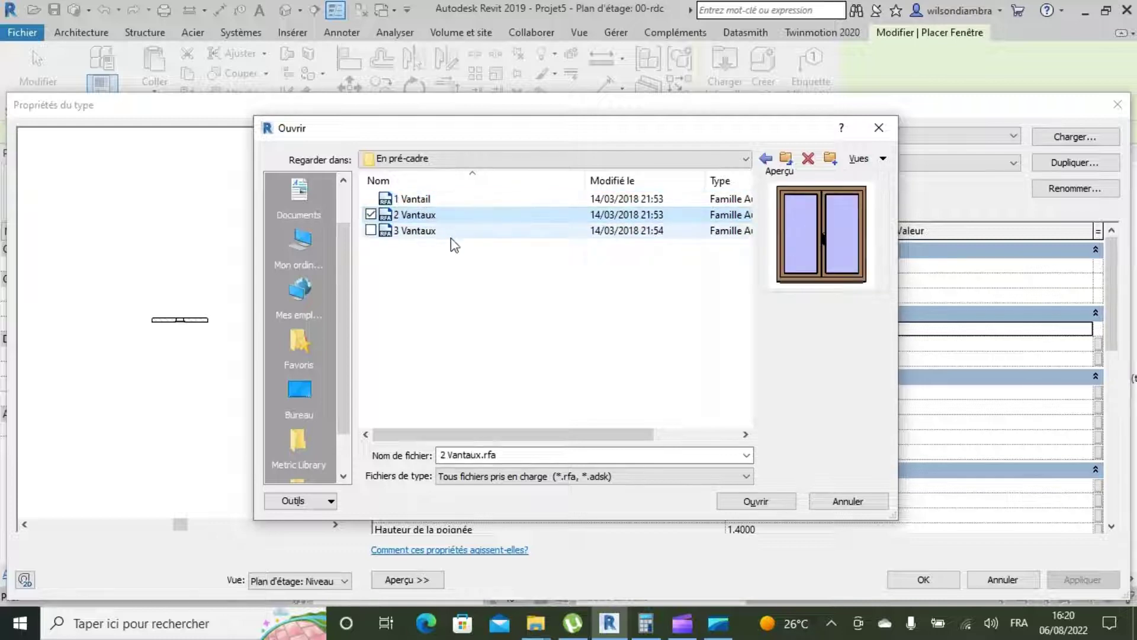
{"action": "left_click", "coordinate": [757, 500]}
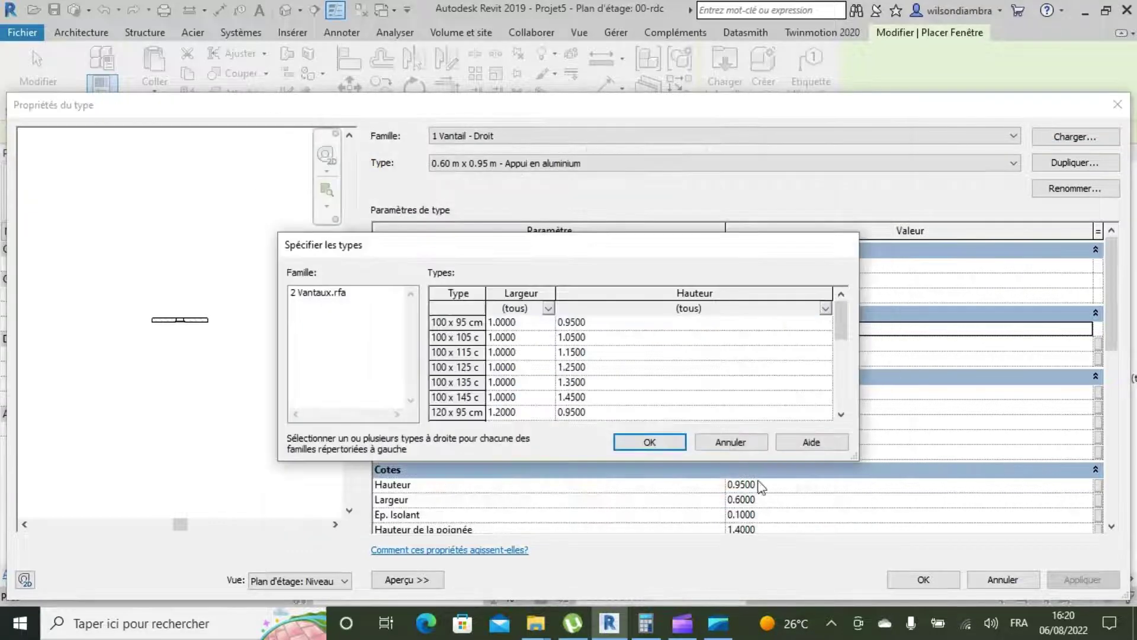
{"action": "left_click", "coordinate": [630, 441]}
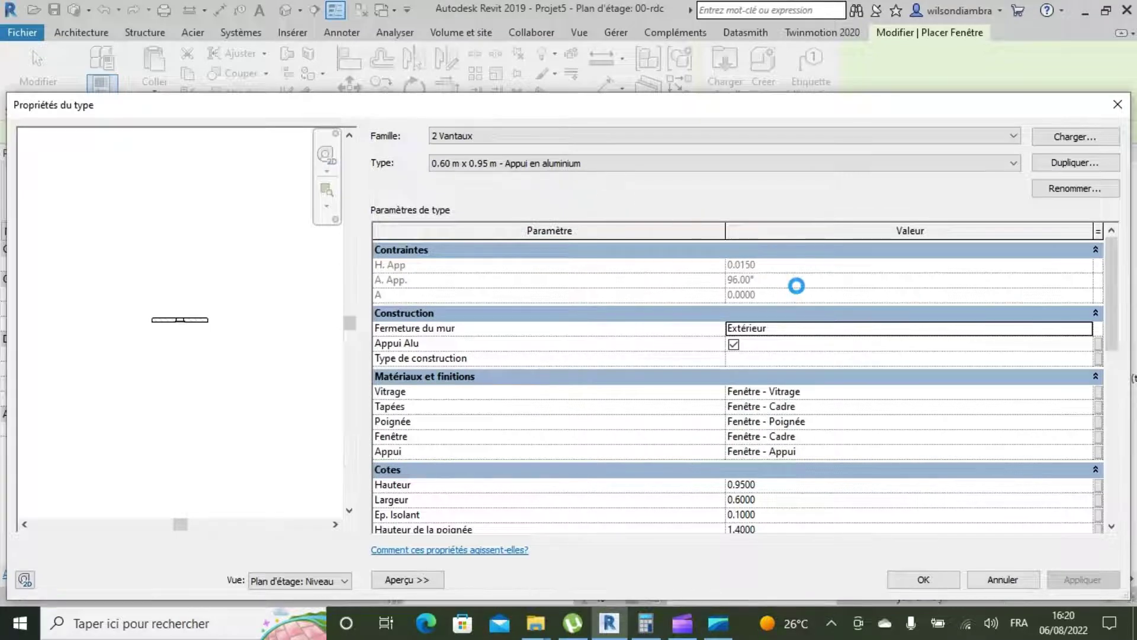
- Duplicate the window type as Fenetre avec deux vantaux 200x150, with a height of 1.5 m and a width of 2 m
{"action": "left_click", "coordinate": [1062, 163]}
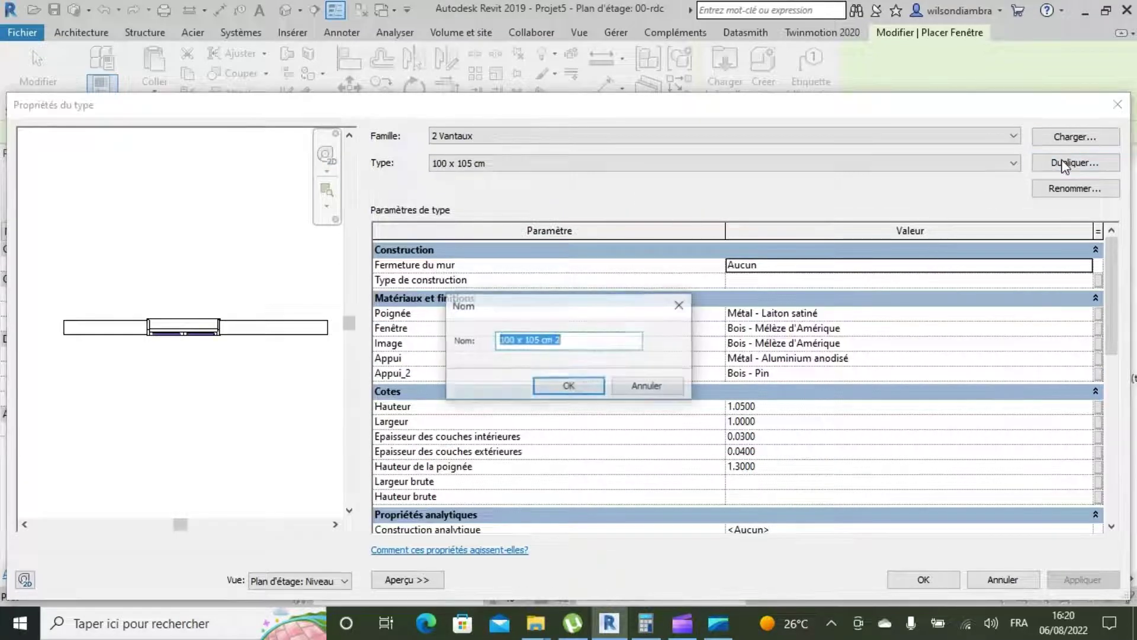
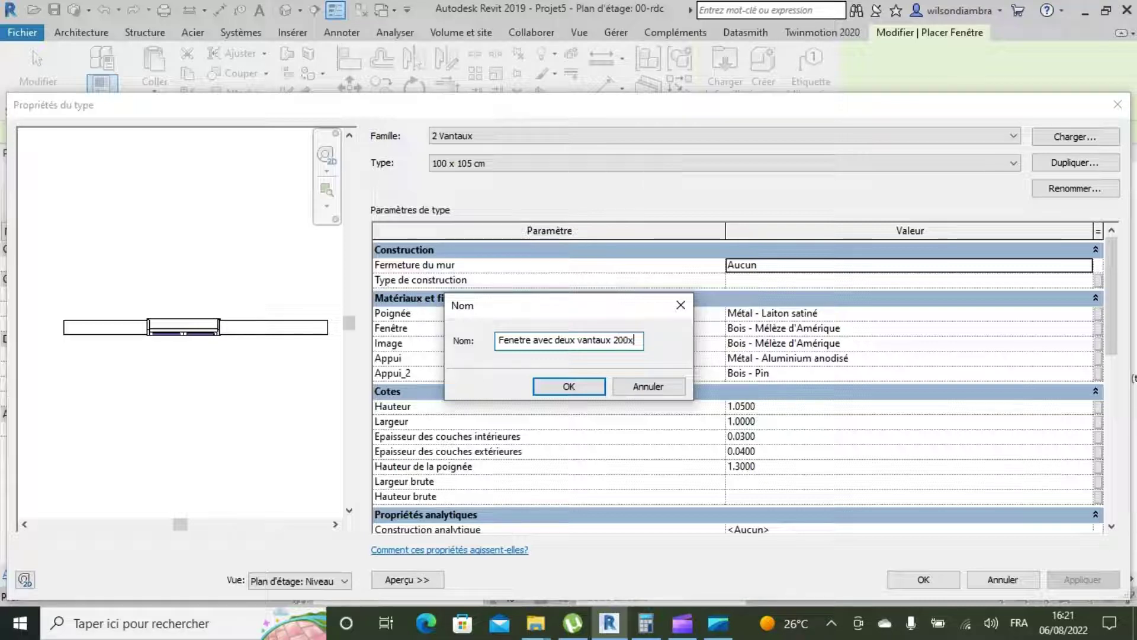
{"action": "type", "text": "50"}
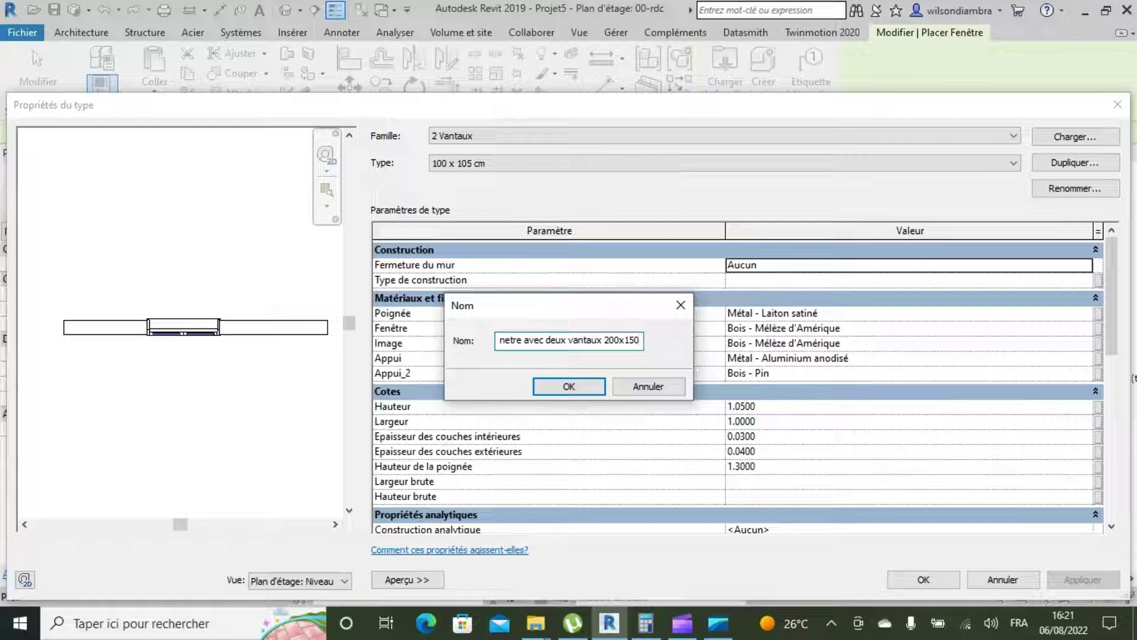
{"action": "left_click", "coordinate": [559, 388]}
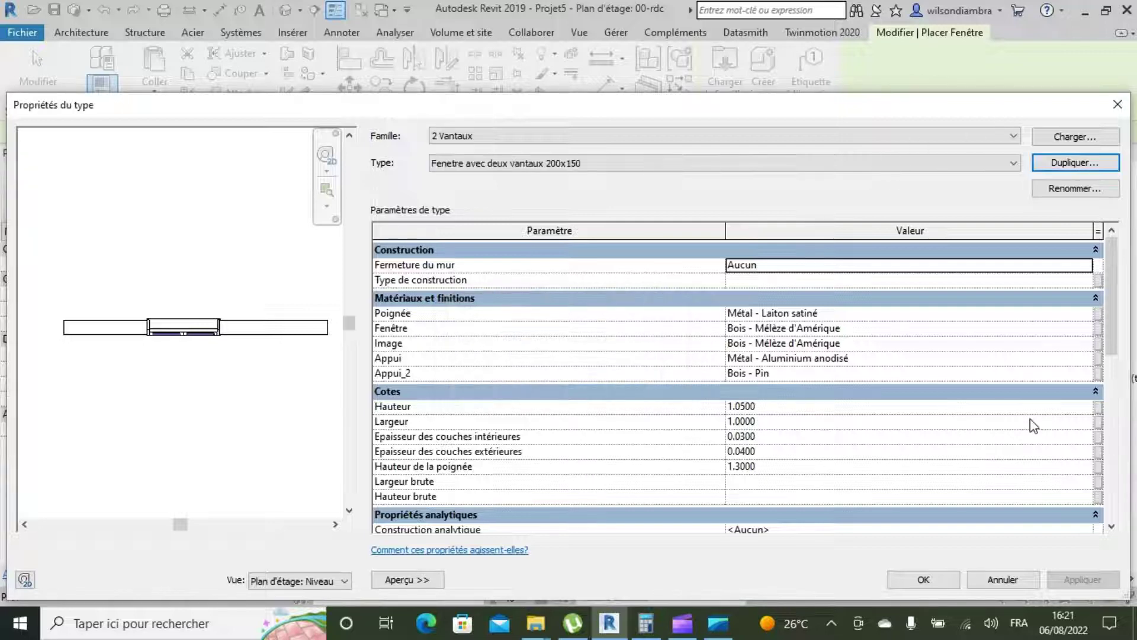
{"action": "left_click", "coordinate": [784, 406]}
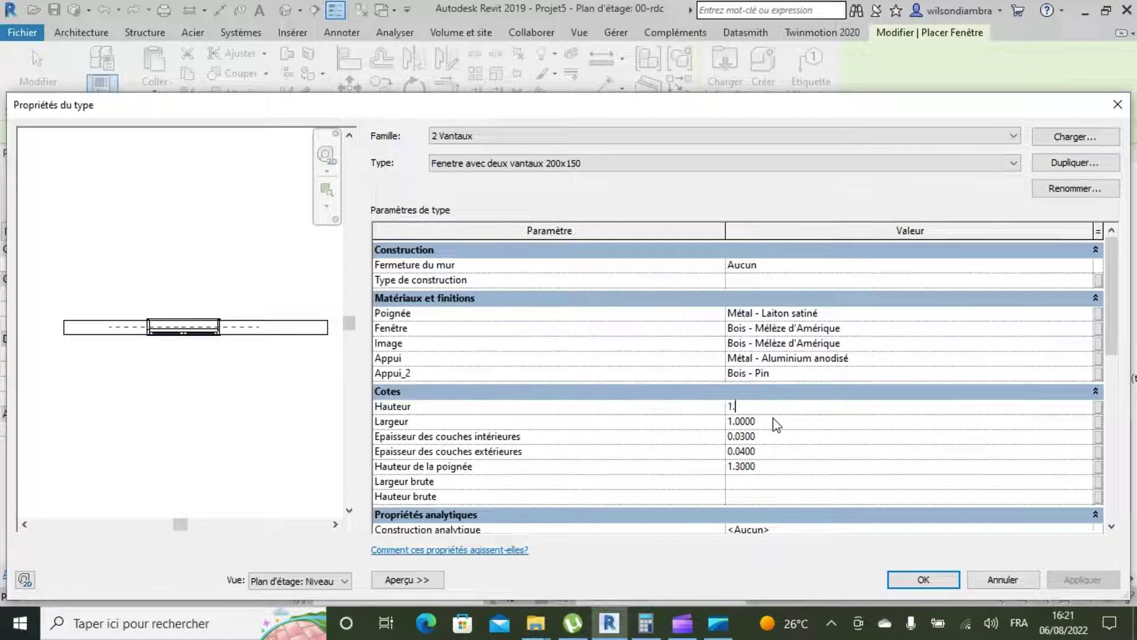
{"action": "left_click", "coordinate": [783, 421]}
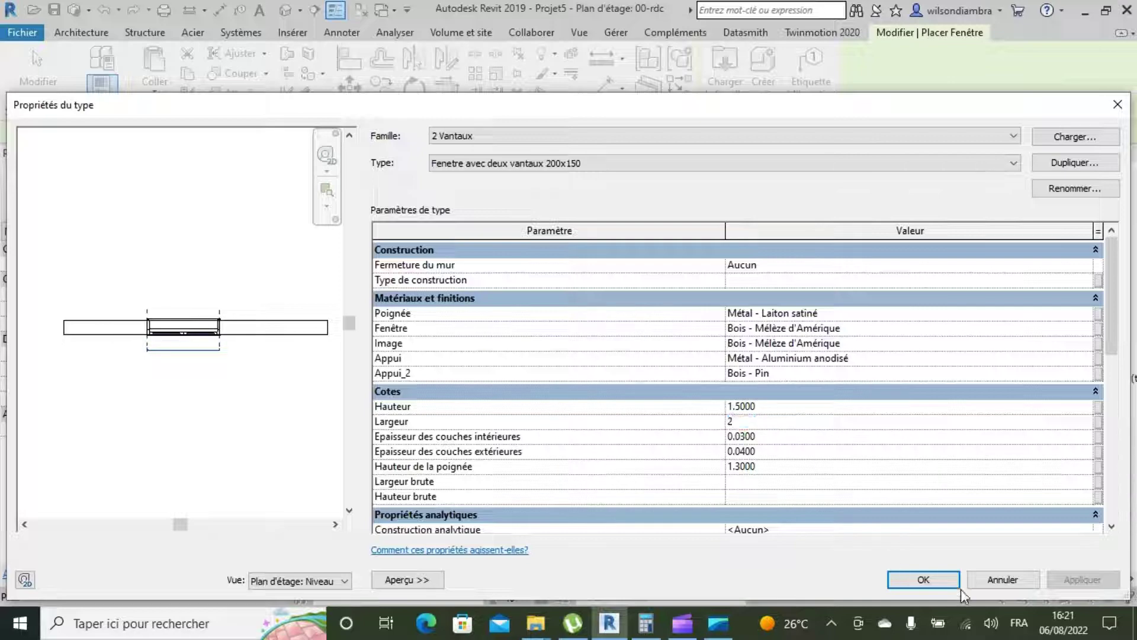
{"action": "left_click", "coordinate": [950, 580]}
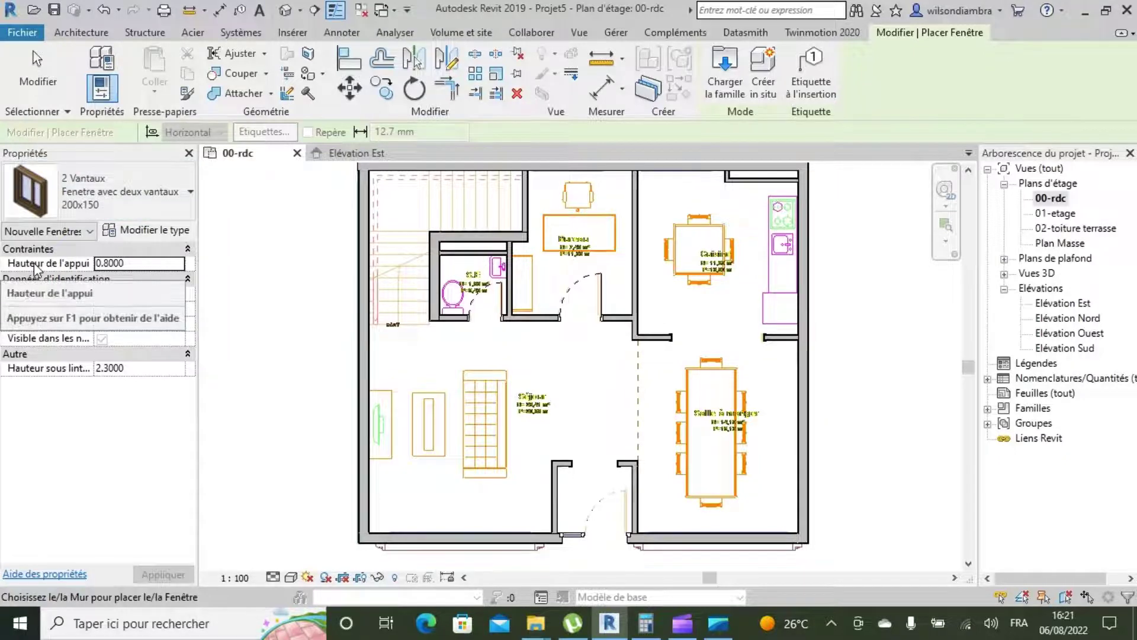
- Set the sill height to 1 m and place one 200x150 window each in the Salle à manger and Séjour entrance-side walls
{"action": "left_click", "coordinate": [145, 264]}
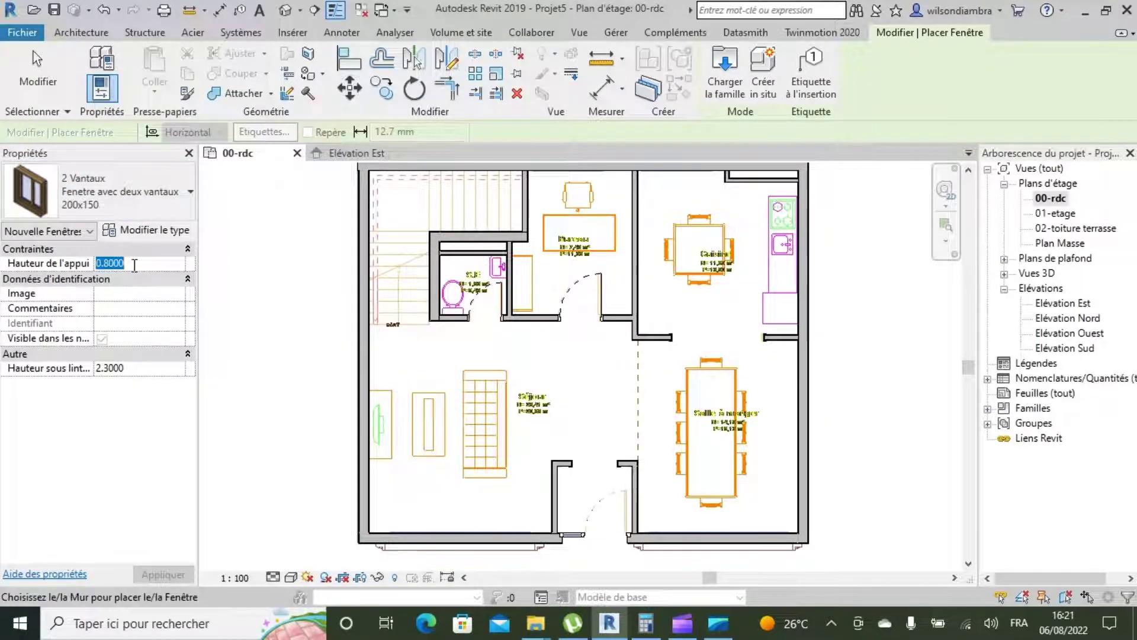
{"action": "type", "text": "1"}
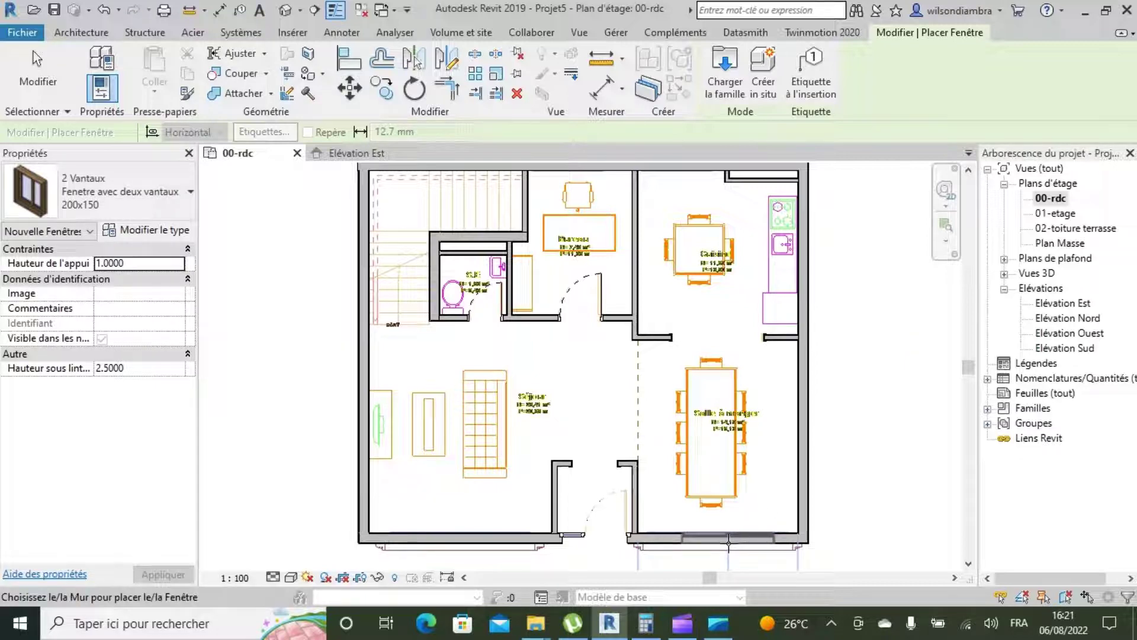
{"action": "left_click", "coordinate": [728, 542]}
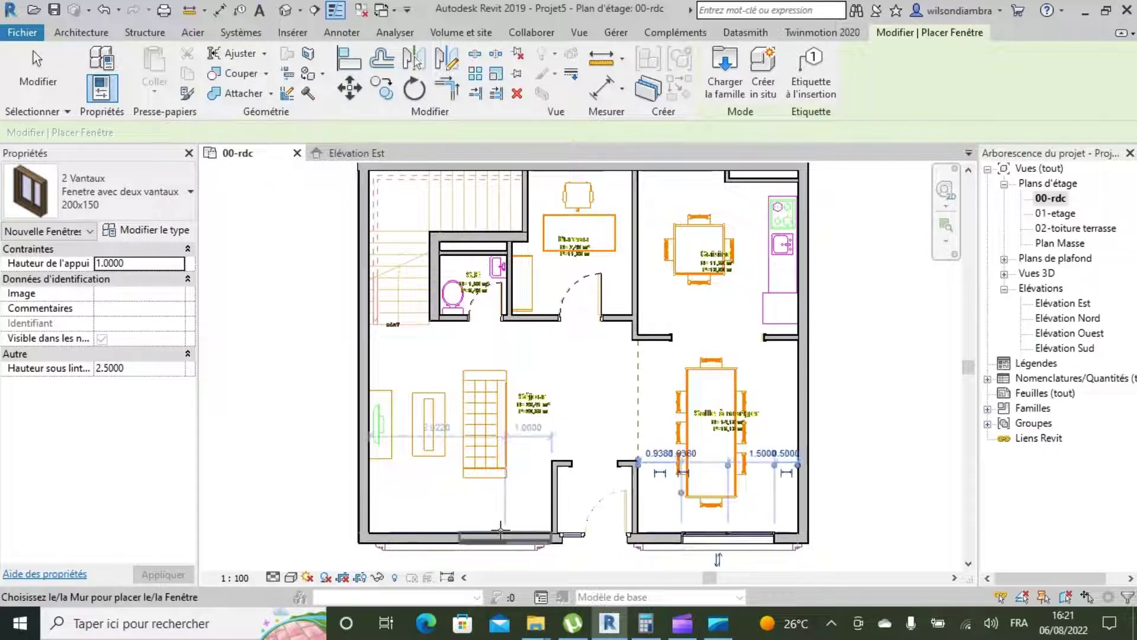
{"action": "left_click", "coordinate": [461, 545]}
- Place a 200x150 window centred in the Bureau's exterior wall, behind the desk
{"action": "scroll", "coordinate": [461, 551], "scroll_direction": "down", "scroll_amount": 2}
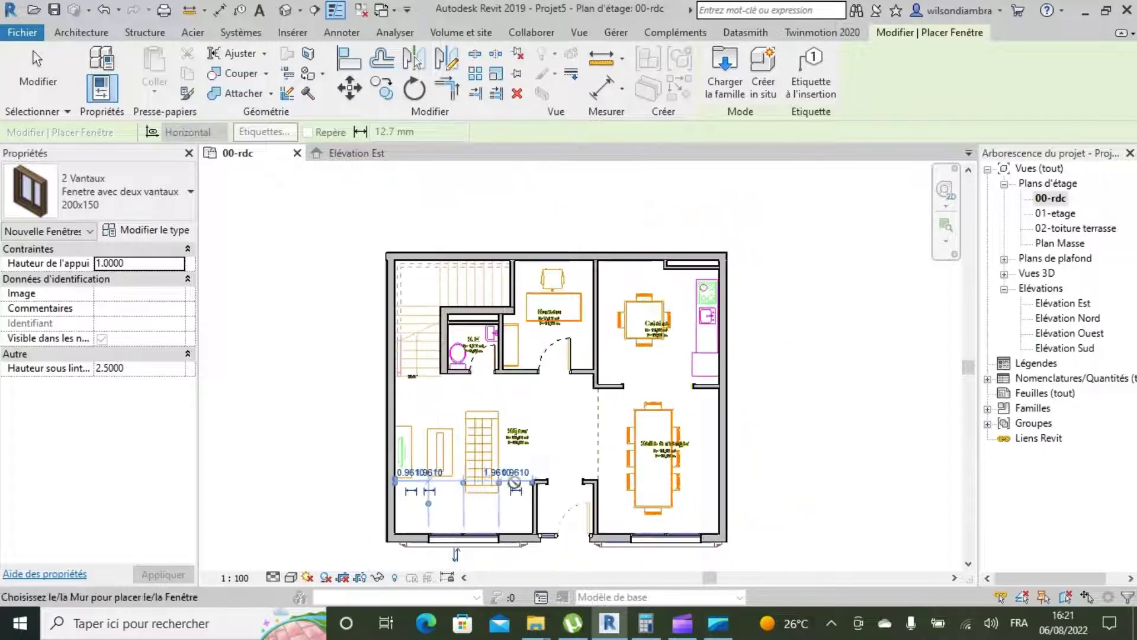
{"action": "scroll", "coordinate": [558, 252], "scroll_direction": "up", "scroll_amount": 4}
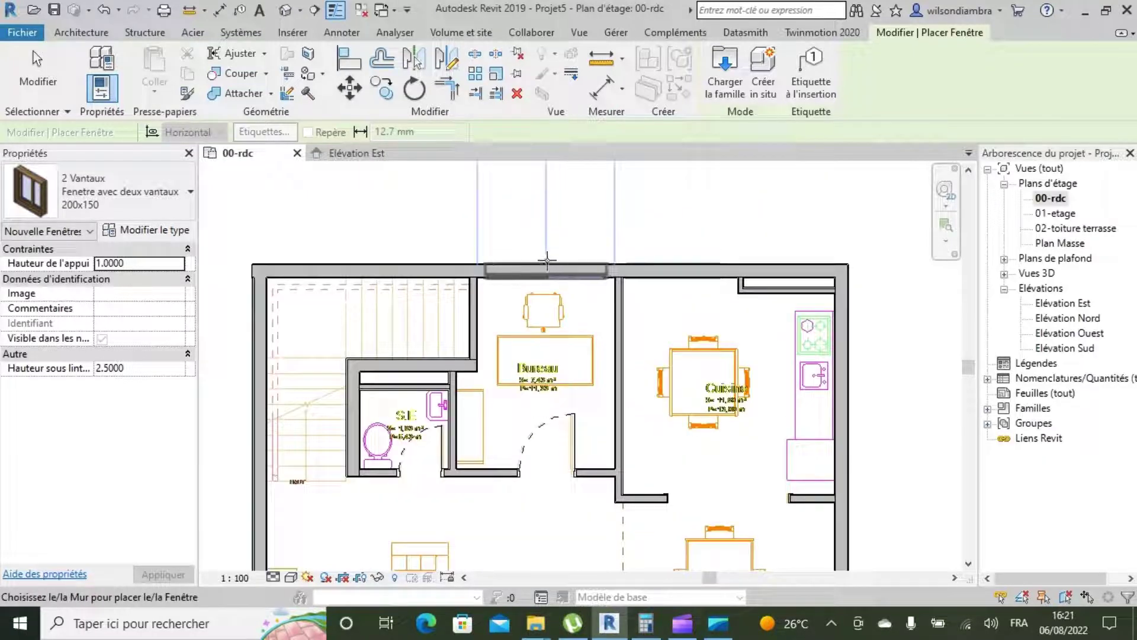
{"action": "left_click", "coordinate": [546, 259]}
- Duplicate the 200x150 window type as Fenetre avec deux vantaux 150x150 and set its width to 1.5 m
{"action": "scroll", "coordinate": [693, 244], "scroll_direction": "down", "scroll_amount": 3}
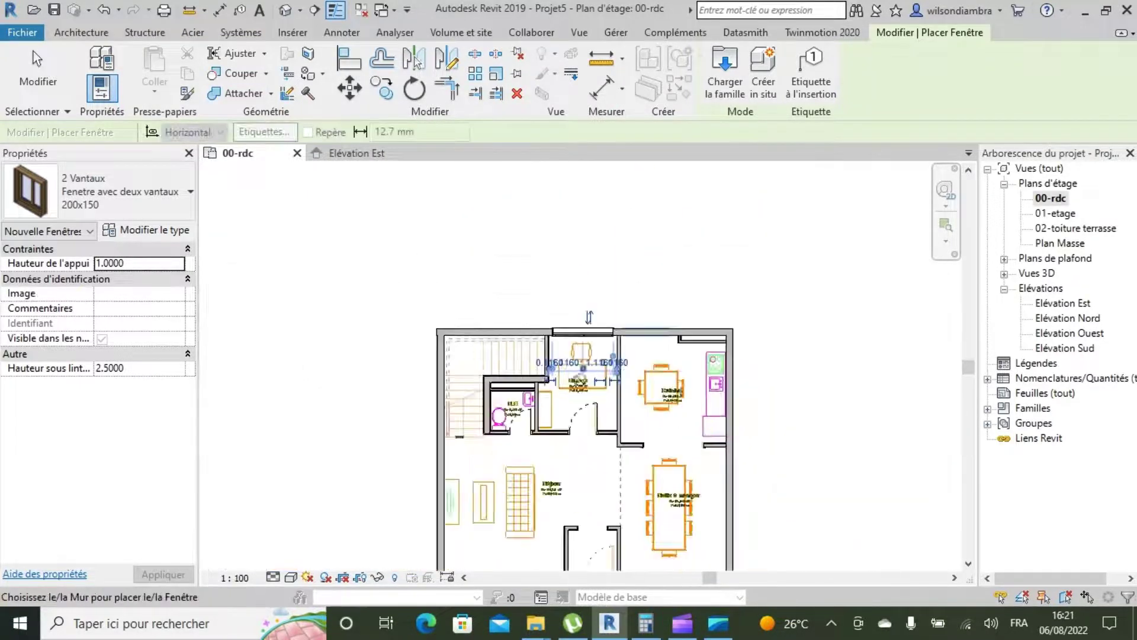
{"action": "scroll", "coordinate": [728, 418], "scroll_direction": "up", "scroll_amount": 2}
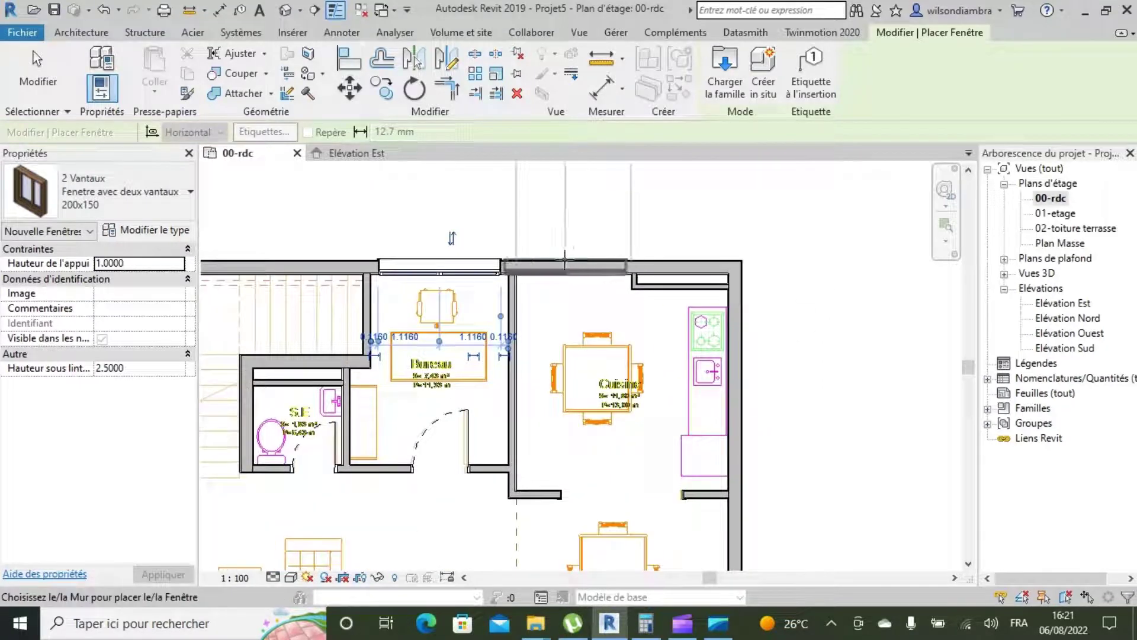
{"action": "left_click", "coordinate": [183, 234]}
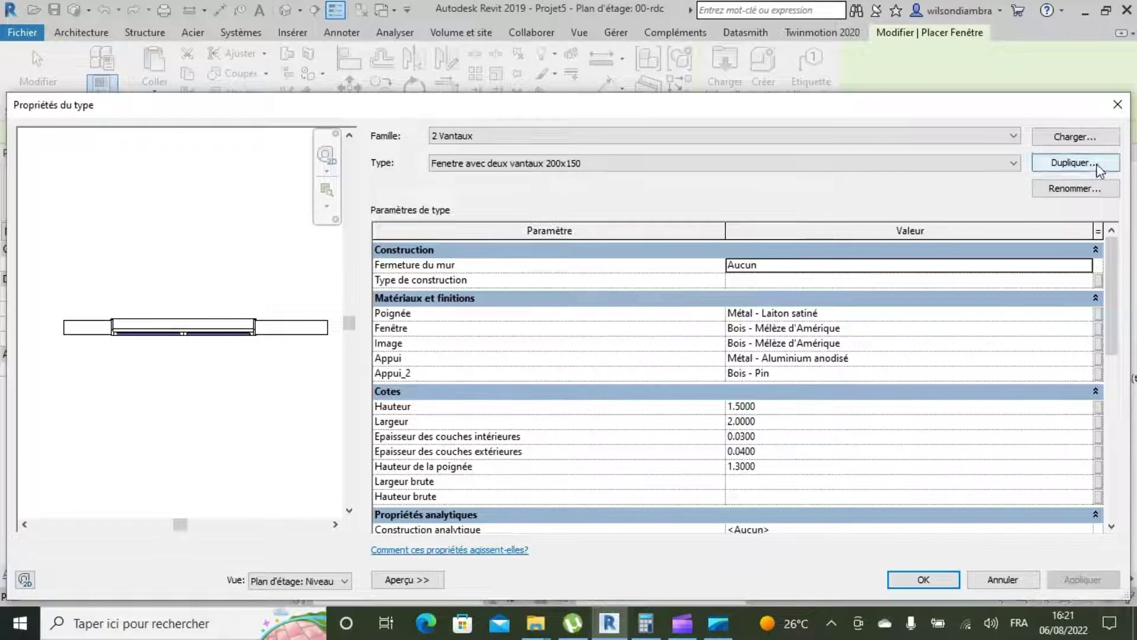
{"action": "left_click", "coordinate": [1096, 167]}
{"action": "key", "text": "End"}
{"action": "key", "text": "BackSpace"}
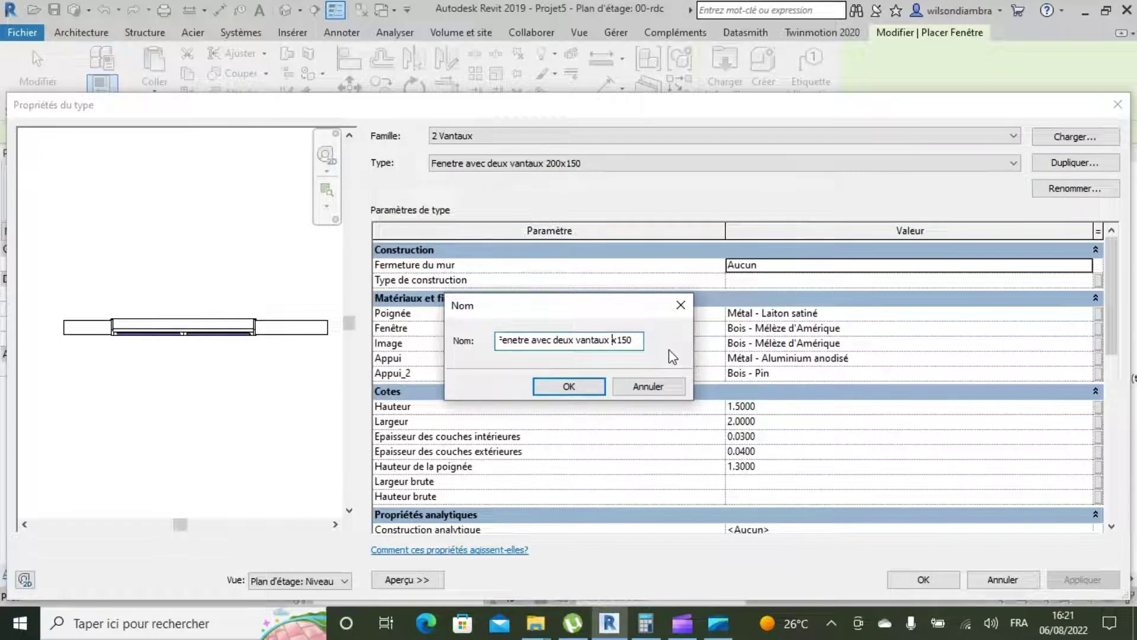
{"action": "type", "text": "50"}
{"action": "left_click", "coordinate": [583, 386]}
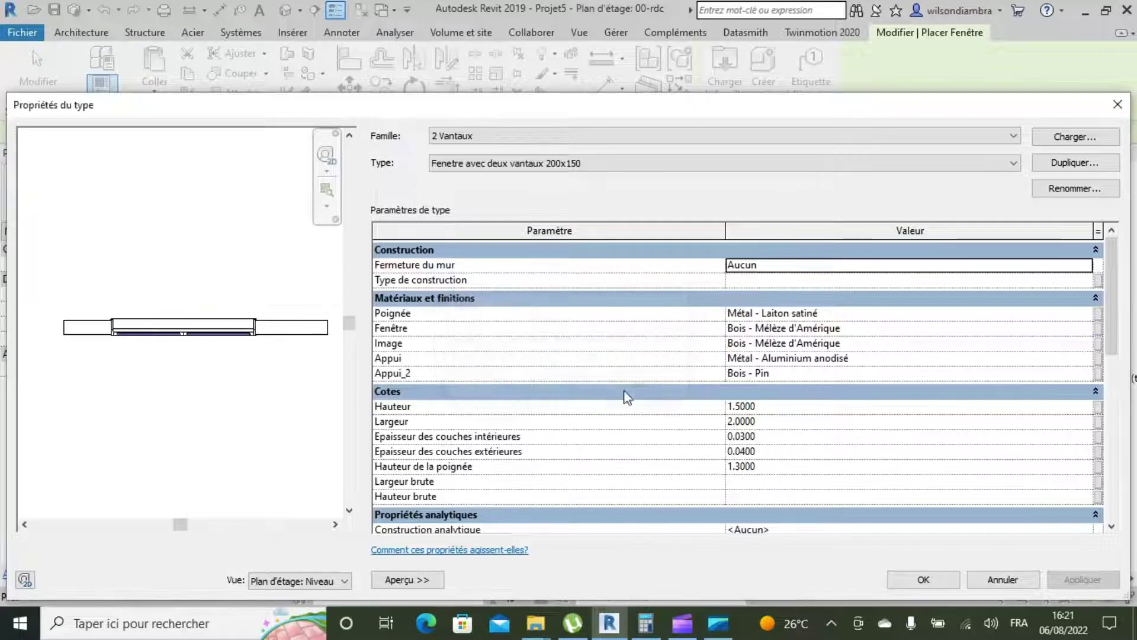
{"action": "left_click", "coordinate": [777, 421]}
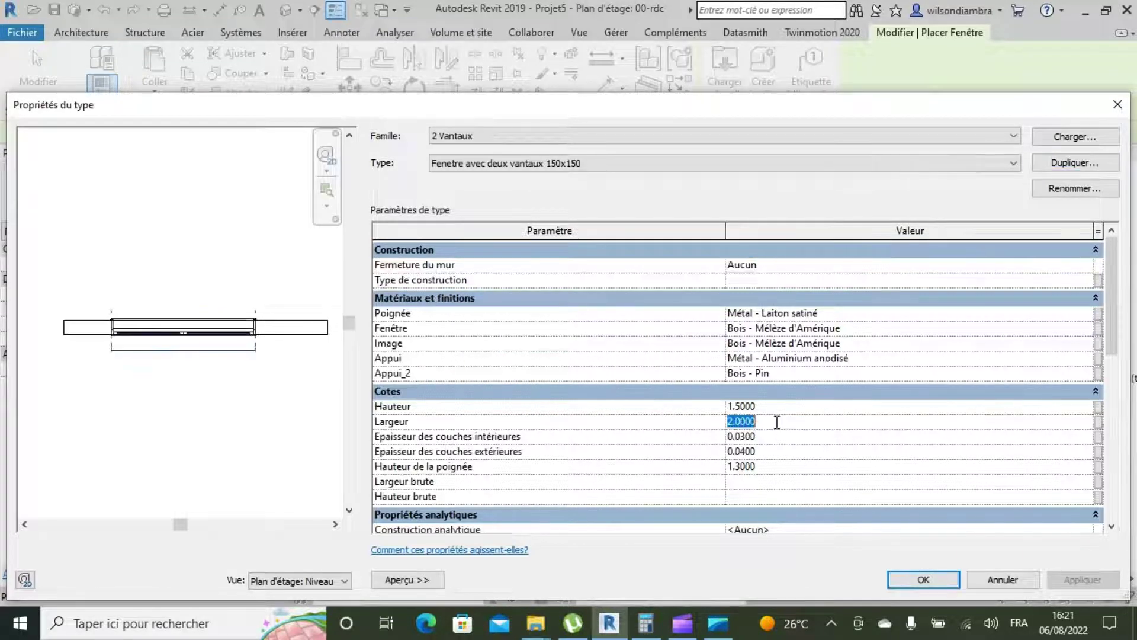
{"action": "left_click", "coordinate": [949, 580]}
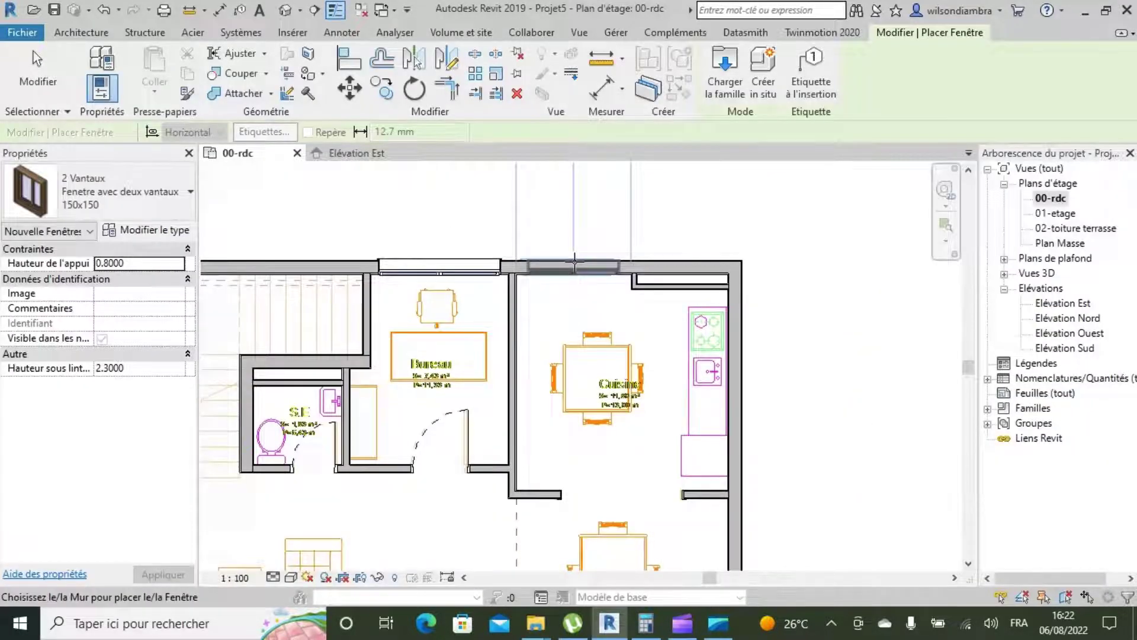
- Set the sill height to 1 m and place a 150x150 window in the Cuisine's rear wall, centred between the partition and the duct wall
{"action": "left_click", "coordinate": [165, 268]}
{"action": "type", "text": "1"}
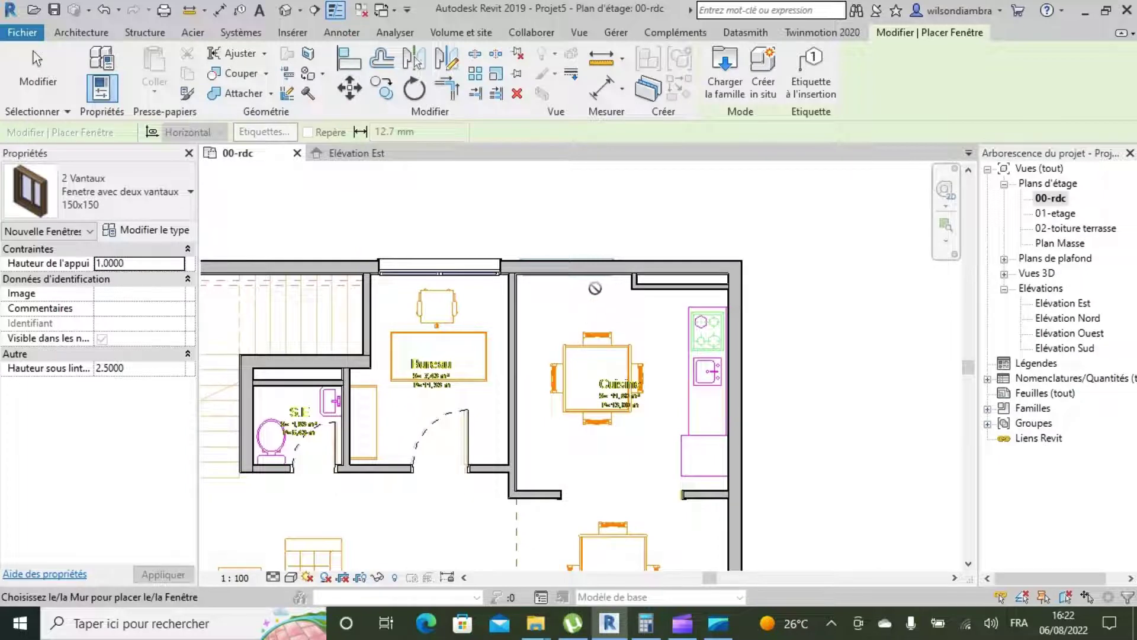
{"action": "scroll", "coordinate": [578, 333], "scroll_direction": "down", "scroll_amount": 4}
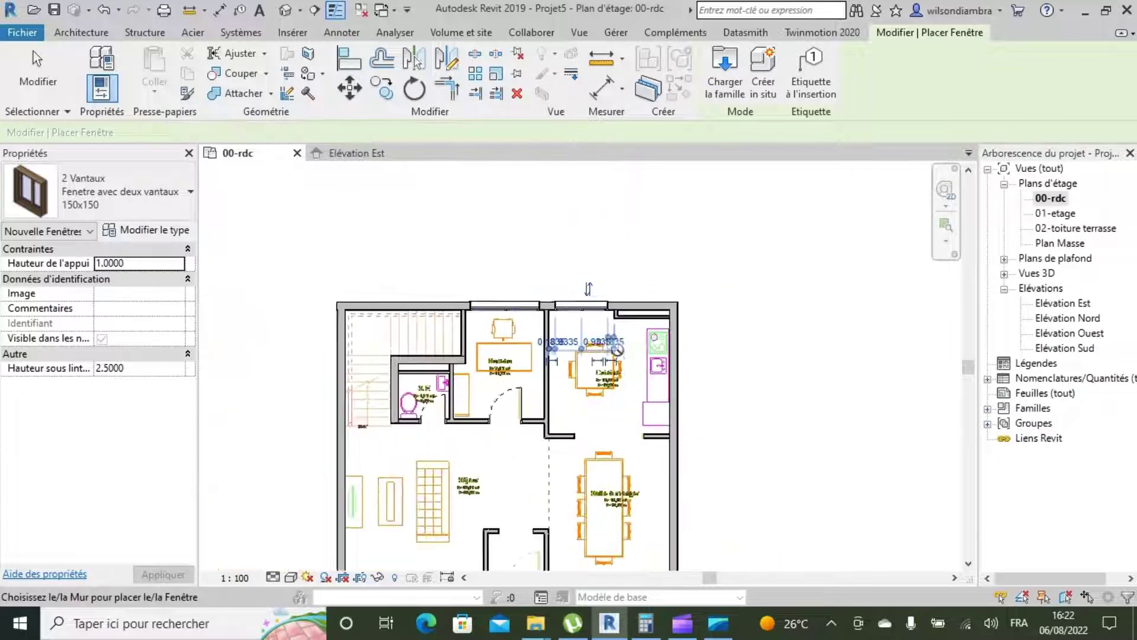
- Leave window placement and inspect the ground floor's walls, doors and windows from several angles in the 3D view
{"action": "key", "text": "Escape"}
{"action": "scroll", "coordinate": [554, 378], "scroll_direction": "up", "scroll_amount": 3}
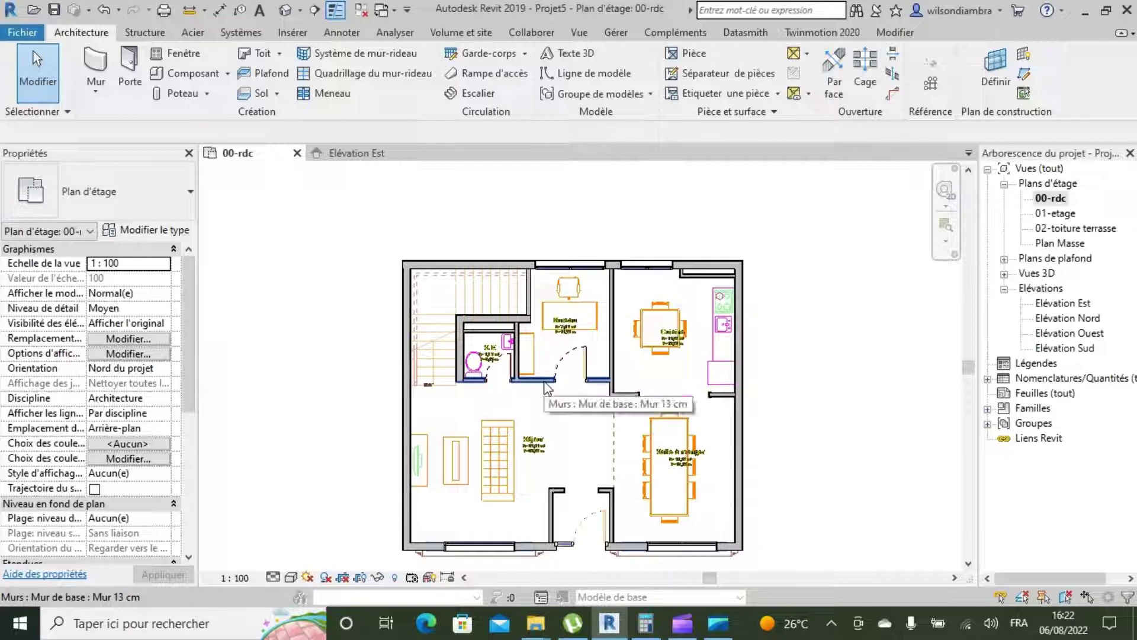
{"action": "left_click", "coordinate": [283, 13]}
{"action": "scroll", "coordinate": [608, 375], "scroll_direction": "up", "scroll_amount": 4}
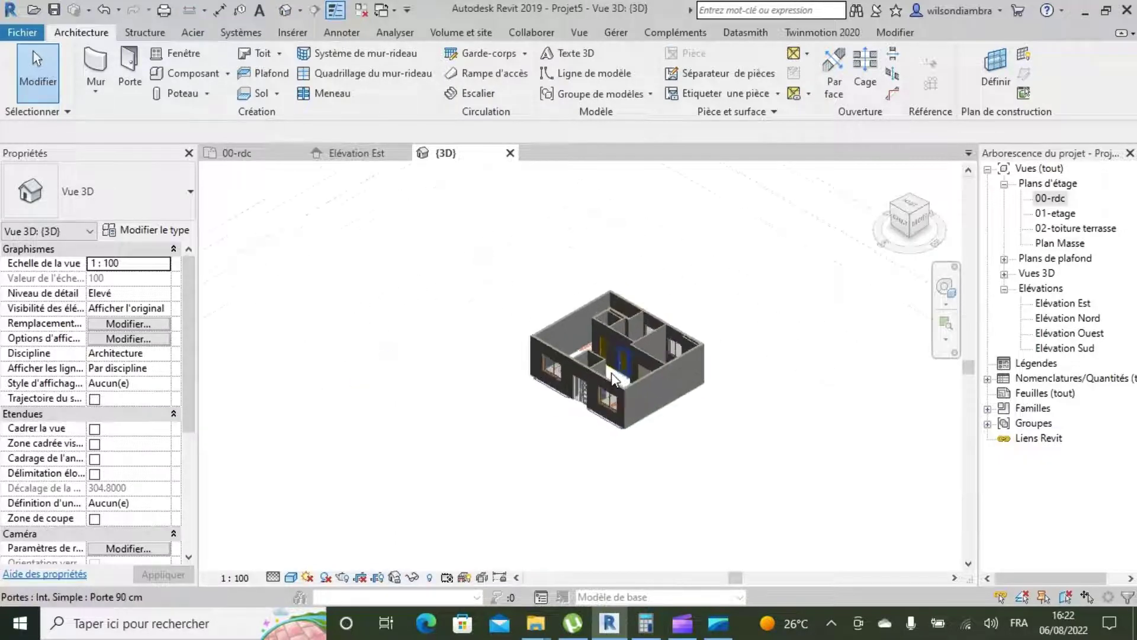
{"action": "left_click", "coordinate": [946, 292]}
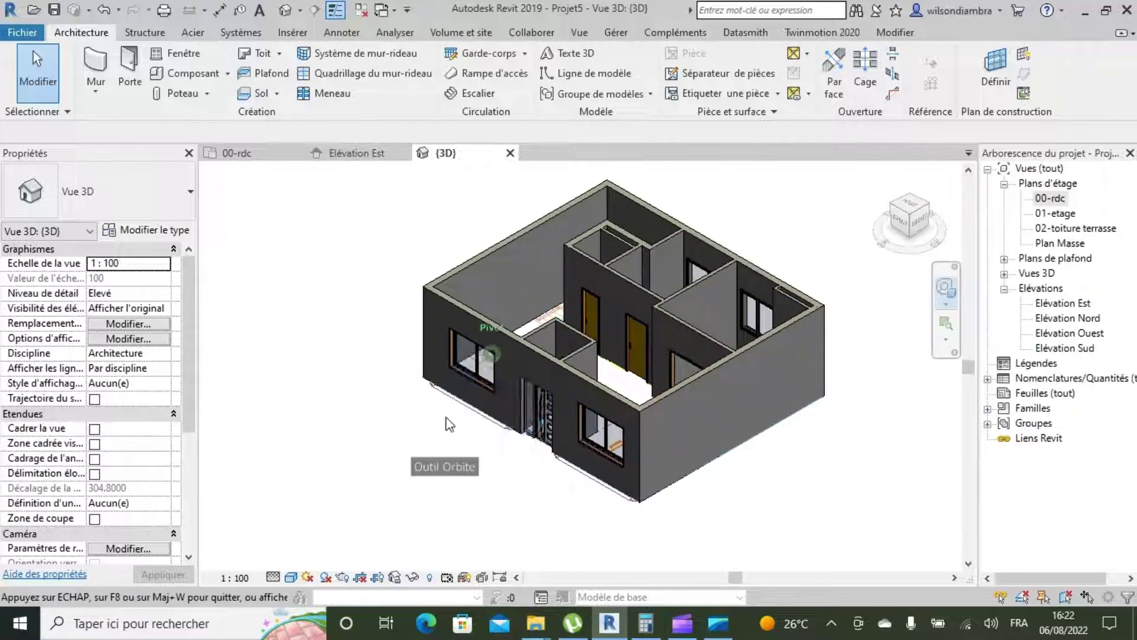
{"action": "left_click_drag", "start_coordinate": [444, 465], "coordinate": [523, 483]}
{"action": "scroll", "coordinate": [354, 351], "scroll_direction": "up", "scroll_amount": 5}
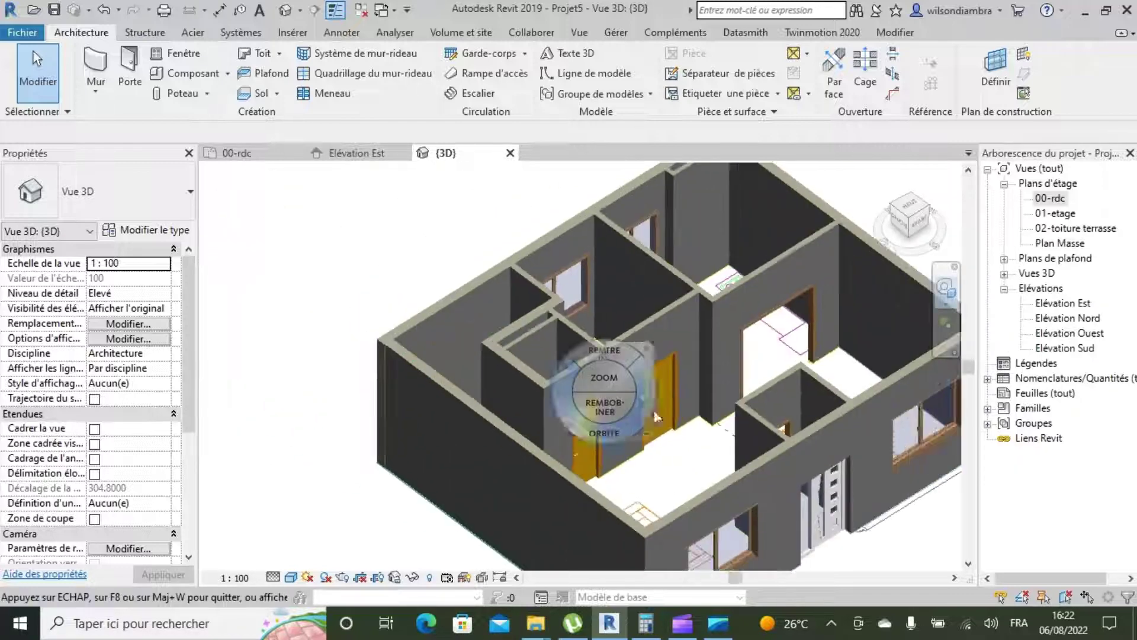
{"action": "scroll", "coordinate": [478, 350], "scroll_direction": "down", "scroll_amount": 1}
{"action": "scroll", "coordinate": [366, 342], "scroll_direction": "down", "scroll_amount": 2}
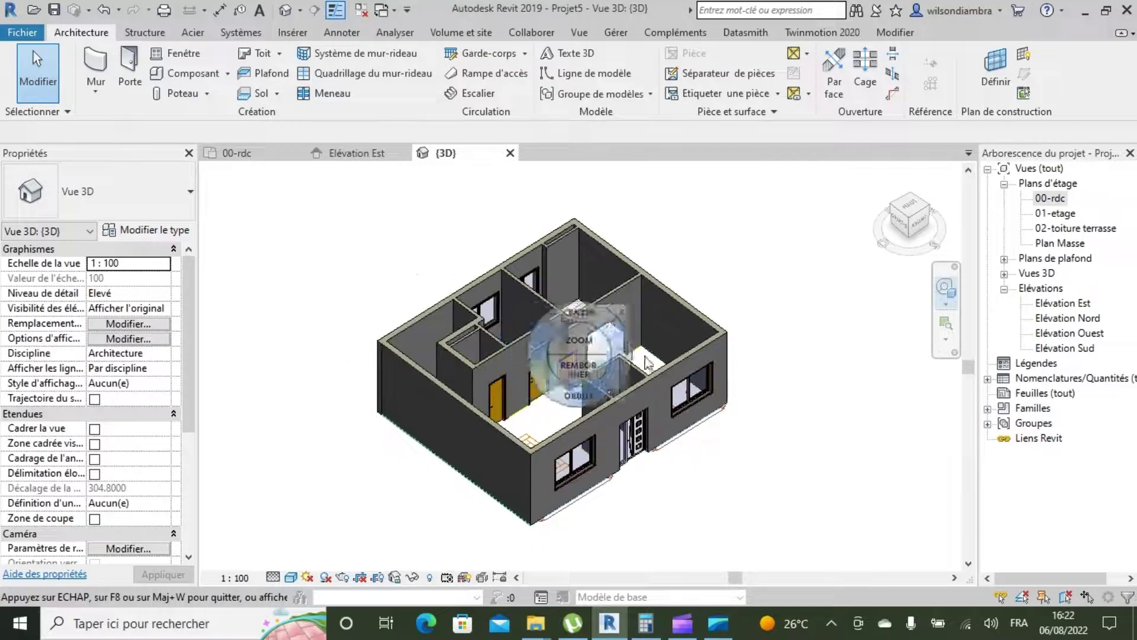
{"action": "left_click_drag", "start_coordinate": [542, 347], "coordinate": [568, 379]}
{"action": "key", "text": "Escape"}
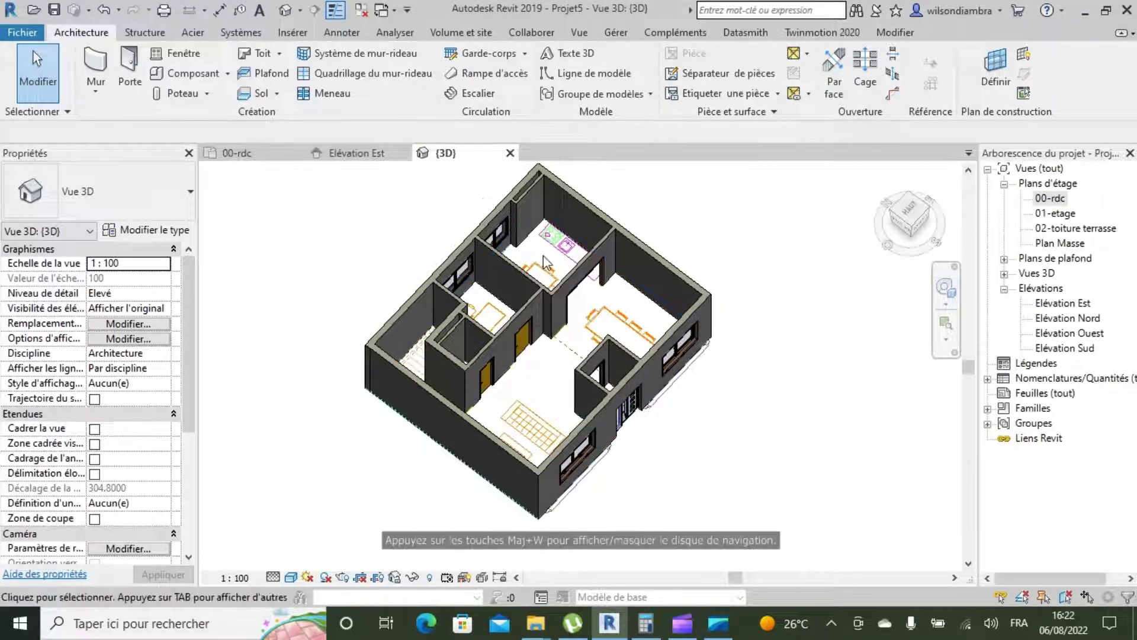
{"action": "left_click", "coordinate": [551, 261]}
{"action": "right_click", "coordinate": [557, 259]}
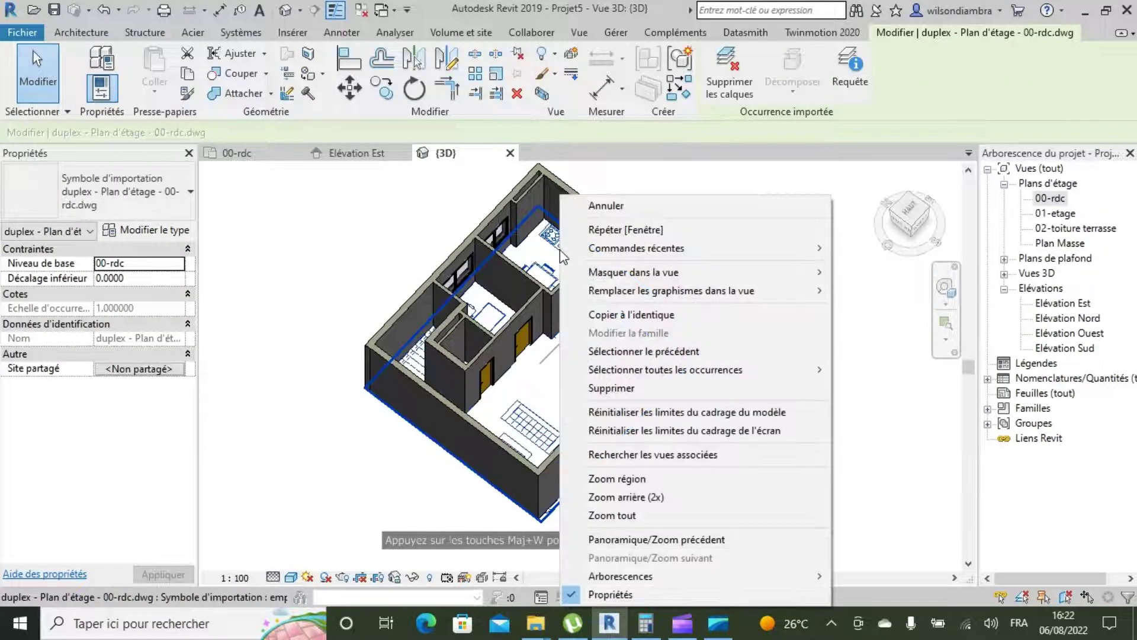
{"action": "left_click", "coordinate": [1055, 441]}
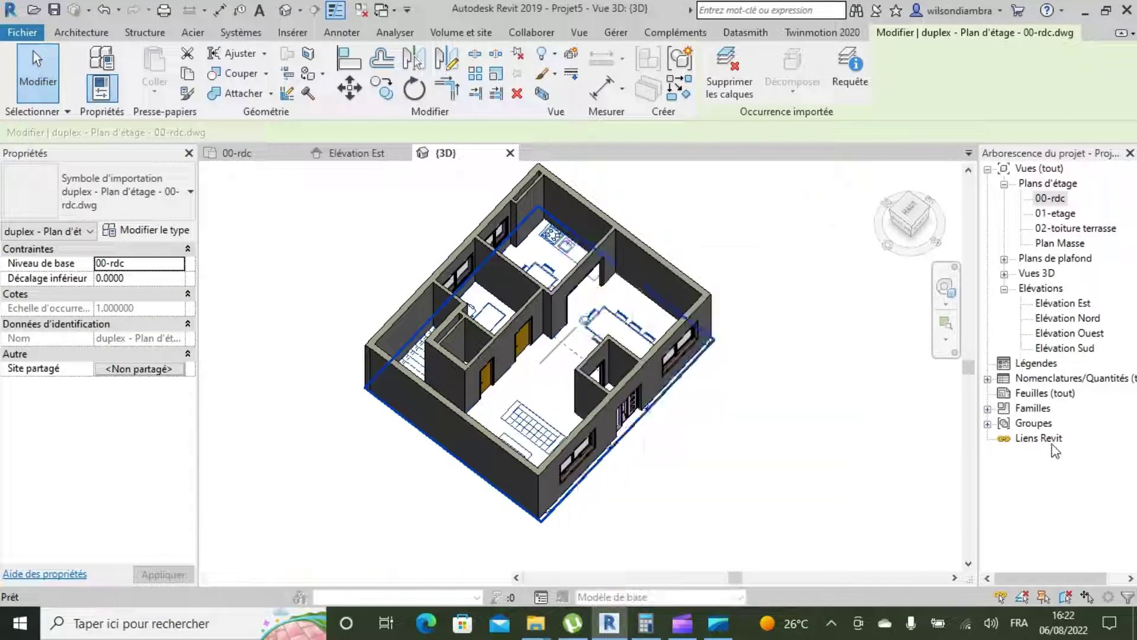
{"action": "right_click", "coordinate": [1054, 441]}
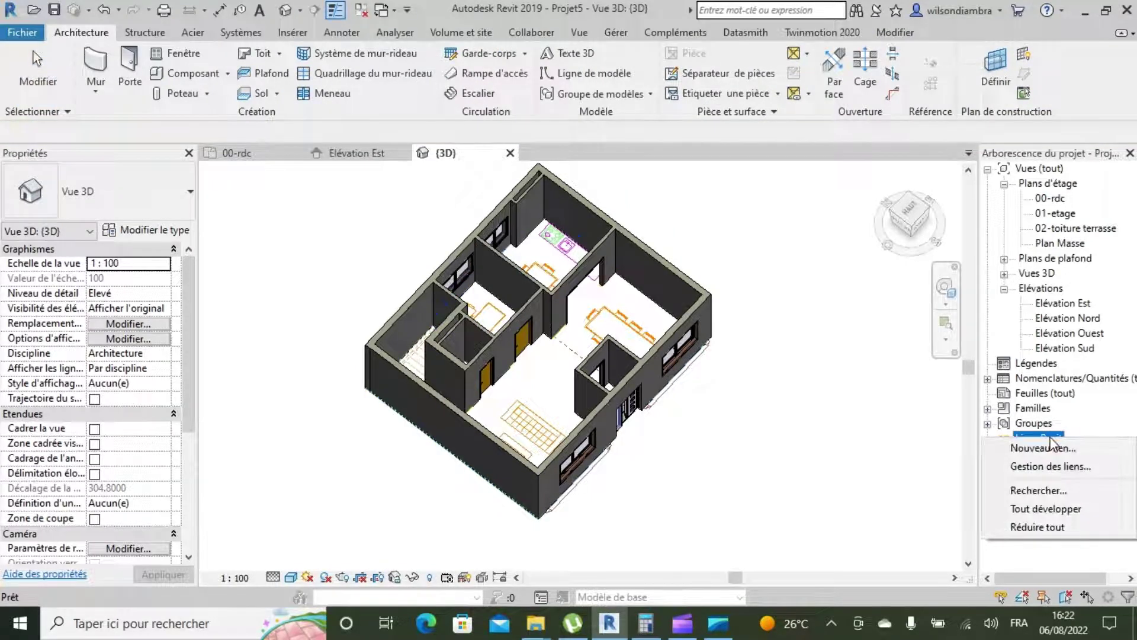
{"action": "left_click", "coordinate": [1041, 449]}
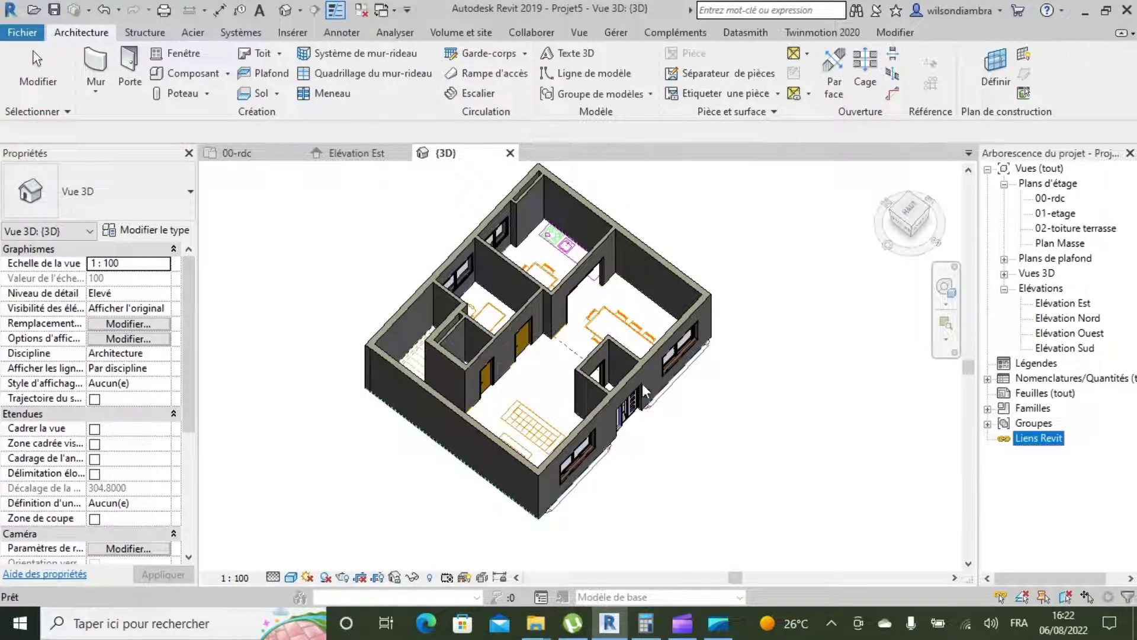
- Unload the linked CAD file duplex - Plan d'étage - 00-rdc.dwg in the link manager and check the model in 3D
{"action": "right_click", "coordinate": [1059, 445]}
{"action": "left_click", "coordinate": [1027, 467]}
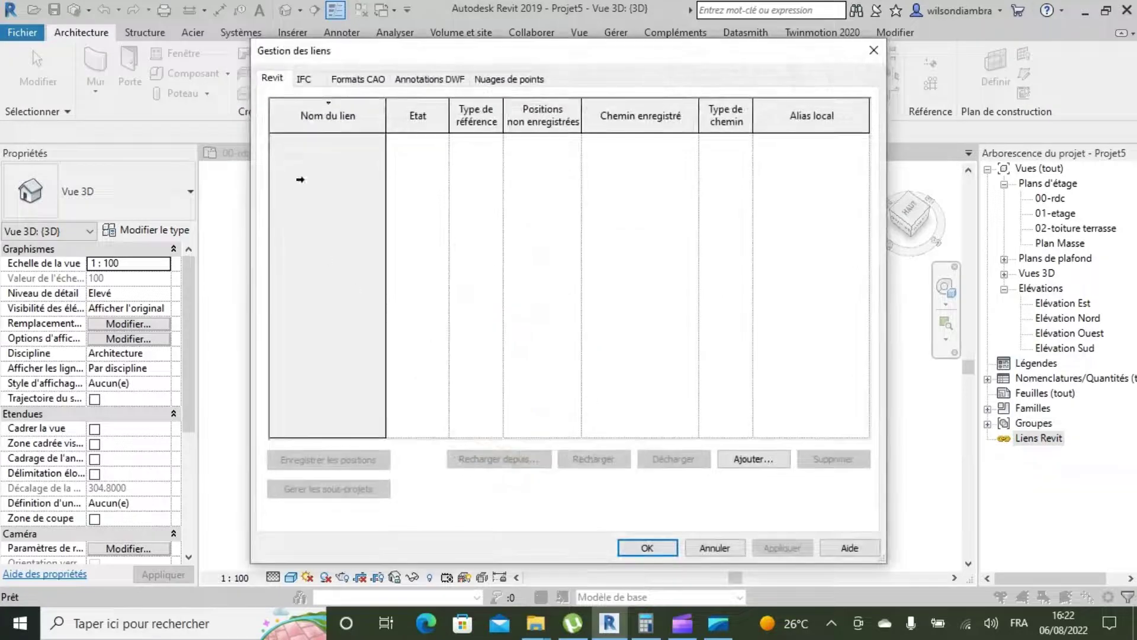
{"action": "left_click", "coordinate": [355, 79]}
{"action": "left_click", "coordinate": [349, 139]}
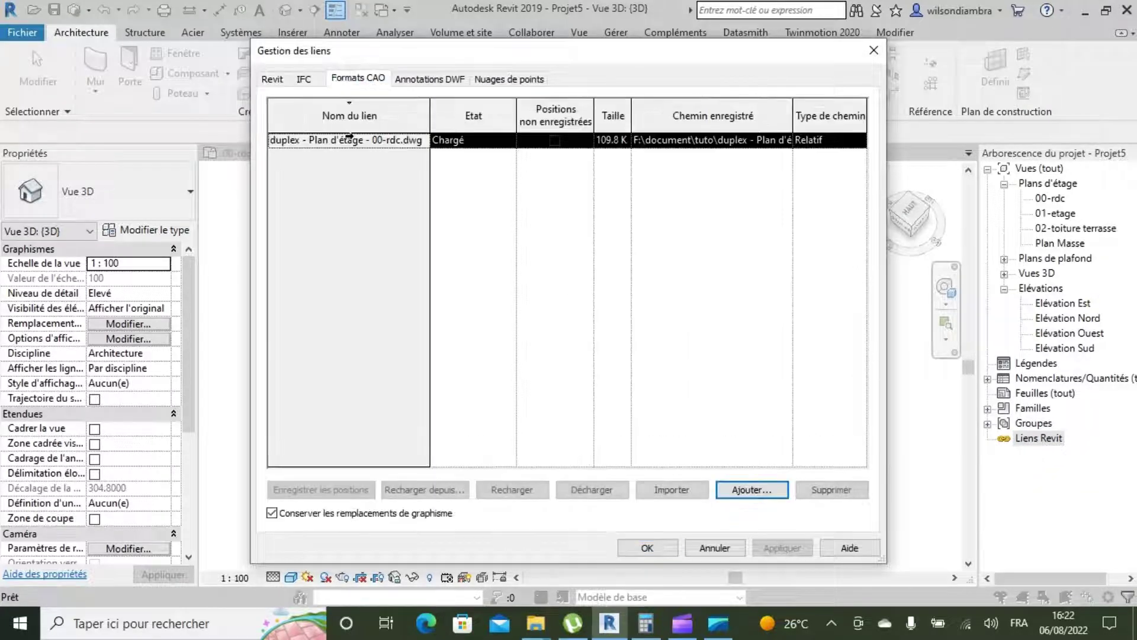
{"action": "left_click", "coordinate": [577, 492]}
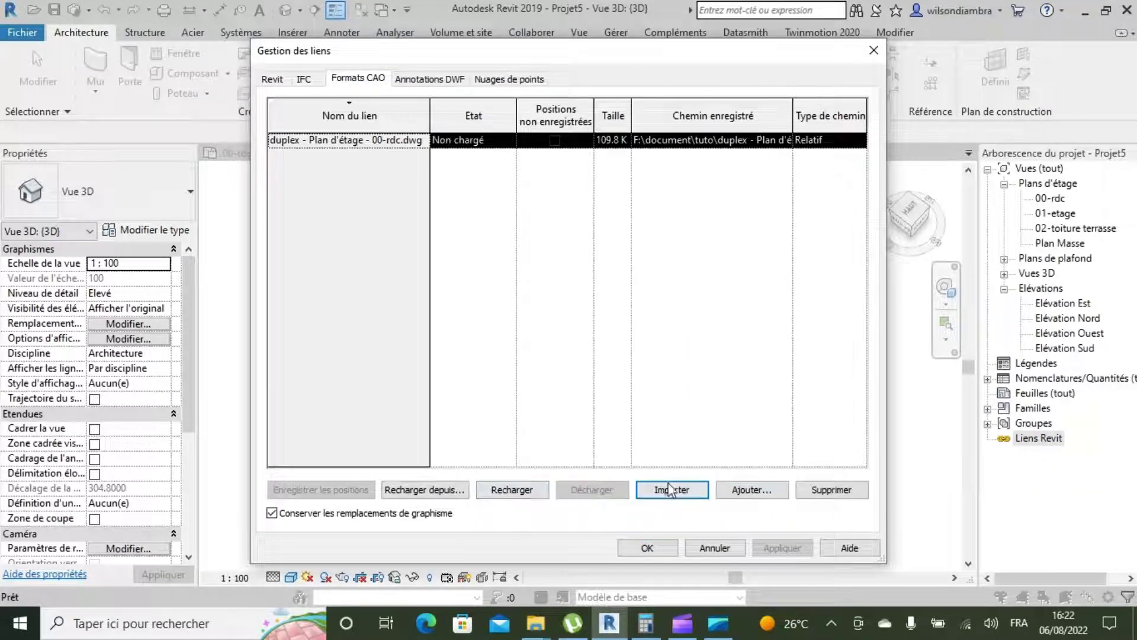
{"action": "left_click", "coordinate": [648, 548]}
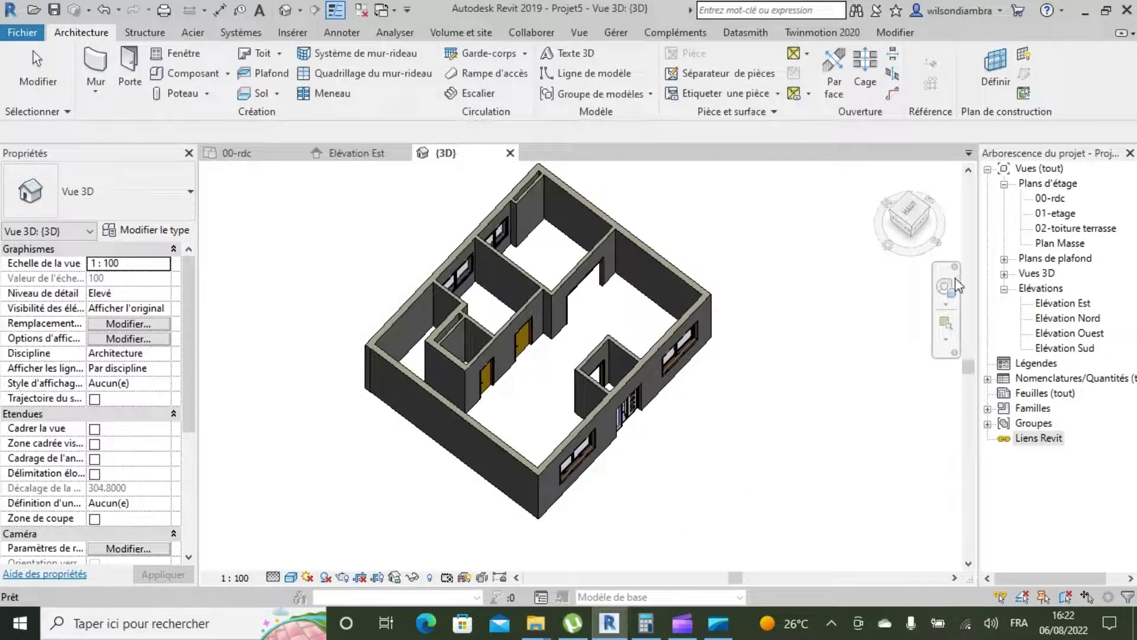
{"action": "left_click", "coordinate": [941, 296]}
{"action": "left_click_drag", "start_coordinate": [681, 379], "coordinate": [506, 348]}
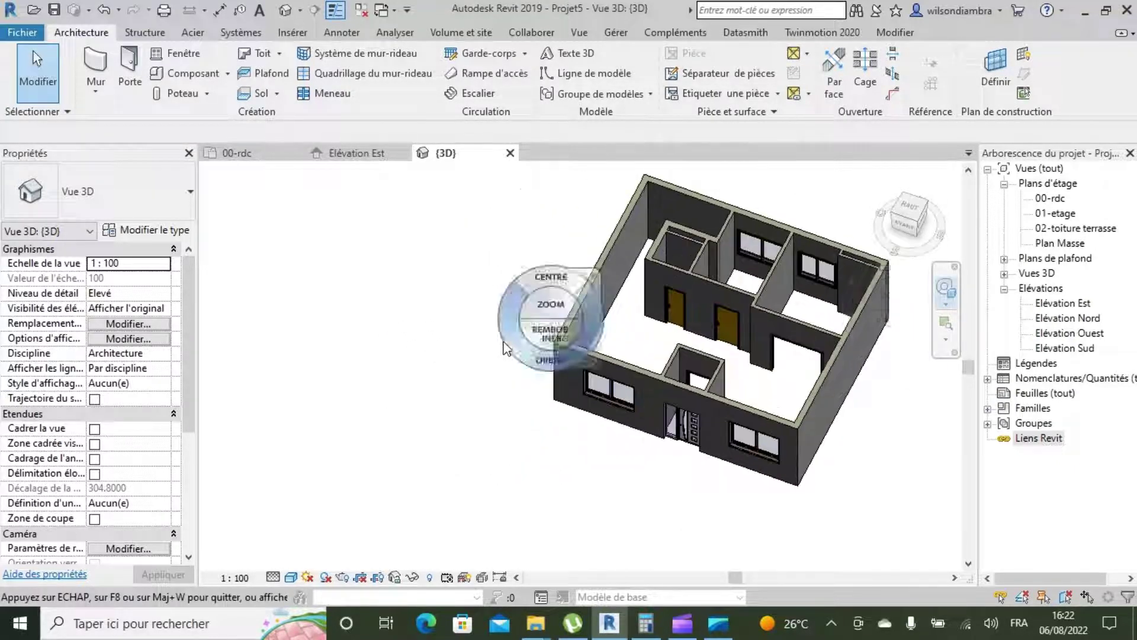
- In the 00-rdc floor plan, start a floor and duplicate the Dalle en béton - 250 mm type as dallage
{"action": "double_click", "coordinate": [1051, 198]}
{"action": "scroll", "coordinate": [385, 332], "scroll_direction": "down", "scroll_amount": 2}
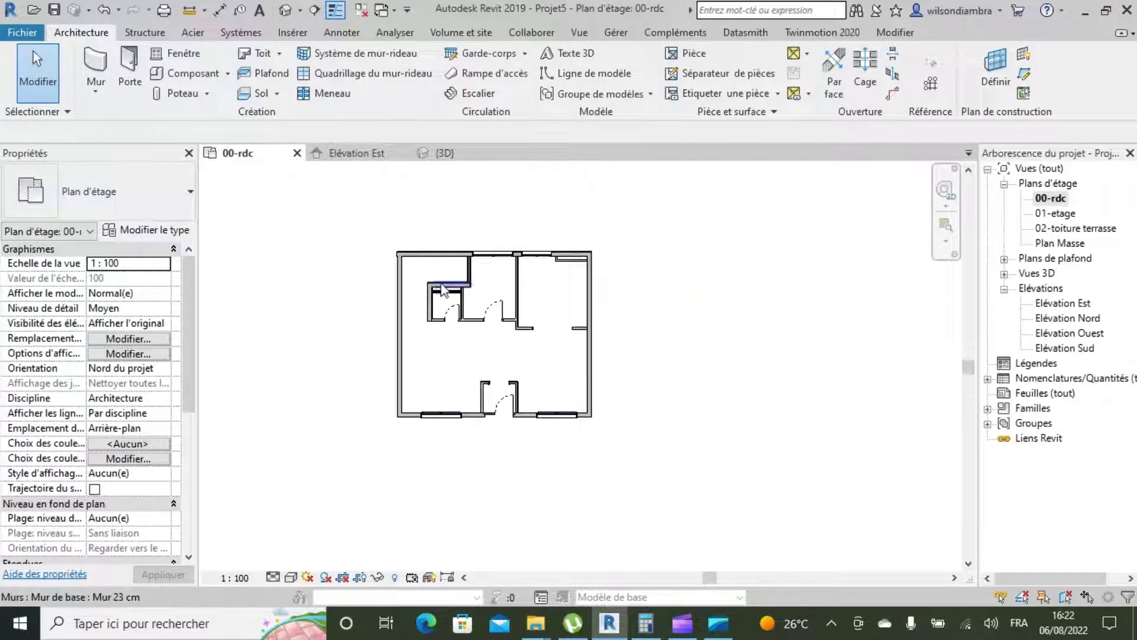
{"action": "scroll", "coordinate": [436, 279], "scroll_direction": "up", "scroll_amount": 1}
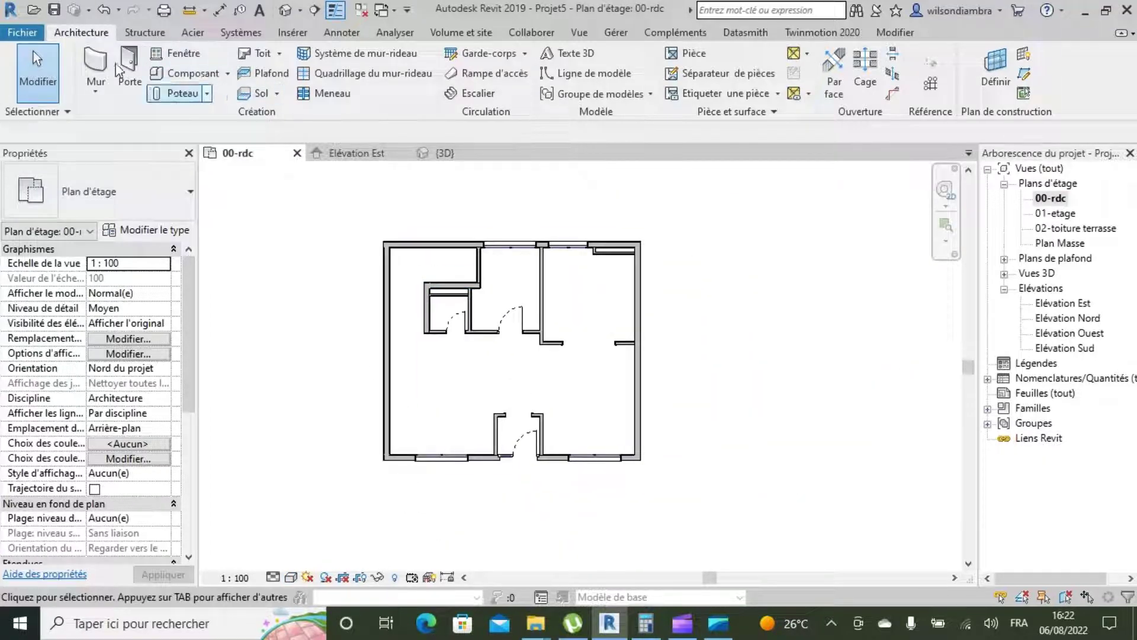
{"action": "left_click", "coordinate": [255, 98]}
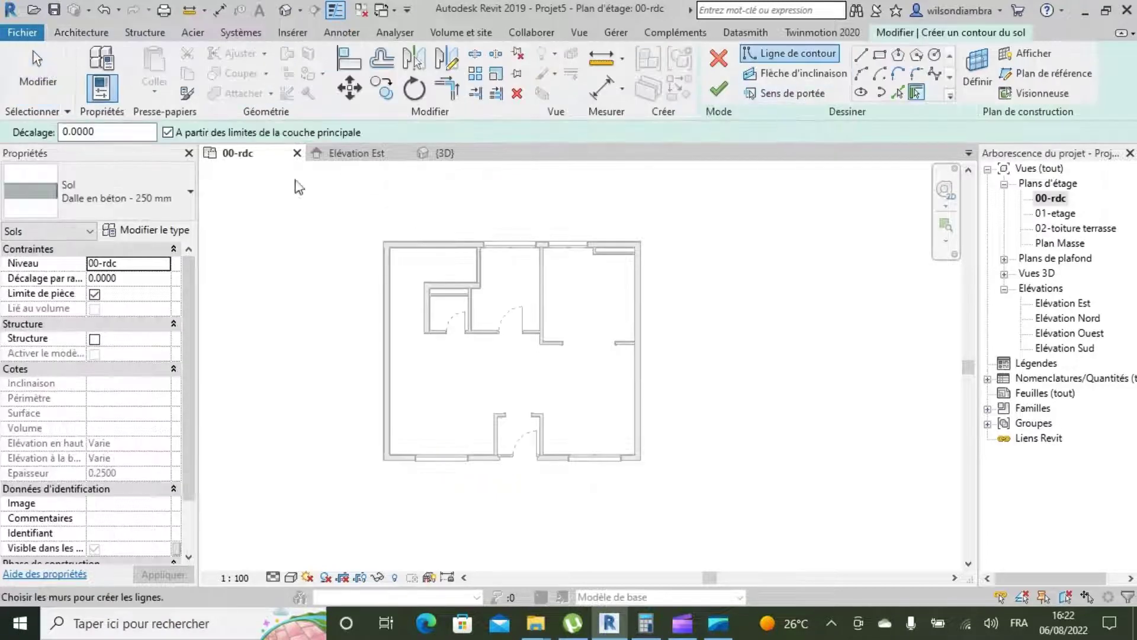
{"action": "left_click", "coordinate": [144, 231]}
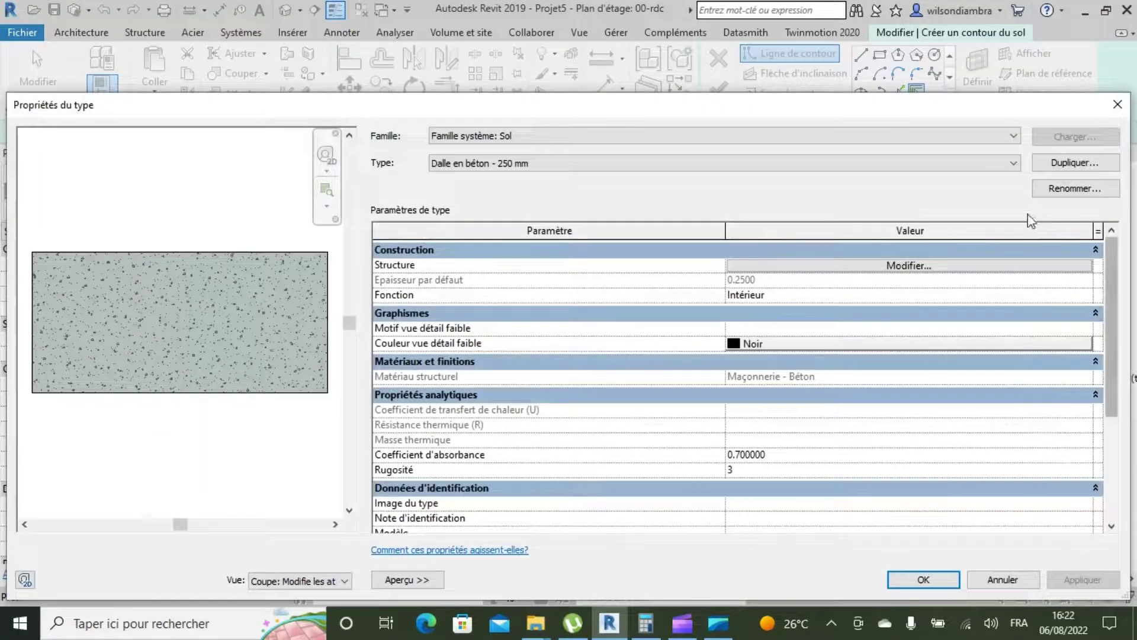
{"action": "left_click", "coordinate": [1063, 163]}
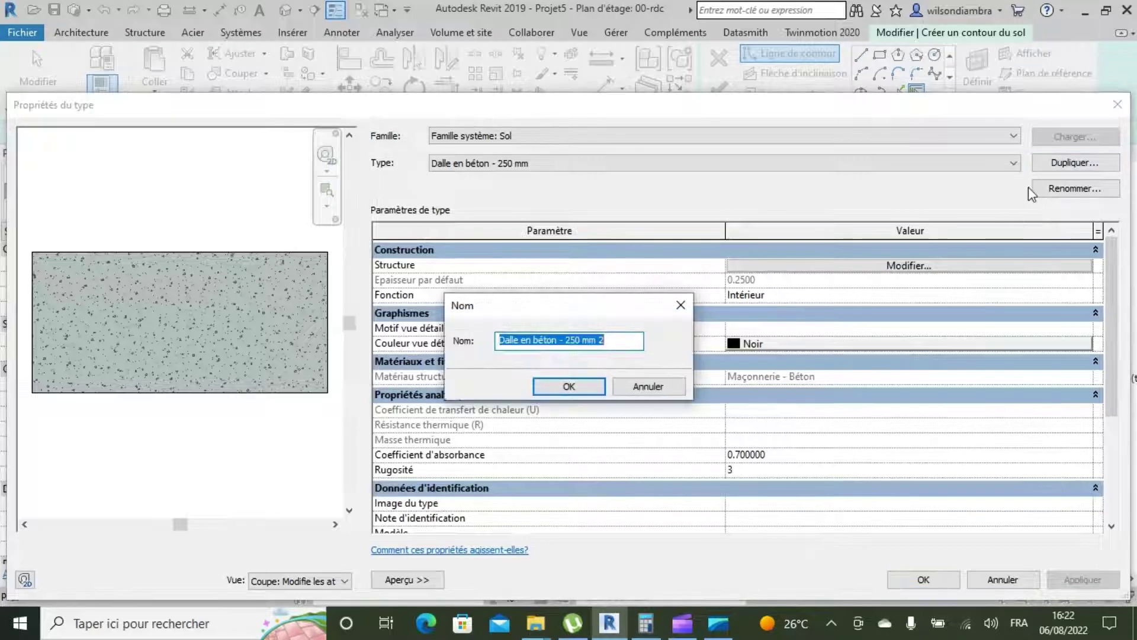
{"action": "type", "text": "dall"}
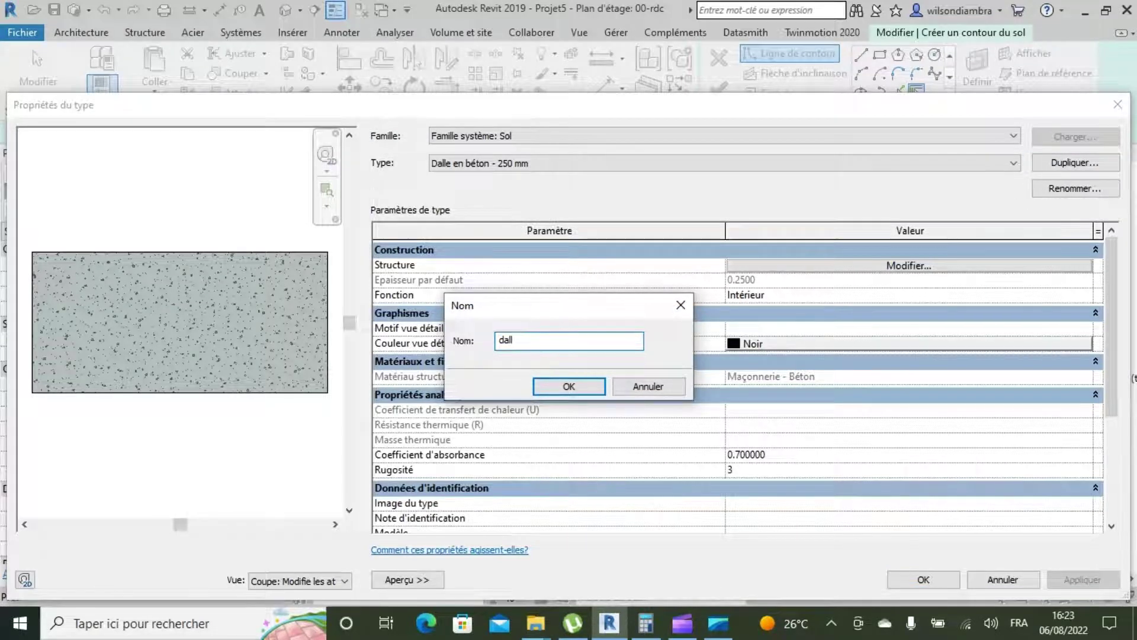
{"action": "type", "text": "age"}
{"action": "key", "text": "Return"}
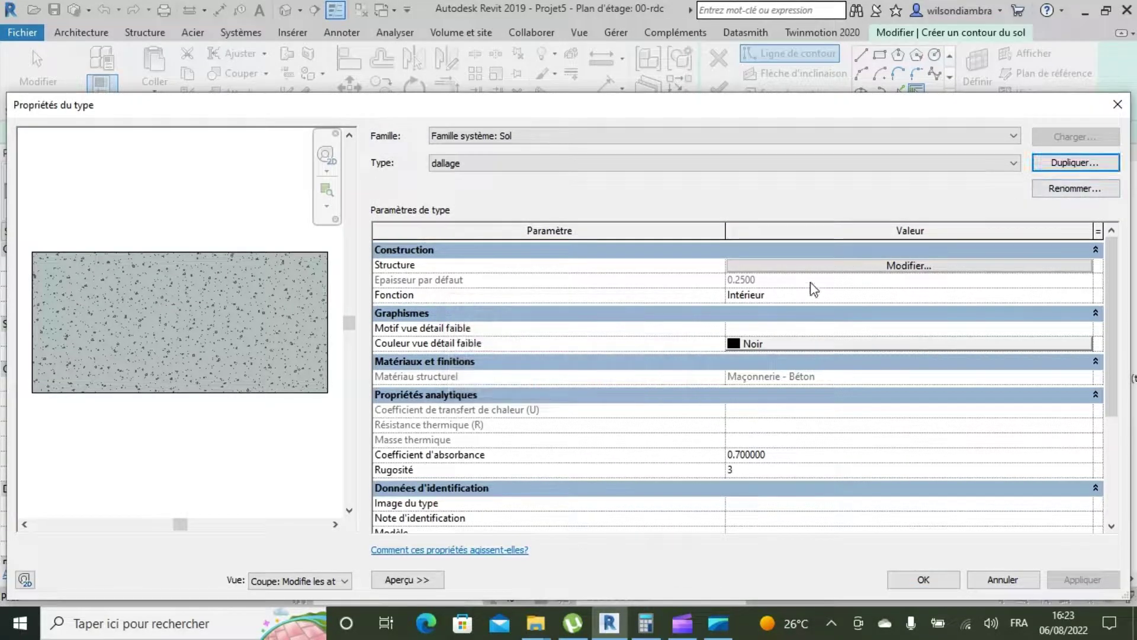
- Set the dallage type's Maçonnerie - Béton layer thickness to 0.13 m and accept the type properties
{"action": "left_click", "coordinate": [828, 268]}
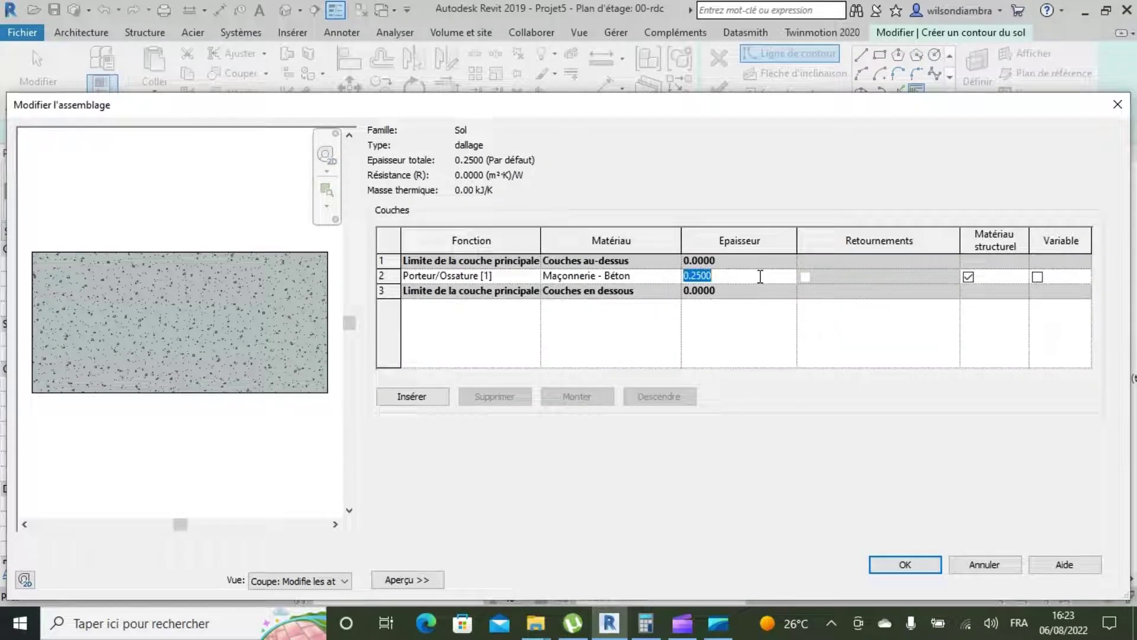
{"action": "type", "text": "0.13"}
{"action": "left_click", "coordinate": [934, 567]}
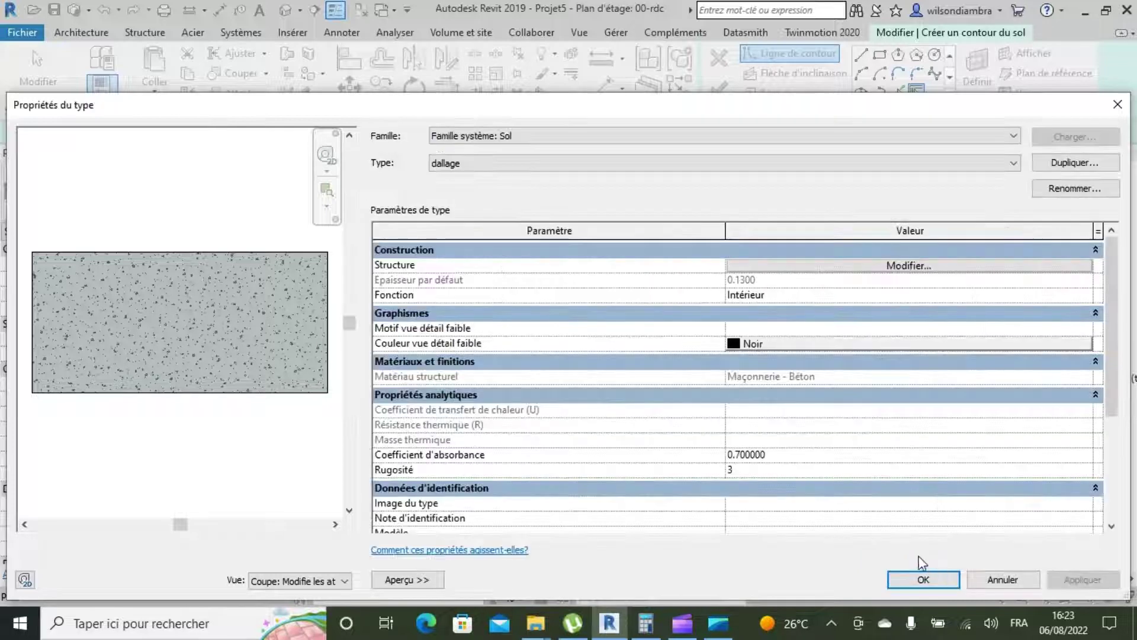
{"action": "left_click", "coordinate": [942, 581]}
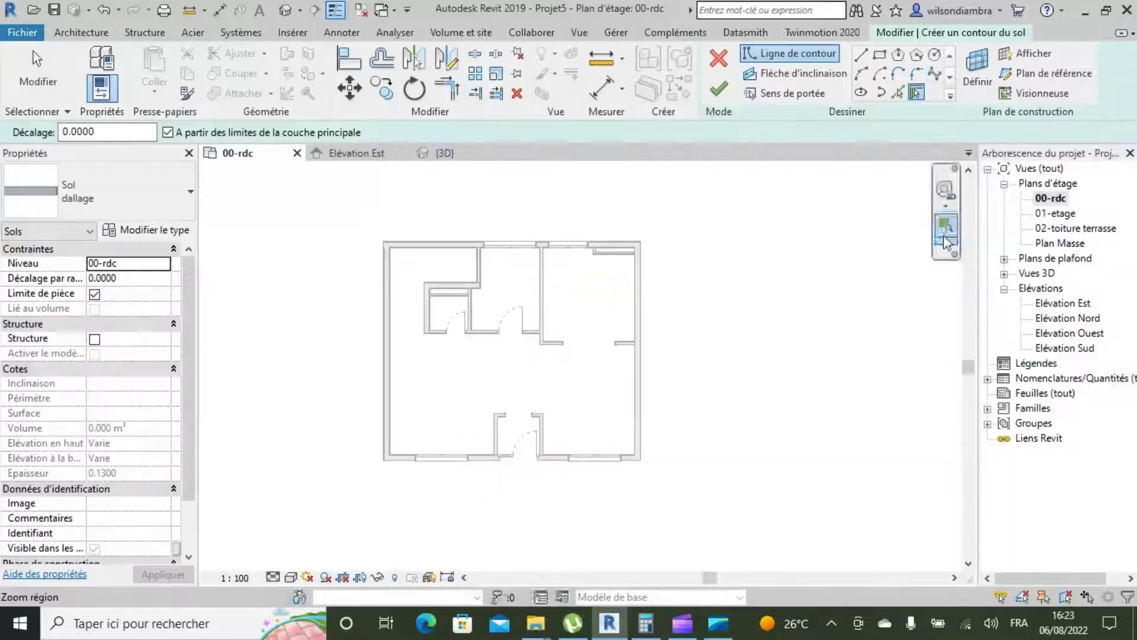
- Create the dallage floor from a rectangular boundary spanning opposite outer corners of the exterior walls
{"action": "left_click", "coordinate": [880, 57]}
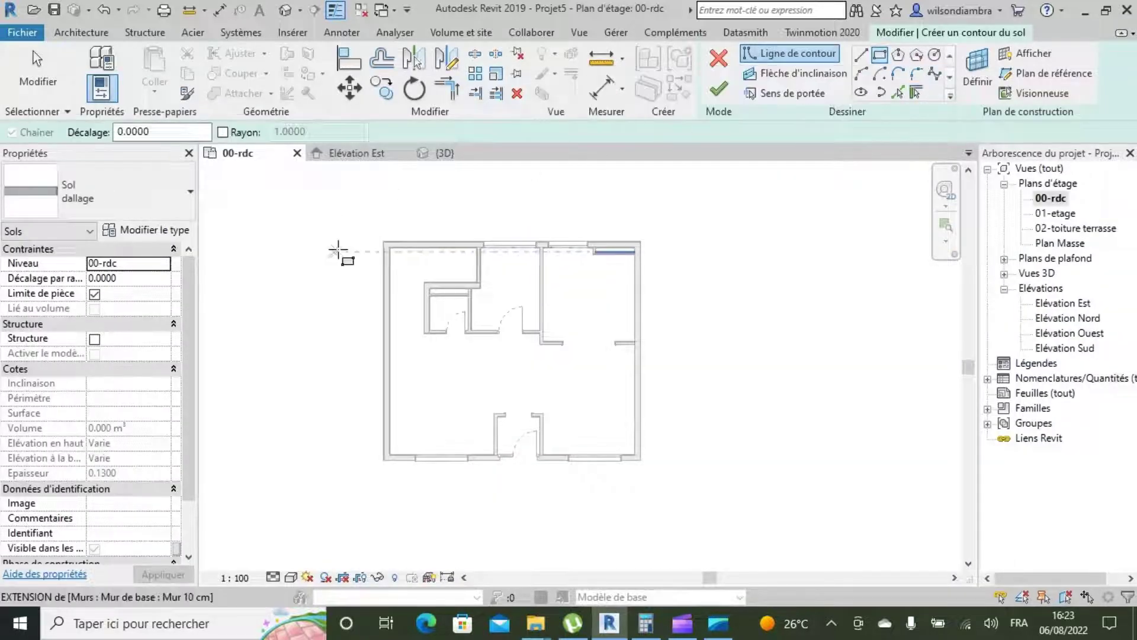
{"action": "scroll", "coordinate": [400, 248], "scroll_direction": "up", "scroll_amount": 4}
{"action": "left_click", "coordinate": [400, 250]}
{"action": "scroll", "coordinate": [515, 287], "scroll_direction": "down", "scroll_amount": 5}
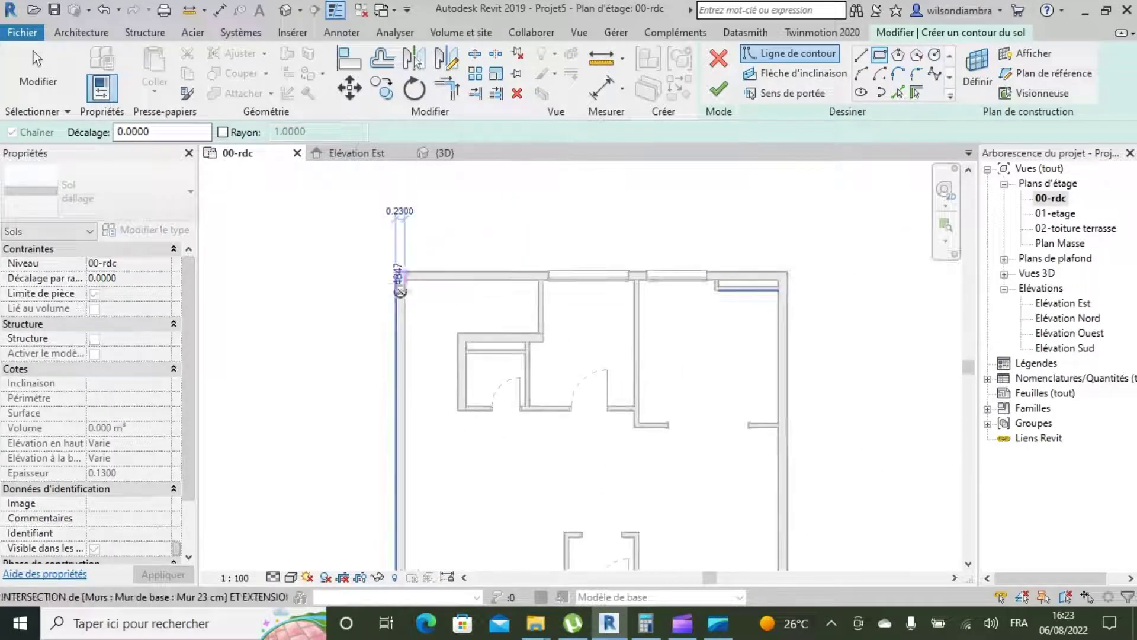
{"action": "scroll", "coordinate": [740, 475], "scroll_direction": "up", "scroll_amount": 4}
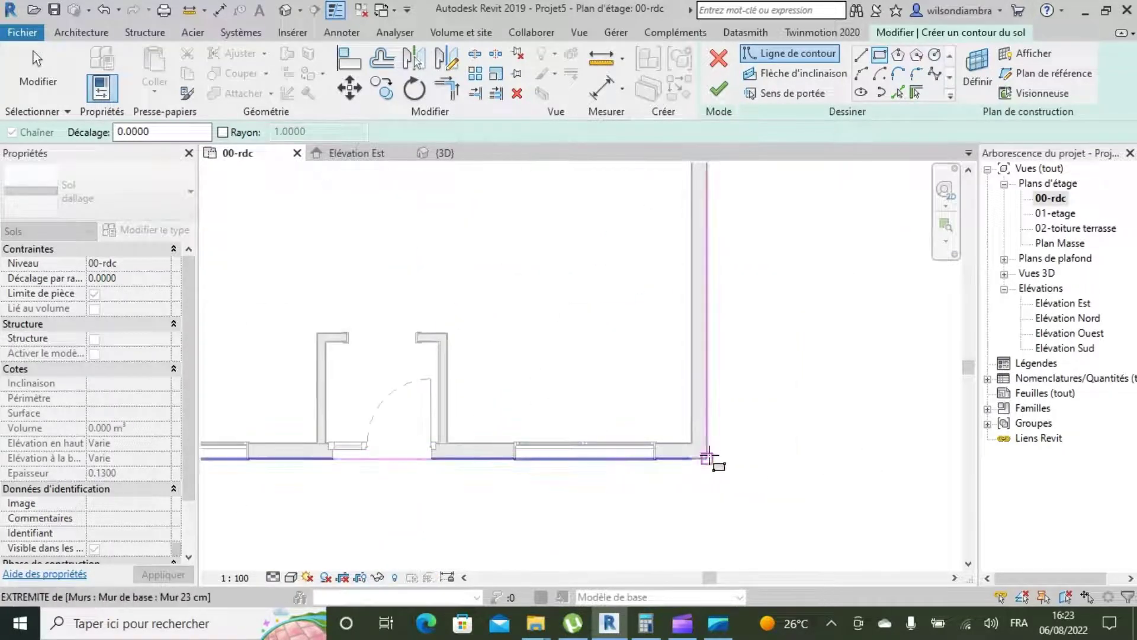
{"action": "left_click", "coordinate": [709, 457]}
{"action": "left_click", "coordinate": [718, 89]}
{"action": "scroll", "coordinate": [761, 414], "scroll_direction": "down", "scroll_amount": 3}
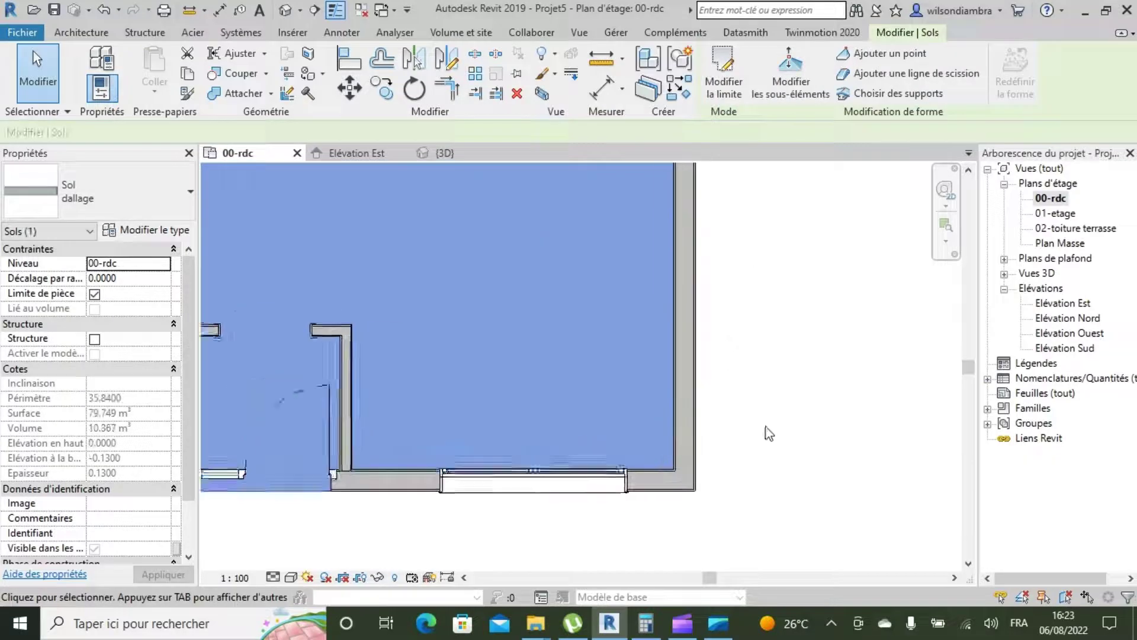
{"action": "left_click", "coordinate": [757, 389]}
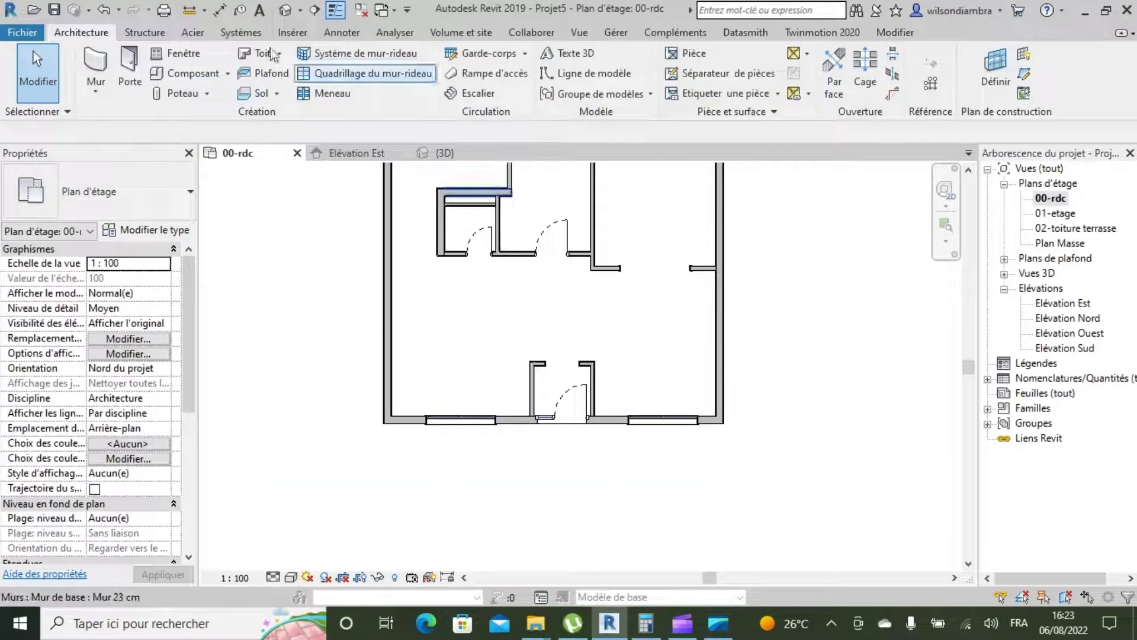
- Open the 3D view and orbit the model to examine the new floor slab inside the walls
{"action": "left_click", "coordinate": [287, 12]}
{"action": "left_click", "coordinate": [947, 288]}
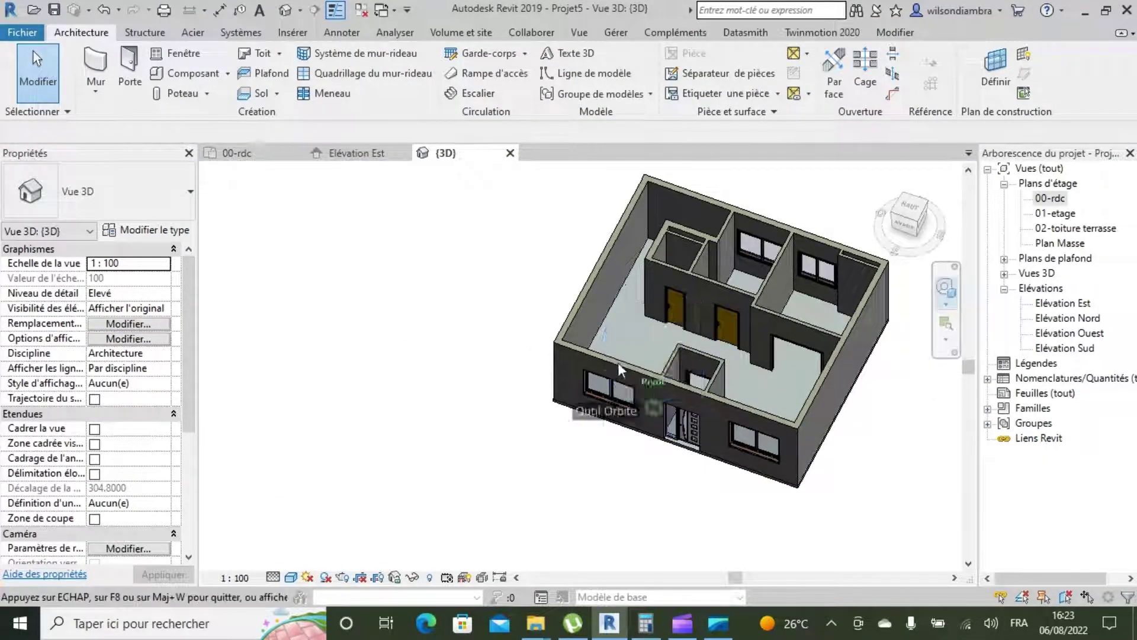
{"action": "left_click_drag", "start_coordinate": [617, 362], "coordinate": [600, 332]}
{"action": "scroll", "coordinate": [607, 331], "scroll_direction": "up", "scroll_amount": 1}
{"action": "scroll", "coordinate": [616, 335], "scroll_direction": "down", "scroll_amount": 3}
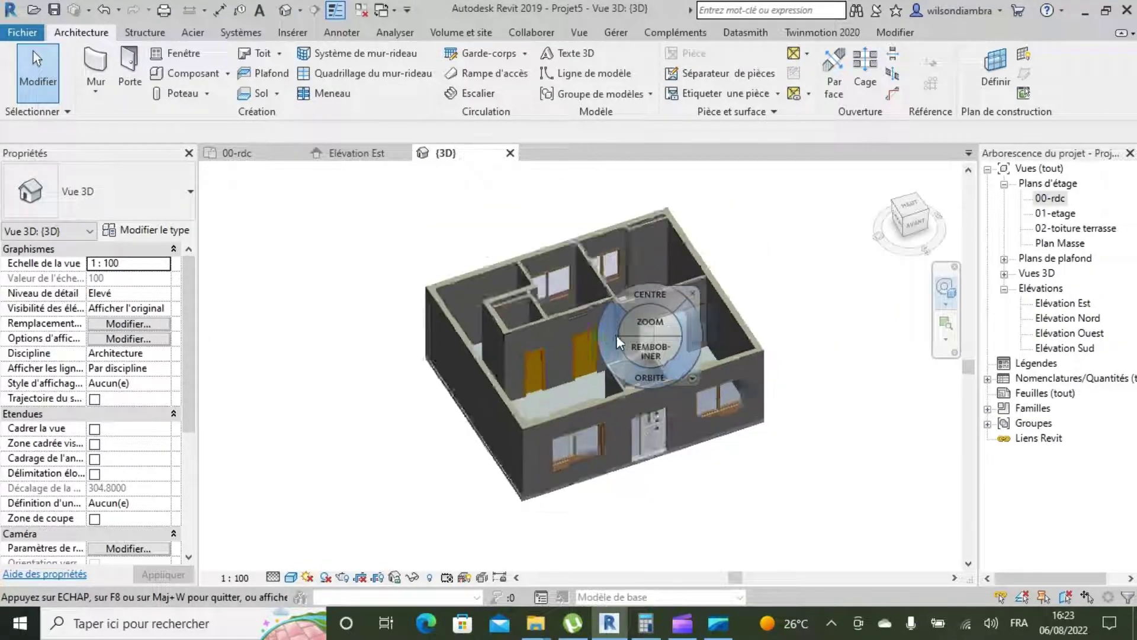
{"action": "left_click_drag", "start_coordinate": [625, 340], "coordinate": [539, 352]}
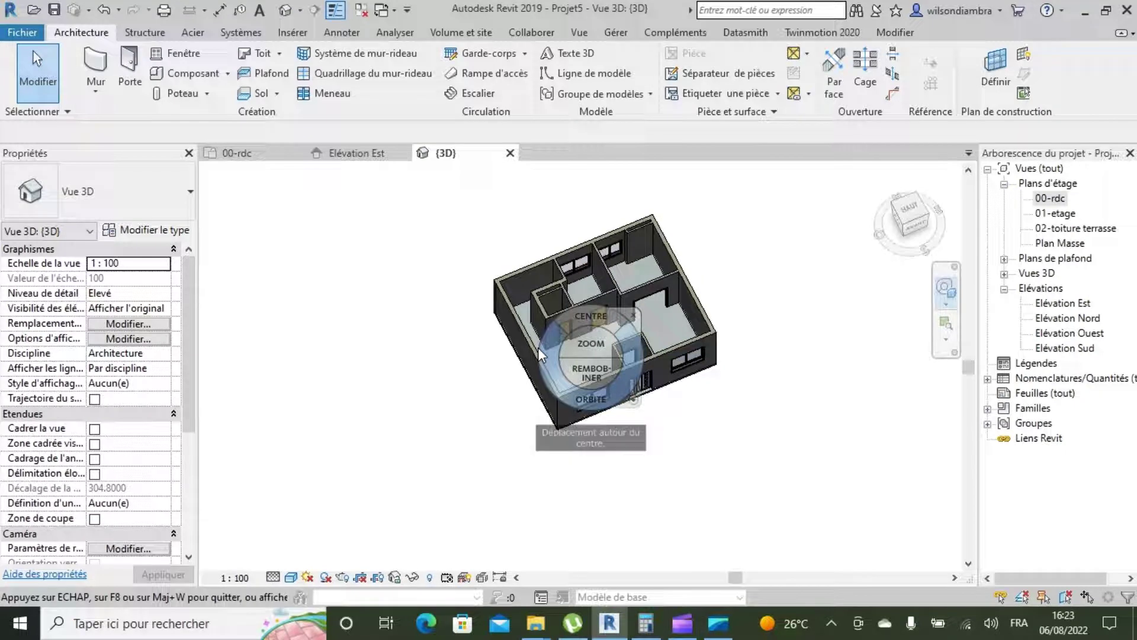
{"action": "left_click", "coordinate": [697, 621]}
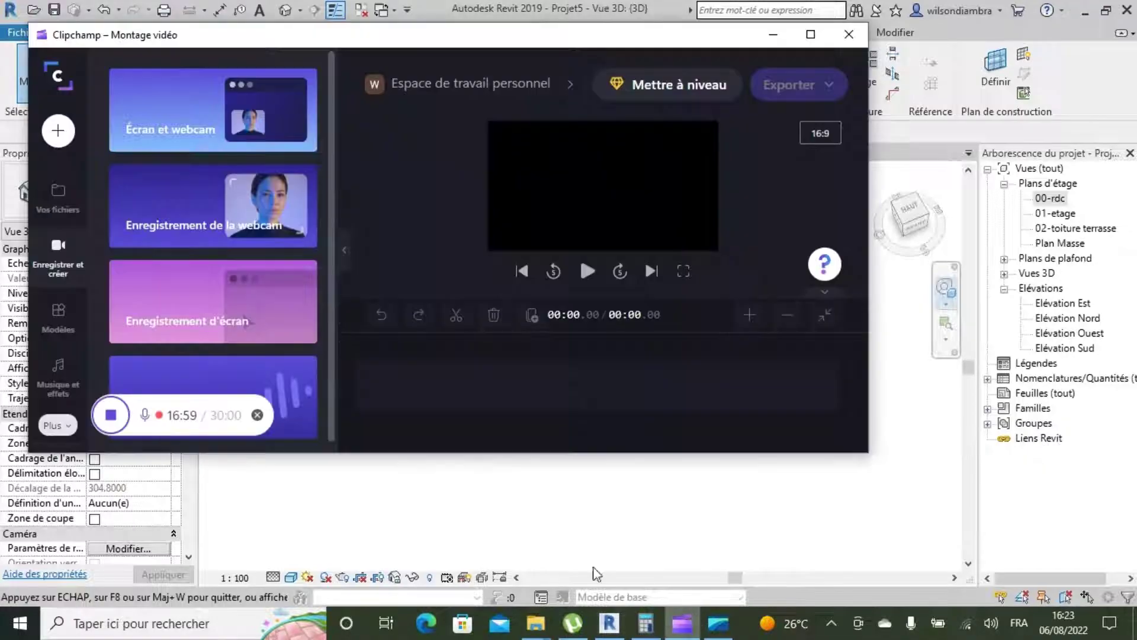